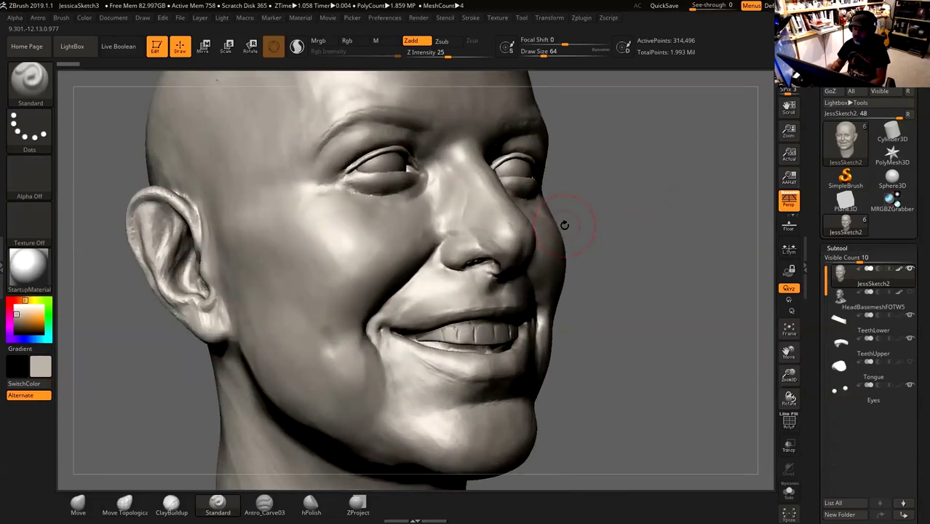
# - Inspect the smiling head sculpt from both three-quarter sides
pyautogui.moveTo(647, 203)
pyautogui.mouseDown()
pyautogui.moveTo(657, 232)
pyautogui.moveTo(652, 221)
pyautogui.mouseUp()
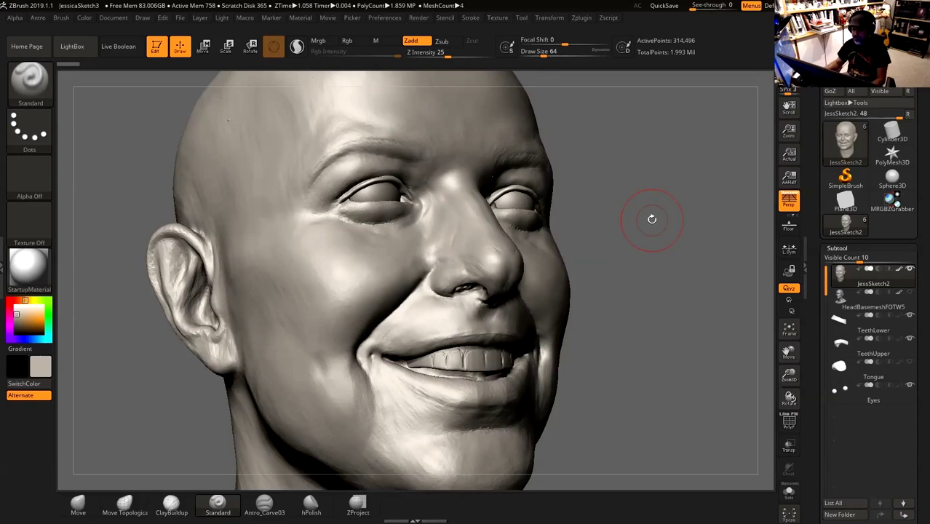
pyautogui.moveTo(647, 234)
pyautogui.mouseDown()
pyautogui.moveTo(640, 243)
pyautogui.moveTo(648, 218)
pyautogui.moveTo(641, 207)
pyautogui.mouseUp()
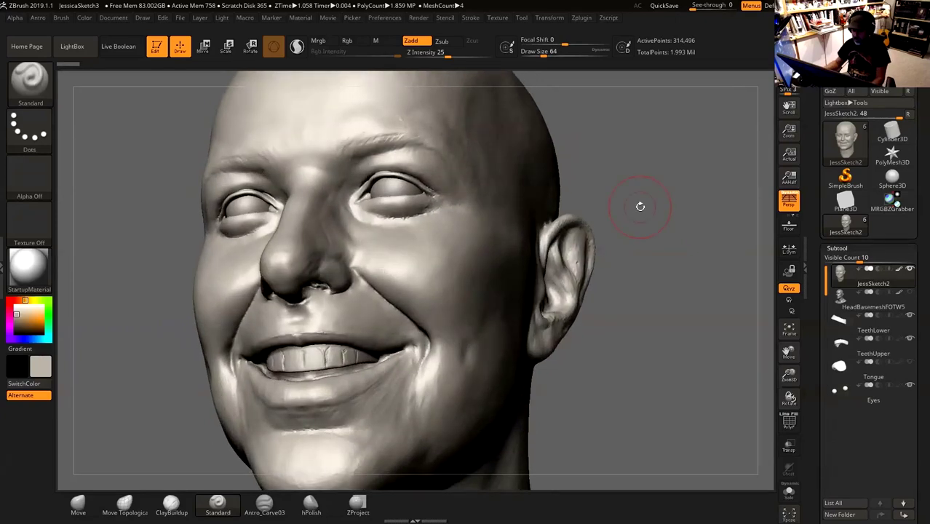
pyautogui.moveTo(651, 193); pyautogui.dragTo(684, 222)
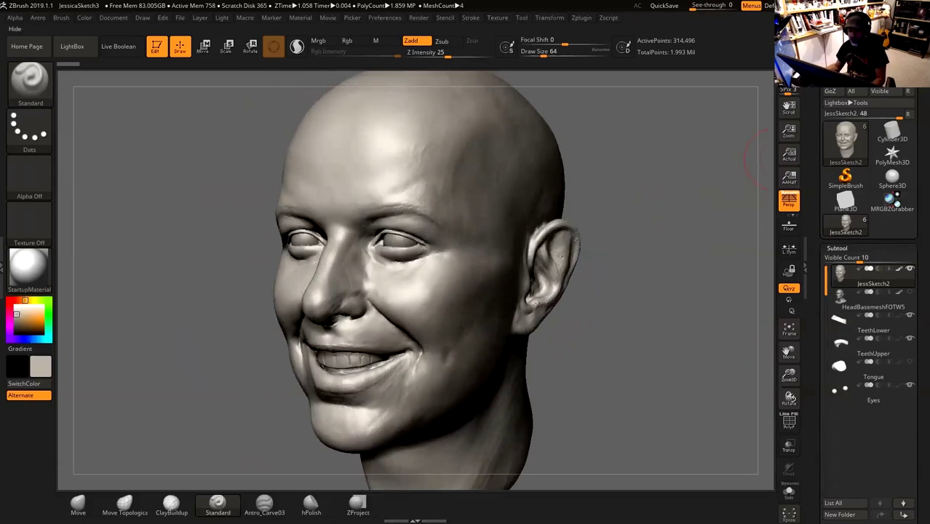
# - Switch to the face portrait gallery in Firefox and close the enlarged portrait
pyautogui.click(903, 5)
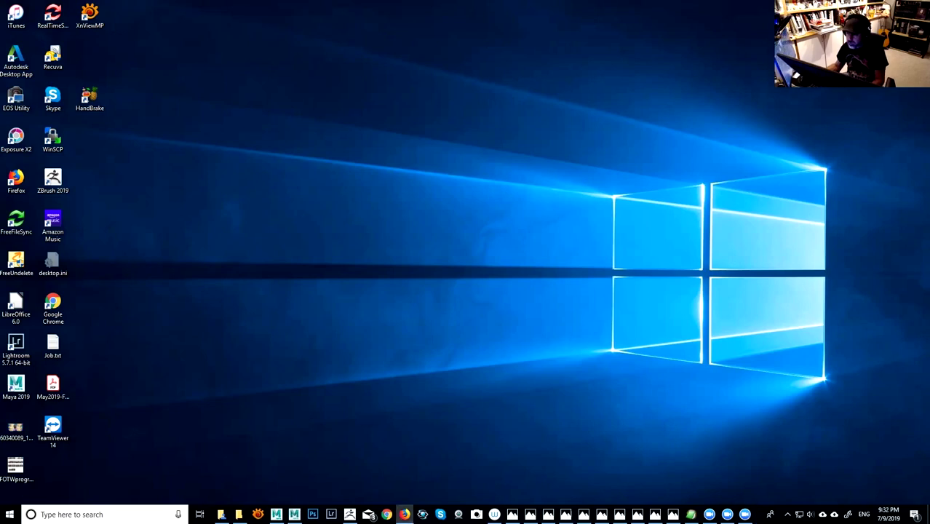
pyautogui.click(404, 514)
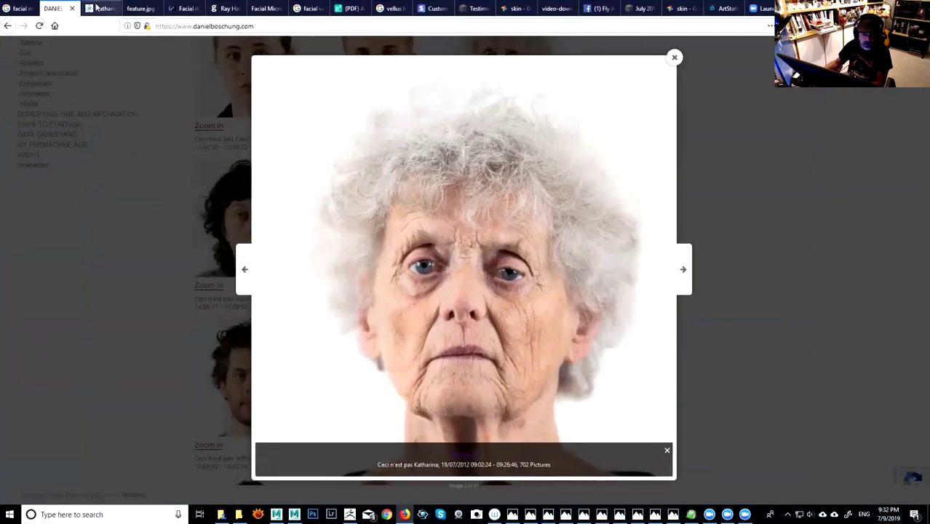
pyautogui.click(674, 58)
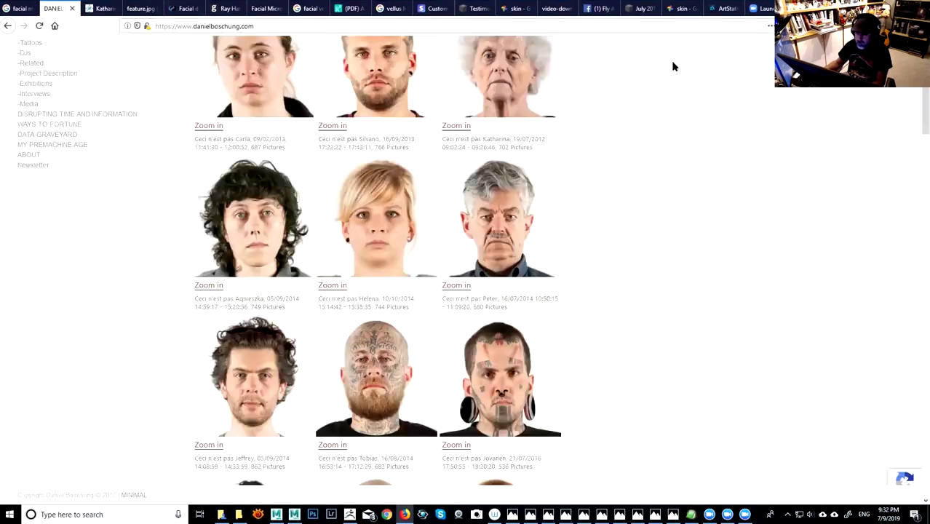
# - Look through the gallery's portrait thumbnails for skin reference and return to its first rows
pyautogui.scroll(1, 642, 156)
pyautogui.scroll(-1, 642, 156)
pyautogui.scroll(1, 642, 156)
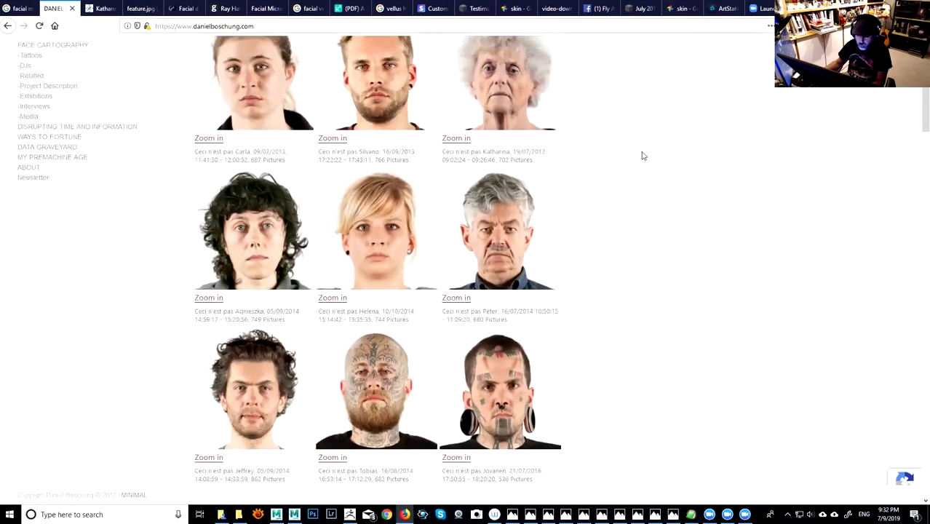
pyautogui.scroll(-4, 641, 150)
pyautogui.scroll(2, 643, 159)
pyautogui.scroll(-3, 659, 196)
pyautogui.scroll(2, 681, 248)
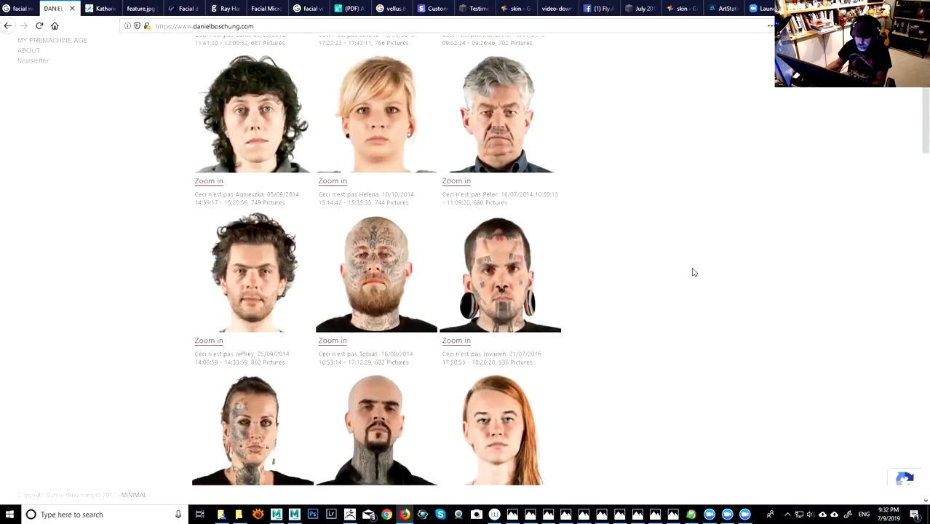
pyautogui.scroll(-4, 709, 298)
pyautogui.moveTo(916, 168); pyautogui.dragTo(895, 89)
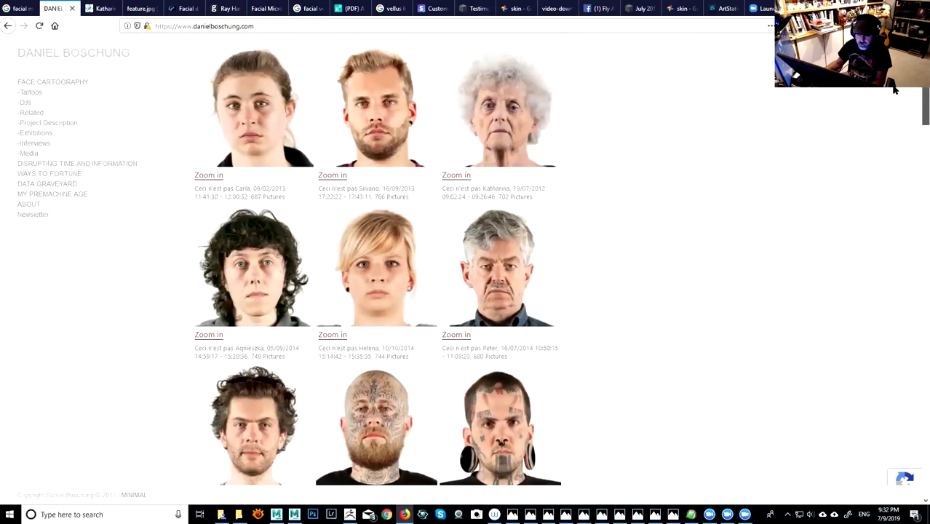
# - Open the first gallery portrait in its GigaPan zoom view and enlarge the nose and cheek area
pyautogui.click(279, 127)
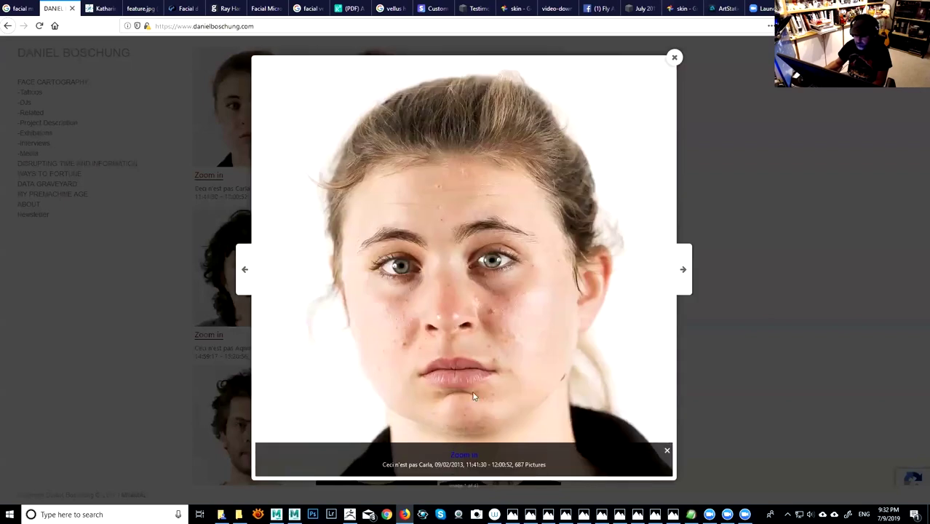
pyautogui.click(466, 454)
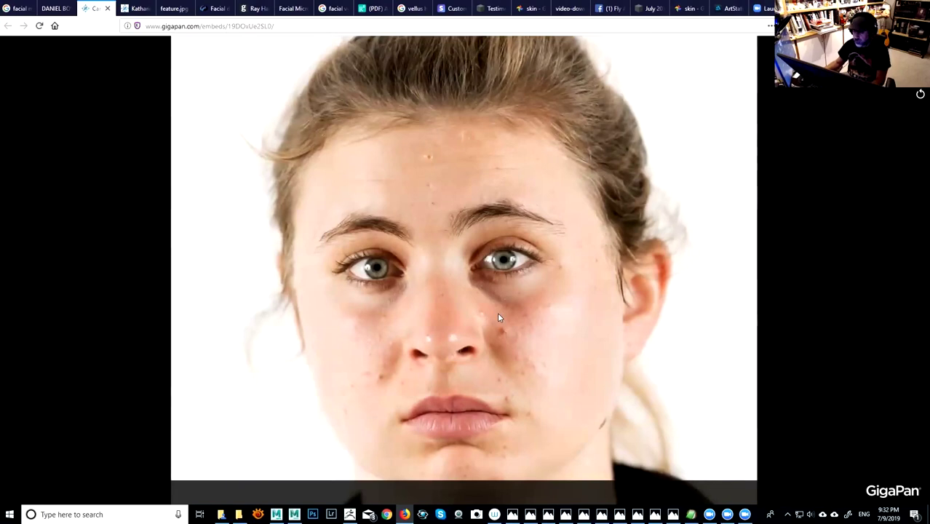
pyautogui.scroll(2, 495, 314)
pyautogui.scroll(3, 509, 326)
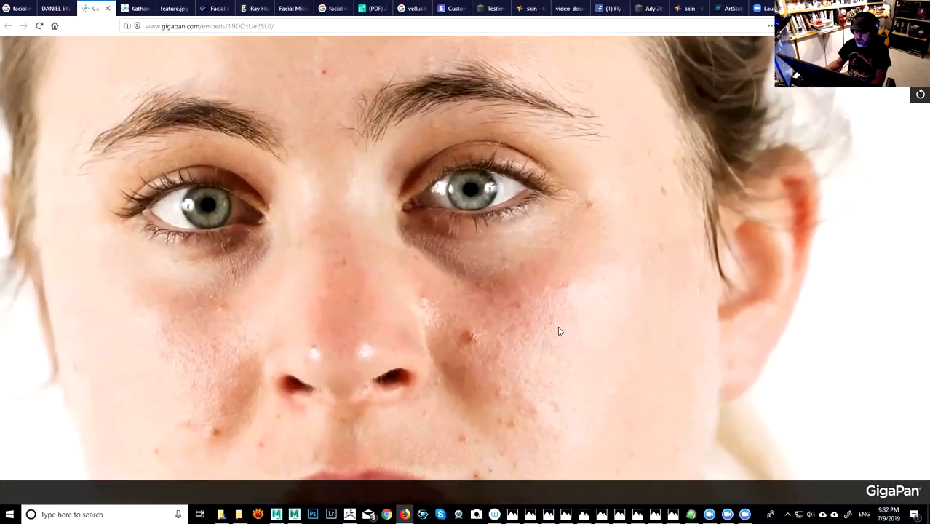
pyautogui.scroll(2, 524, 331)
pyautogui.scroll(3, 503, 338)
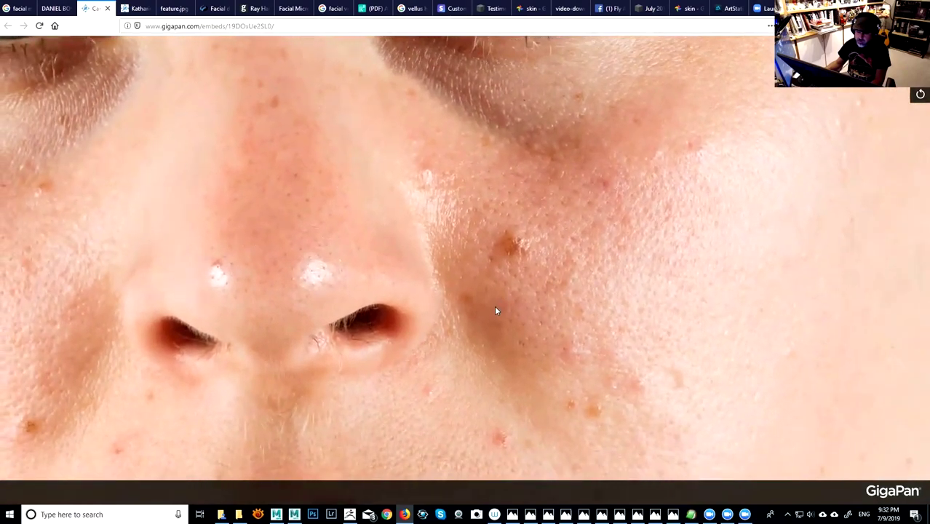
# - Compare the pore patterns and fine hairs across the nose and both cheeks
pyautogui.scroll(1, 495, 306)
pyautogui.moveTo(495, 306); pyautogui.dragTo(564, 257)
pyautogui.moveTo(280, 282); pyautogui.dragTo(537, 296)
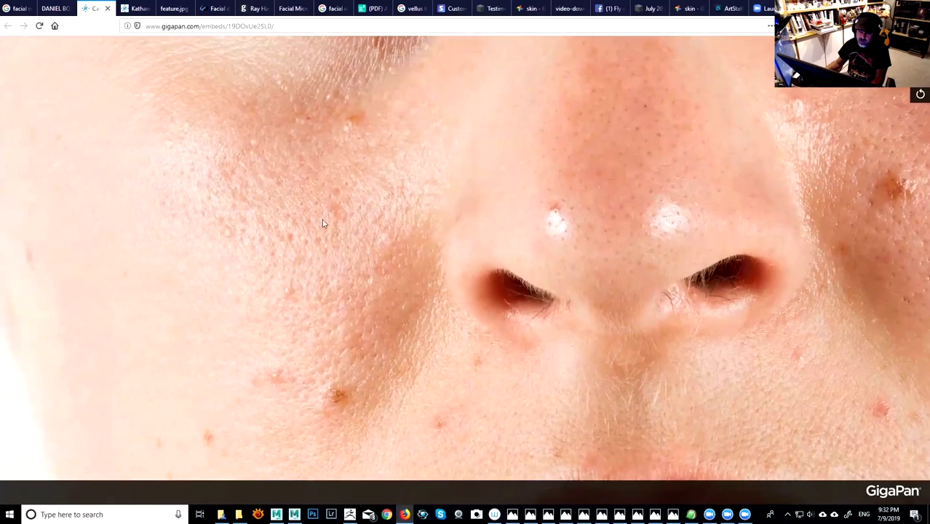
pyautogui.moveTo(420, 302); pyautogui.dragTo(66, 275)
pyautogui.press('Right')
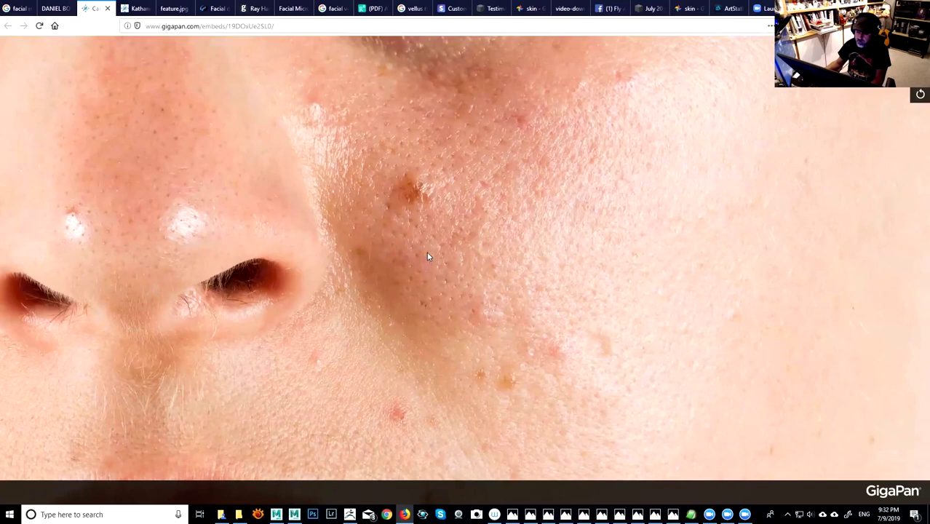
pyautogui.press('Up')
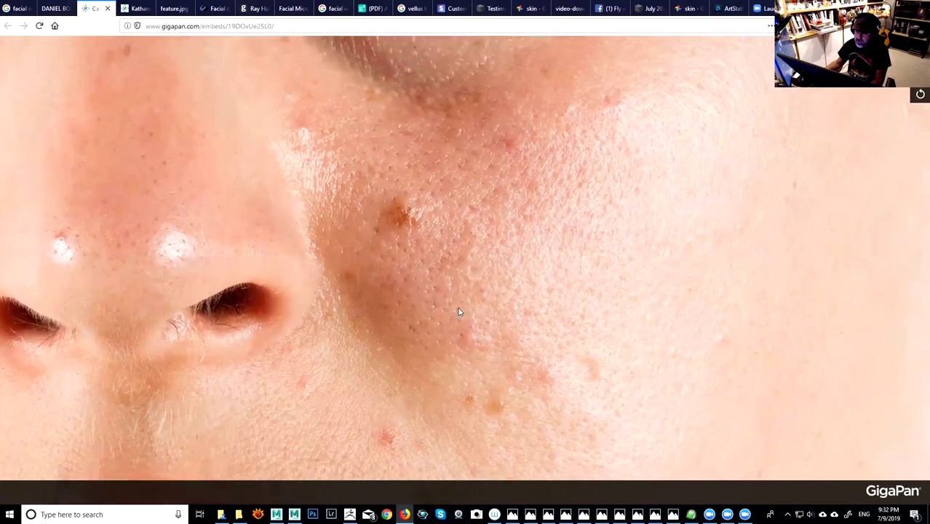
pyautogui.press('Up')
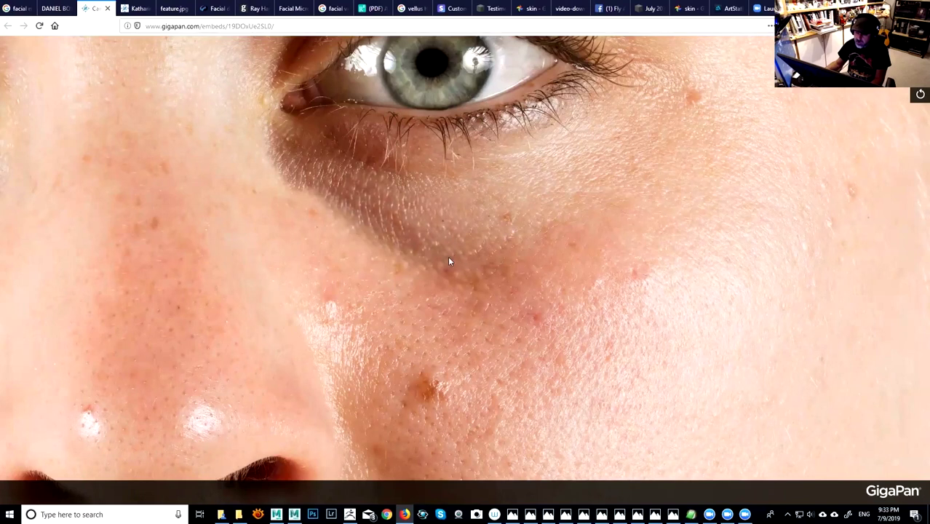
# - Examine how the skin texture changes from the lower eyelid down to the cheek and the side of the nose
pyautogui.scroll(2, 466, 269)
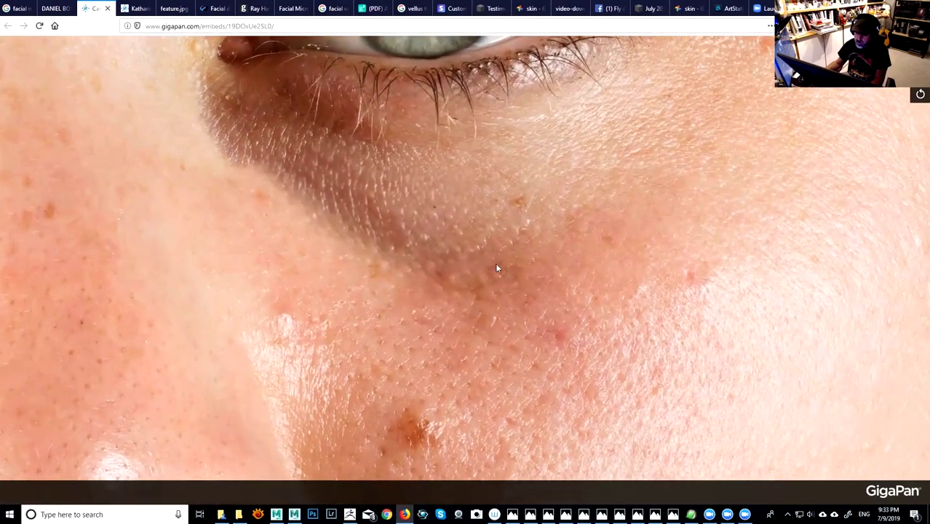
pyautogui.scroll(-1, 505, 272)
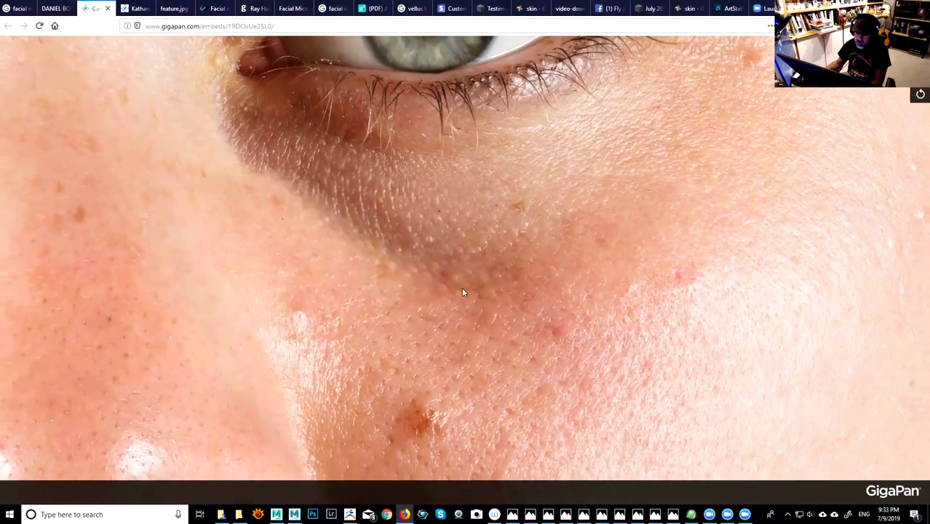
pyautogui.moveTo(478, 326); pyautogui.dragTo(469, 187)
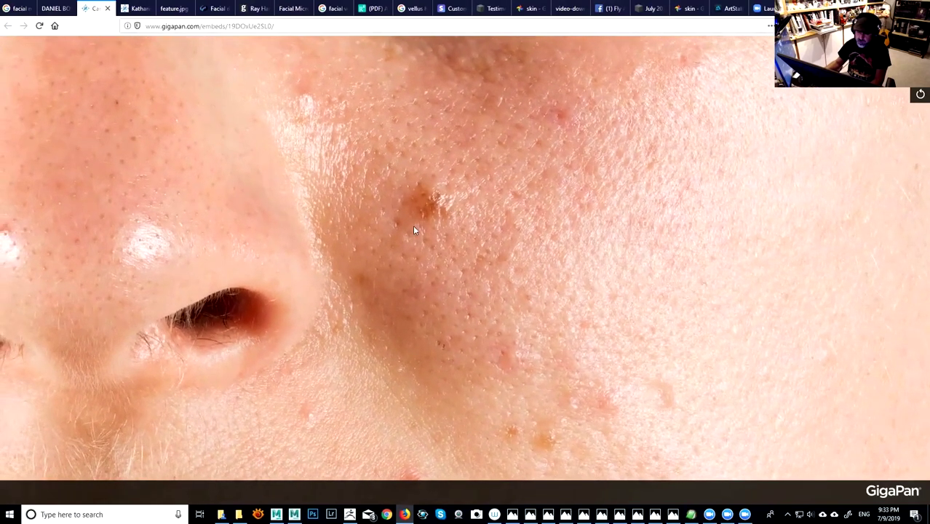
pyautogui.moveTo(403, 225); pyautogui.dragTo(475, 256)
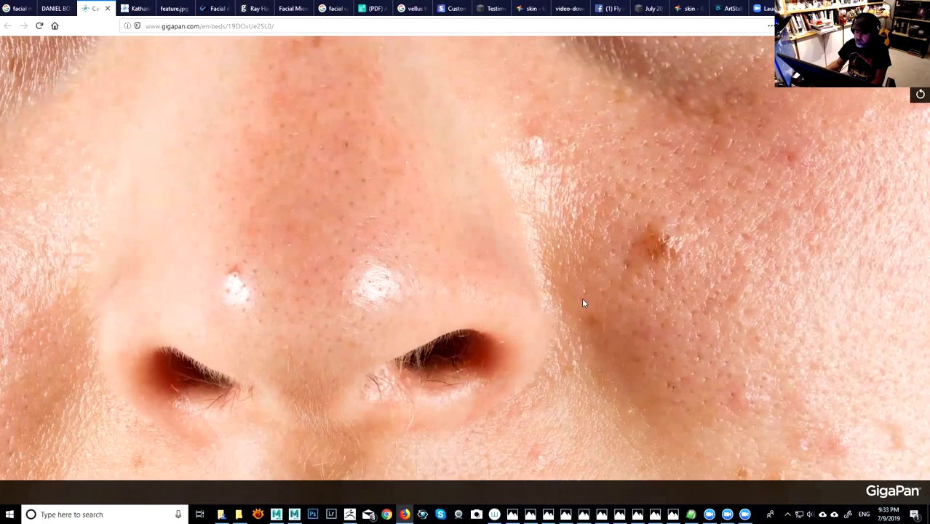
# - Examine the skin texture around the upper lip, lip creases, mouth corner and chin
pyautogui.moveTo(582, 303); pyautogui.dragTo(488, 170)
pyautogui.moveTo(544, 241); pyautogui.dragTo(494, 183)
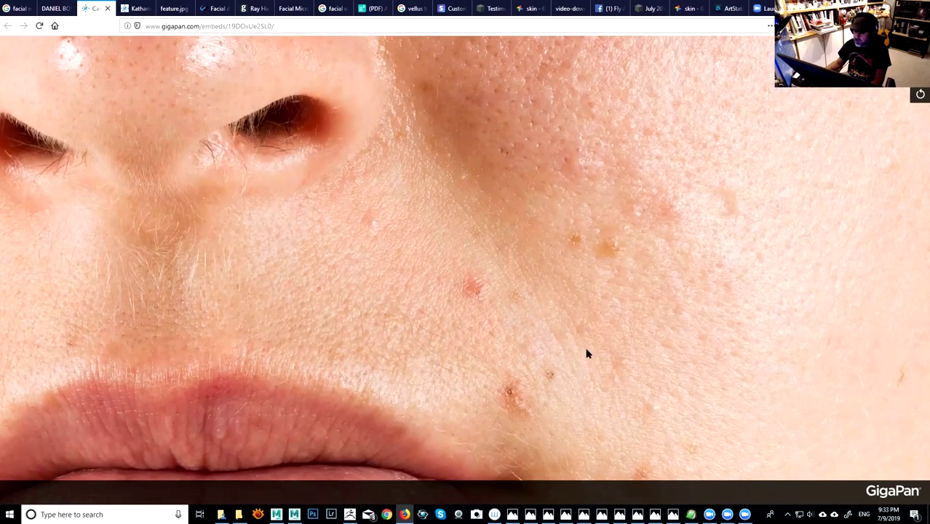
pyautogui.moveTo(588, 354); pyautogui.dragTo(600, 305)
pyautogui.moveTo(558, 388); pyautogui.dragTo(562, 318)
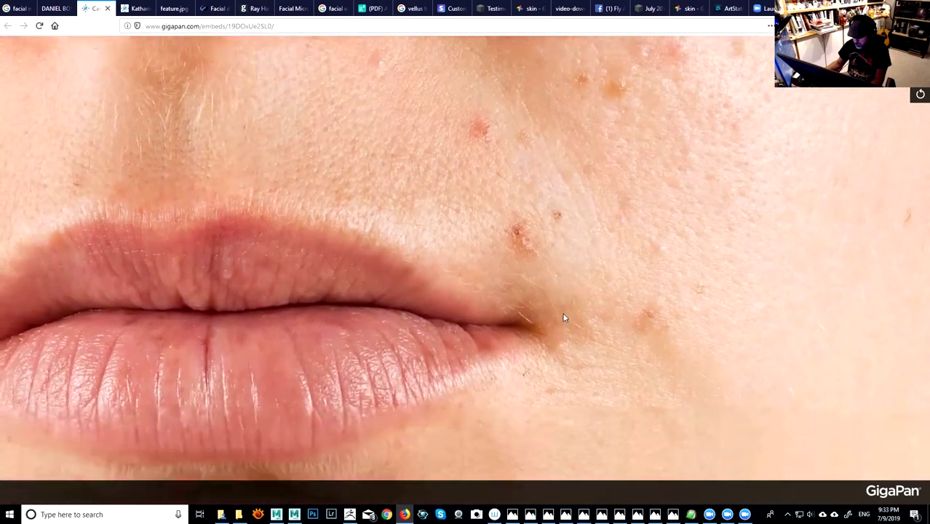
pyautogui.moveTo(571, 355); pyautogui.dragTo(585, 284)
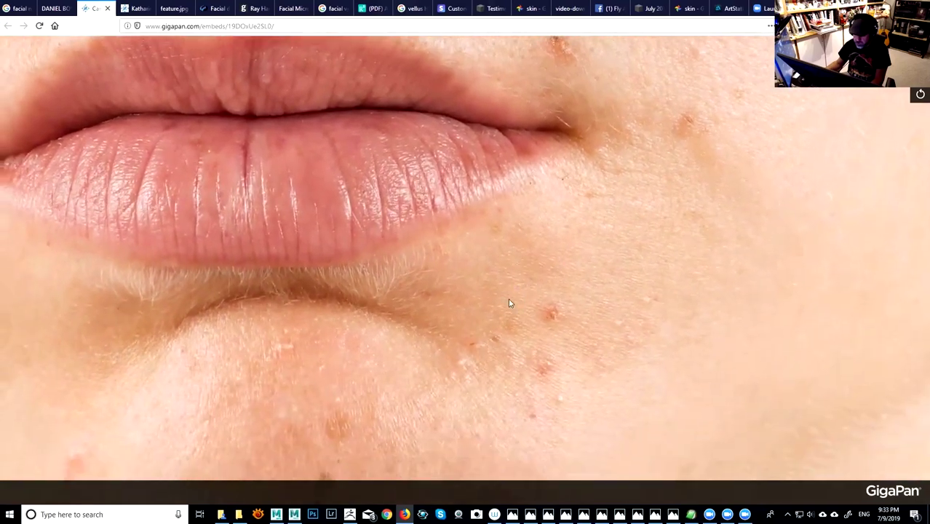
pyautogui.moveTo(546, 309); pyautogui.dragTo(425, 407)
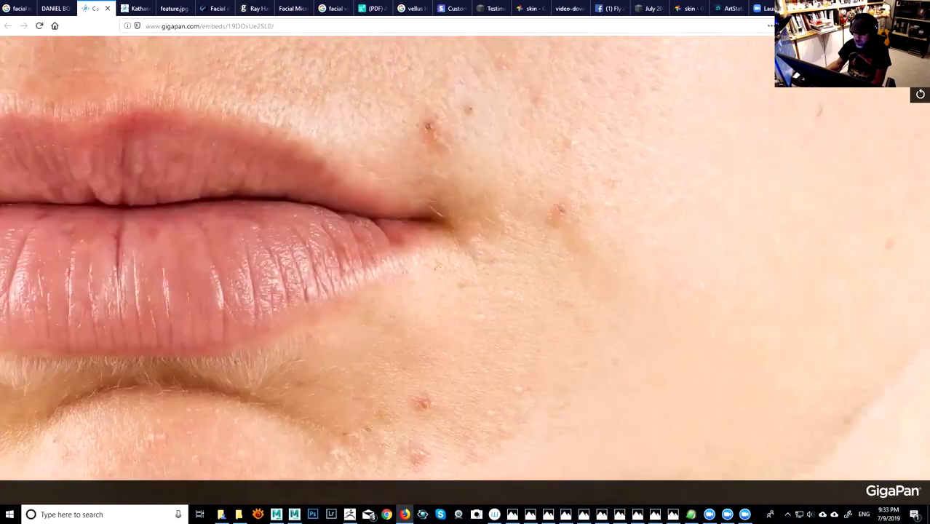
pyautogui.moveTo(518, 313); pyautogui.dragTo(401, 478)
# - Examine the eyelid folds, eyelashes and eyebrow hairs in close-up
pyautogui.moveTo(483, 226); pyautogui.dragTo(467, 366)
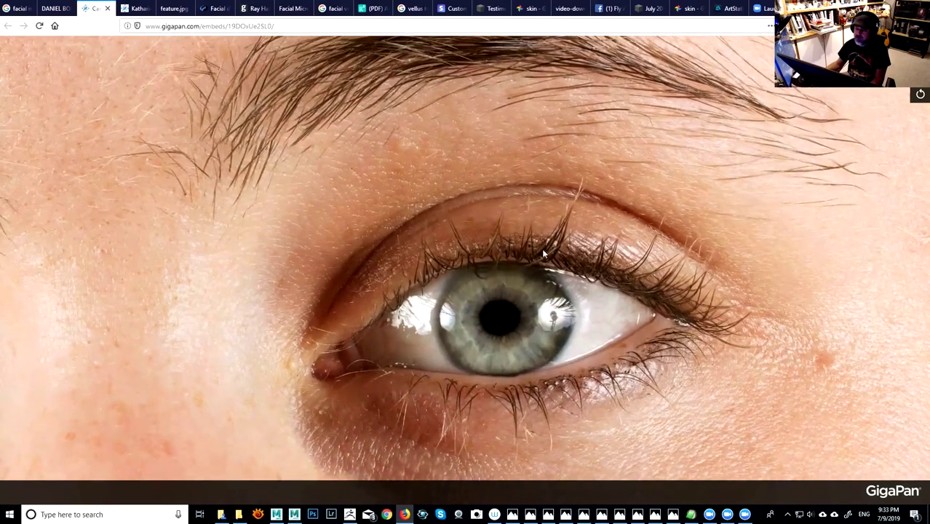
pyautogui.scroll(2, 627, 249)
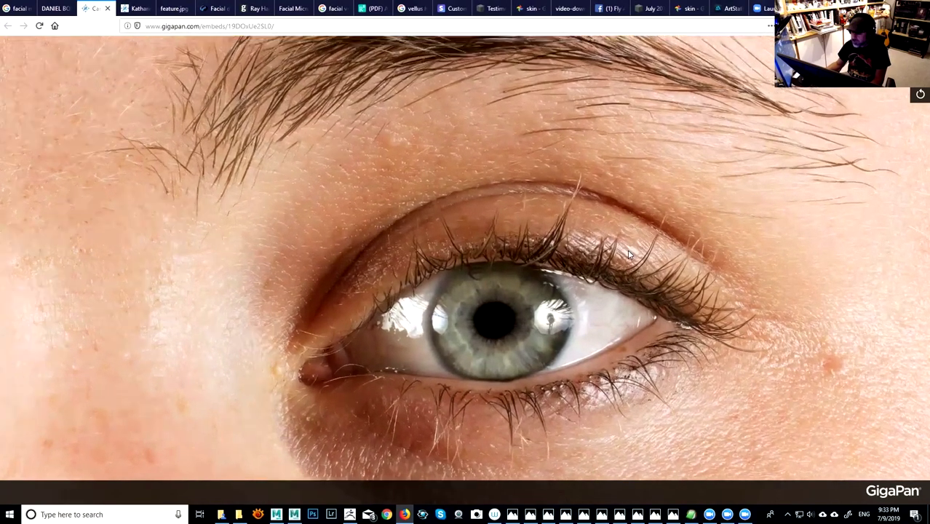
pyautogui.scroll(2, 614, 255)
pyautogui.moveTo(717, 429); pyautogui.dragTo(623, 292)
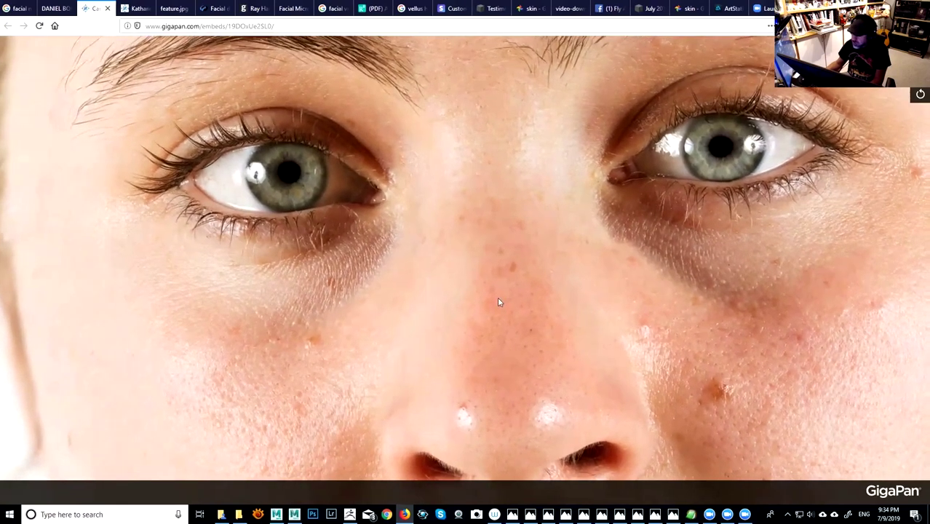
# - Study the under-eye bumps and upper cheek pores up close and within the wider face
pyautogui.scroll(3, 566, 289)
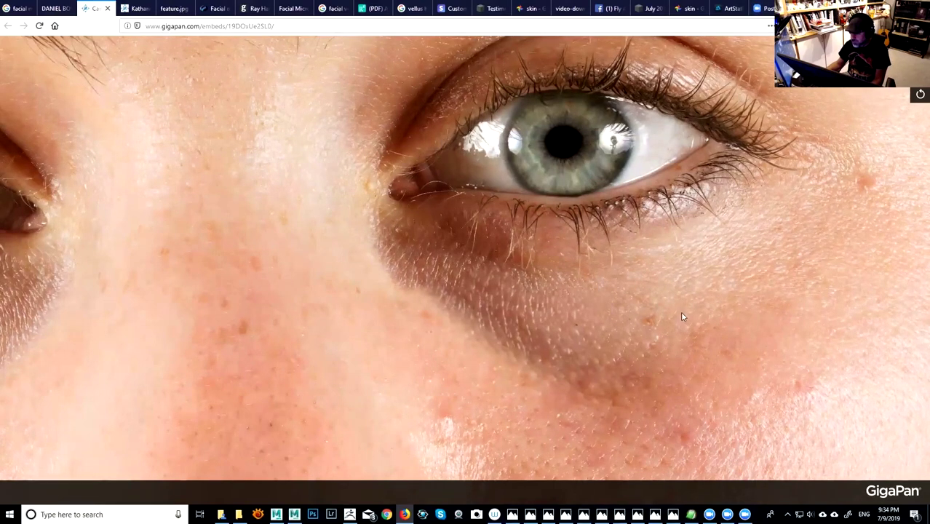
pyautogui.moveTo(616, 318); pyautogui.dragTo(593, 264)
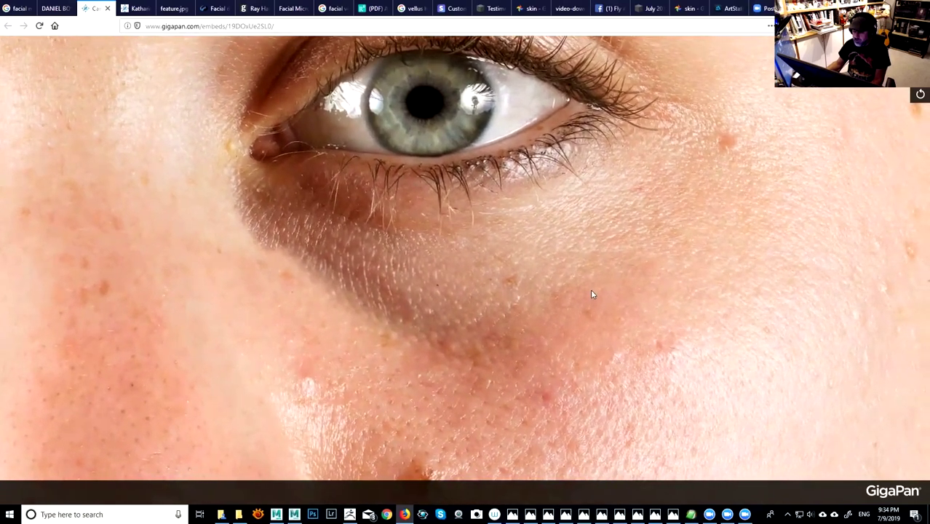
pyautogui.moveTo(590, 293); pyautogui.dragTo(602, 266)
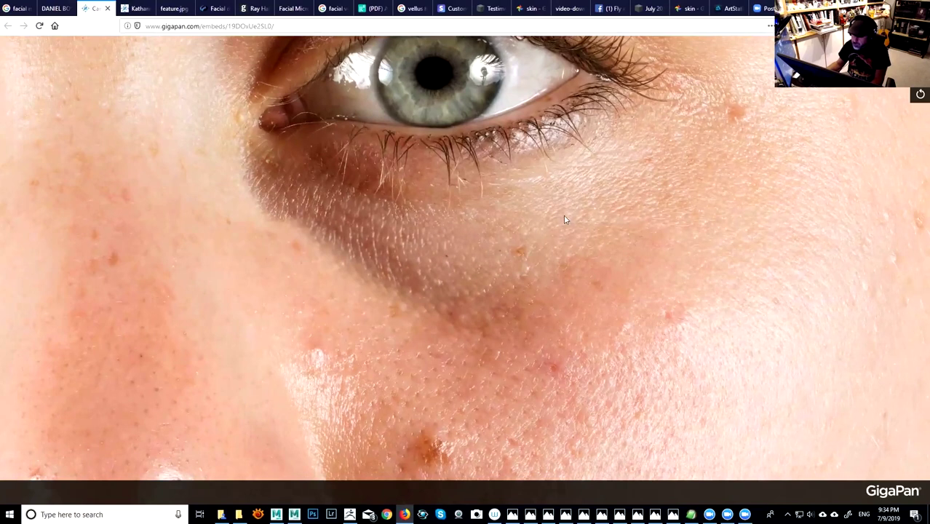
pyautogui.moveTo(556, 279); pyautogui.dragTo(543, 214)
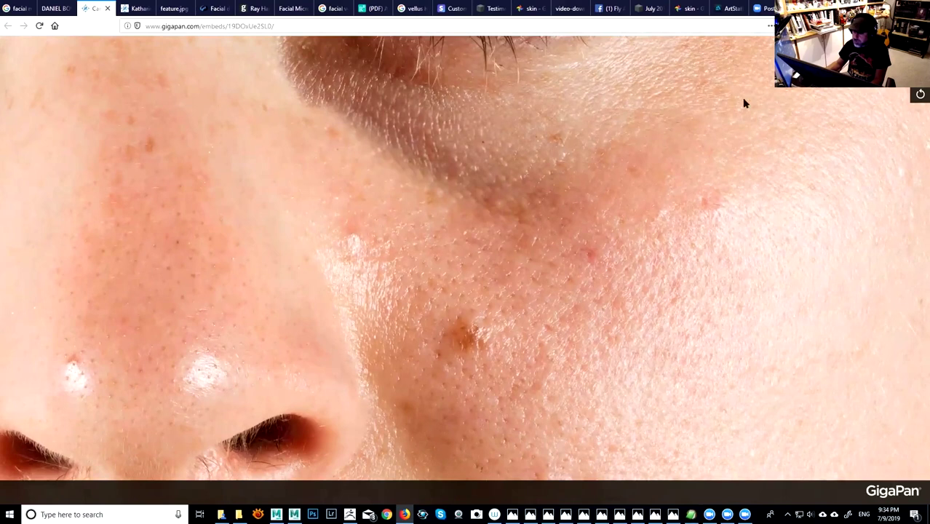
pyautogui.moveTo(434, 124); pyautogui.dragTo(494, 244)
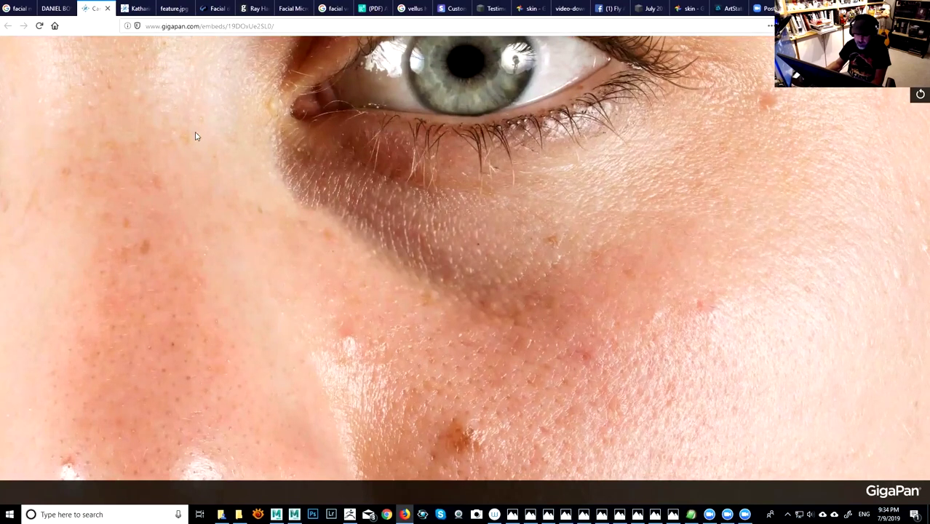
pyautogui.scroll(-4, 465, 259)
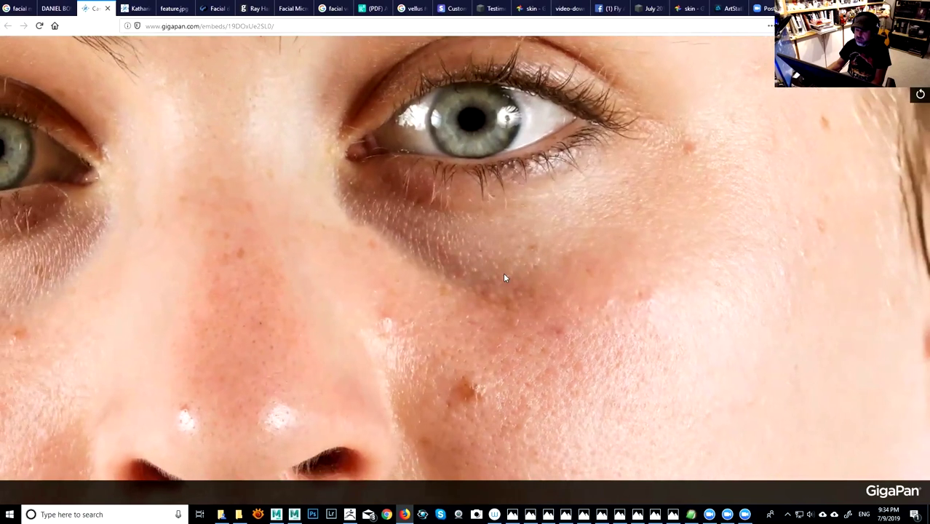
pyautogui.scroll(-5, 530, 278)
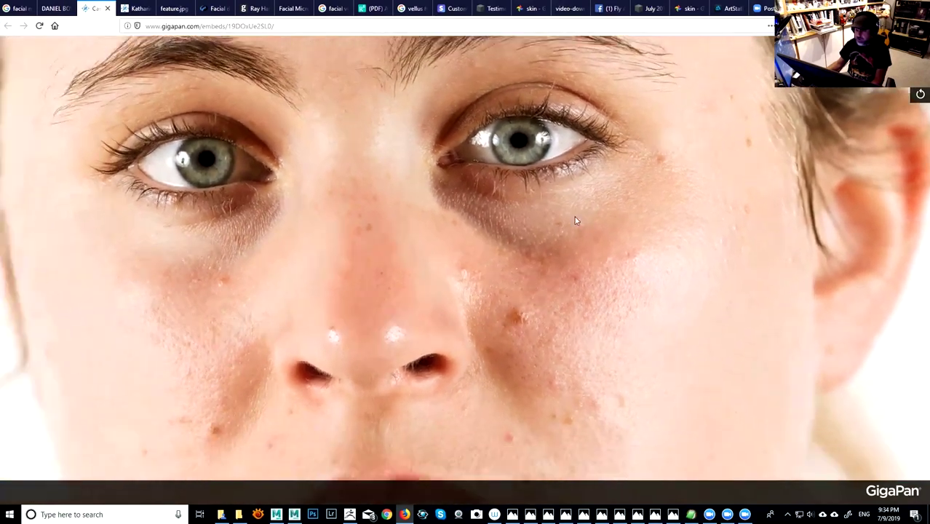
# - Open the May 2019 - 5/20/19 Fly on The Wall session recording from the Vimeo video library
pyautogui.scroll(4, 470, 263)
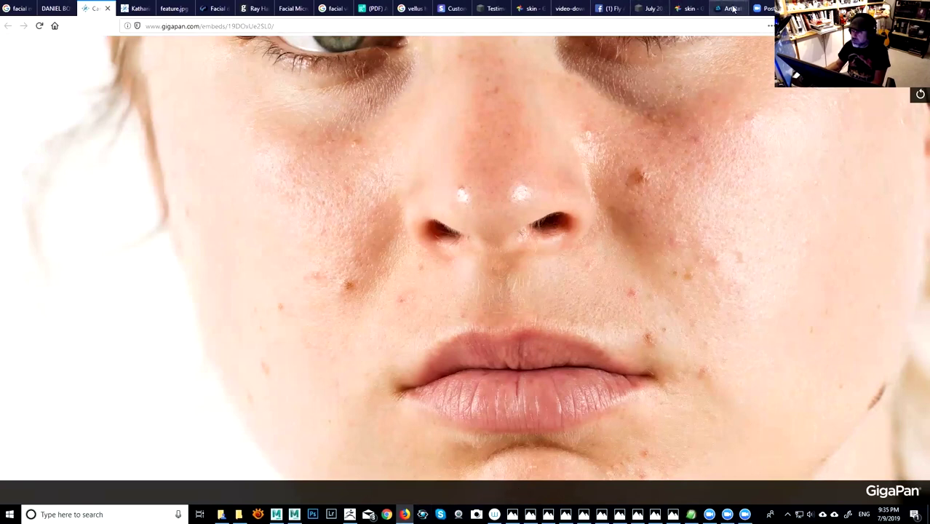
pyautogui.click(804, 10)
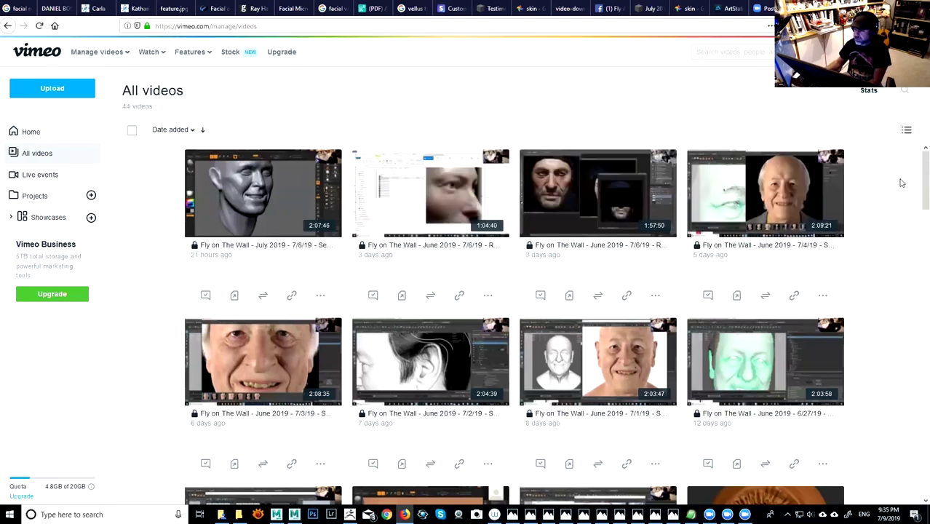
pyautogui.moveTo(916, 185); pyautogui.dragTo(916, 444)
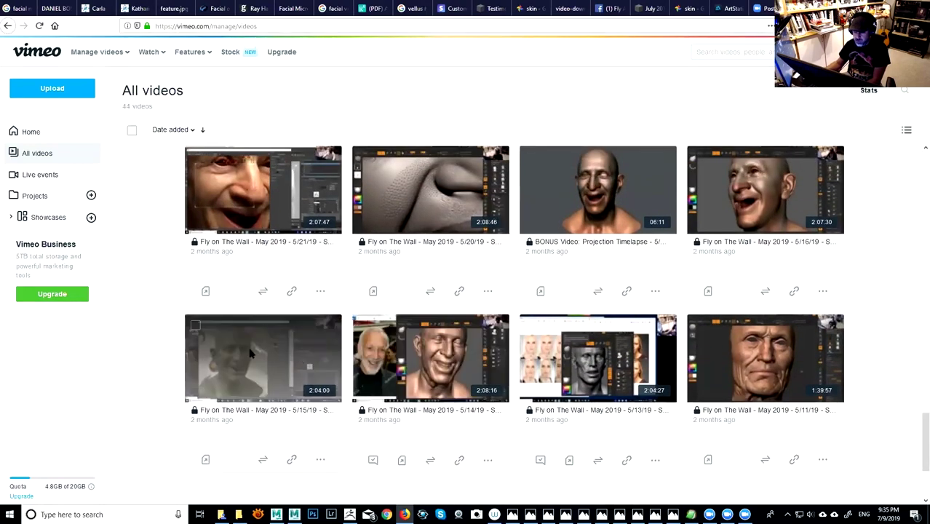
pyautogui.moveTo(919, 446)
pyautogui.mouseDown()
pyautogui.moveTo(916, 211)
pyautogui.moveTo(915, 473)
pyautogui.moveTo(915, 434)
pyautogui.mouseUp()
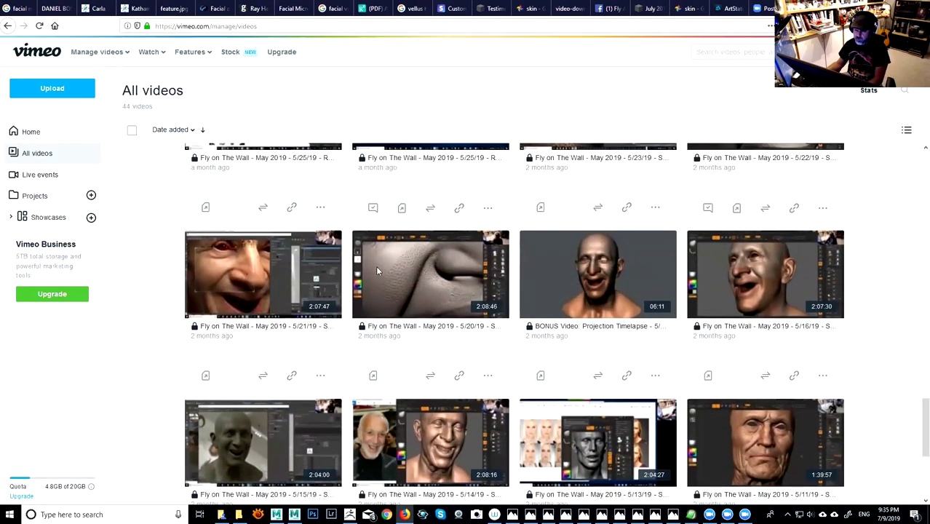
pyautogui.click(423, 269)
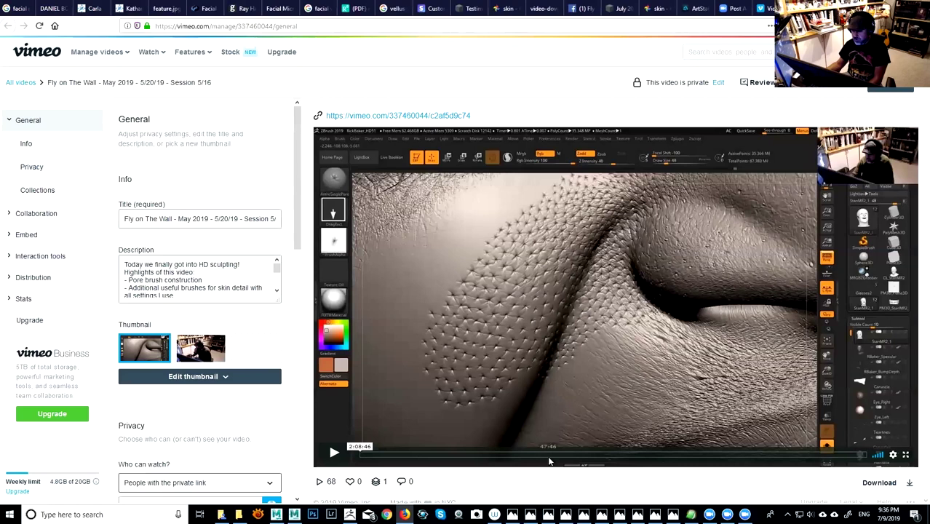
# - Preview the 5/20/19 session recording from about 49 minutes, pause it and return to the list of all videos
pyautogui.click(549, 460)
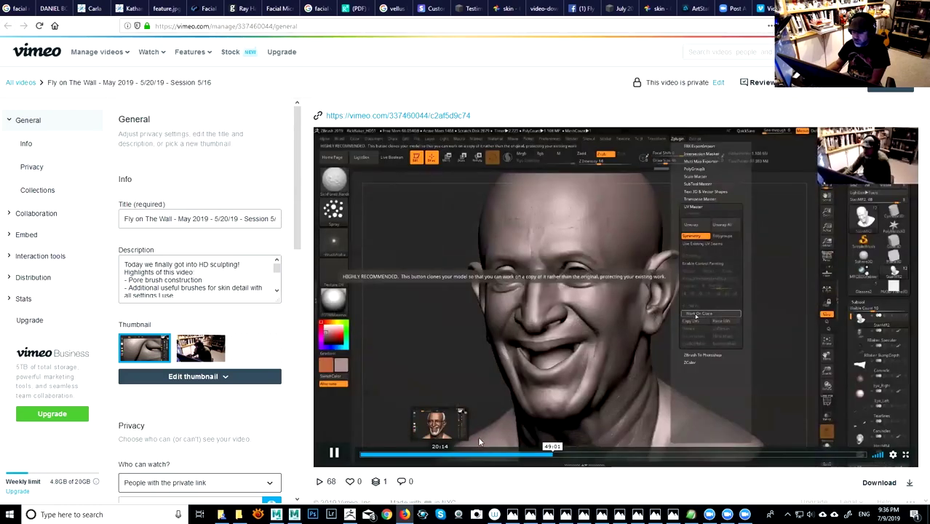
pyautogui.click(336, 453)
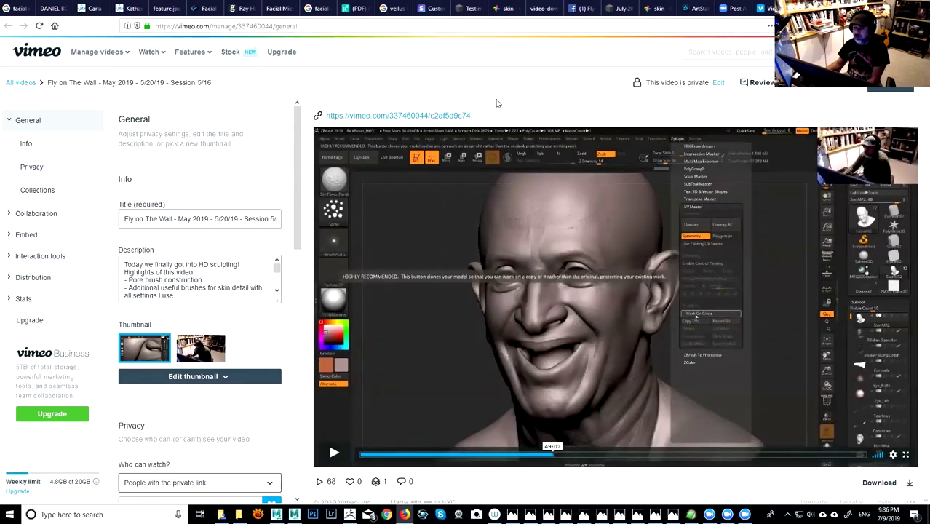
pyautogui.click(24, 83)
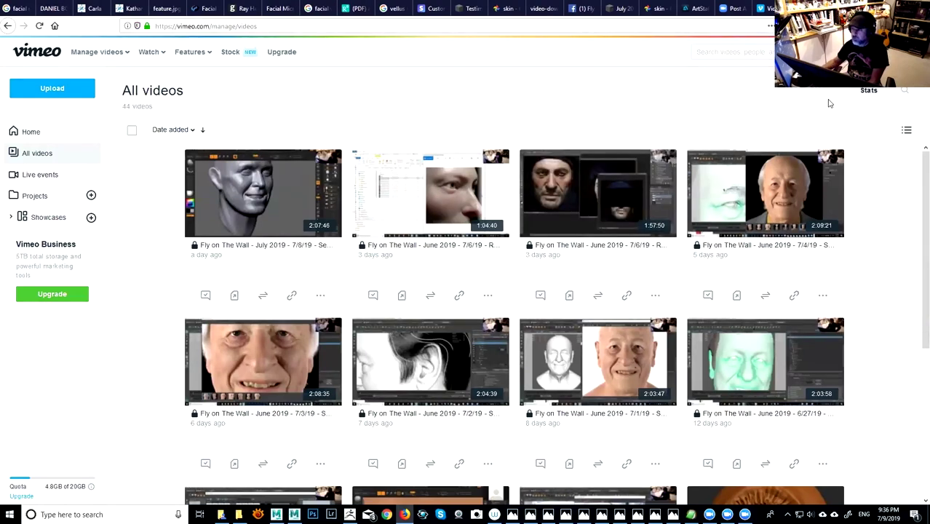
# - Minimize the browser, switch to ZBrush and view the smiling JessSketch2 head from the front and side
pyautogui.click(874, 7)
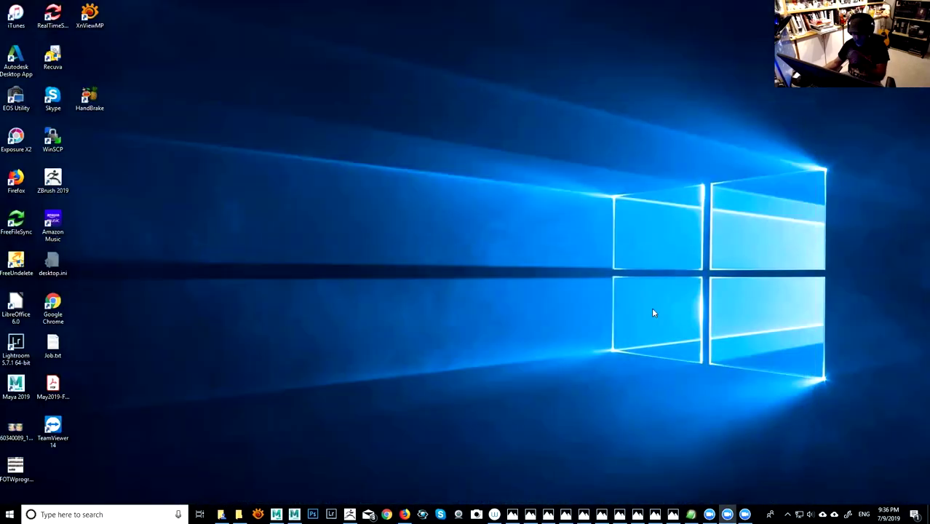
pyautogui.click(350, 514)
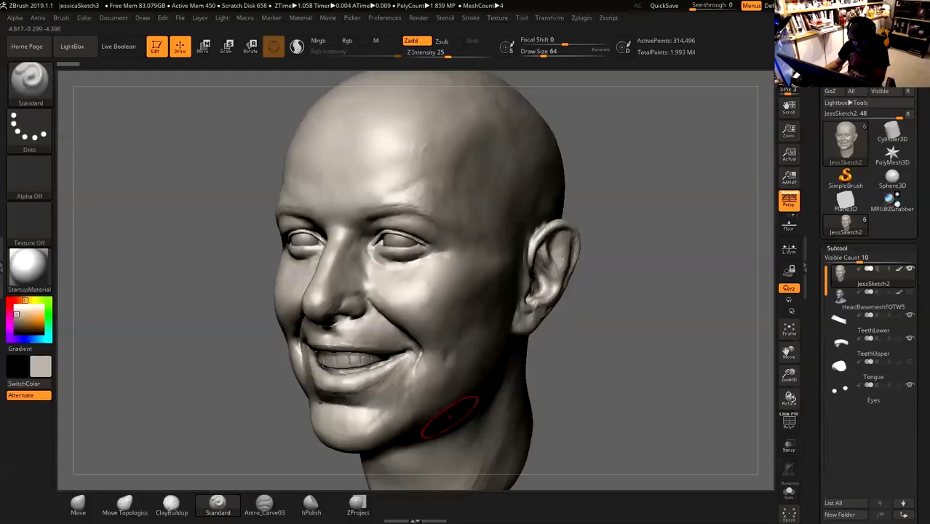
pyautogui.moveTo(678, 292)
pyautogui.mouseDown()
pyautogui.moveTo(684, 273)
pyautogui.moveTo(686, 287)
pyautogui.moveTo(572, 302)
pyautogui.moveTo(555, 313)
pyautogui.moveTo(543, 313)
pyautogui.moveTo(549, 295)
pyautogui.moveTo(485, 365)
pyautogui.mouseUp()
pyautogui.moveTo(615, 288); pyautogui.dragTo(627, 298)
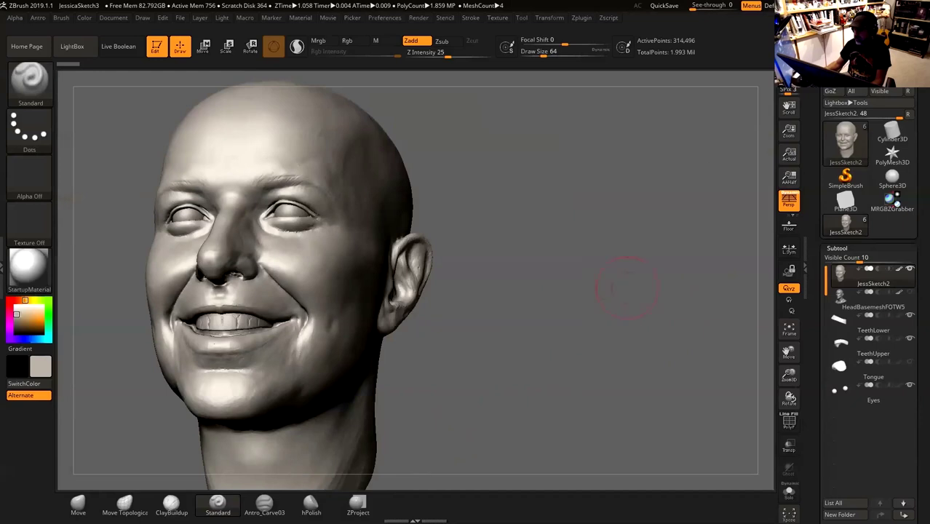
# - Restore and resize the ZBrush window to leave desktop space for reference photos, keeping the whole head in view
pyautogui.click(908, 5)
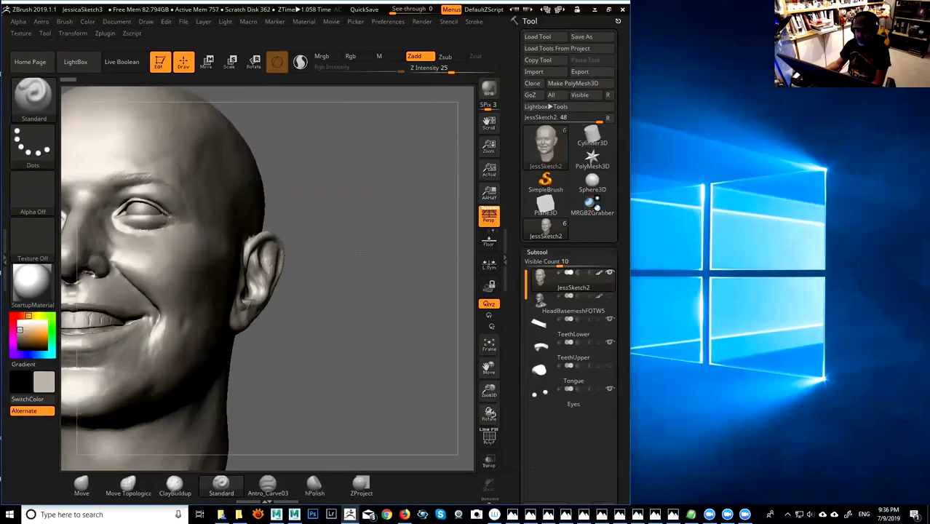
pyautogui.moveTo(361, 252)
pyautogui.keyDown('alt'); pyautogui.mouseDown()
pyautogui.moveTo(474, 230)
pyautogui.moveTo(452, 241)
pyautogui.mouseUp(); pyautogui.keyUp('alt')
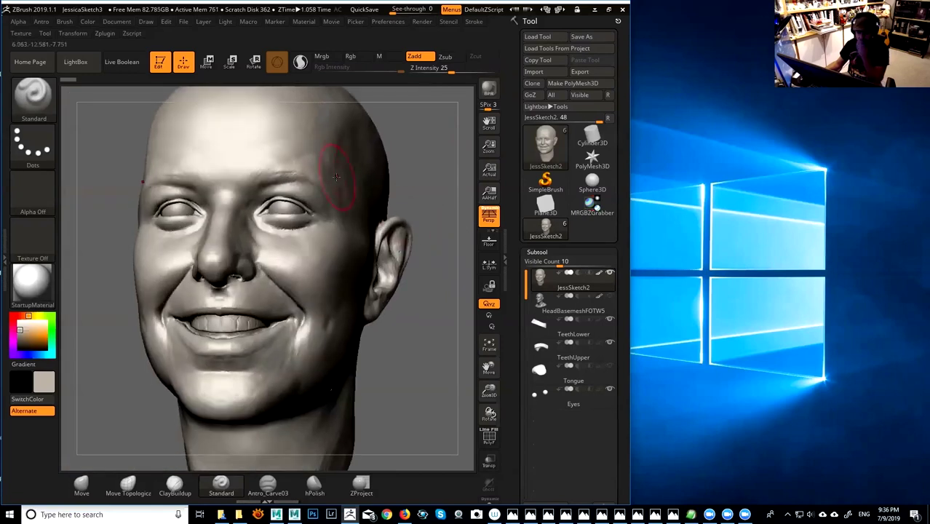
pyautogui.click(33, 103)
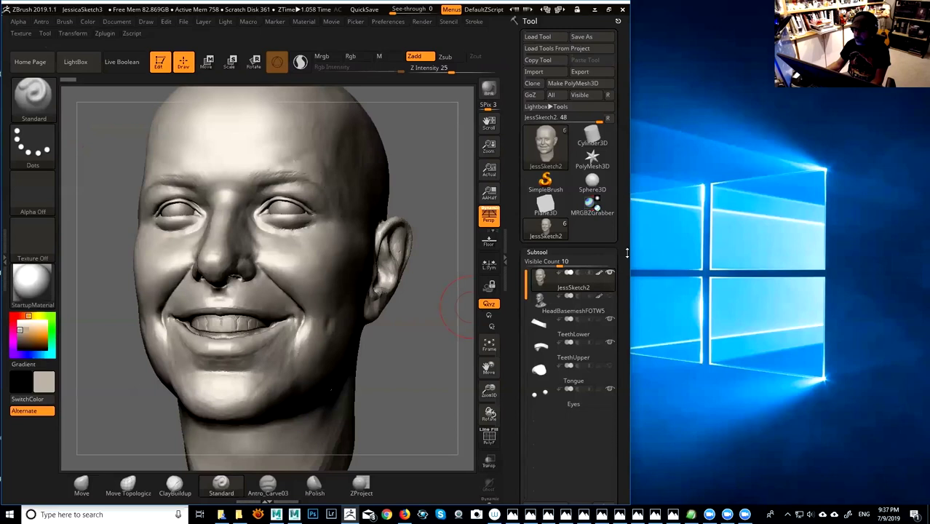
pyautogui.moveTo(630, 253); pyautogui.dragTo(674, 255)
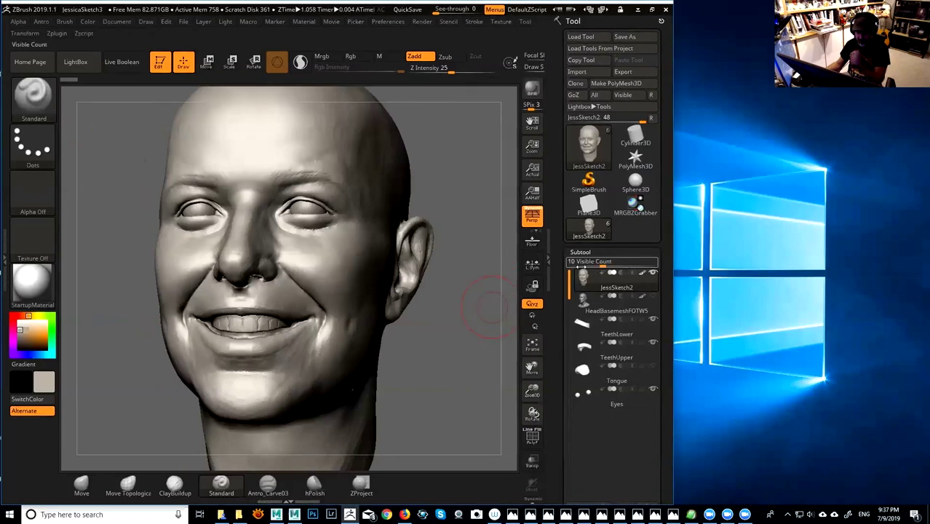
pyautogui.moveTo(473, 273); pyautogui.dragTo(476, 318)
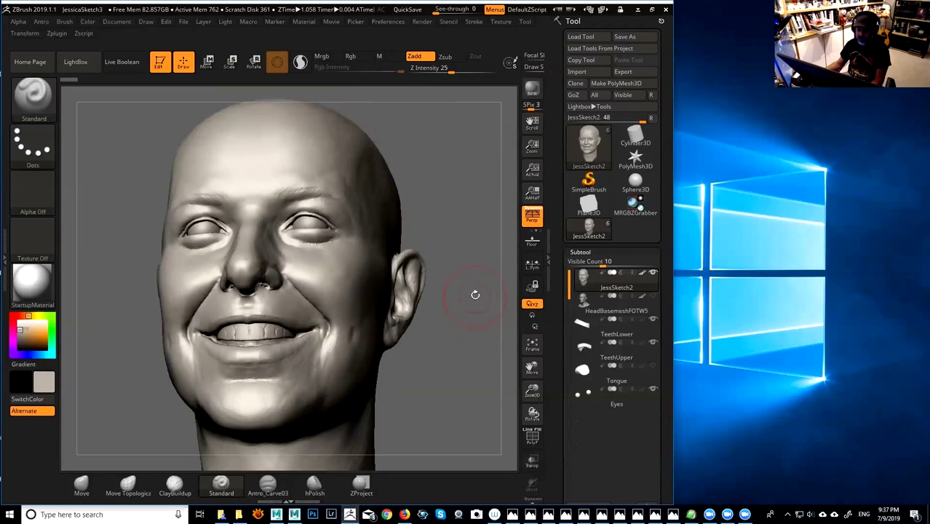
pyautogui.moveTo(450, 164); pyautogui.dragTo(446, 211)
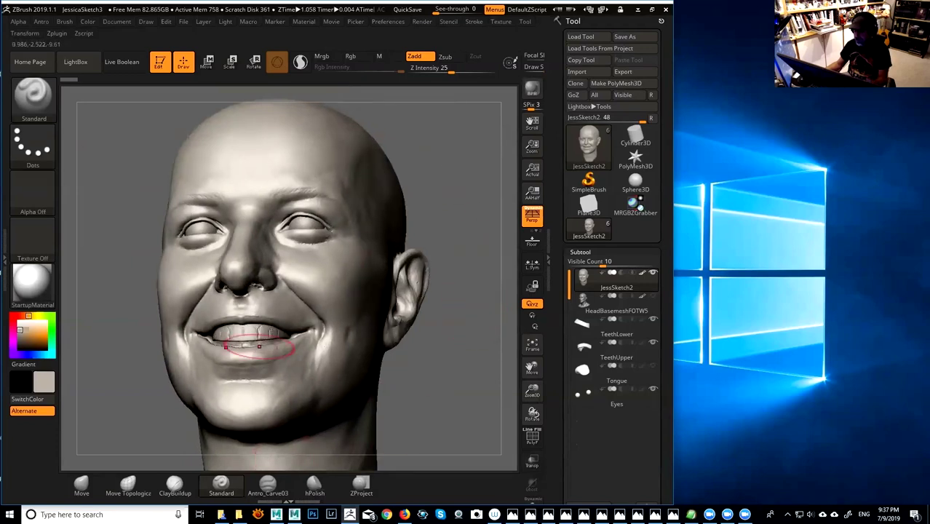
pyautogui.moveTo(468, 153)
pyautogui.mouseDown()
pyautogui.moveTo(453, 151)
pyautogui.moveTo(233, 406)
pyautogui.mouseUp()
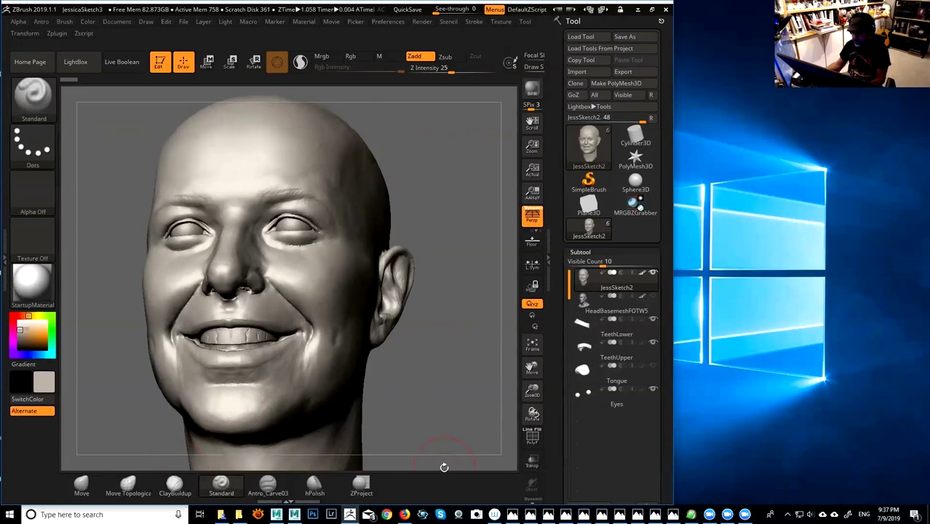
# - Open the reference photo IMG_2391.JPG, fit its window beside ZBrush and enlarge the smiling face
pyautogui.moveTo(672, 514)
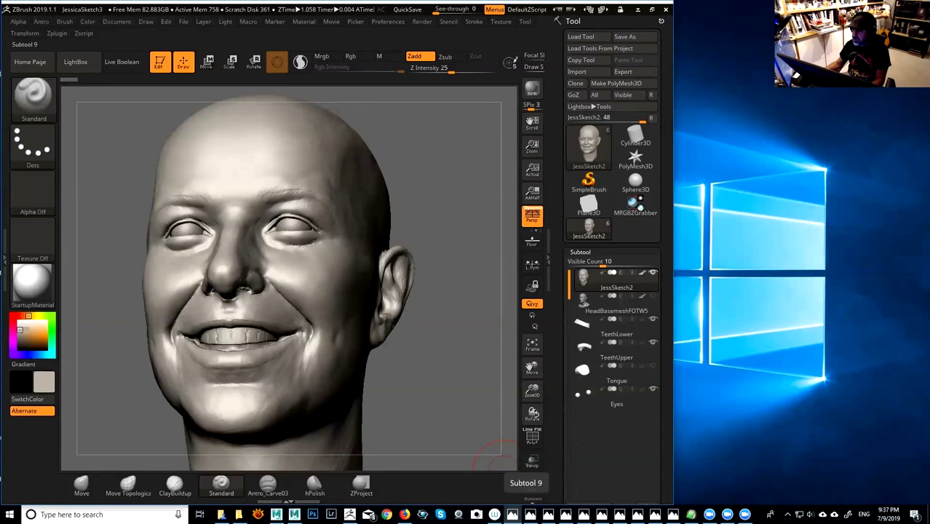
pyautogui.click(512, 515)
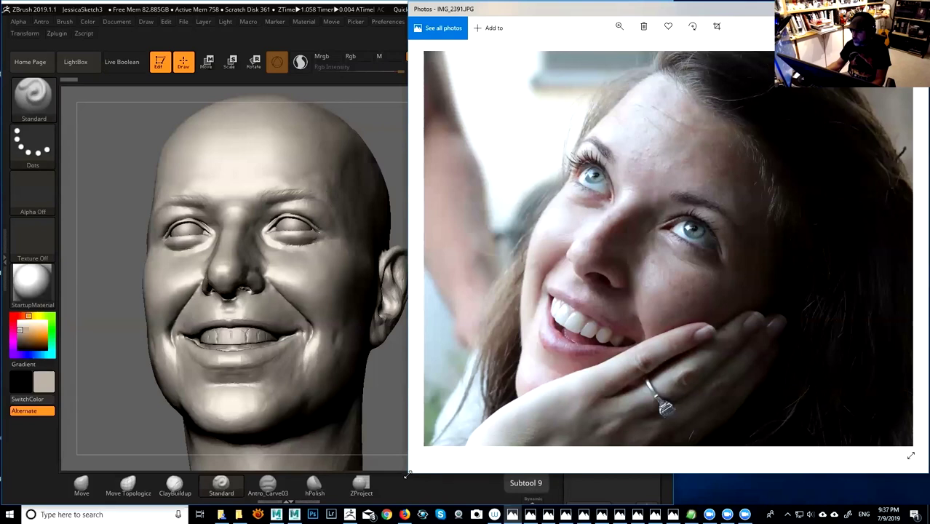
pyautogui.moveTo(408, 474); pyautogui.dragTo(674, 505)
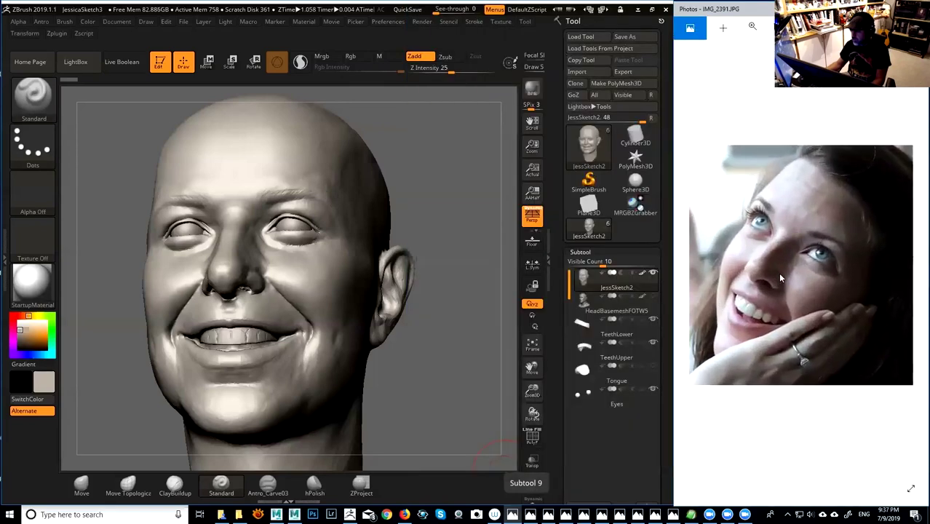
pyautogui.scroll(2, 780, 278)
pyautogui.moveTo(781, 278); pyautogui.dragTo(825, 259)
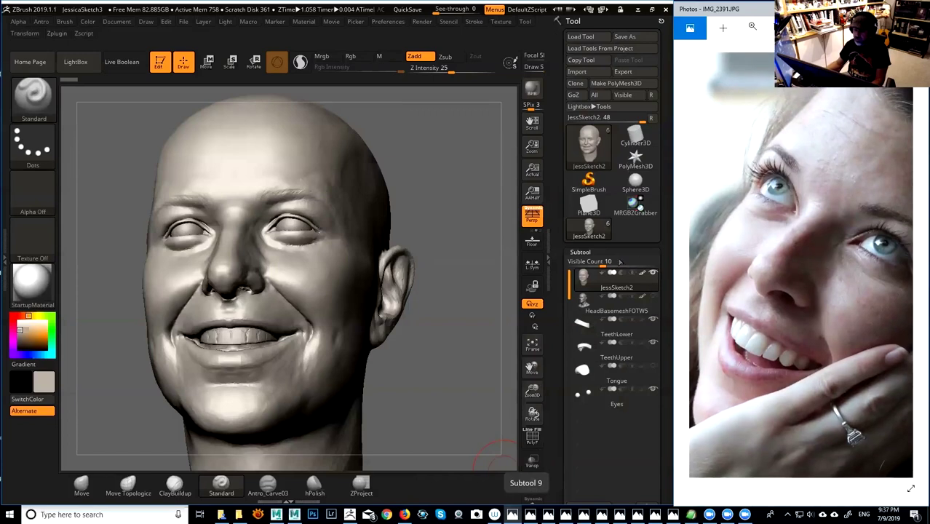
# - Compare the head sculpt with the reference photo from three-quarter views on both sides
pyautogui.click(442, 211)
pyautogui.moveTo(451, 238); pyautogui.dragTo(456, 278)
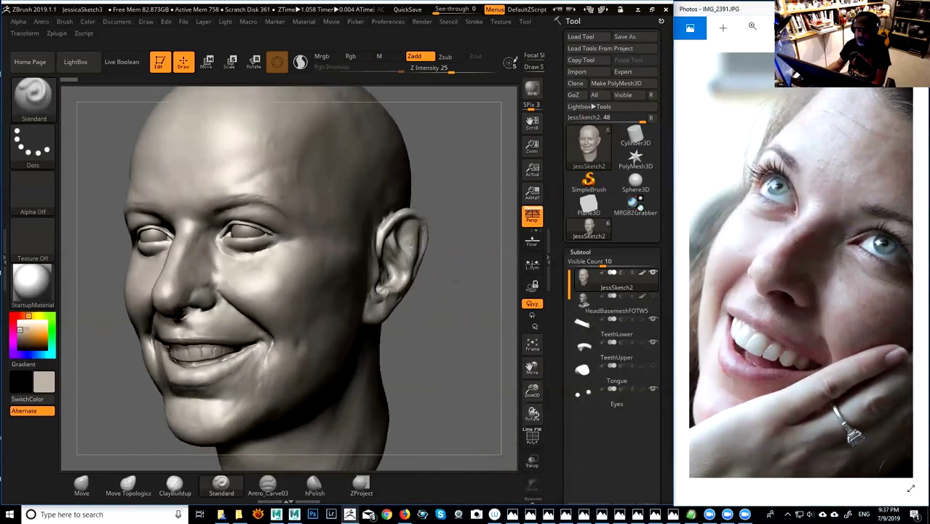
pyautogui.moveTo(457, 279)
pyautogui.mouseDown()
pyautogui.moveTo(482, 273)
pyautogui.moveTo(473, 271)
pyautogui.moveTo(479, 263)
pyautogui.moveTo(473, 275)
pyautogui.moveTo(459, 264)
pyautogui.moveTo(466, 275)
pyautogui.moveTo(440, 274)
pyautogui.moveTo(501, 267)
pyautogui.mouseUp()
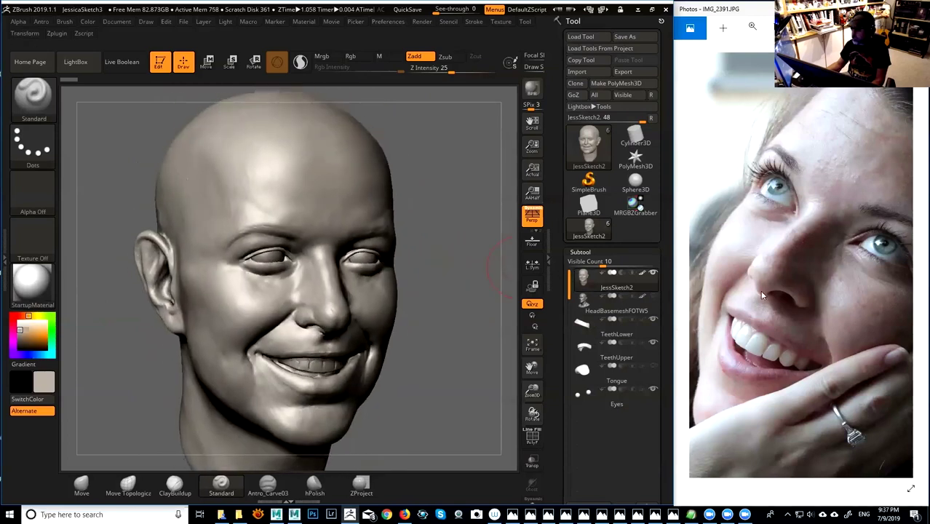
pyautogui.moveTo(470, 307); pyautogui.dragTo(444, 315)
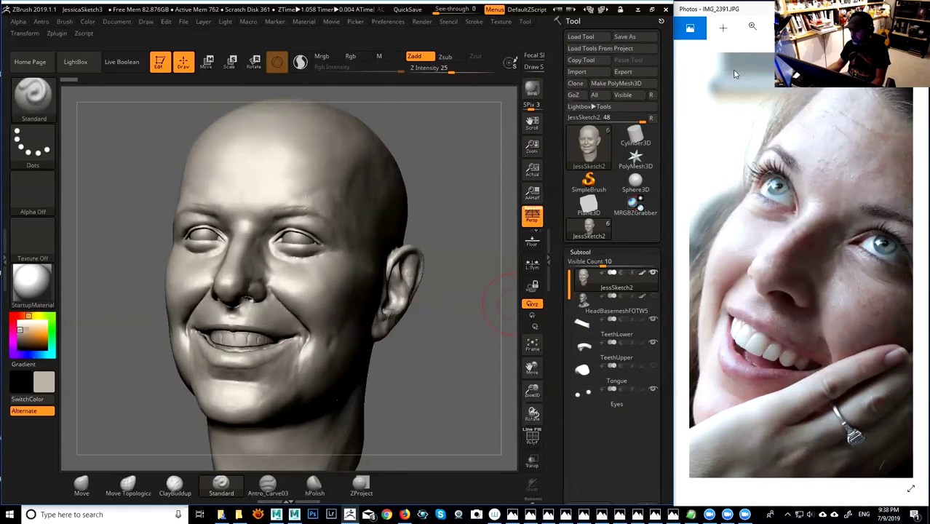
# - Widen the IMG_2391.JPG photo window over the edge of ZBrush and enlarge the face
pyautogui.click(774, 16)
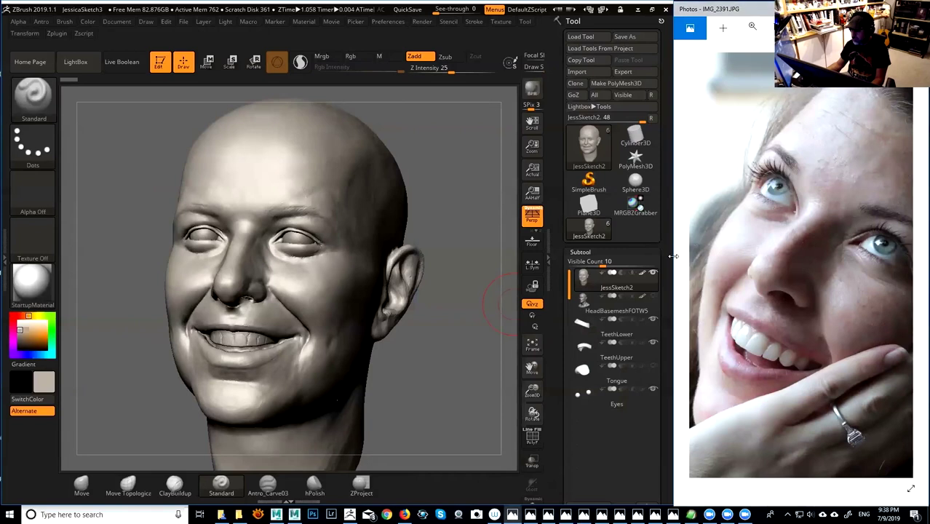
pyautogui.moveTo(673, 256); pyautogui.dragTo(593, 256)
pyautogui.scroll(2, 732, 254)
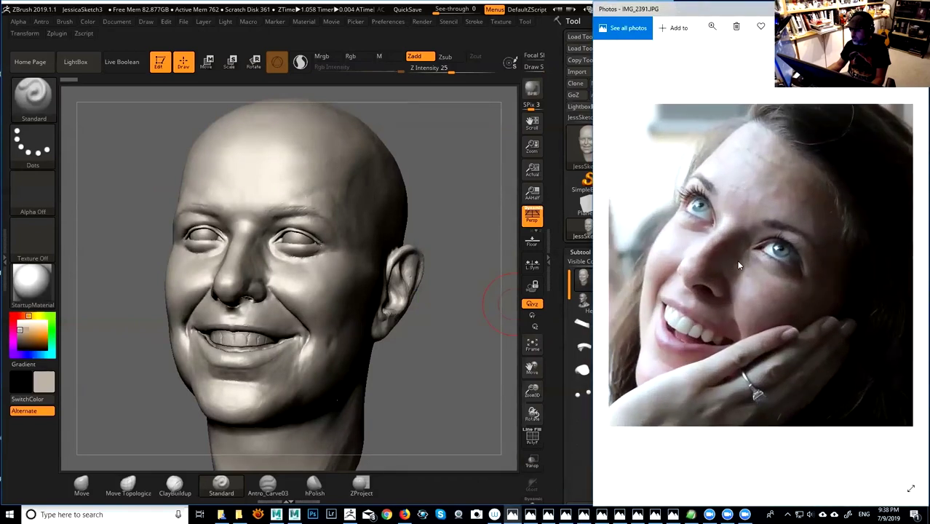
pyautogui.scroll(2, 735, 261)
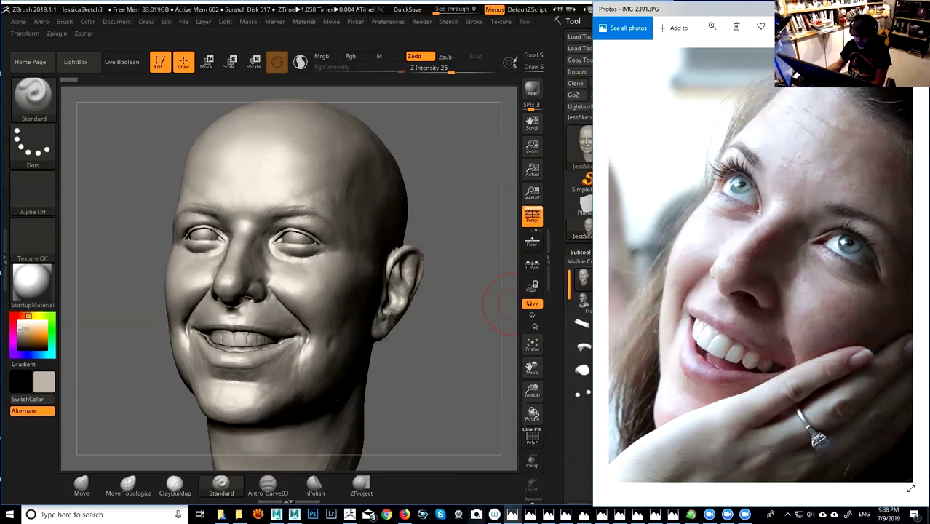
# - Minimize IMG_2391.JPG and bring up the front-view portrait IMG_2002.CR2 beside the sculpt
pyautogui.click(512, 515)
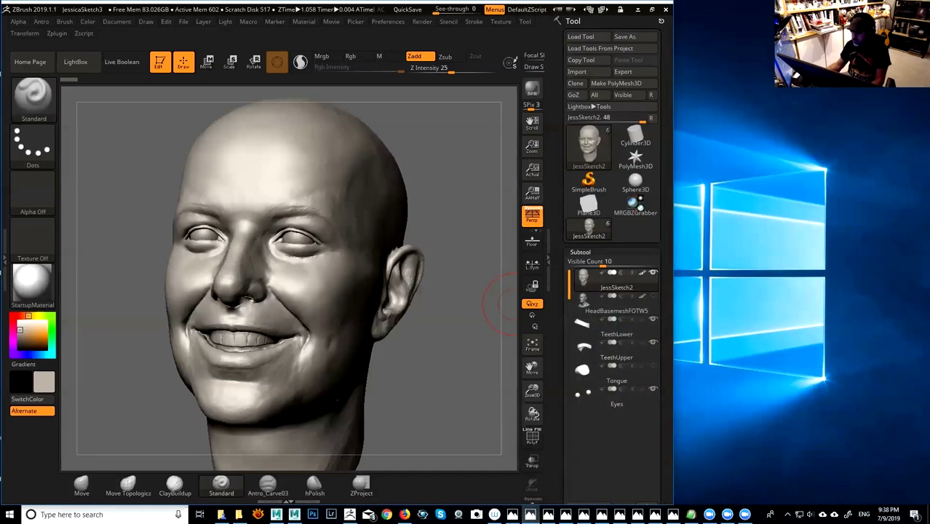
pyautogui.click(530, 515)
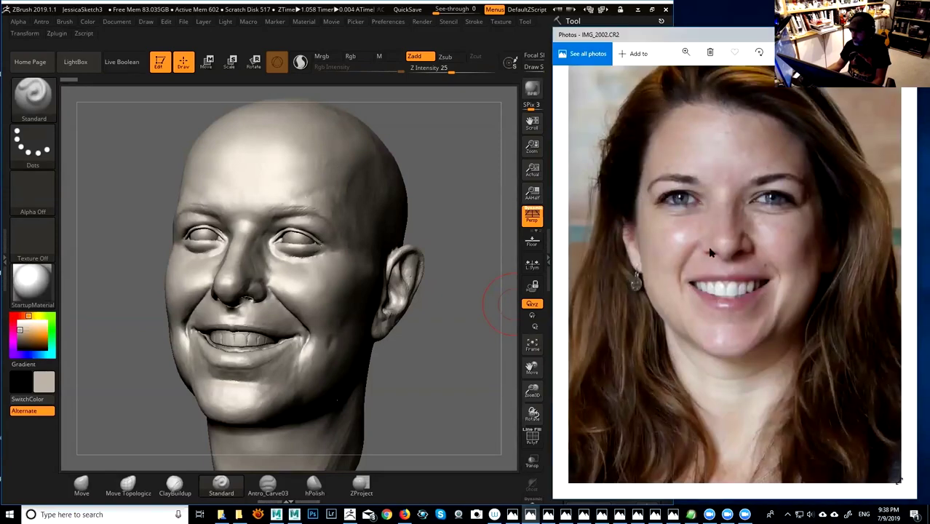
pyautogui.click(548, 515)
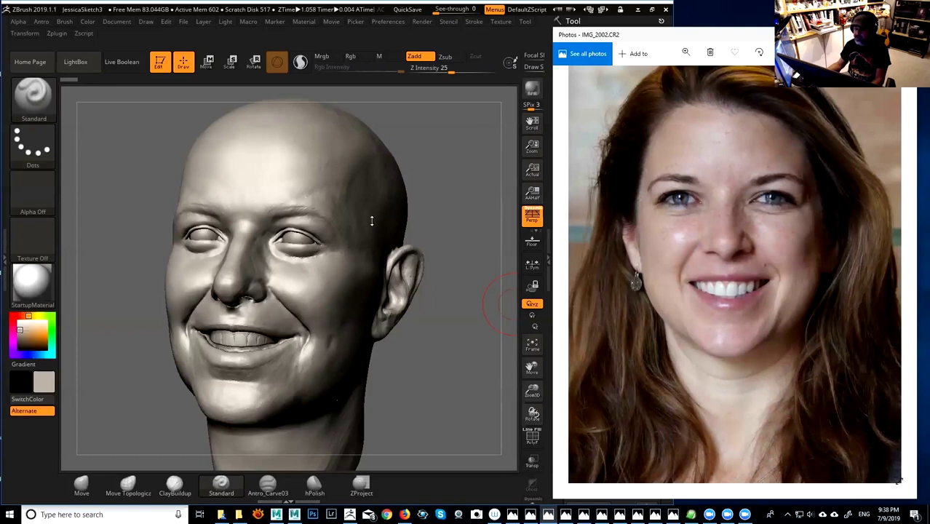
# - Bring up the profile photo IMG_4215.CR2 and examine the eye, nose and cheek in close-up
pyautogui.moveTo(673, 515)
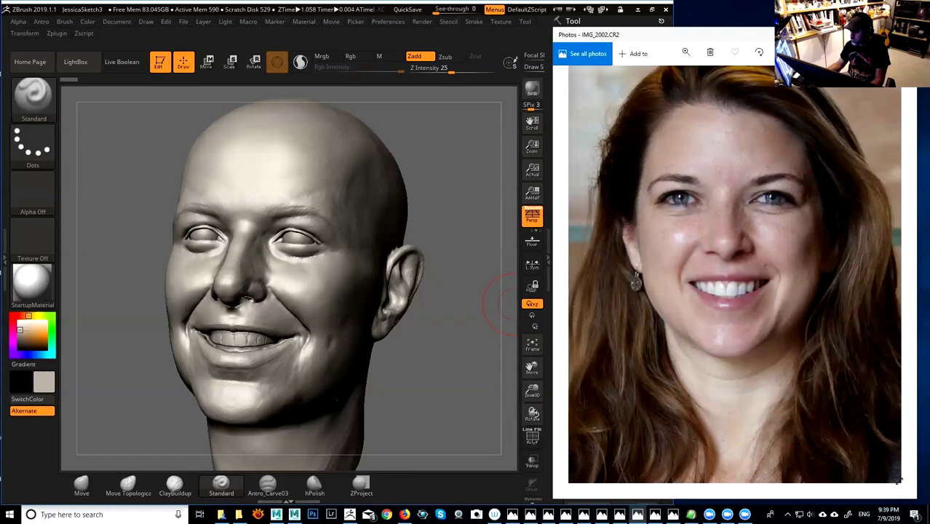
pyautogui.click(637, 515)
pyautogui.scroll(3, 792, 242)
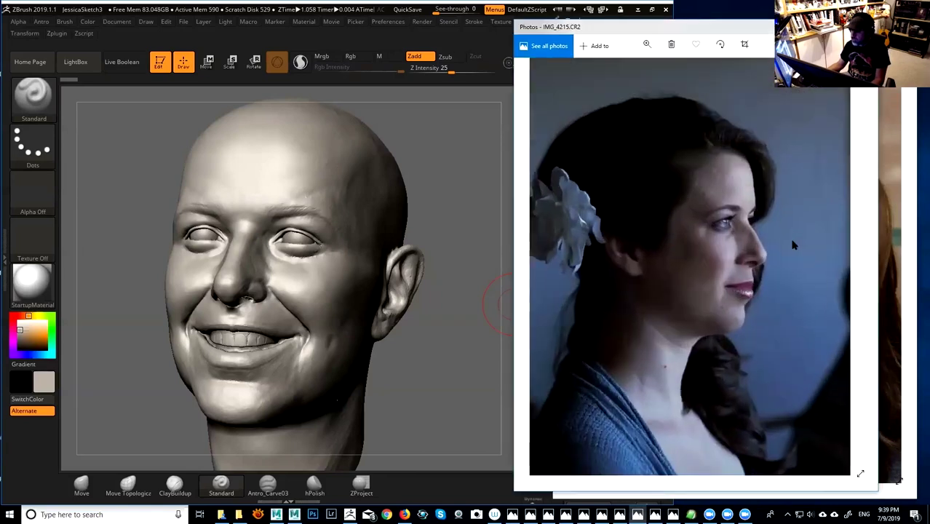
pyautogui.scroll(1, 737, 234)
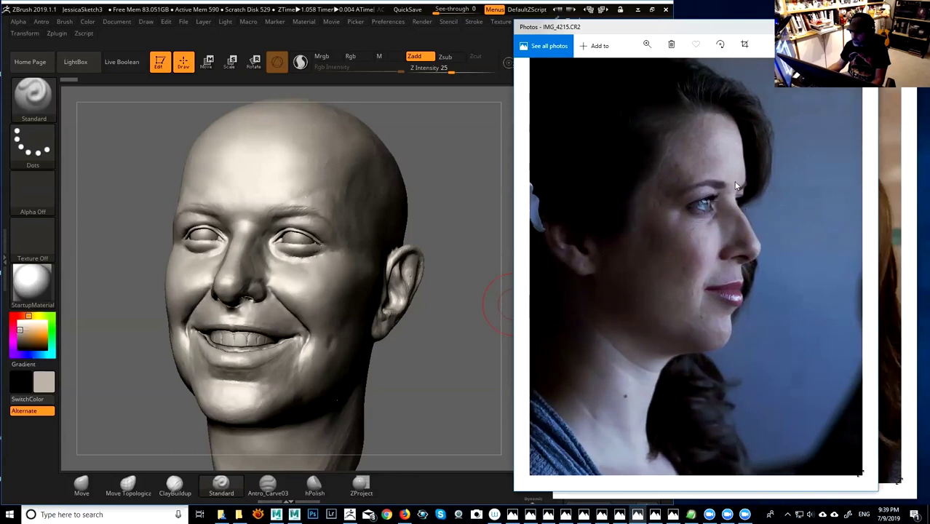
pyautogui.scroll(2, 751, 217)
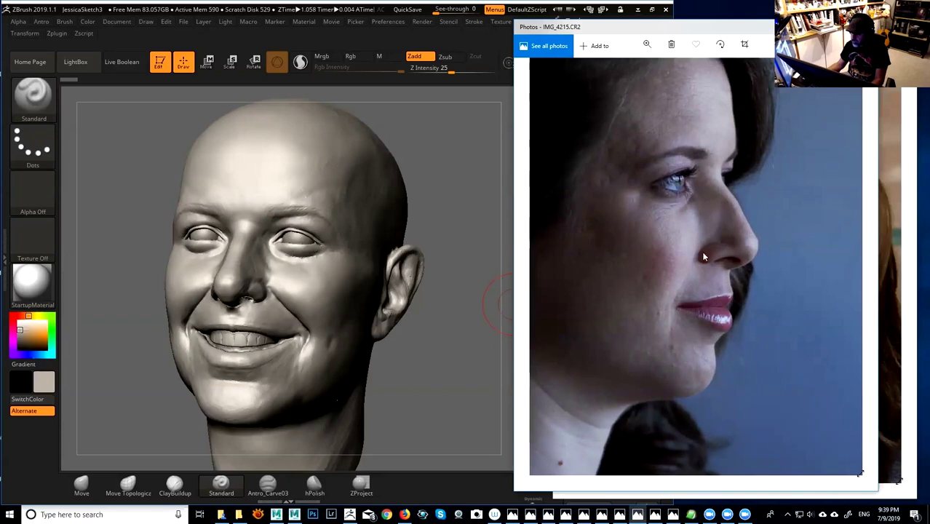
# - Reframe the profile in IMG_4215.CR2, bring up the smiling side-view photo IMG_4246.CR2 and enlarge the face
pyautogui.moveTo(704, 248); pyautogui.dragTo(753, 276)
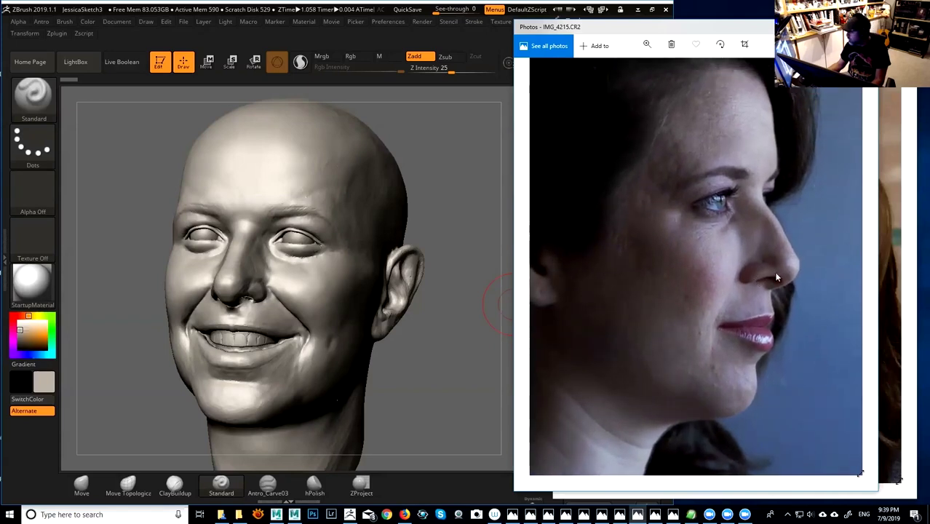
pyautogui.click(673, 515)
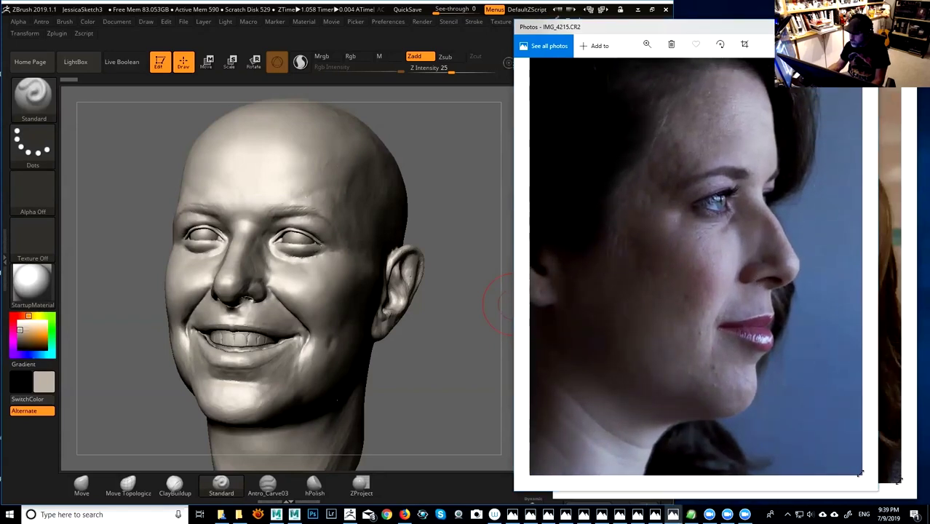
pyautogui.scroll(3, 782, 210)
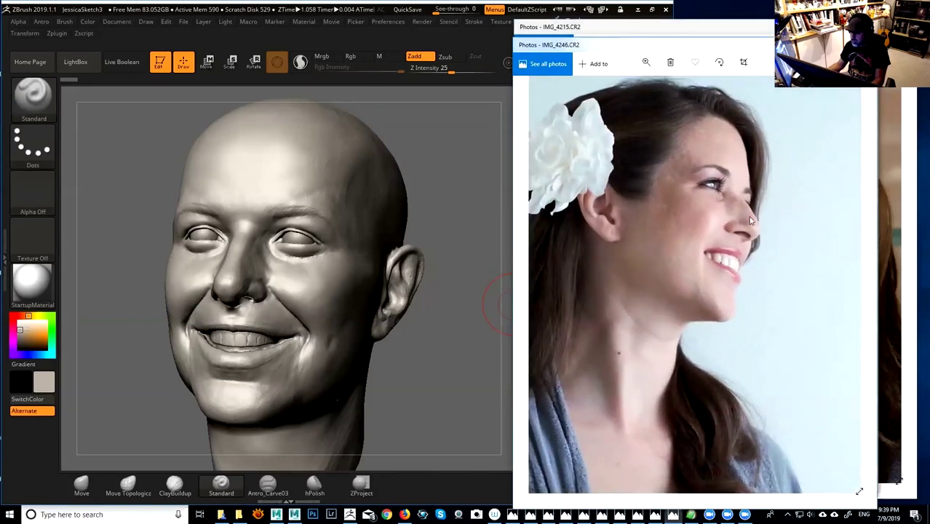
pyautogui.scroll(2, 758, 262)
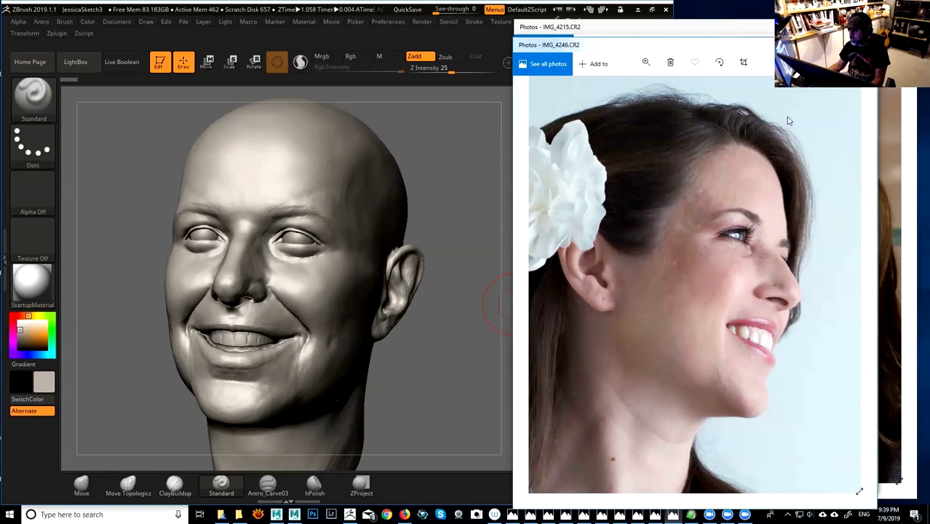
# - Place IMG_4215.CR2 in front beside ZBrush and compare the head sculpt with it from three-quarter and profile views
pyautogui.click(794, 27)
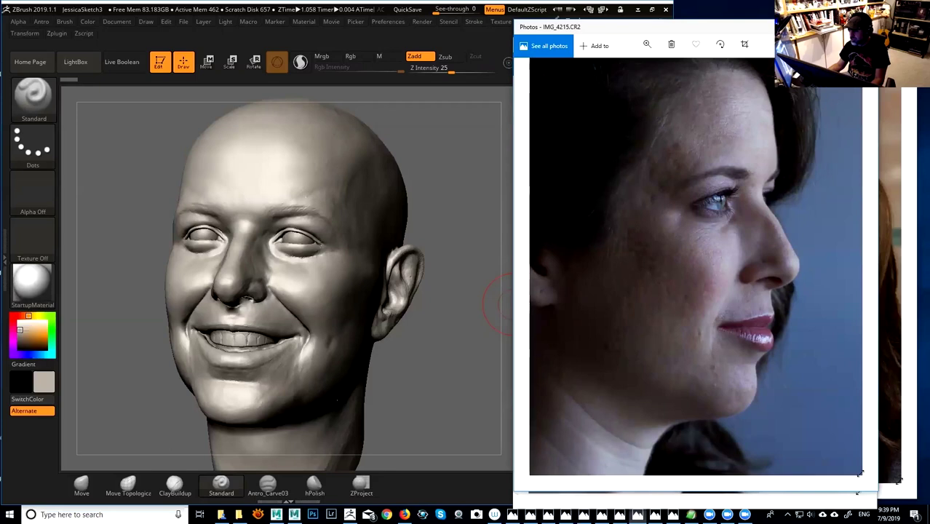
pyautogui.moveTo(794, 28); pyautogui.dragTo(805, 64)
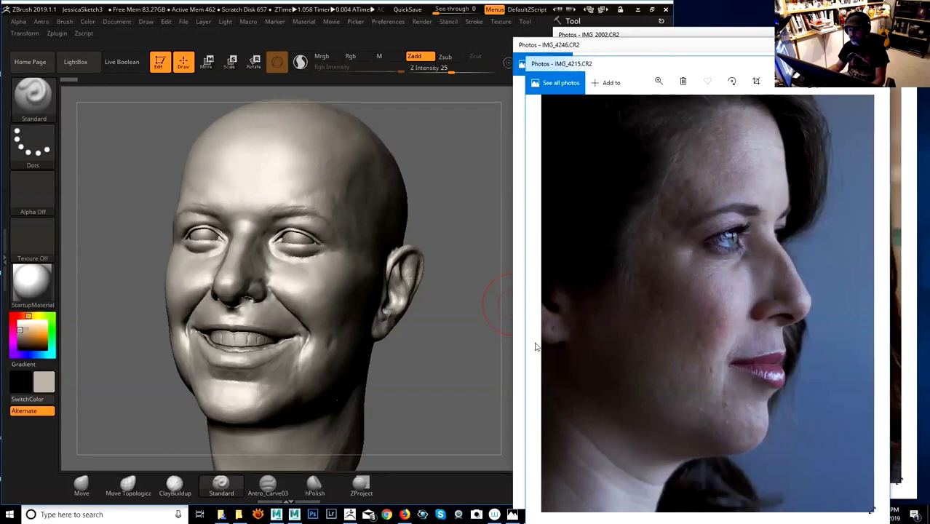
pyautogui.click(455, 349)
pyautogui.moveTo(465, 353); pyautogui.dragTo(464, 315)
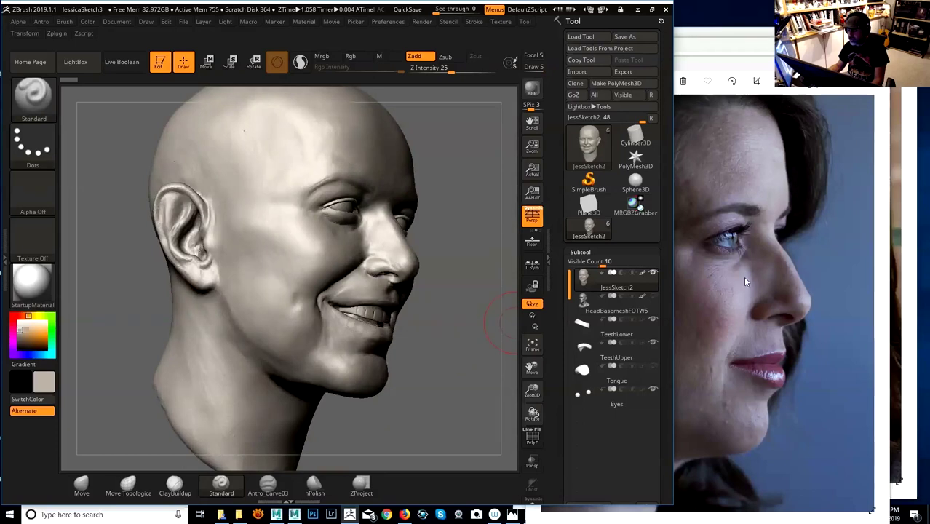
pyautogui.moveTo(458, 363); pyautogui.dragTo(438, 360)
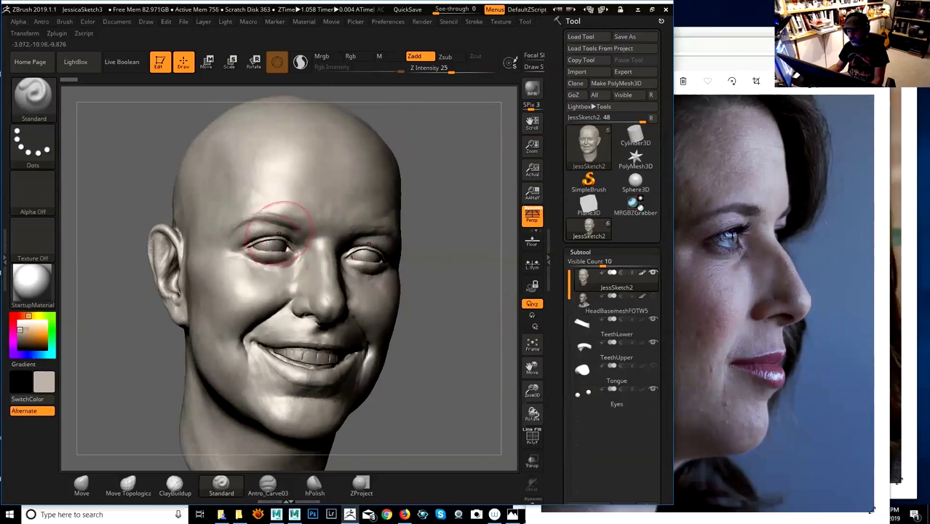
pyautogui.moveTo(481, 339); pyautogui.dragTo(483, 323)
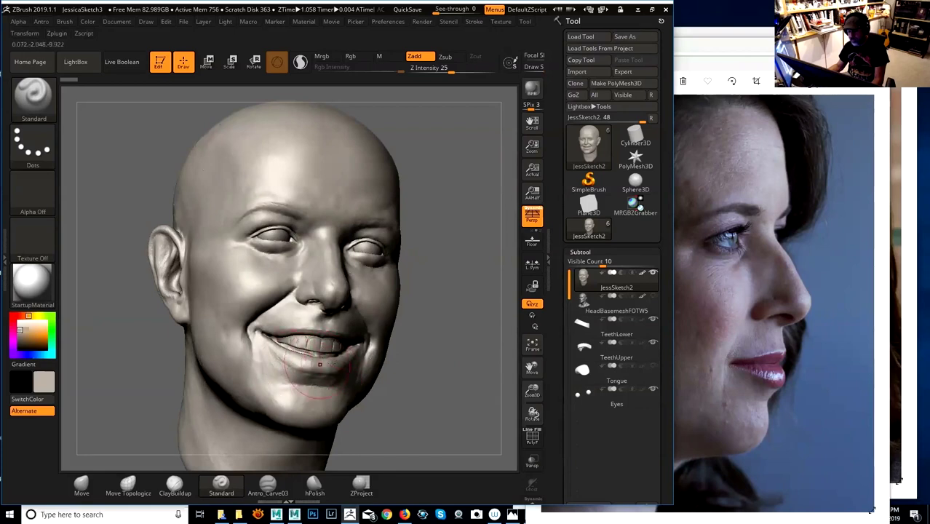
pyautogui.moveTo(459, 343); pyautogui.dragTo(496, 332)
pyautogui.moveTo(468, 289); pyautogui.dragTo(467, 253)
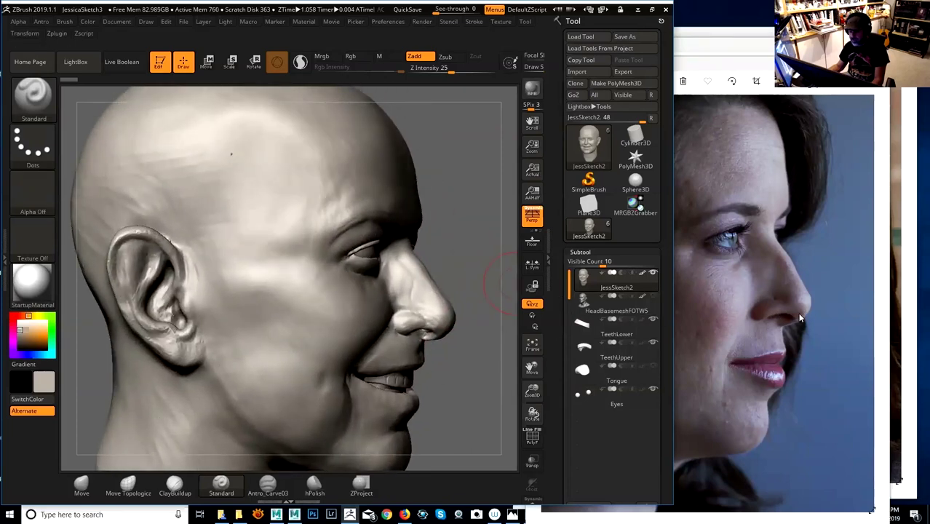
pyautogui.moveTo(449, 243)
pyautogui.mouseDown()
pyautogui.moveTo(447, 332)
pyautogui.moveTo(448, 320)
pyautogui.mouseUp()
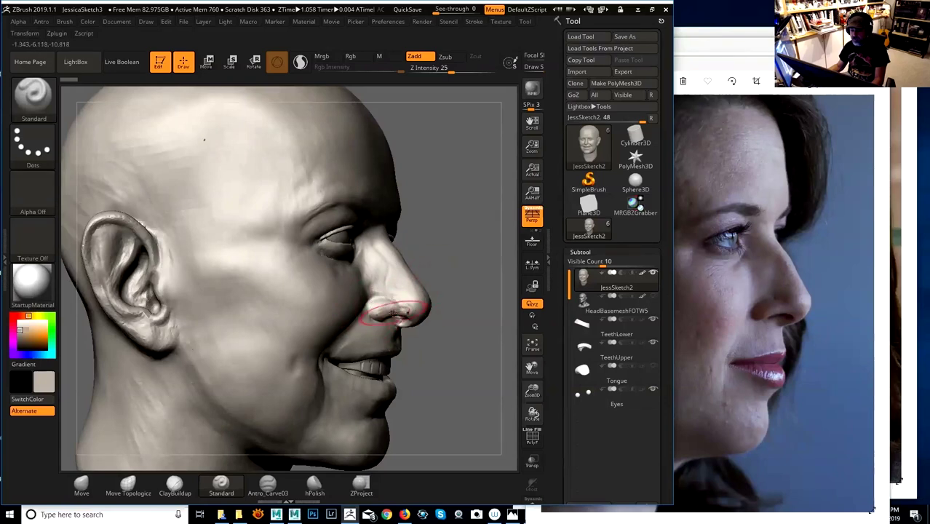
# - Reshape the nose tip, nostril and underside of the nose in profile with the Move brush at an adjusted draw size
pyautogui.moveTo(450, 295); pyautogui.dragTo(411, 240)
pyautogui.moveTo(434, 319)
pyautogui.mouseDown()
pyautogui.moveTo(464, 324)
pyautogui.moveTo(415, 319)
pyautogui.mouseUp()
pyautogui.press('space')
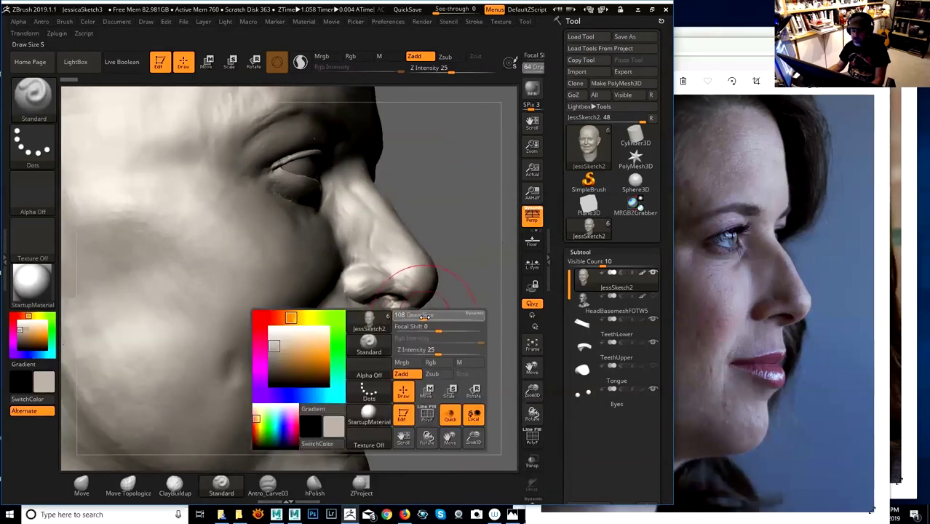
pyautogui.click(81, 484)
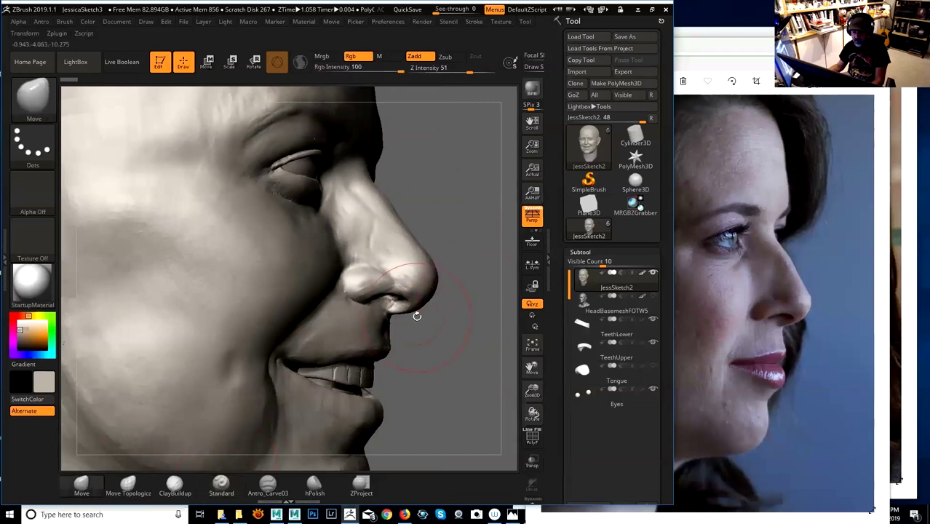
pyautogui.press('space')
pyautogui.moveTo(452, 276); pyautogui.dragTo(266, 320)
pyautogui.moveTo(357, 312)
pyautogui.mouseDown()
pyautogui.moveTo(419, 327)
pyautogui.moveTo(455, 321)
pyautogui.moveTo(437, 316)
pyautogui.mouseUp()
pyautogui.press('space')
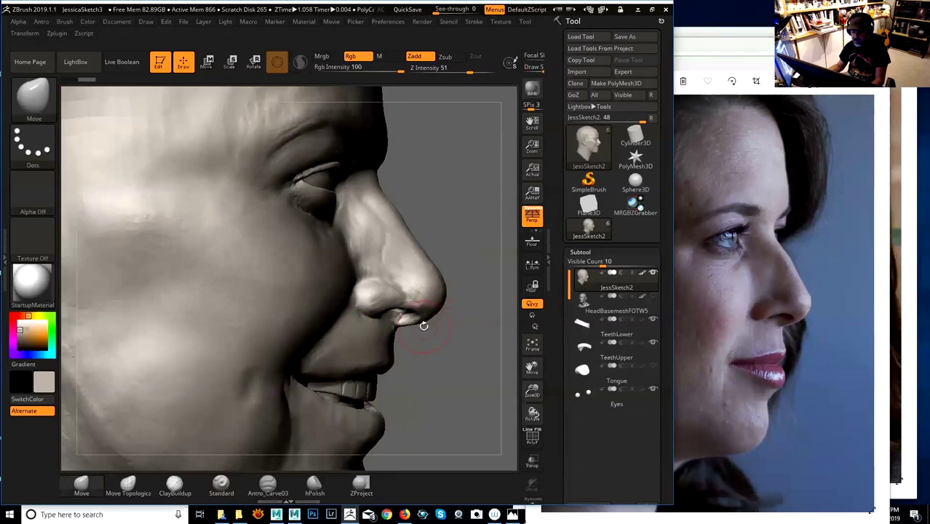
pyautogui.moveTo(408, 316)
pyautogui.mouseDown()
pyautogui.moveTo(382, 358)
pyautogui.moveTo(391, 330)
pyautogui.moveTo(358, 335)
pyautogui.moveTo(429, 340)
pyautogui.mouseUp()
pyautogui.press('space')
pyautogui.moveTo(393, 340); pyautogui.dragTo(388, 331)
pyautogui.moveTo(476, 332)
pyautogui.mouseDown()
pyautogui.moveTo(400, 332)
pyautogui.moveTo(453, 330)
pyautogui.moveTo(510, 351)
pyautogui.moveTo(399, 327)
pyautogui.mouseUp()
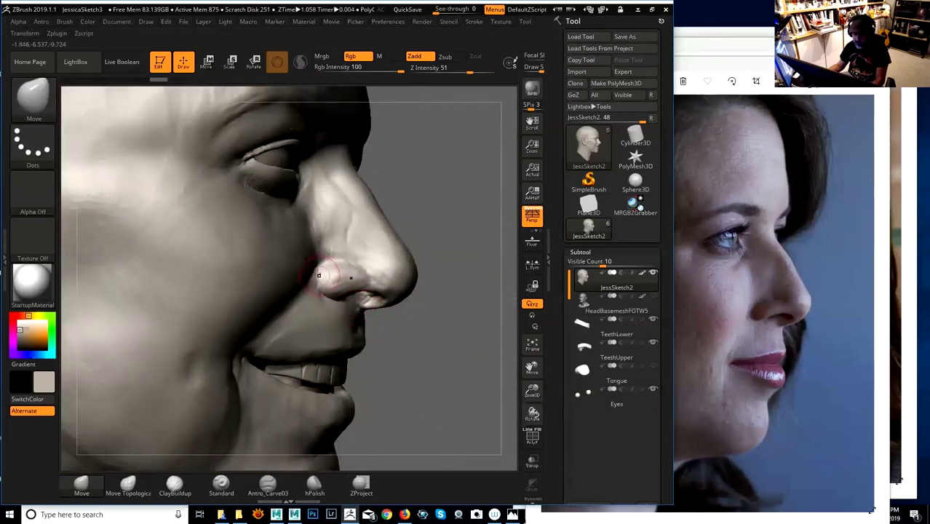
pyautogui.moveTo(481, 244); pyautogui.dragTo(475, 230)
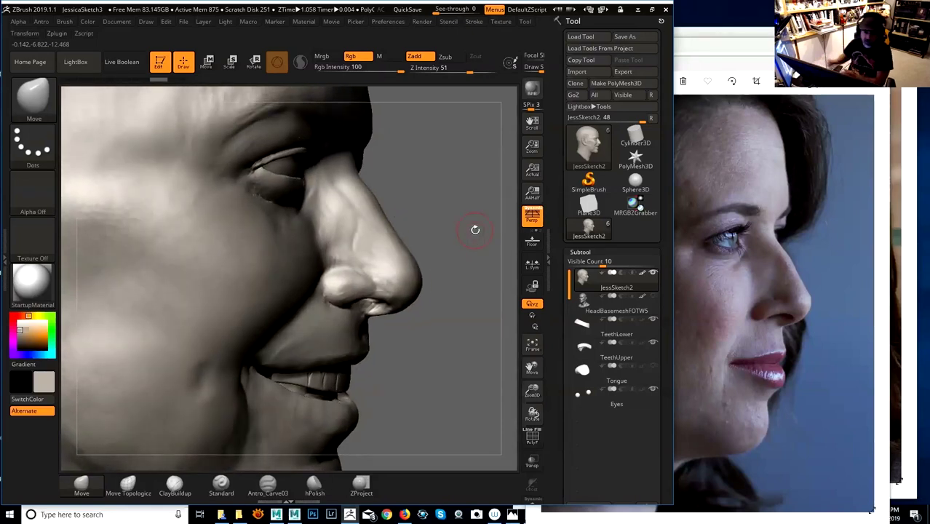
# - Try carving a line with the Antro_Carve03 brush from the nose bridge down around the nostril wing and under the nose
pyautogui.click(32, 94)
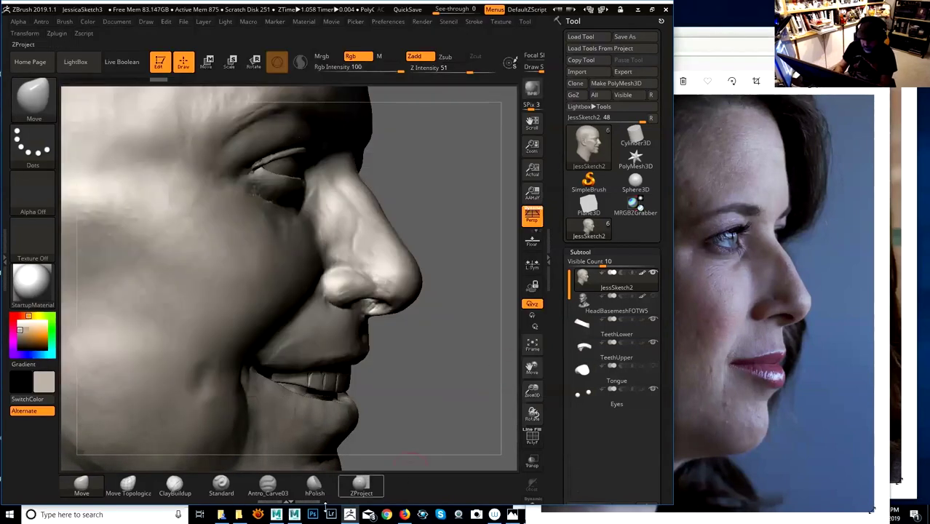
pyautogui.click(267, 484)
pyautogui.moveTo(471, 281)
pyautogui.mouseDown()
pyautogui.moveTo(487, 274)
pyautogui.moveTo(475, 272)
pyautogui.mouseUp()
pyautogui.press('space')
pyautogui.moveTo(376, 204)
pyautogui.mouseDown()
pyautogui.moveTo(346, 252)
pyautogui.moveTo(354, 246)
pyautogui.moveTo(334, 300)
pyautogui.moveTo(336, 282)
pyautogui.moveTo(344, 309)
pyautogui.moveTo(370, 320)
pyautogui.moveTo(376, 313)
pyautogui.mouseUp()
pyautogui.press('space')
# - Undo the entire carved line running from the nose bridge around the nostril
pyautogui.hotkey('ctrl', 'z')
pyautogui.hotkey('ctrl', 'z')
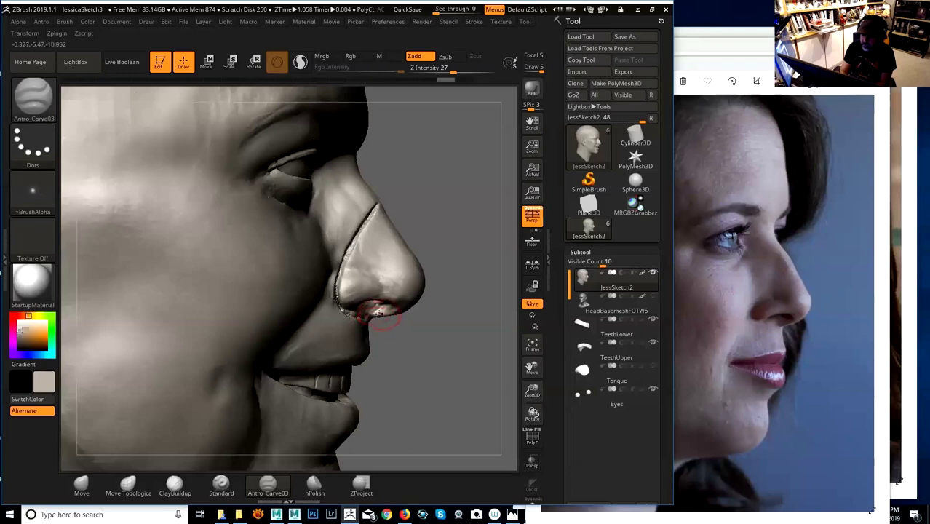
pyautogui.press('ctrl')
pyautogui.hotkey('ctrl', 'z')
pyautogui.hotkey('ctrl', 'z')
pyautogui.hotkey('ctrl', 'z')
pyautogui.hotkey('ctrl', 'z')
pyautogui.hotkey('ctrl', 'z')
pyautogui.hotkey('ctrl', 'z')
pyautogui.hotkey('ctrl', 'z')
pyautogui.hotkey('ctrl', 'z')
pyautogui.hotkey('ctrl', 'z')
pyautogui.hotkey('ctrl', 'z')
pyautogui.hotkey('ctrl', 'z')
pyautogui.hotkey('ctrl', 'z')
pyautogui.hotkey('ctrl', 'z')
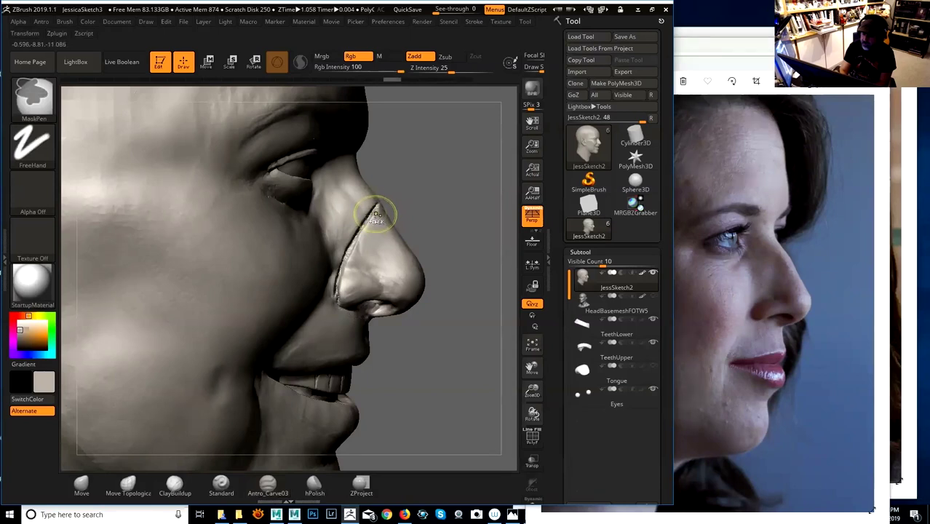
pyautogui.hotkey('ctrl', 'z')
pyautogui.hotkey('ctrl', 'z')
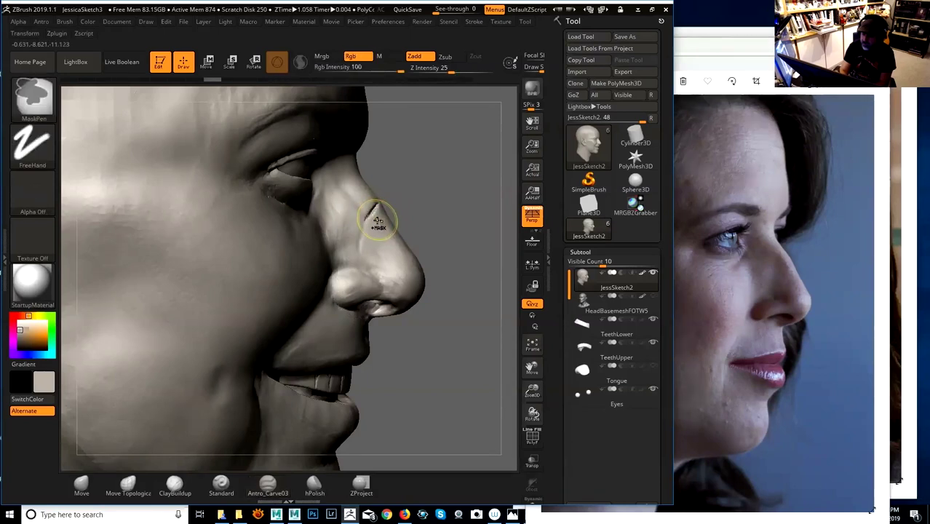
pyautogui.moveTo(434, 191)
pyautogui.mouseDown()
pyautogui.moveTo(388, 208)
pyautogui.moveTo(384, 249)
pyautogui.moveTo(291, 234)
pyautogui.moveTo(278, 215)
pyautogui.moveTo(304, 220)
pyautogui.mouseUp()
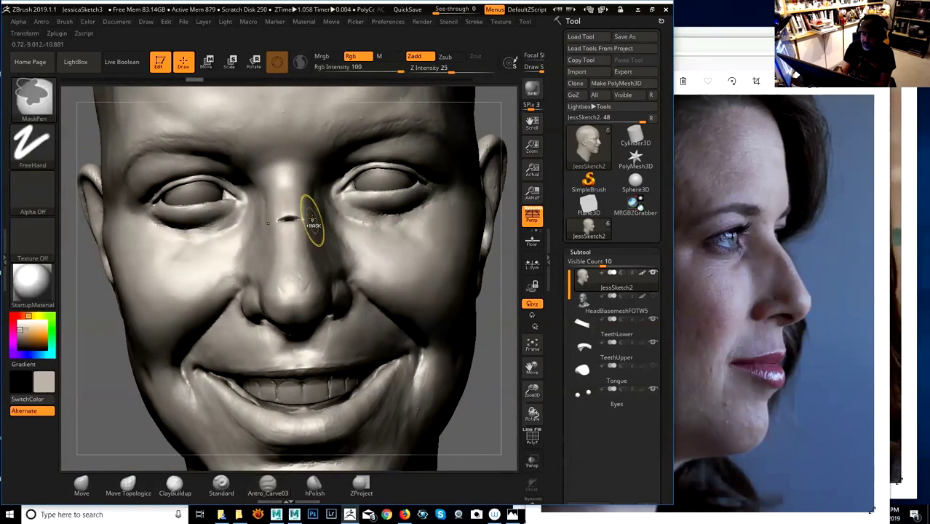
pyautogui.hotkey('ctrl', 'z')
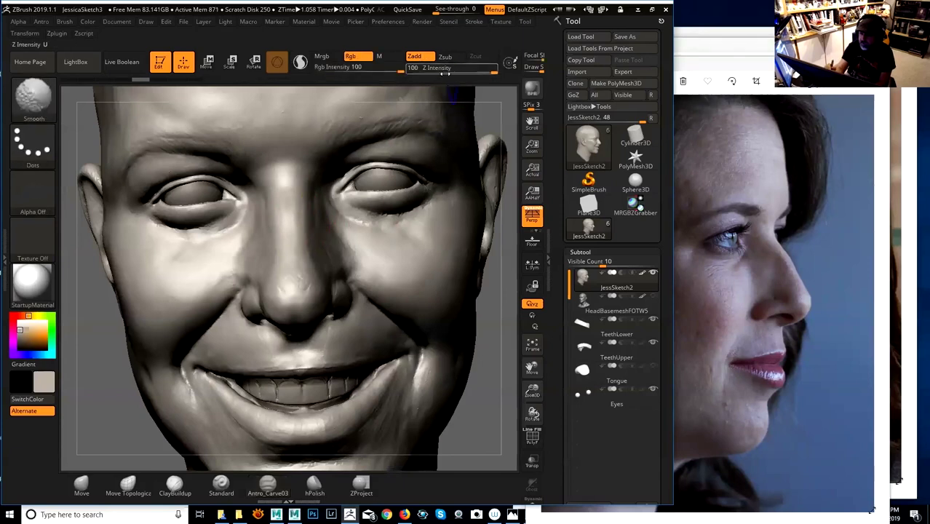
# - Lower the Antro_Carve03 brush's Z Intensity to 7 and carve a faint line across the nose bridge and down its side
pyautogui.click(445, 70)
pyautogui.moveTo(285, 220); pyautogui.dragTo(295, 221)
pyautogui.moveTo(441, 75); pyautogui.dragTo(421, 75)
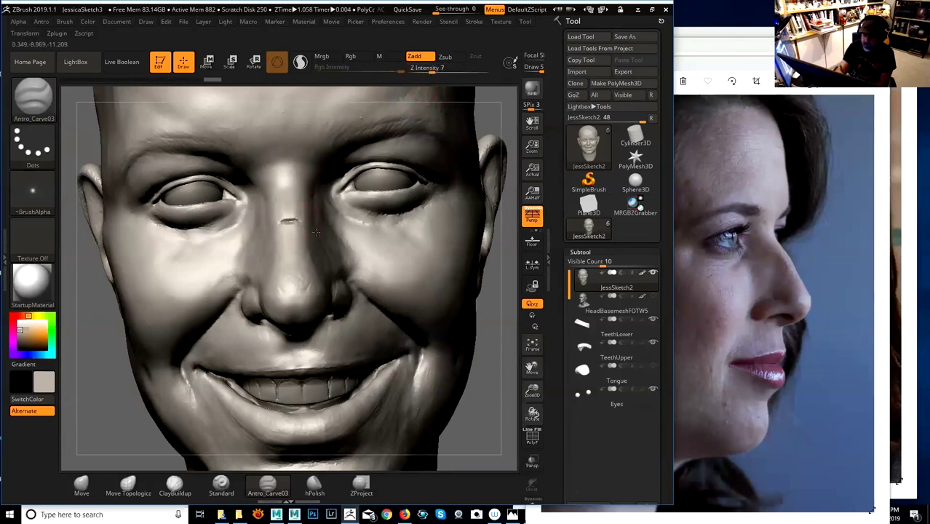
pyautogui.moveTo(486, 240); pyautogui.dragTo(415, 238)
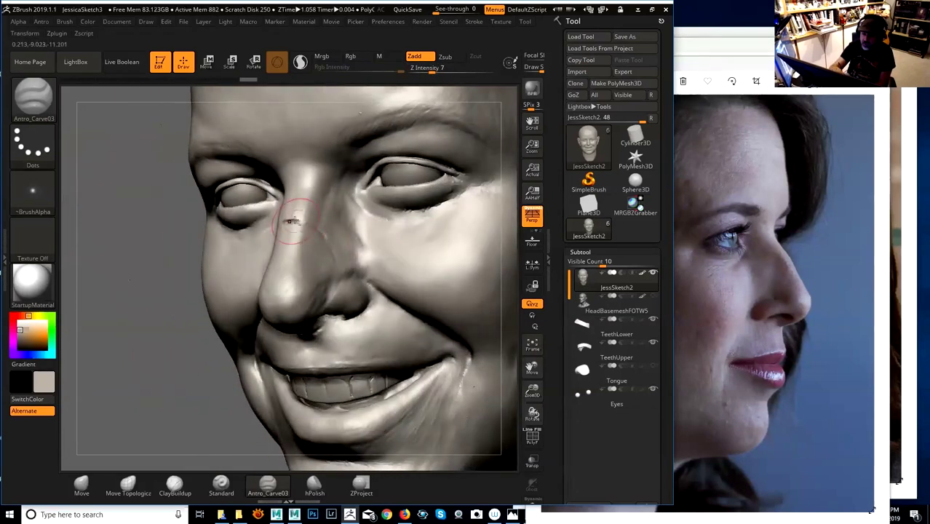
pyautogui.moveTo(297, 217); pyautogui.dragTo(299, 219)
pyautogui.moveTo(334, 251); pyautogui.dragTo(338, 255)
pyautogui.moveTo(292, 218)
pyautogui.mouseDown()
pyautogui.moveTo(324, 236)
pyautogui.moveTo(329, 254)
pyautogui.mouseUp()
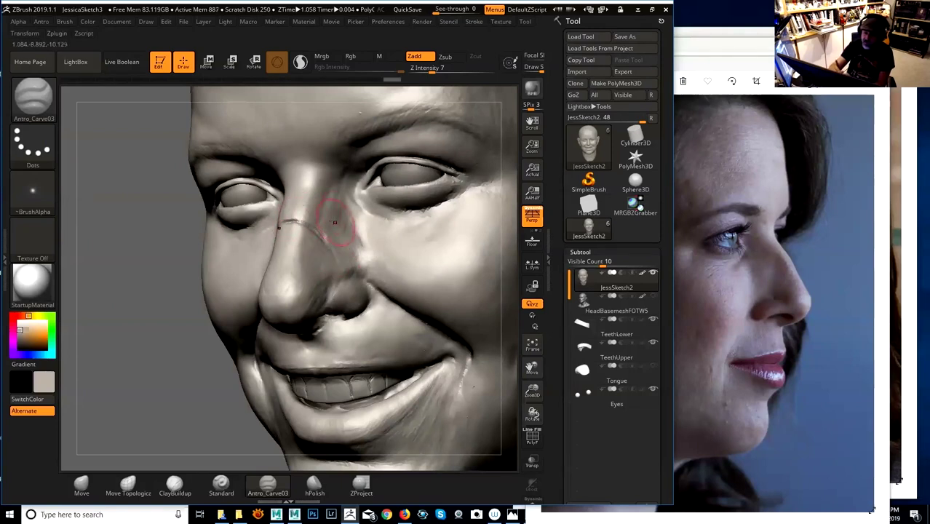
pyautogui.moveTo(188, 369); pyautogui.dragTo(224, 333)
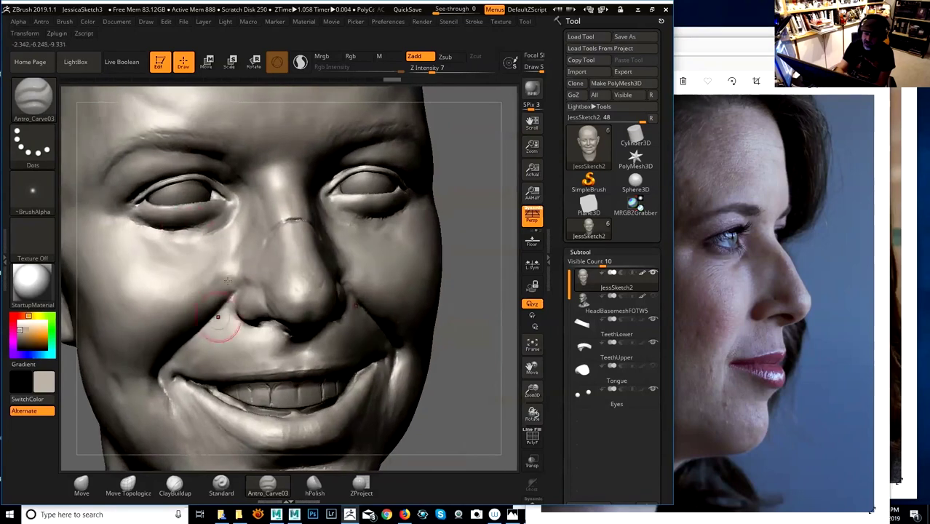
# - Switch to the Move brush and undo the faint carved nose line, checking the face from three-quarter and profile views
pyautogui.click(34, 99)
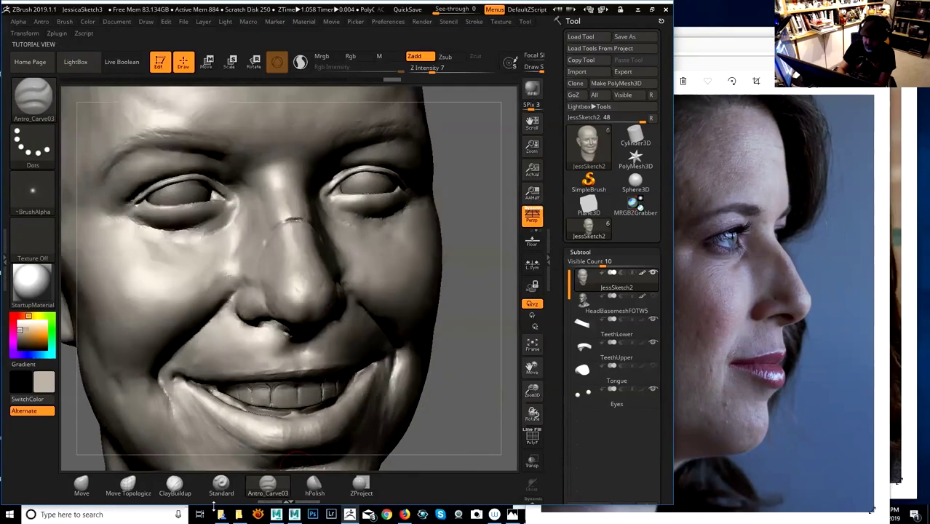
pyautogui.click(81, 484)
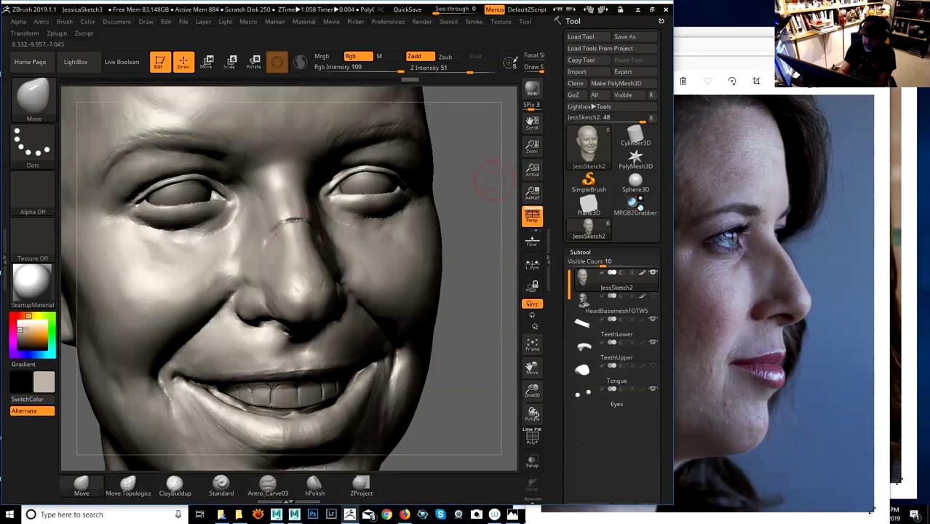
pyautogui.moveTo(279, 237); pyautogui.dragTo(315, 222, button='right')
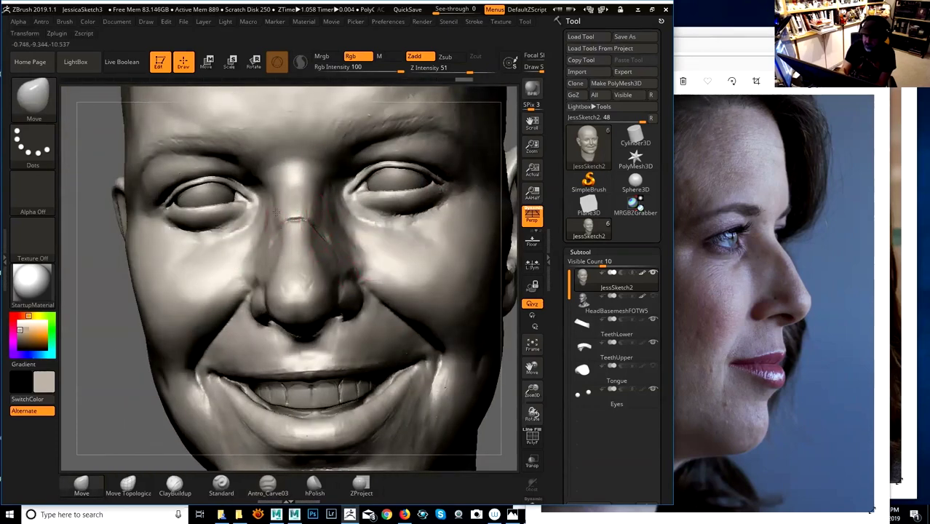
pyautogui.moveTo(509, 405)
pyautogui.mouseDown()
pyautogui.moveTo(519, 402)
pyautogui.moveTo(485, 382)
pyautogui.mouseUp()
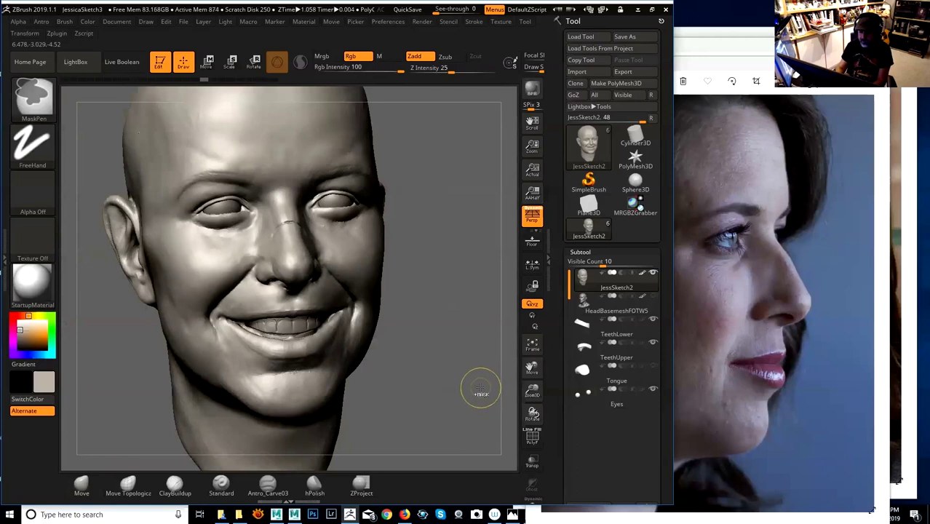
pyautogui.moveTo(470, 357); pyautogui.dragTo(478, 372, button='right')
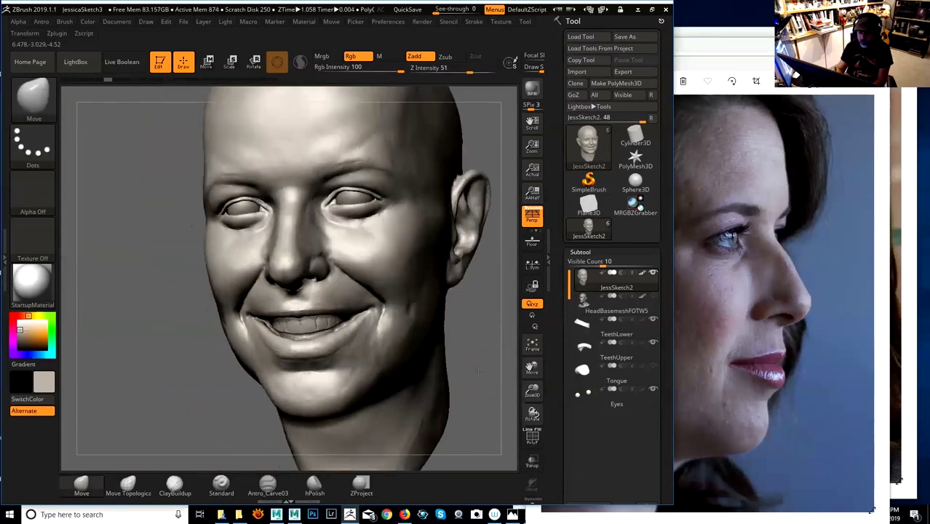
pyautogui.moveTo(479, 372); pyautogui.dragTo(446, 380)
pyautogui.moveTo(241, 382); pyautogui.dragTo(222, 382)
pyautogui.moveTo(222, 384); pyautogui.dragTo(261, 406, button='right')
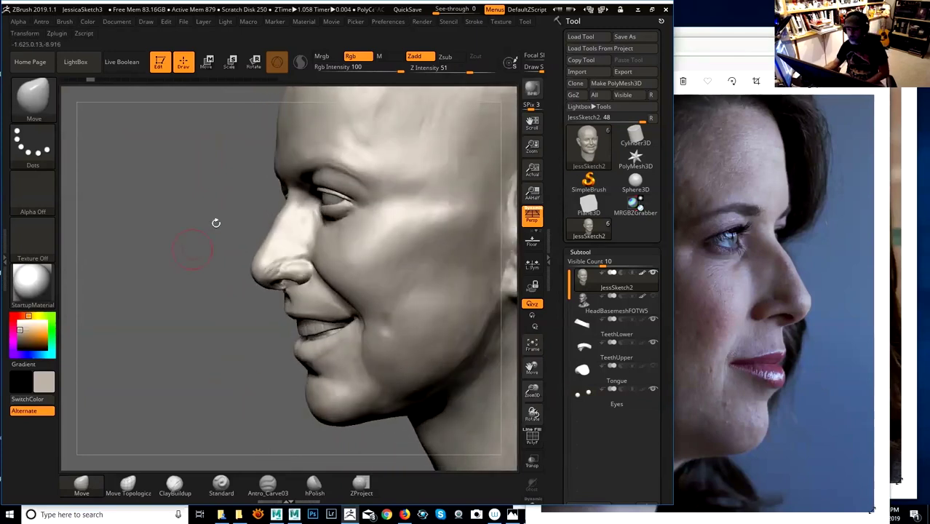
# - Switch to Firefox and search Google for images of facial fat pads
pyautogui.click(404, 514)
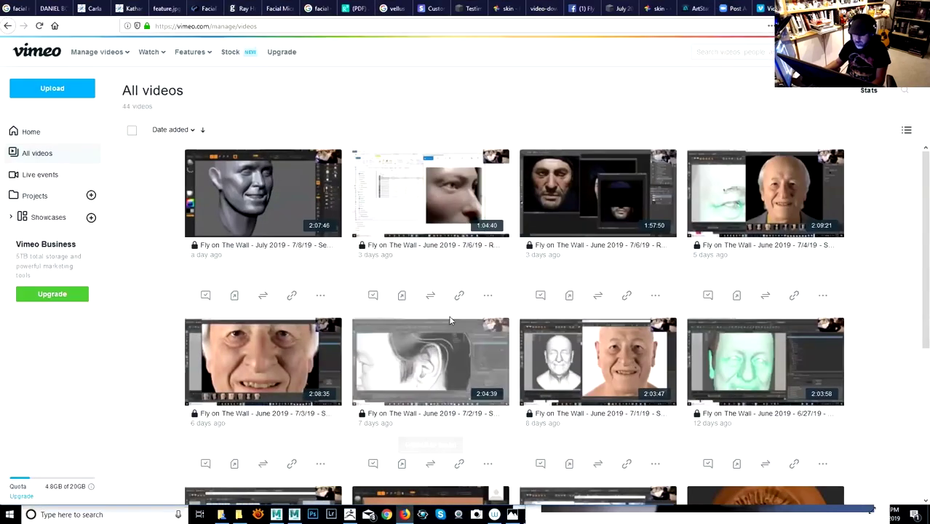
pyautogui.click(648, 27)
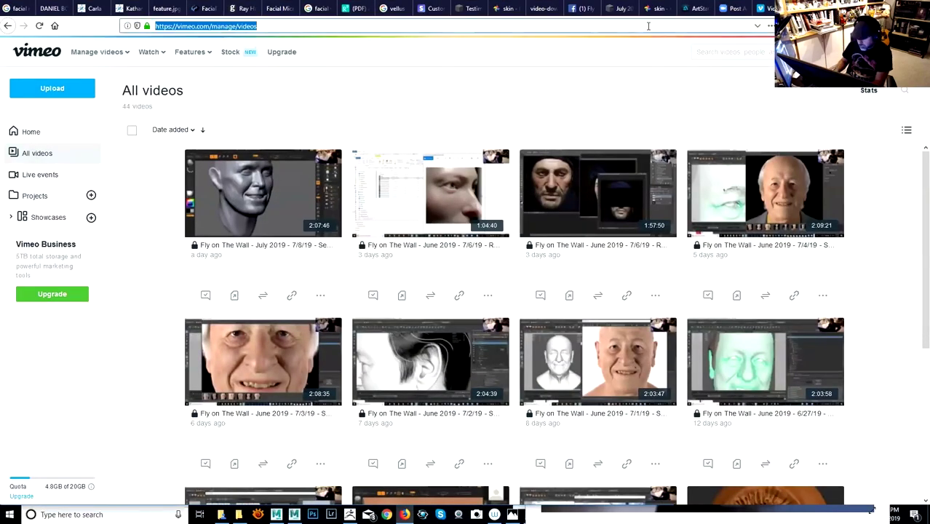
pyautogui.write('facia')
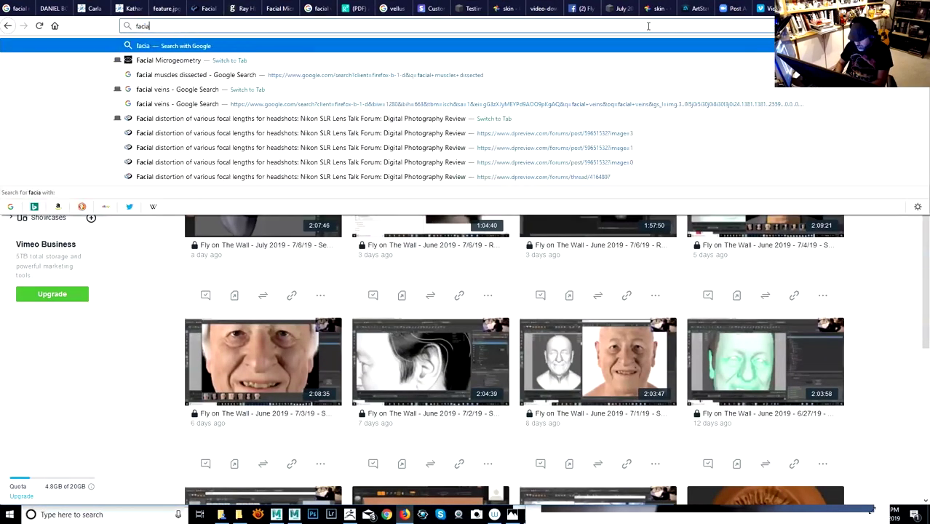
pyautogui.write('l fat pas')
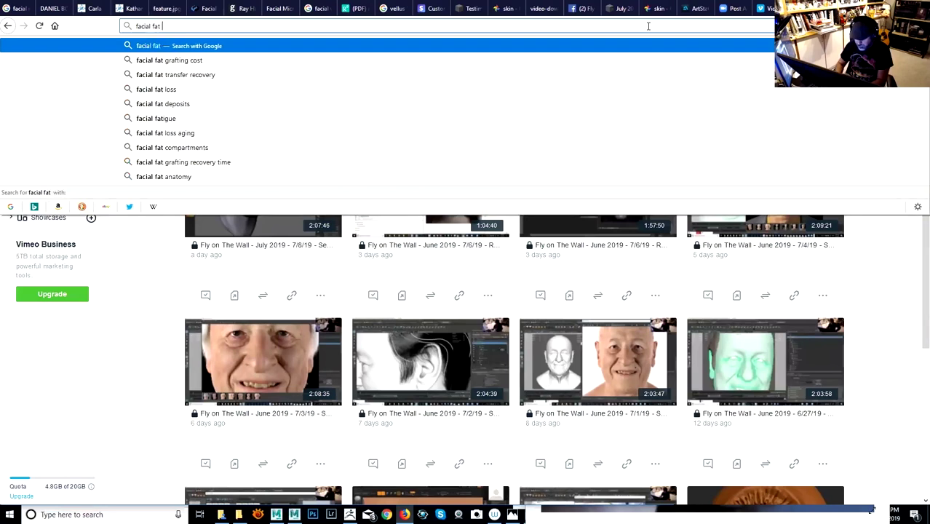
pyautogui.press('BackSpace')
pyautogui.write('ds')
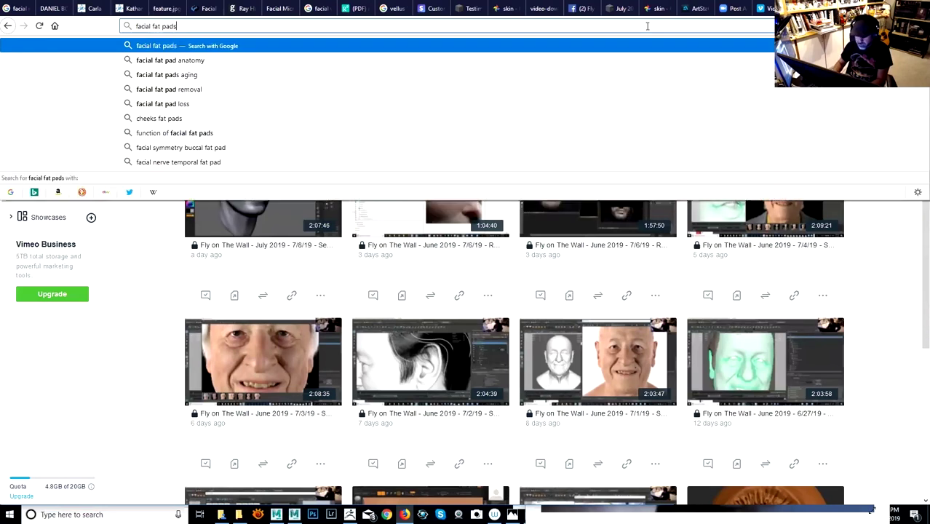
pyautogui.press('Return')
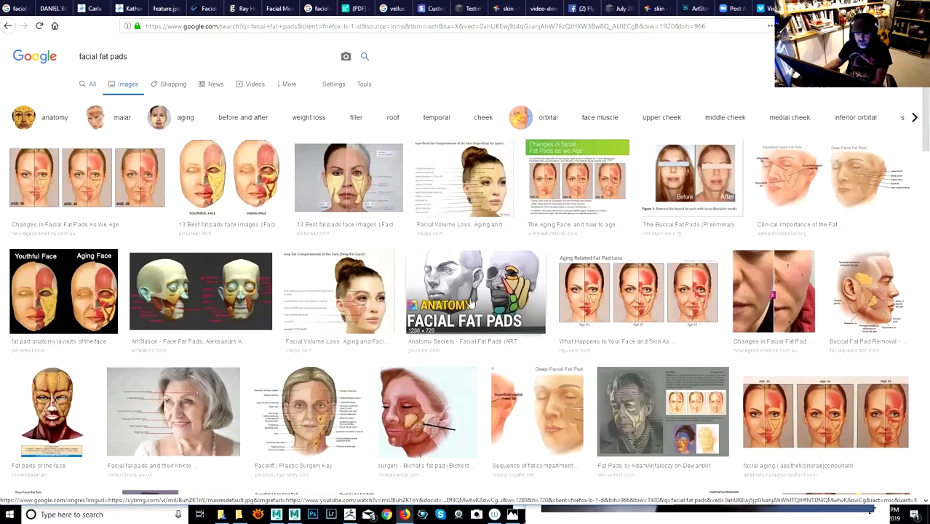
# - Enlarge the Youthful Face and Aging Face fat pad diagram from the image results, and return to ZBrush
pyautogui.scroll(-2, 444, 305)
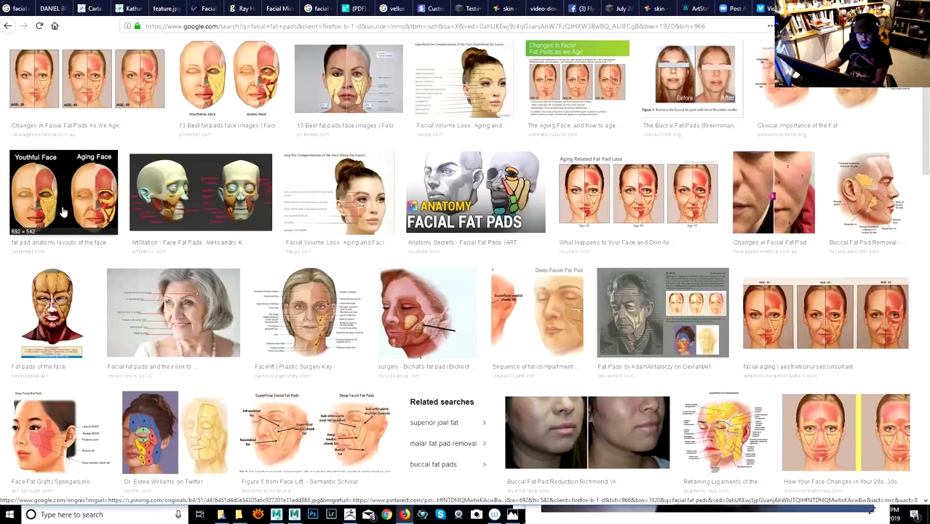
pyautogui.click(62, 211)
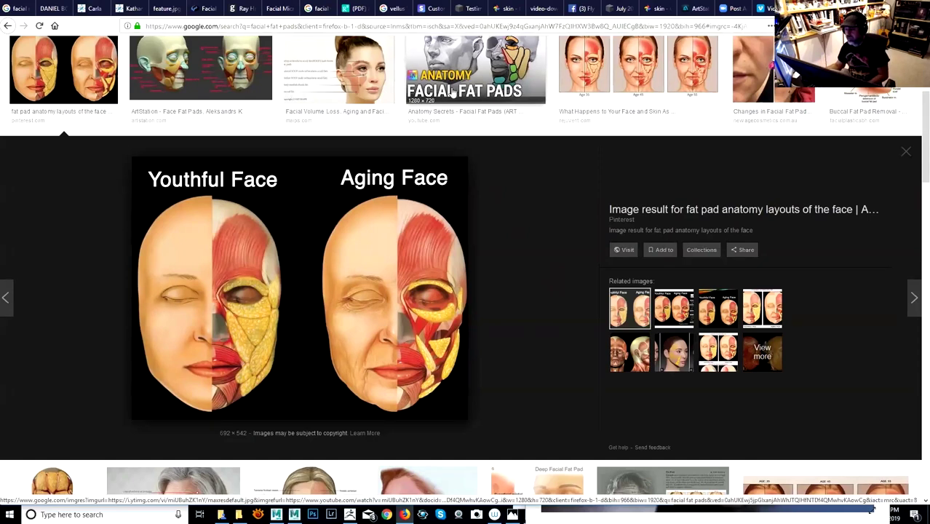
pyautogui.click(873, 8)
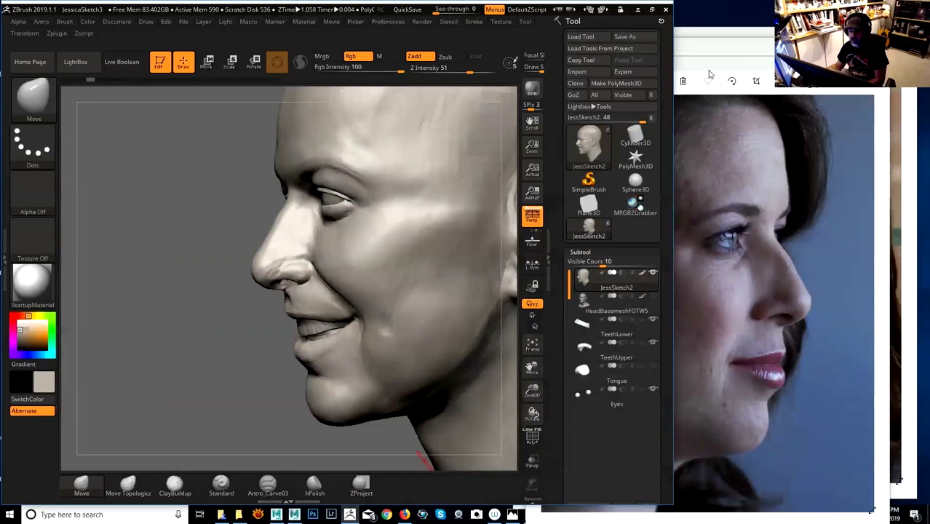
# - Examine the head sculpt's facial planes from the profile, front and three-quarter views
pyautogui.moveTo(193, 247)
pyautogui.mouseDown()
pyautogui.moveTo(192, 236)
pyautogui.moveTo(170, 275)
pyautogui.moveTo(170, 245)
pyautogui.mouseUp()
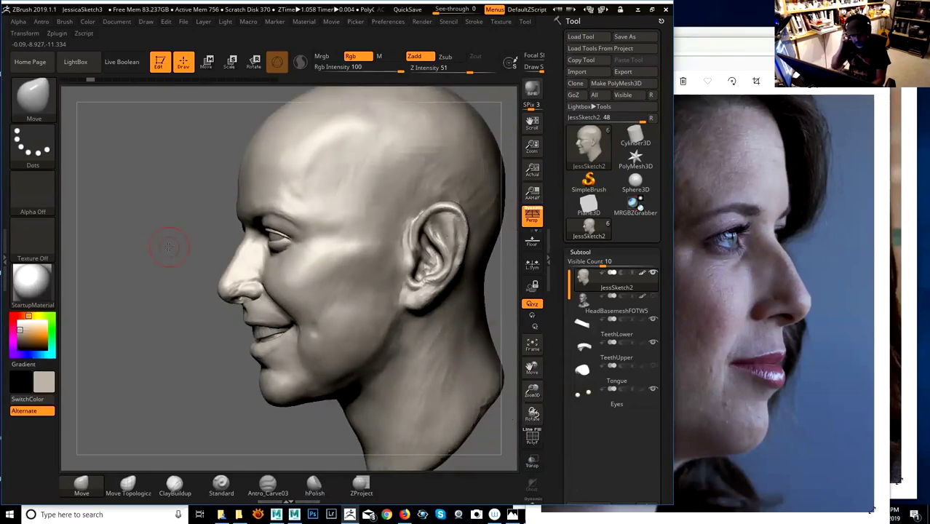
pyautogui.moveTo(157, 249)
pyautogui.mouseDown()
pyautogui.moveTo(168, 240)
pyautogui.moveTo(158, 218)
pyautogui.moveTo(149, 230)
pyautogui.moveTo(197, 232)
pyautogui.mouseUp()
pyautogui.keyDown('alt'); pyautogui.moveTo(391, 229); pyautogui.dragTo(445, 261); pyautogui.keyUp('alt')
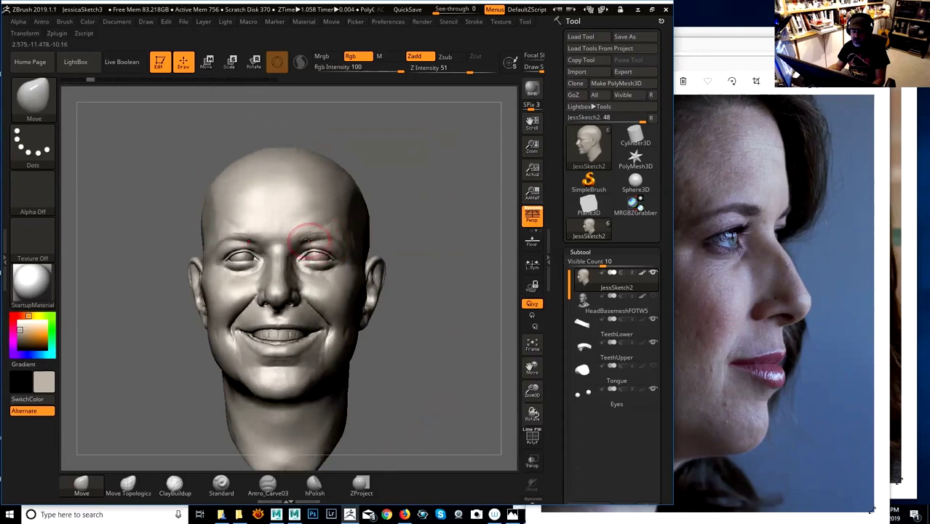
pyautogui.moveTo(429, 219); pyautogui.dragTo(442, 276)
pyautogui.moveTo(473, 202); pyautogui.dragTo(449, 202)
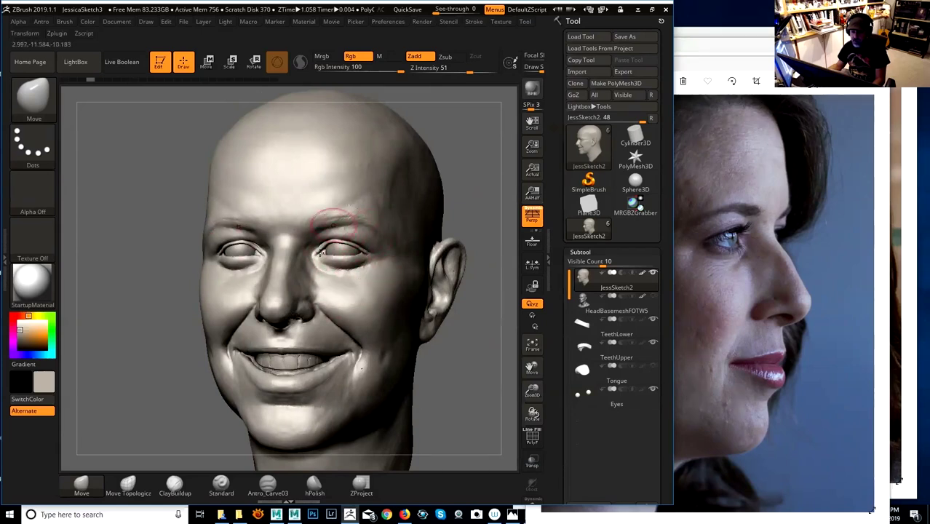
pyautogui.moveTo(480, 363); pyautogui.dragTo(266, 200)
pyautogui.moveTo(225, 234); pyautogui.dragTo(306, 219)
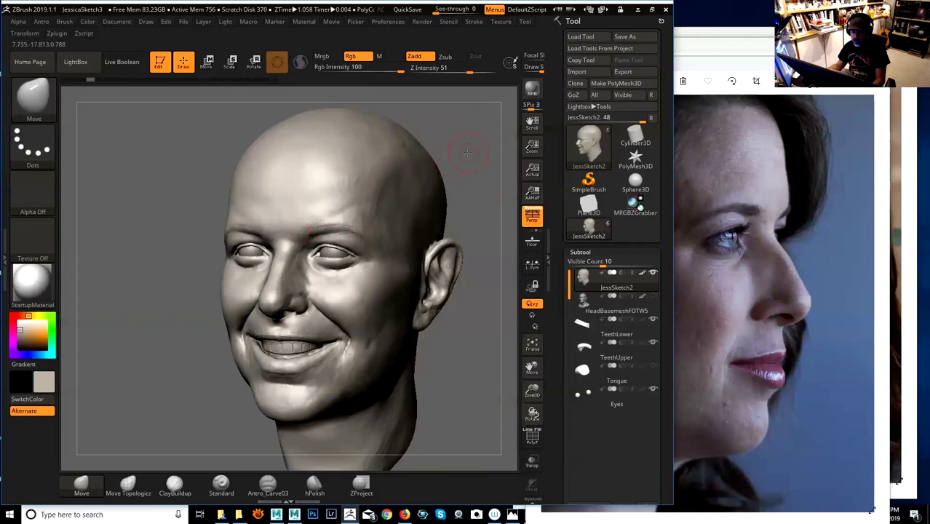
pyautogui.moveTo(468, 152); pyautogui.dragTo(453, 149)
pyautogui.keyDown('alt'); pyautogui.moveTo(182, 317); pyautogui.dragTo(304, 315); pyautogui.keyUp('alt')
pyautogui.press('space')
pyautogui.moveTo(416, 297); pyautogui.dragTo(426, 297)
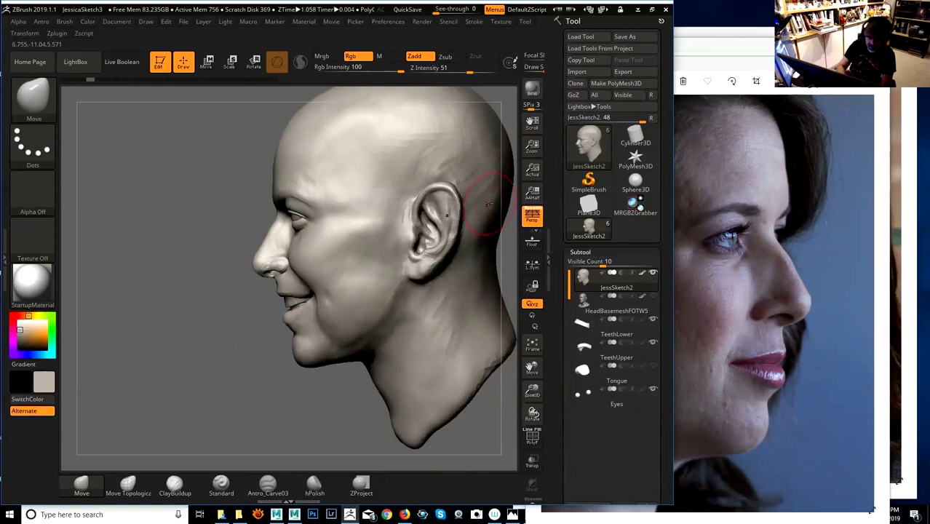
# - Try carving a line along the jaw from below the earlobe to the chin with the Antro_Carve03 brush
pyautogui.click(268, 484)
pyautogui.rightClick(399, 275)
pyautogui.moveTo(402, 275); pyautogui.dragTo(399, 314)
pyautogui.moveTo(324, 357); pyautogui.dragTo(375, 327)
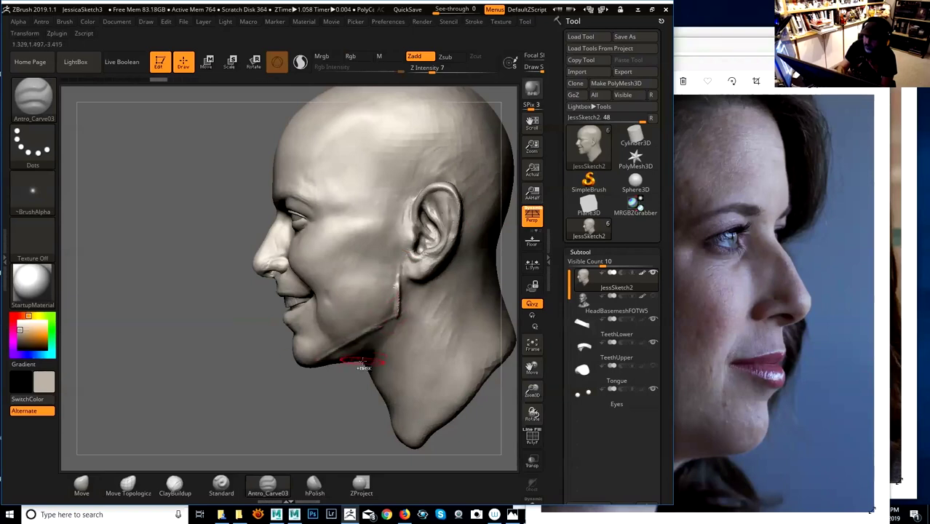
# - Undo the jawline carving, retry the vertical stroke below the earlobe, and undo that as well
pyautogui.hotkey('ctrl', 'z')
pyautogui.hotkey('ctrl', 'z')
pyautogui.moveTo(399, 271); pyautogui.dragTo(399, 323)
pyautogui.hotkey('ctrl', 'z')
pyautogui.hotkey('ctrl', 'z')
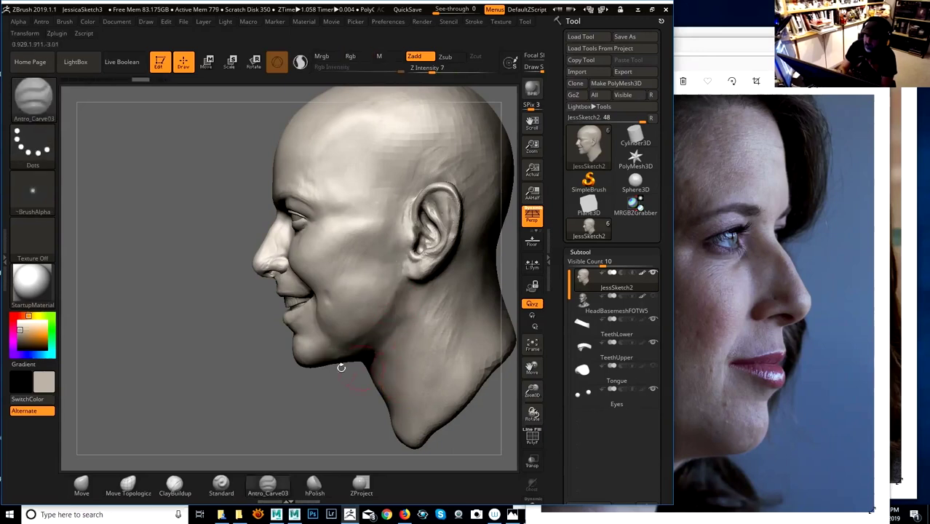
# - Carve a fainter test line along the back of the jaw and undo the strokes
pyautogui.moveTo(403, 307)
pyautogui.mouseDown()
pyautogui.moveTo(402, 276)
pyautogui.moveTo(390, 309)
pyautogui.mouseUp()
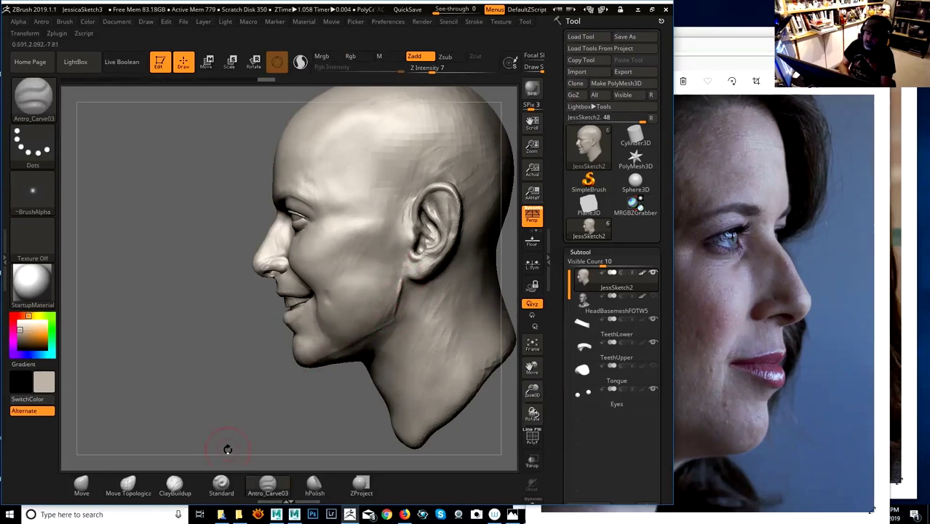
pyautogui.press('ctrl')
pyautogui.hotkey('ctrl', 'z')
pyautogui.hotkey('ctrl', 'z')
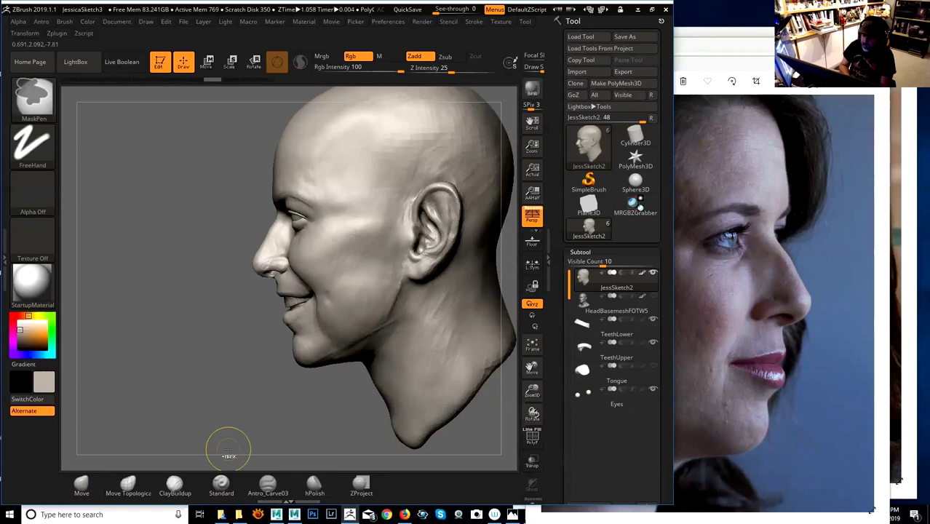
pyautogui.hotkey('ctrl', 'z')
pyautogui.hotkey('ctrl', 'z')
pyautogui.hotkey('ctrl', 'z')
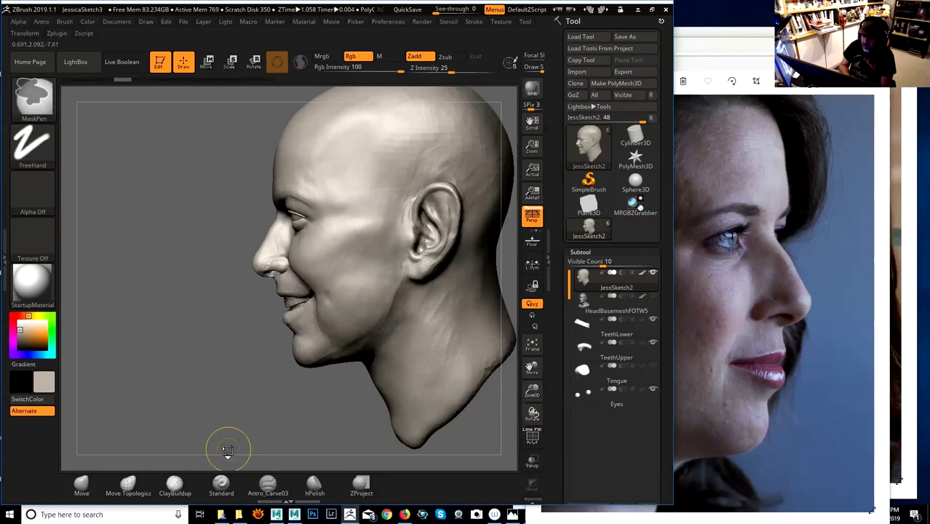
pyautogui.hotkey('ctrl', 'z')
# - Adjust the underside of the nose tip with the Move brush from the opposite profile
pyautogui.moveTo(304, 409)
pyautogui.mouseDown()
pyautogui.moveTo(346, 420)
pyautogui.moveTo(459, 346)
pyautogui.moveTo(489, 349)
pyautogui.moveTo(480, 345)
pyautogui.moveTo(489, 361)
pyautogui.moveTo(455, 378)
pyautogui.mouseUp()
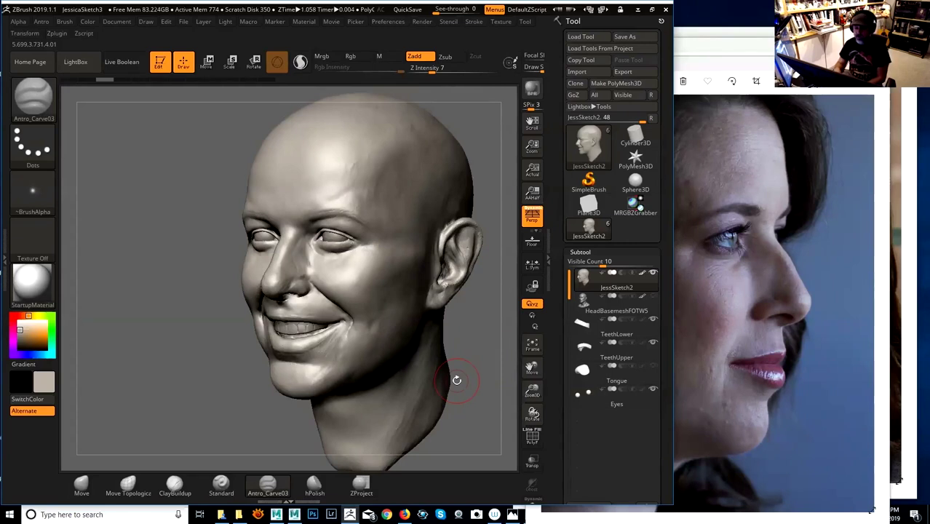
pyautogui.moveTo(484, 327)
pyautogui.mouseDown()
pyautogui.moveTo(474, 328)
pyautogui.moveTo(490, 326)
pyautogui.moveTo(495, 363)
pyautogui.moveTo(474, 355)
pyautogui.moveTo(485, 358)
pyautogui.moveTo(486, 345)
pyautogui.moveTo(463, 366)
pyautogui.mouseUp()
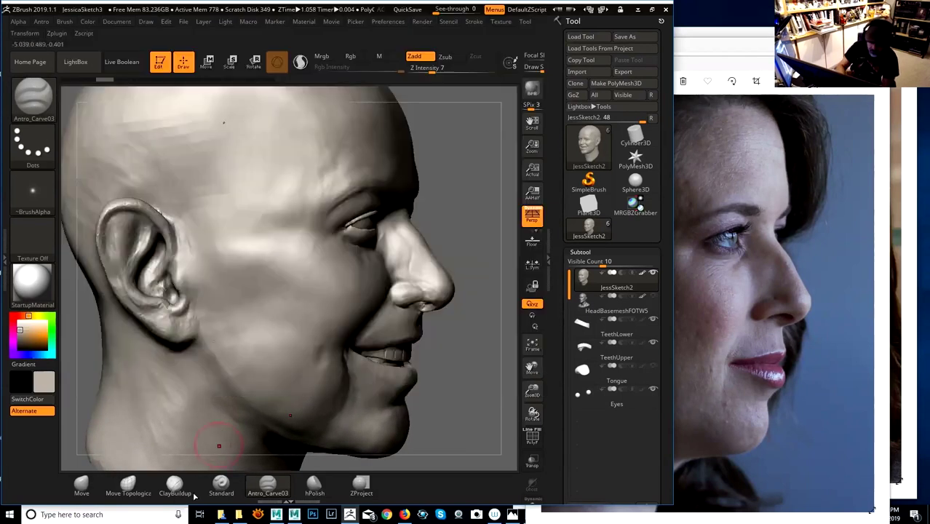
pyautogui.click(86, 486)
pyautogui.moveTo(457, 315); pyautogui.dragTo(467, 320)
pyautogui.press('space')
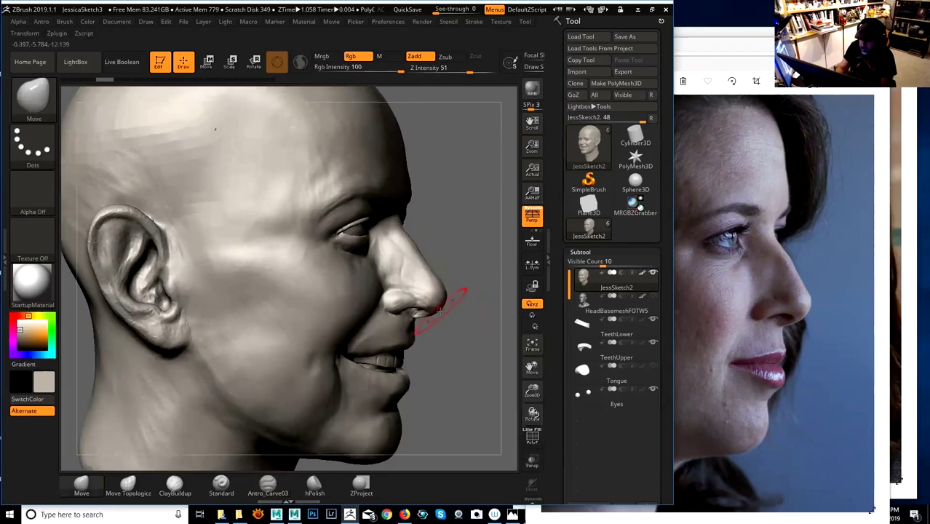
pyautogui.moveTo(438, 308)
pyautogui.mouseDown()
pyautogui.moveTo(422, 331)
pyautogui.moveTo(465, 336)
pyautogui.moveTo(465, 349)
pyautogui.moveTo(436, 332)
pyautogui.mouseUp()
# - Change the Move brush's draw size and refine the base of the nose and the nostril rim
pyautogui.press('space')
pyautogui.press('space')
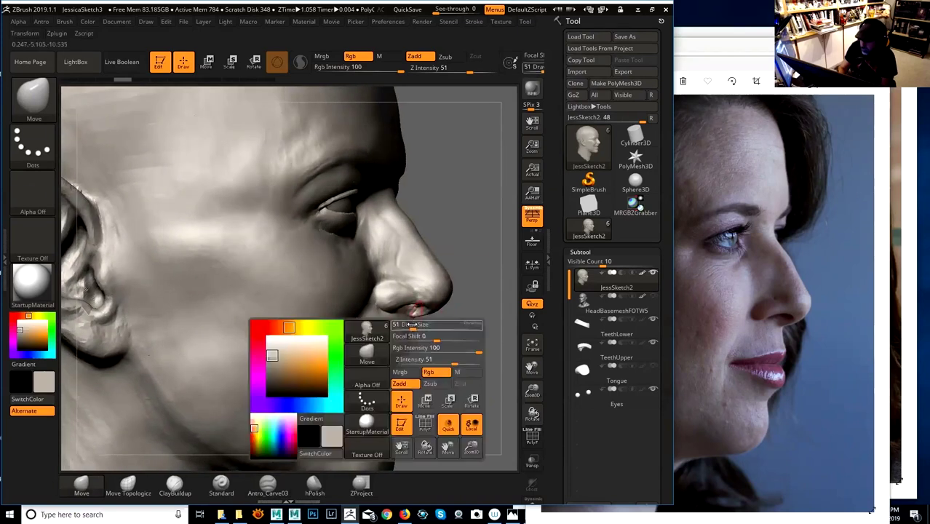
pyautogui.press('space')
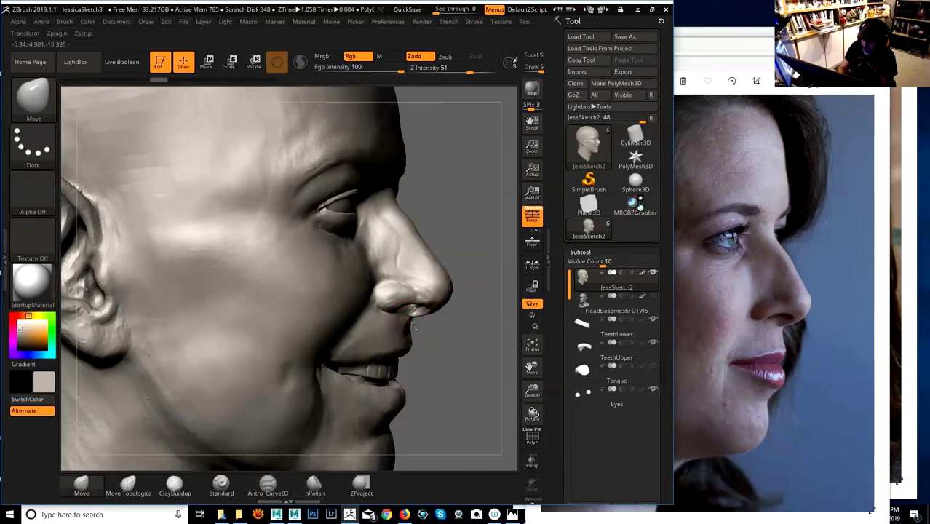
pyautogui.press('space')
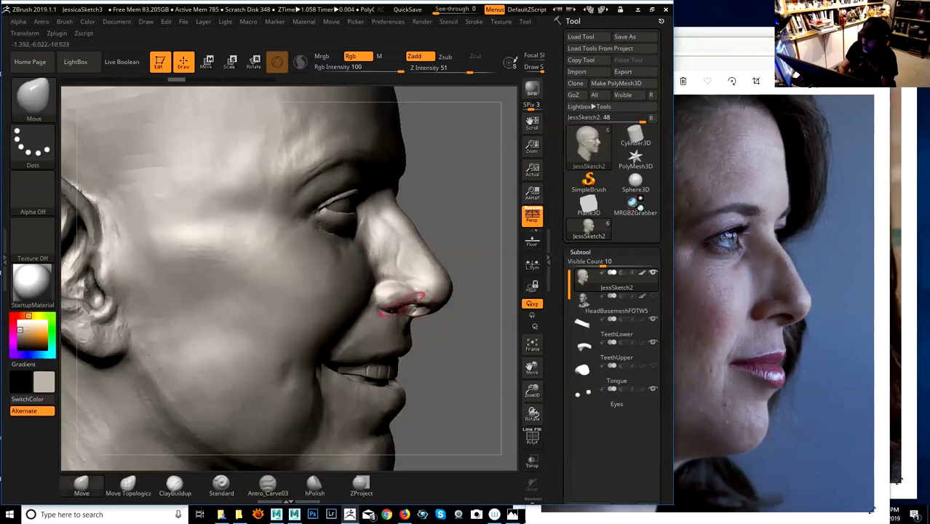
pyautogui.press('space')
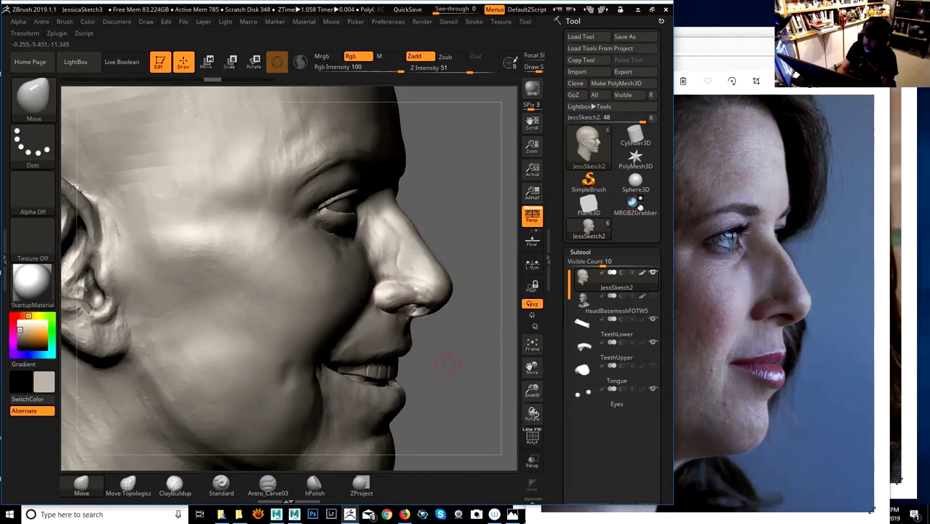
# - Switch to the ClayBuildup brush and lower its Z Intensity to 3 for work beside the nose
pyautogui.keyDown('alt'); pyautogui.moveTo(429, 337); pyautogui.dragTo(388, 318); pyautogui.keyUp('alt')
pyautogui.moveTo(464, 307); pyautogui.dragTo(354, 273)
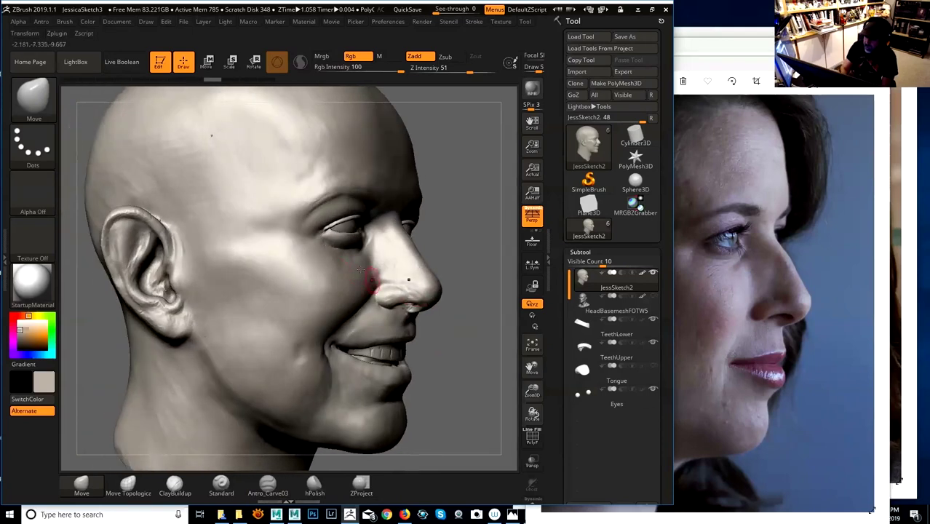
pyautogui.moveTo(468, 241); pyautogui.dragTo(473, 252)
pyautogui.click(33, 98)
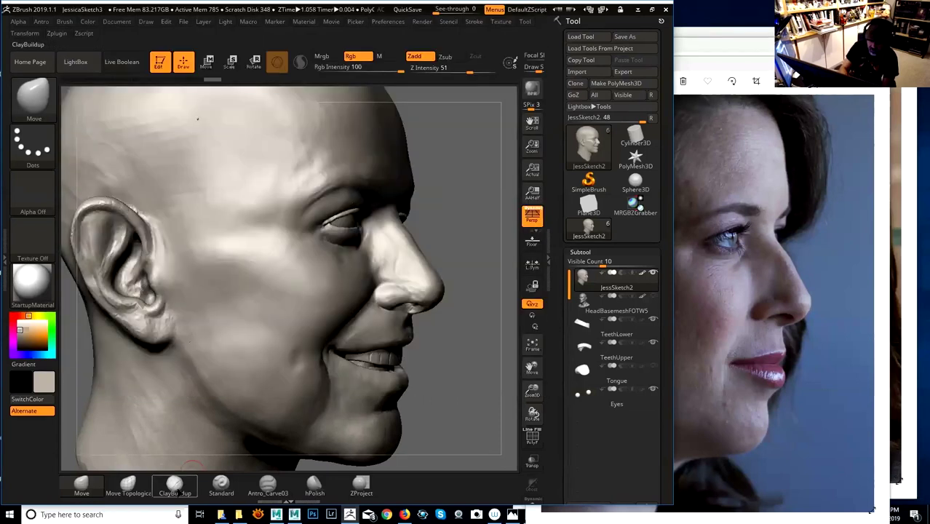
pyautogui.click(175, 484)
pyautogui.press('space')
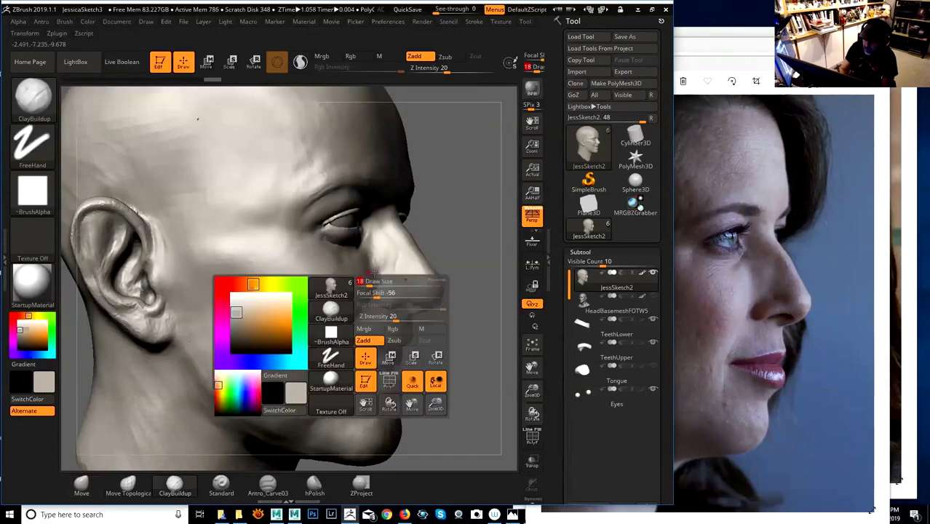
pyautogui.moveTo(429, 215)
pyautogui.mouseDown()
pyautogui.moveTo(403, 253)
pyautogui.moveTo(374, 259)
pyautogui.mouseUp()
pyautogui.moveTo(441, 69); pyautogui.dragTo(425, 69)
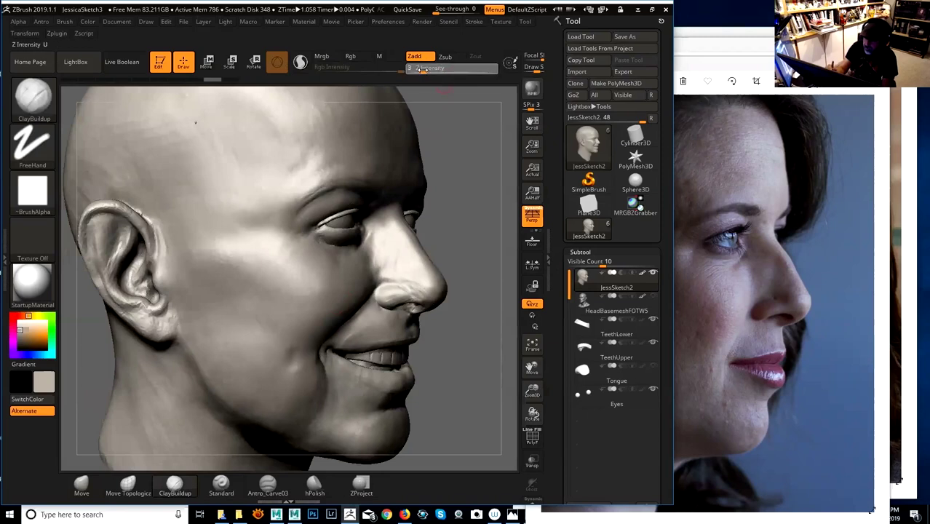
# - Build up subtle clay along the side of the nose and below the inner eye corner, and smooth it
pyautogui.press('space')
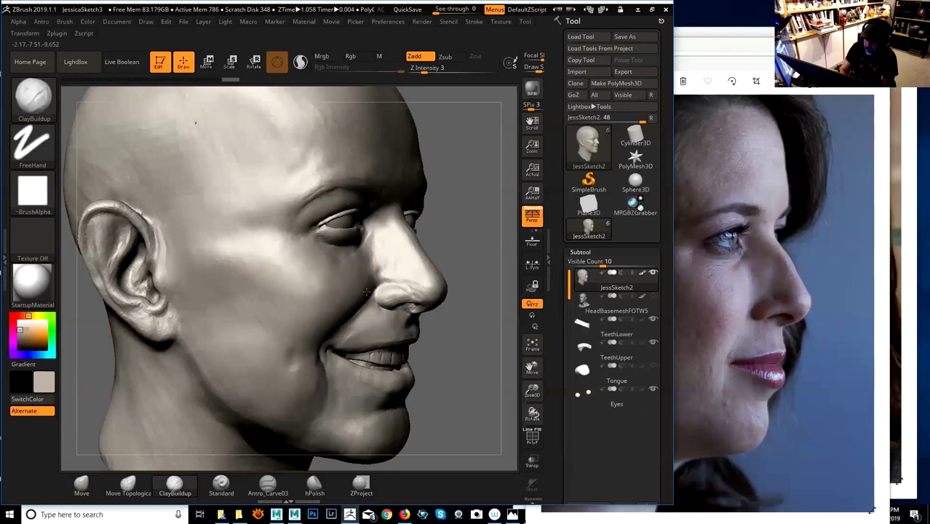
pyautogui.moveTo(364, 238); pyautogui.dragTo(428, 229, button='right')
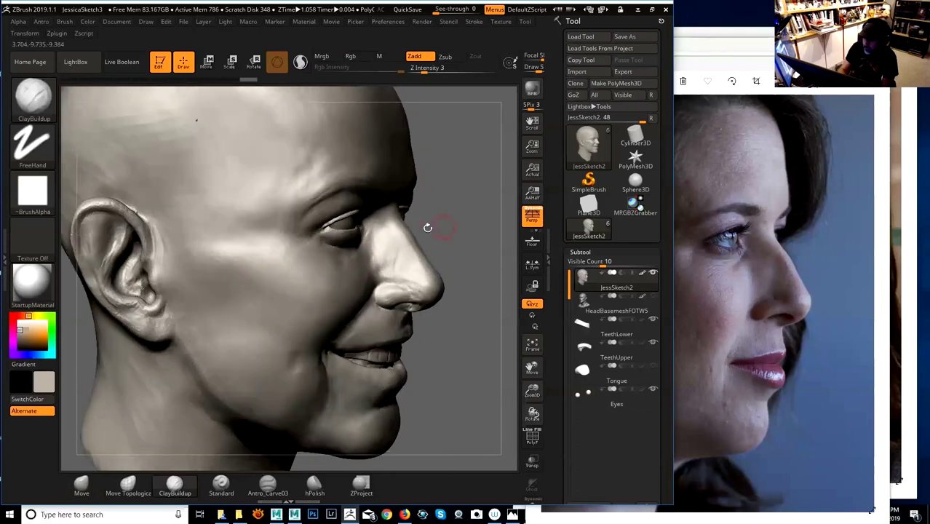
pyautogui.rightClick(331, 298)
pyautogui.moveTo(495, 222); pyautogui.dragTo(428, 227, button='right')
pyautogui.press('space')
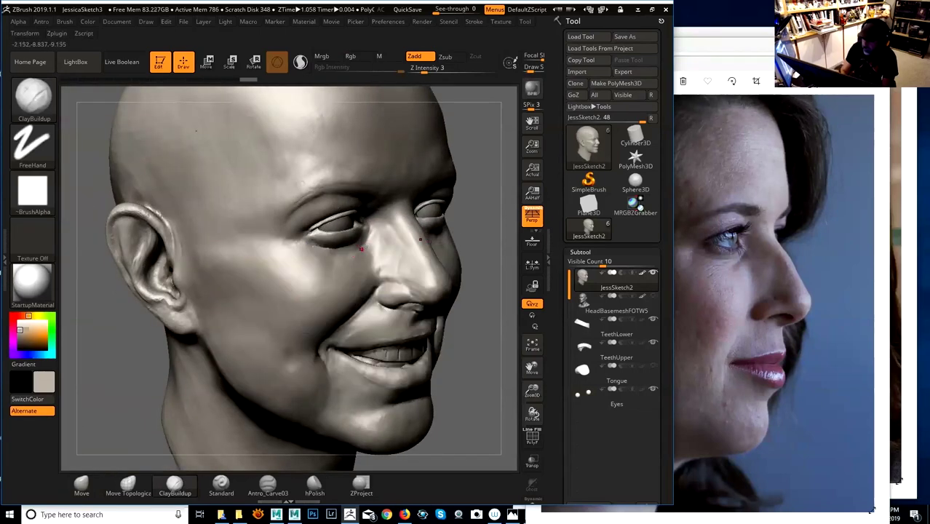
pyautogui.rightClick(359, 247)
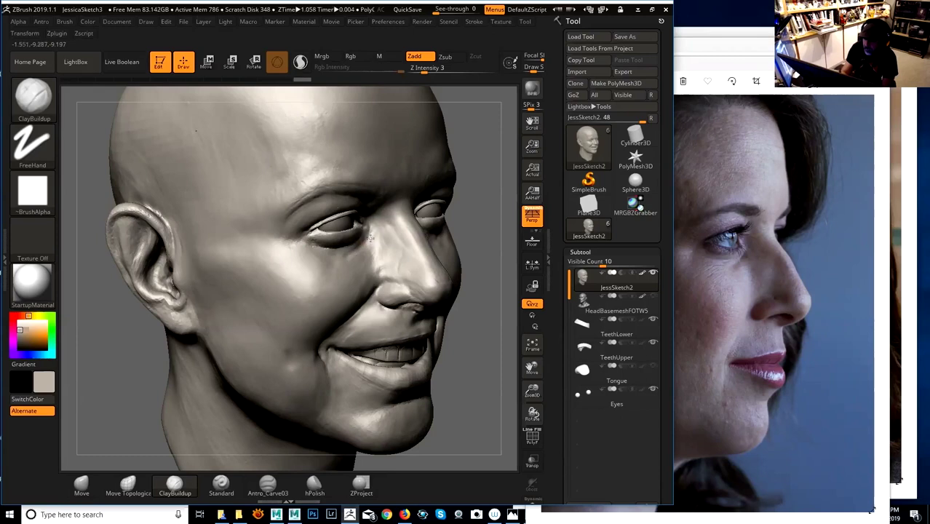
pyautogui.moveTo(368, 243)
pyautogui.mouseDown()
pyautogui.moveTo(375, 236)
pyautogui.moveTo(380, 249)
pyautogui.mouseUp()
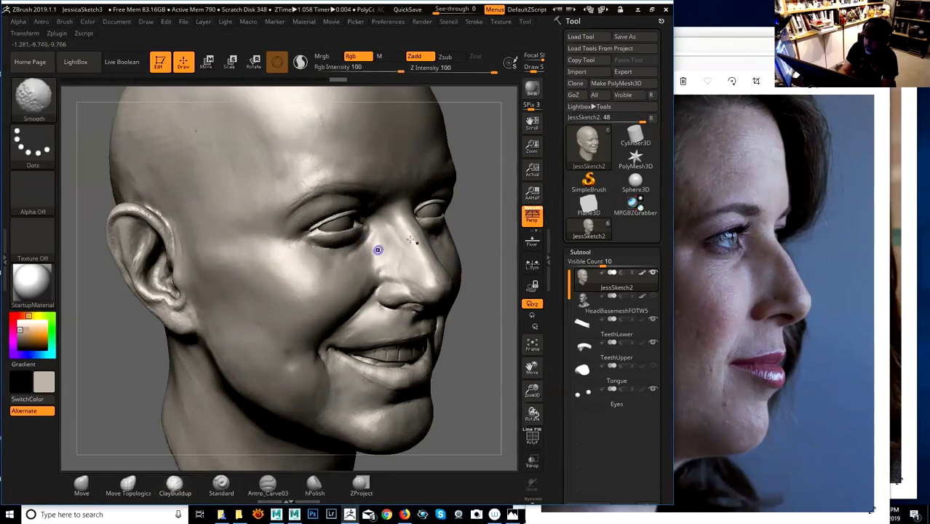
# - Adjust the ClayBuildup draw size and add subtle clay along the side of the nose above the nostril
pyautogui.moveTo(468, 228); pyautogui.dragTo(496, 222)
pyautogui.moveTo(495, 220)
pyautogui.mouseDown(button='right')
pyautogui.moveTo(477, 240)
pyautogui.moveTo(364, 246)
pyautogui.moveTo(475, 243)
pyautogui.mouseUp(button='right')
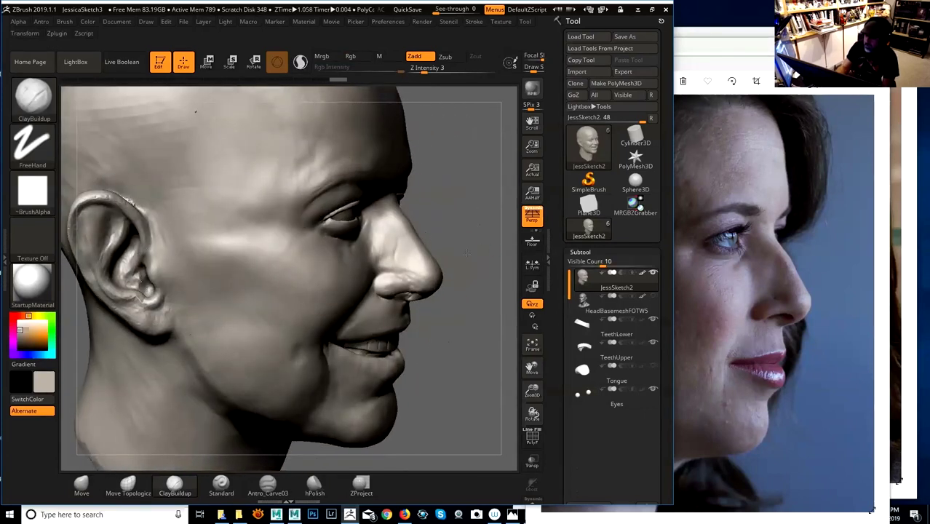
pyautogui.moveTo(394, 253)
pyautogui.mouseDown(button='right')
pyautogui.moveTo(432, 219)
pyautogui.moveTo(395, 251)
pyautogui.mouseUp(button='right')
pyautogui.press('space')
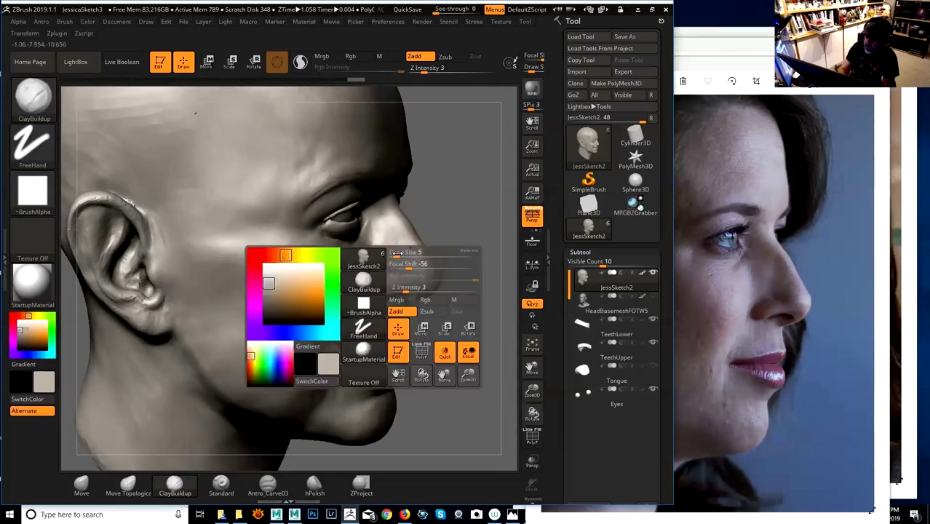
pyautogui.moveTo(453, 231); pyautogui.dragTo(409, 228)
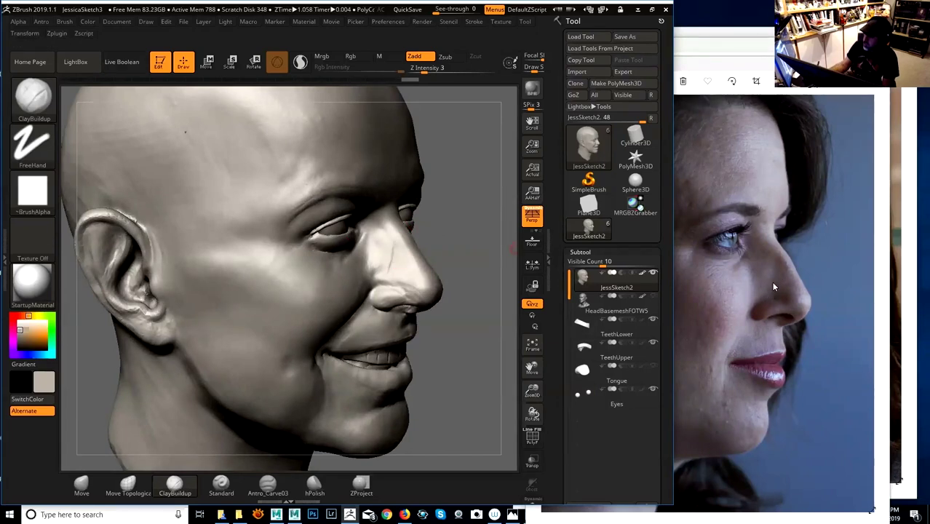
pyautogui.moveTo(468, 287)
pyautogui.mouseDown()
pyautogui.moveTo(476, 273)
pyautogui.moveTo(438, 257)
pyautogui.mouseUp()
pyautogui.press('space')
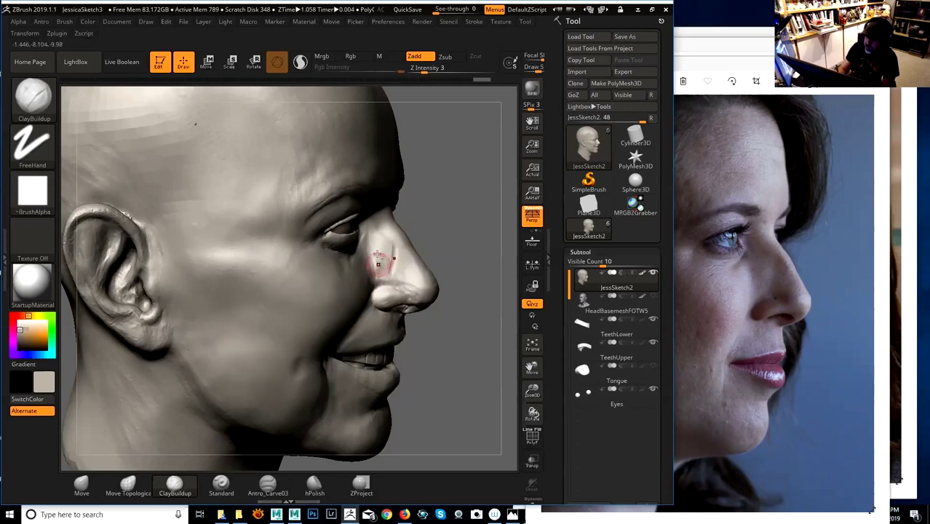
pyautogui.press('space')
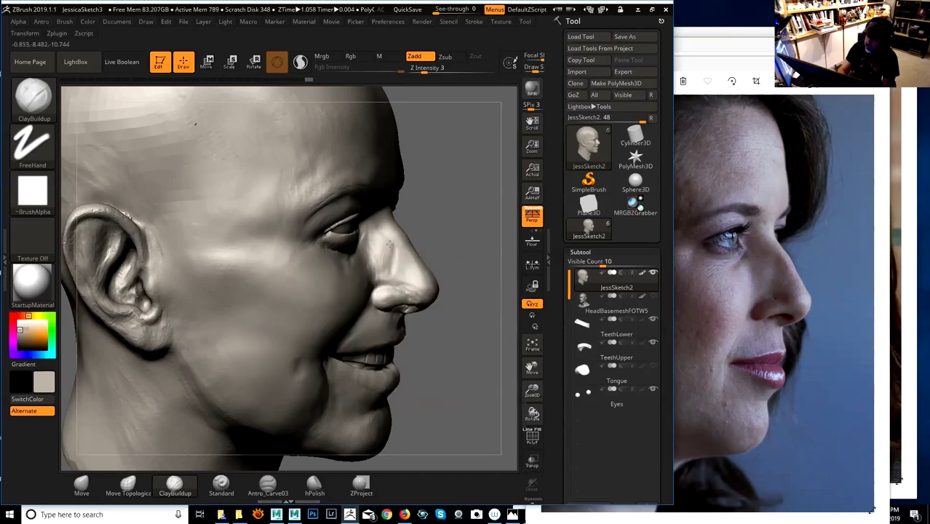
# - Refine the nose bridge and inner eye corner with light ClayBuildup strokes from three-quarter views
pyautogui.moveTo(446, 214); pyautogui.dragTo(435, 226)
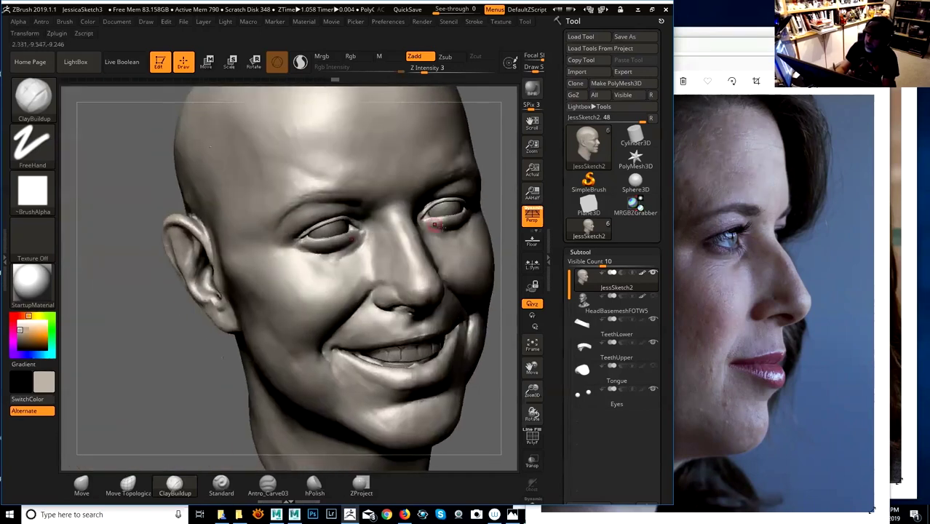
pyautogui.moveTo(174, 375); pyautogui.dragTo(317, 318)
pyautogui.moveTo(454, 209)
pyautogui.mouseDown()
pyautogui.moveTo(428, 223)
pyautogui.moveTo(421, 217)
pyautogui.moveTo(439, 211)
pyautogui.moveTo(414, 218)
pyautogui.moveTo(404, 237)
pyautogui.mouseUp()
pyautogui.moveTo(261, 346); pyautogui.dragTo(233, 343)
pyautogui.moveTo(406, 215); pyautogui.dragTo(407, 209)
pyautogui.press('space')
pyautogui.moveTo(317, 326); pyautogui.dragTo(360, 203, button='right')
pyautogui.press('space')
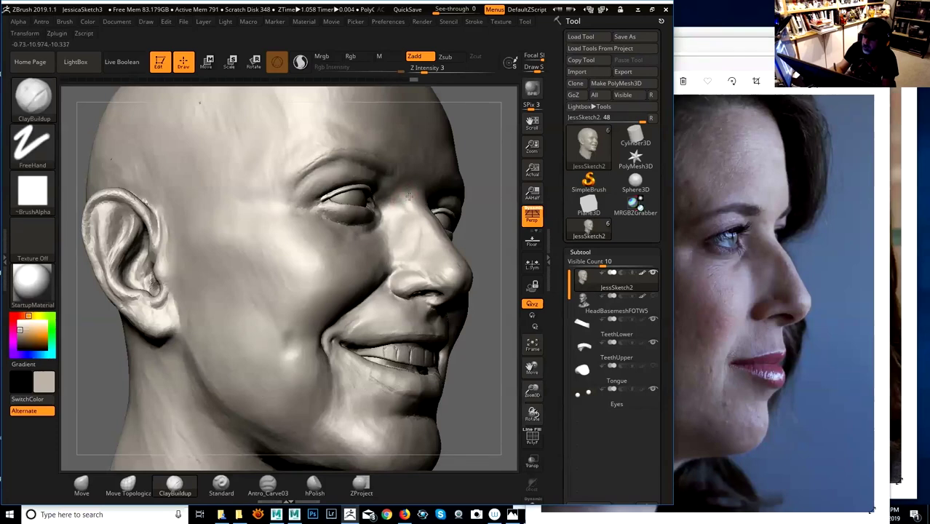
pyautogui.moveTo(477, 180); pyautogui.dragTo(474, 228, button='right')
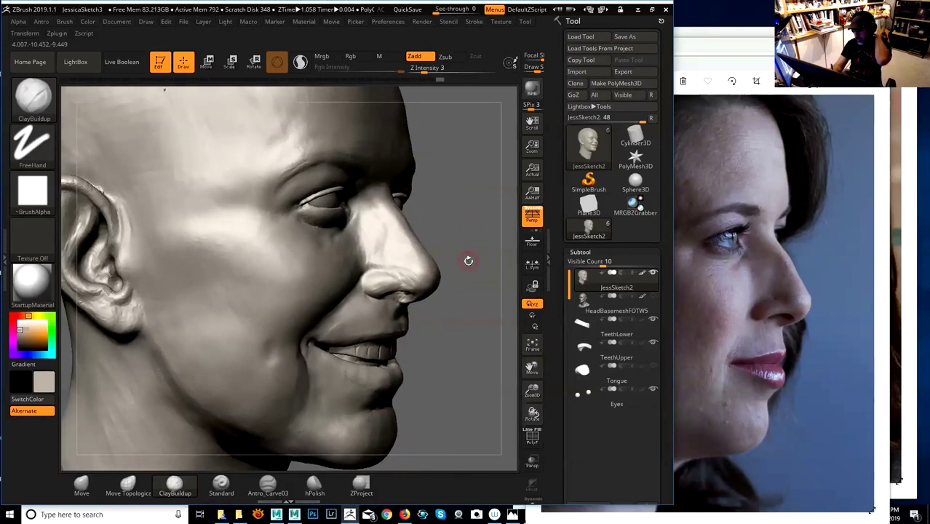
# - Switch to the Antro_Carve03 brush and carve the crease behind the nostril wing
pyautogui.click(32, 95)
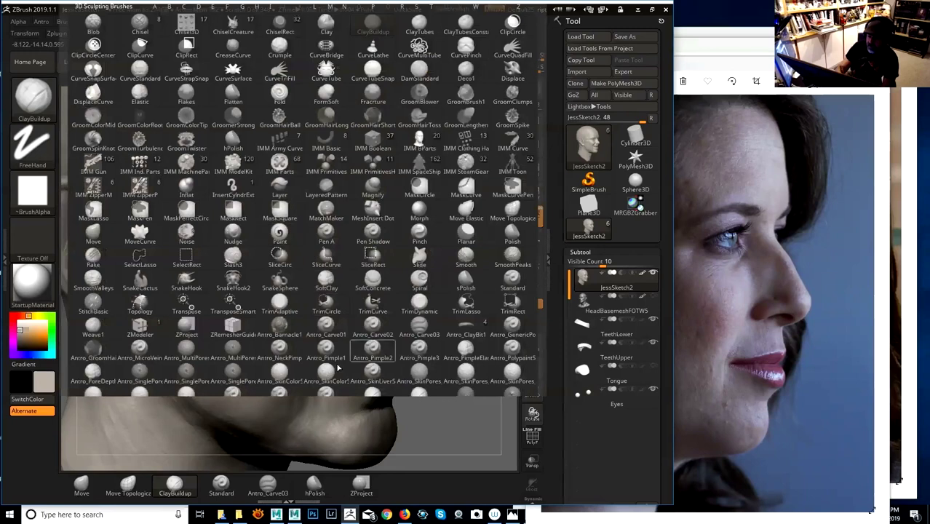
pyautogui.click(267, 484)
pyautogui.press('space')
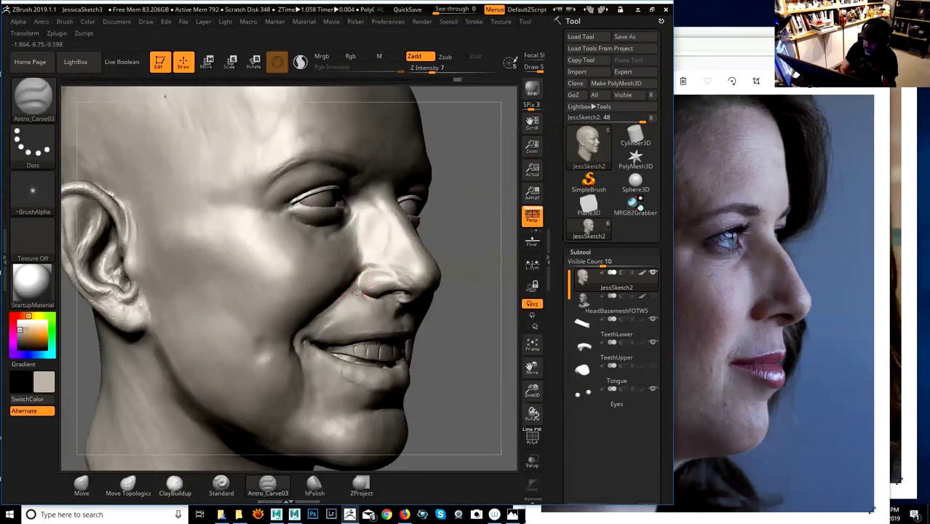
pyautogui.moveTo(355, 292); pyautogui.dragTo(356, 289)
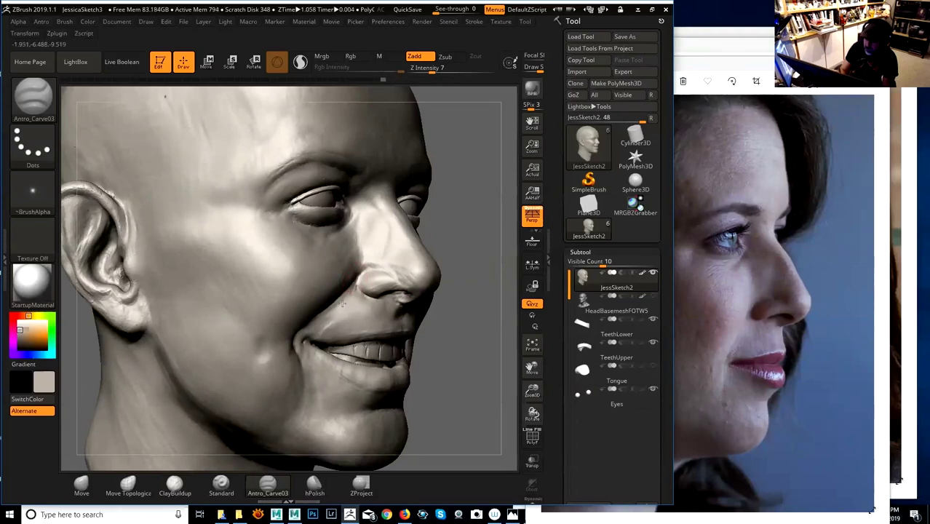
pyautogui.moveTo(458, 286)
pyautogui.mouseDown()
pyautogui.moveTo(487, 281)
pyautogui.moveTo(420, 261)
pyautogui.moveTo(428, 285)
pyautogui.moveTo(422, 279)
pyautogui.mouseUp()
pyautogui.moveTo(491, 356); pyautogui.dragTo(438, 305)
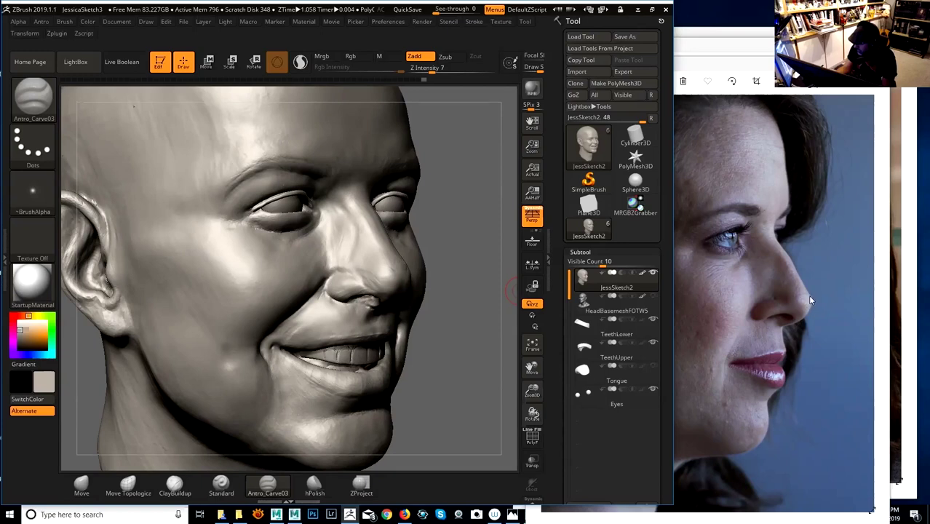
pyautogui.moveTo(486, 375)
pyautogui.mouseDown()
pyautogui.moveTo(493, 380)
pyautogui.moveTo(487, 363)
pyautogui.mouseUp()
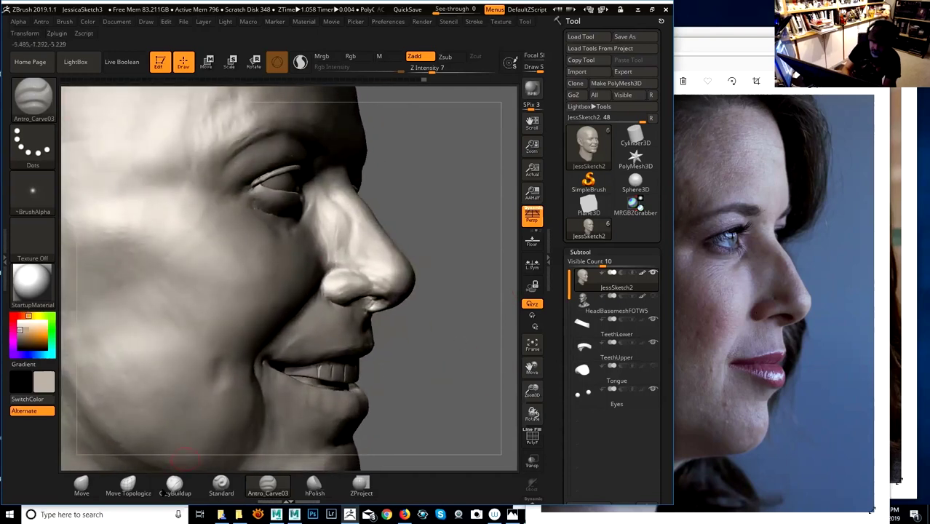
# - Flatten the planes at the nostril edge and the underside of the nose tip with the hPolish brush
pyautogui.click(313, 487)
pyautogui.press('space')
pyautogui.press('space')
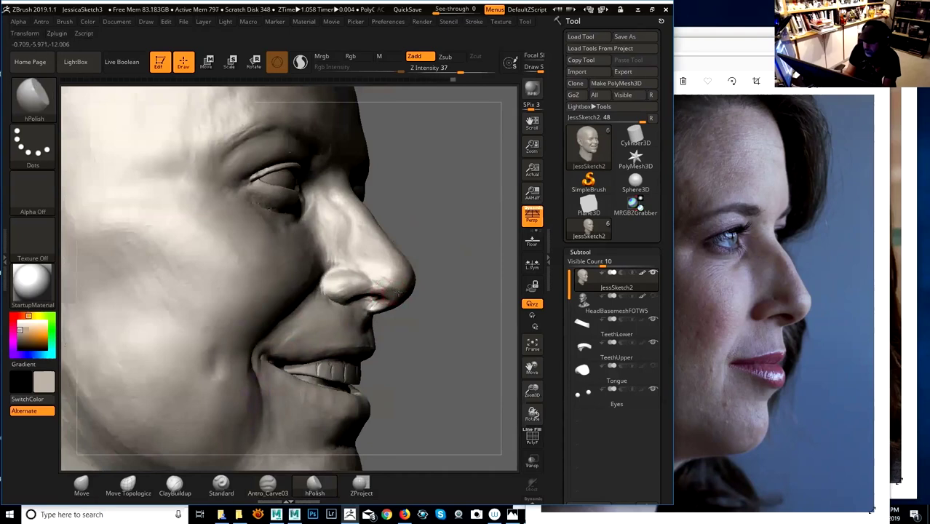
pyautogui.moveTo(450, 309)
pyautogui.mouseDown()
pyautogui.moveTo(443, 322)
pyautogui.moveTo(442, 305)
pyautogui.mouseUp()
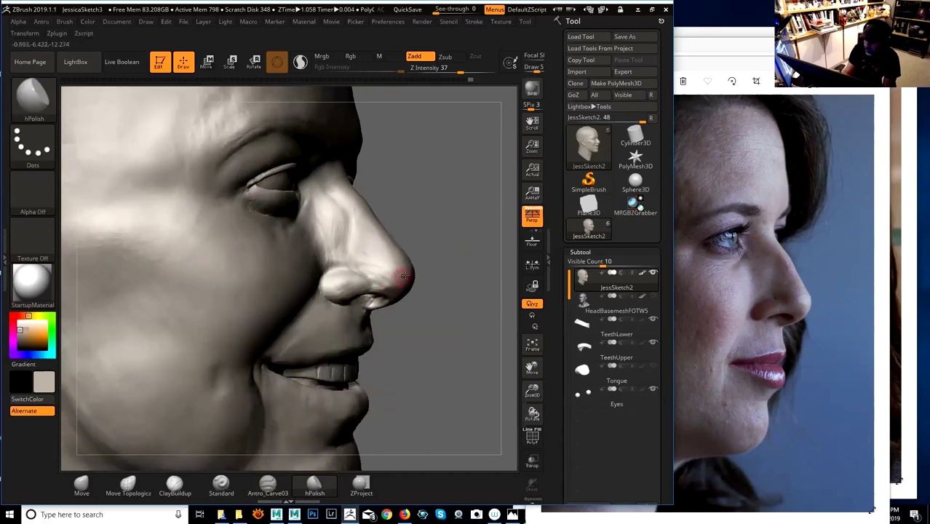
# - Refine the front of the nose tip with the Antro_Carve03 brush, changing its draw size
pyautogui.click(268, 487)
pyautogui.press('space')
pyautogui.moveTo(403, 269); pyautogui.dragTo(407, 266)
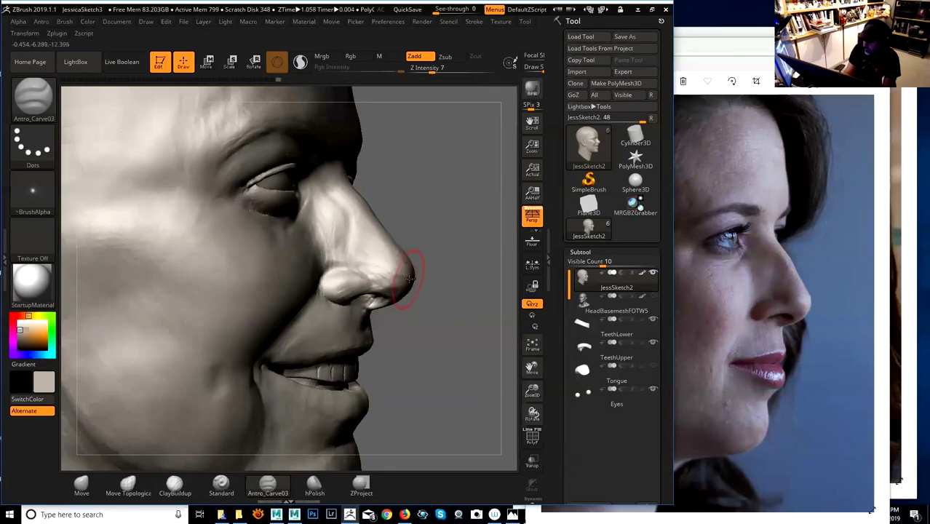
pyautogui.moveTo(441, 277); pyautogui.dragTo(367, 281)
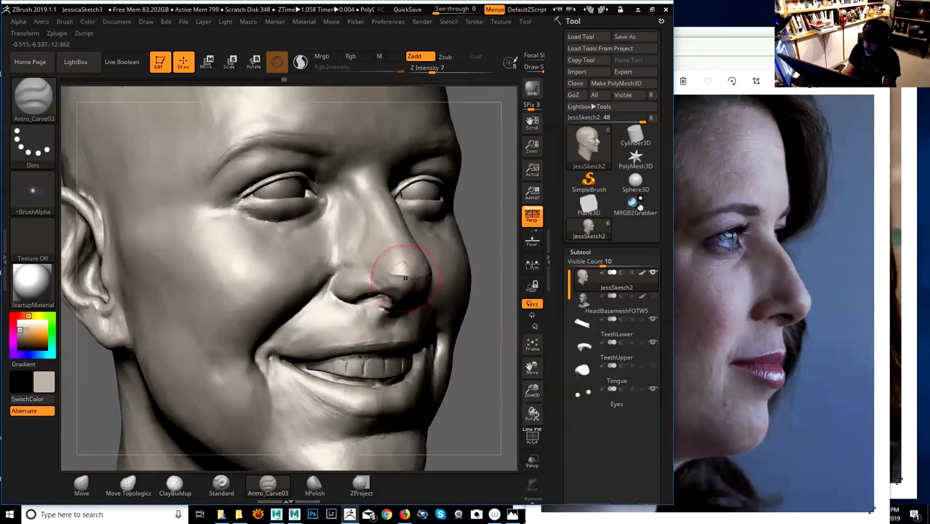
pyautogui.moveTo(493, 228); pyautogui.dragTo(518, 233)
pyautogui.press('space')
pyautogui.press('shift')
pyautogui.moveTo(465, 262); pyautogui.dragTo(408, 280, button='right')
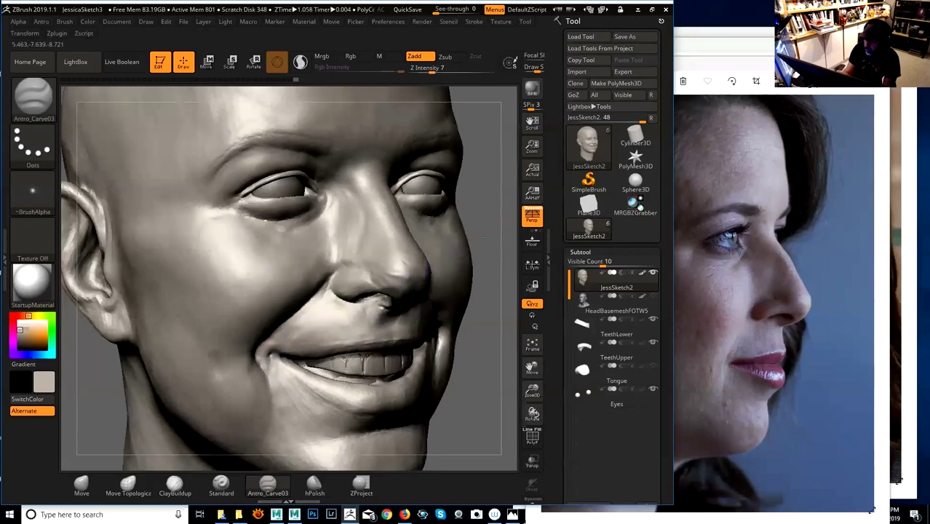
pyautogui.moveTo(506, 245); pyautogui.dragTo(474, 251)
pyautogui.moveTo(176, 398); pyautogui.dragTo(297, 332, button='right')
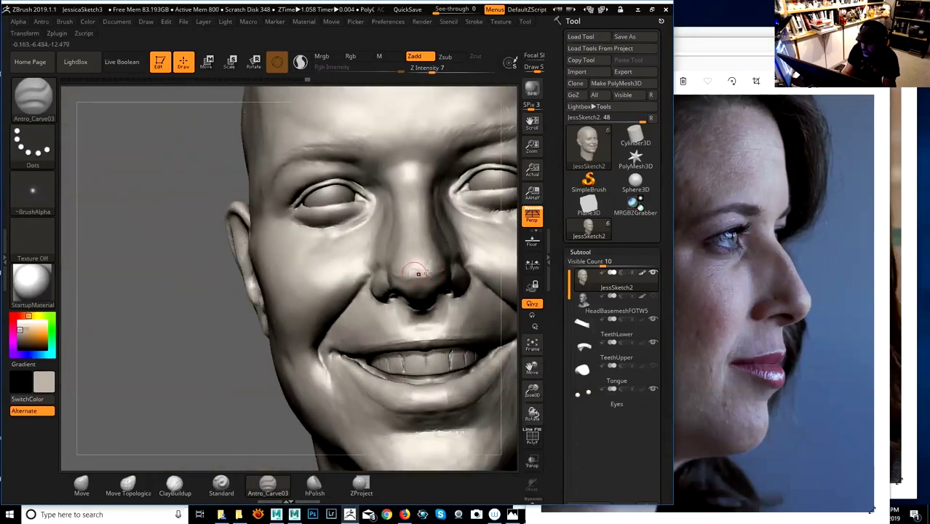
# - Polish the front and side planes of the nose tip with the hPolish brush
pyautogui.click(315, 484)
pyautogui.moveTo(422, 283); pyautogui.dragTo(444, 271)
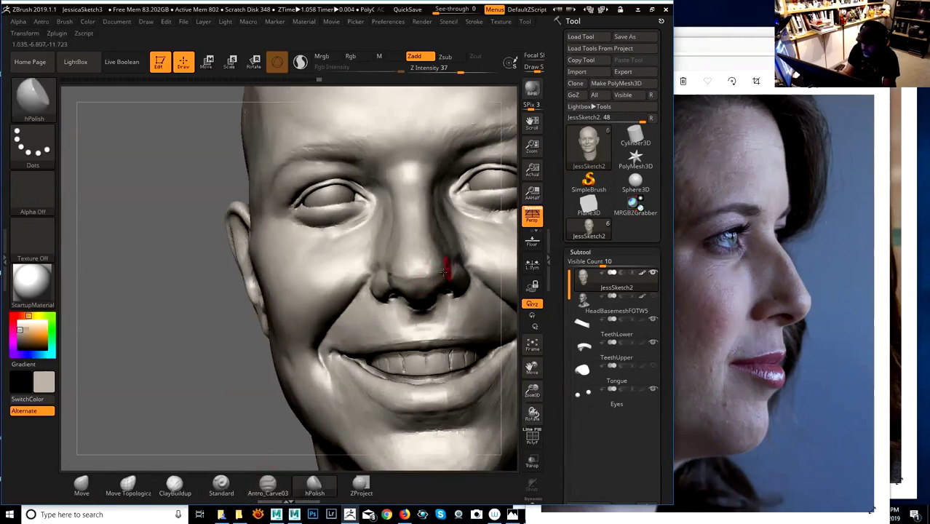
pyautogui.moveTo(222, 377); pyautogui.dragTo(343, 316)
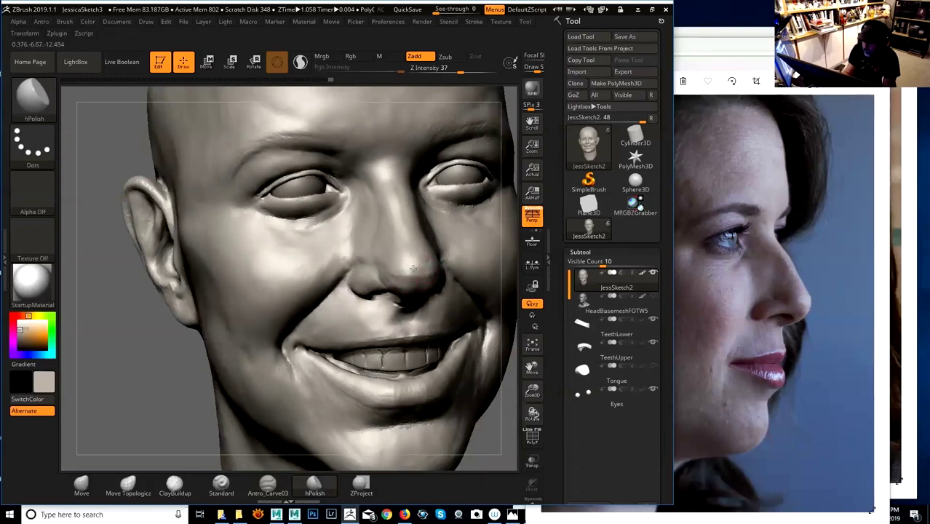
pyautogui.moveTo(433, 268); pyautogui.dragTo(417, 280)
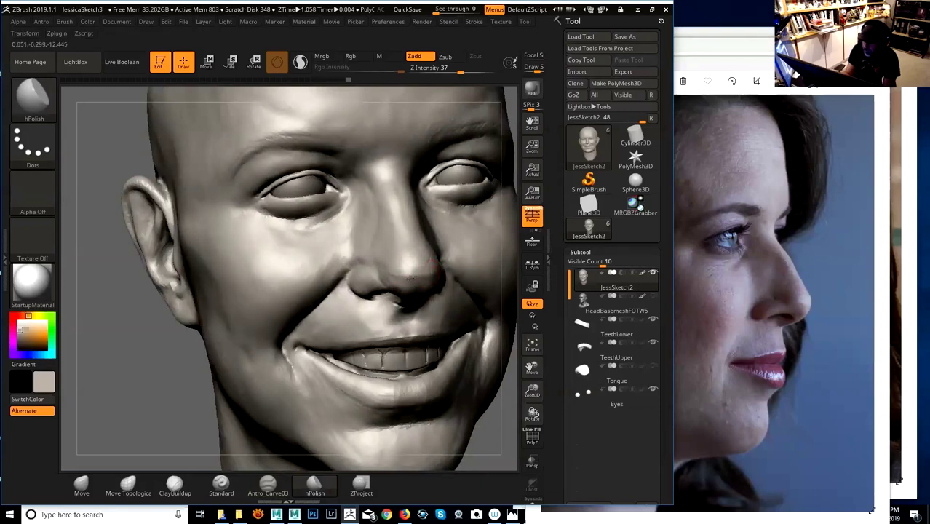
pyautogui.moveTo(411, 273); pyautogui.dragTo(425, 273)
pyautogui.moveTo(503, 306)
pyautogui.mouseDown()
pyautogui.moveTo(417, 286)
pyautogui.moveTo(443, 202)
pyautogui.moveTo(460, 229)
pyautogui.moveTo(402, 237)
pyautogui.moveTo(436, 218)
pyautogui.moveTo(435, 231)
pyautogui.moveTo(399, 250)
pyautogui.moveTo(401, 229)
pyautogui.moveTo(446, 207)
pyautogui.mouseUp()
# - Switch to the Move brush and adjust its draw size to reshape the nose in near-profile view
pyautogui.click(81, 487)
pyautogui.press('space')
pyautogui.press('space')
pyautogui.press('space')
pyautogui.press('space')
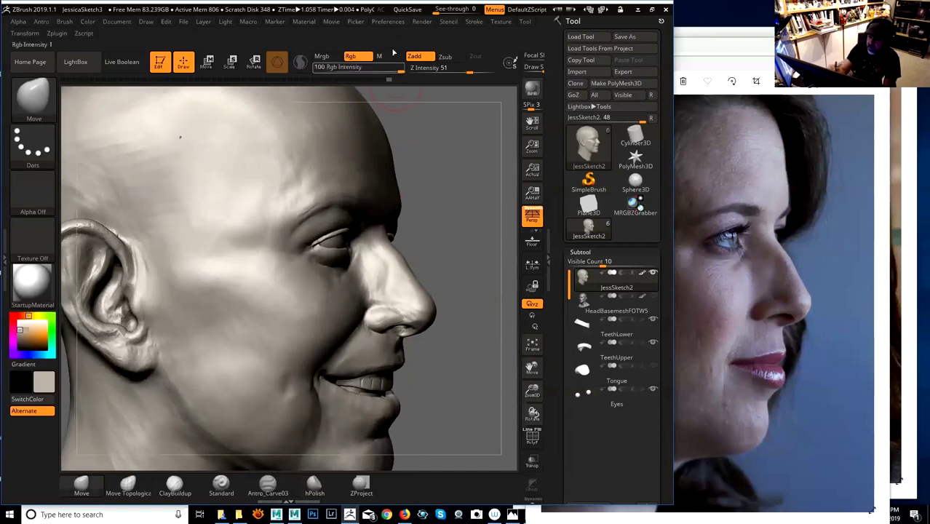
# - Set the preview shadows' ObjShadow intensity to 0
pyautogui.click(423, 23)
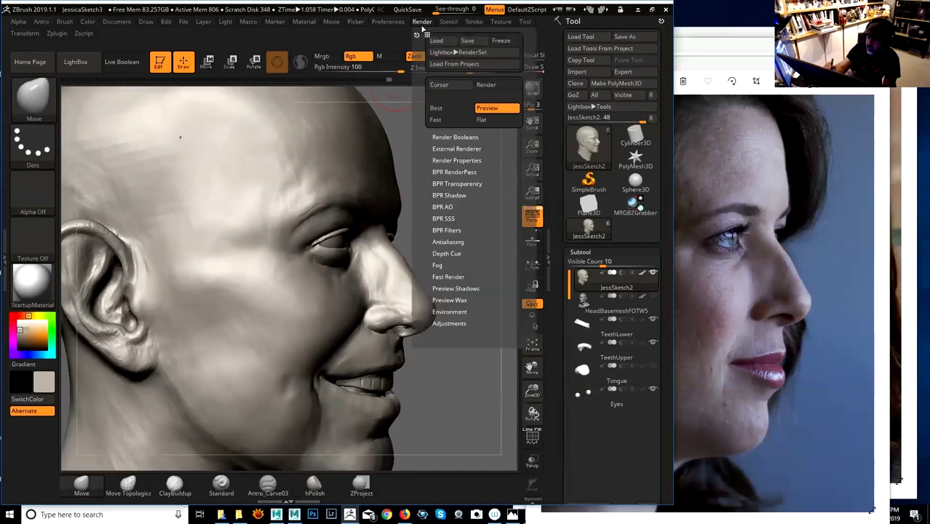
pyautogui.click(457, 290)
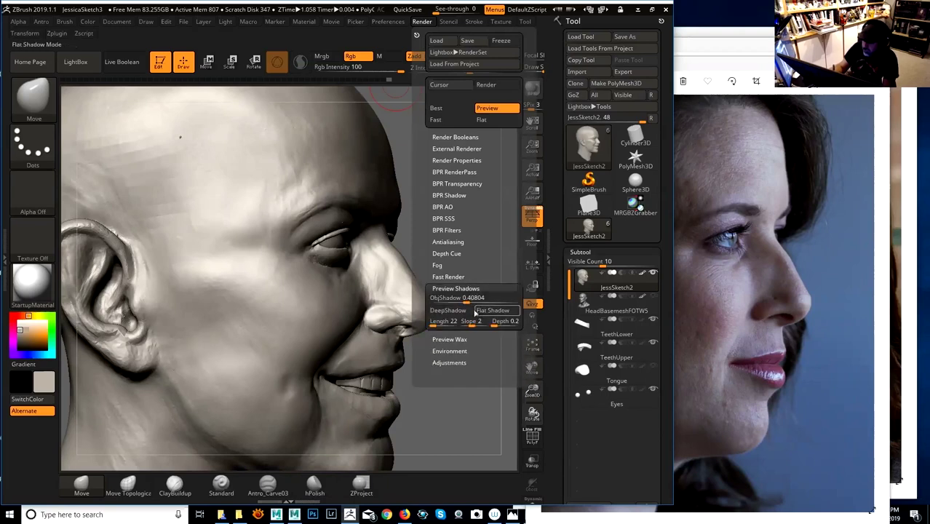
pyautogui.moveTo(439, 299); pyautogui.dragTo(429, 299)
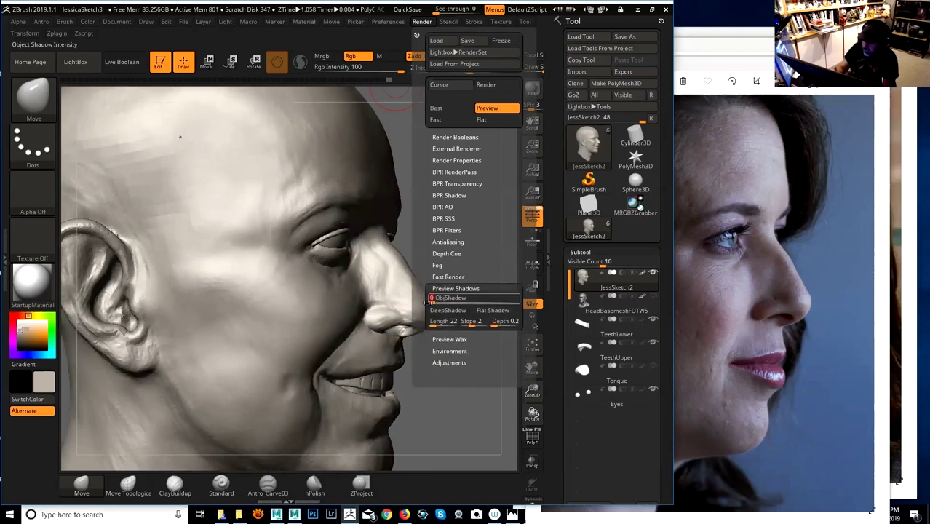
pyautogui.moveTo(425, 251); pyautogui.dragTo(455, 251)
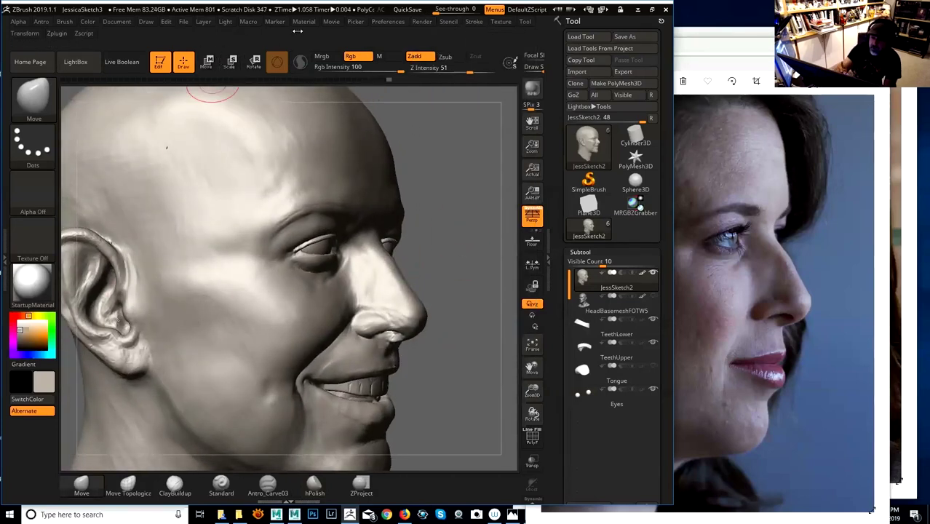
# - Try a StartupMaterial ambient value of 34 to brighten the shading on the head
pyautogui.click(305, 22)
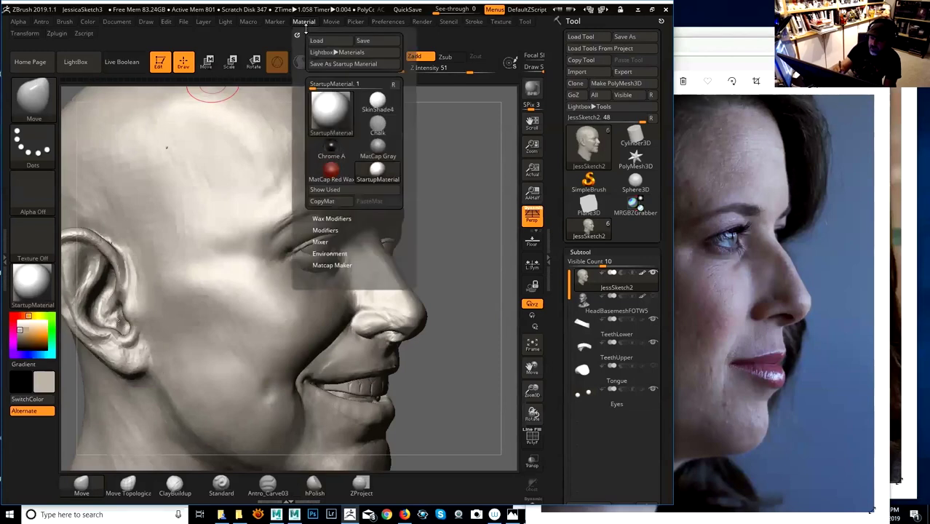
pyautogui.click(325, 230)
pyautogui.moveTo(342, 265); pyautogui.dragTo(362, 266)
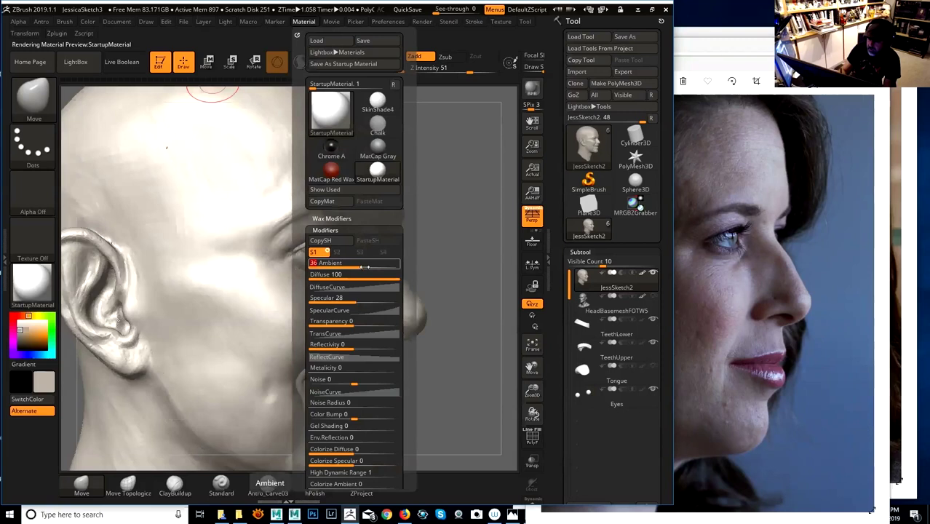
pyautogui.moveTo(466, 256)
pyautogui.mouseDown()
pyautogui.moveTo(458, 248)
pyautogui.moveTo(460, 264)
pyautogui.mouseUp()
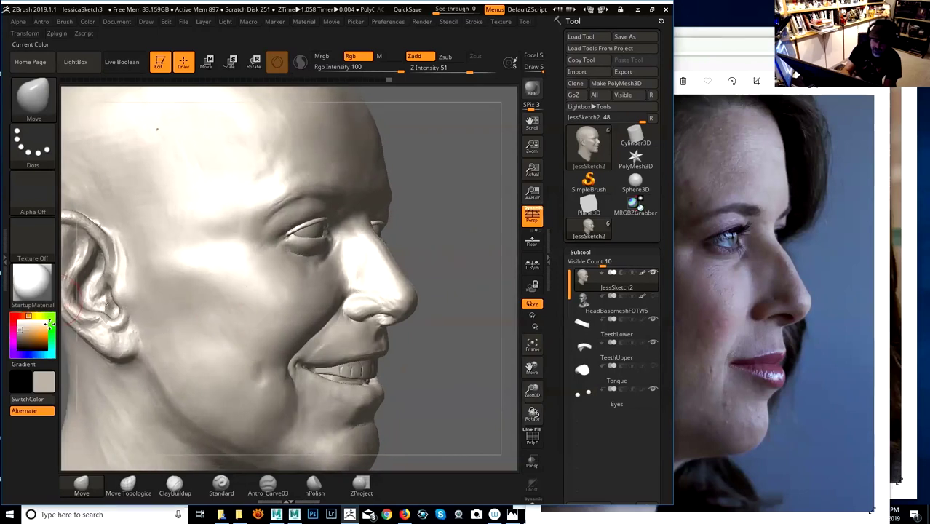
# - Set the StartupMaterial's ambient value to 13
pyautogui.click(303, 21)
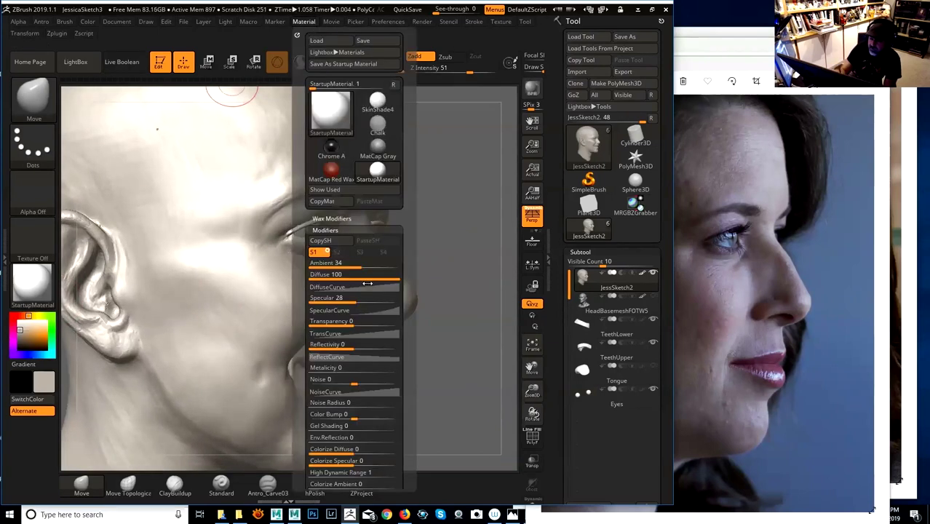
pyautogui.moveTo(358, 263); pyautogui.dragTo(339, 267)
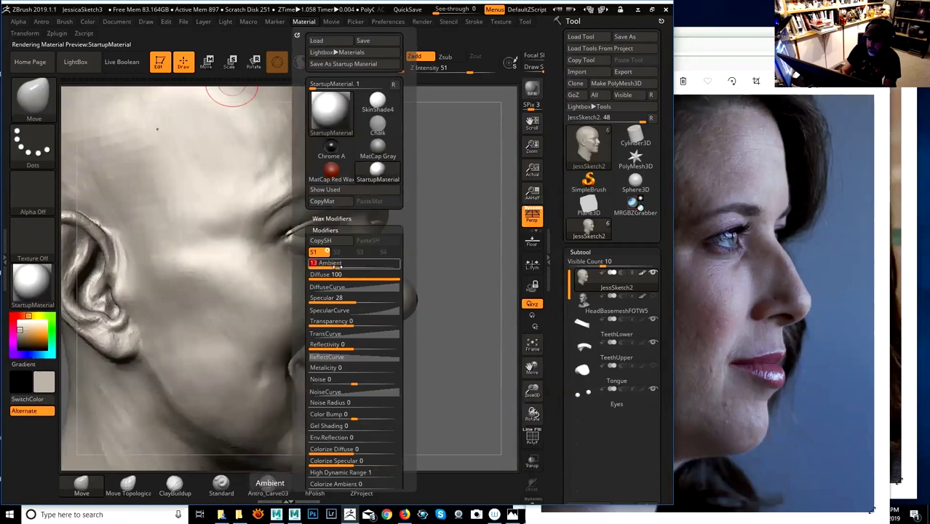
pyautogui.moveTo(470, 237); pyautogui.dragTo(457, 274)
# - Return to the ClayBuildup brush, build up the side of the nose above the nostril wing, and smooth it
pyautogui.press('space')
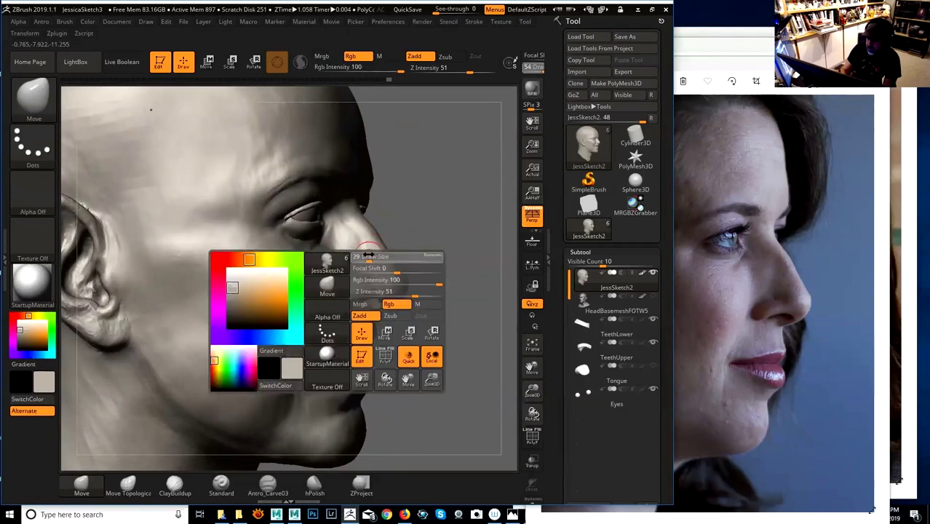
pyautogui.click(174, 484)
pyautogui.press('space')
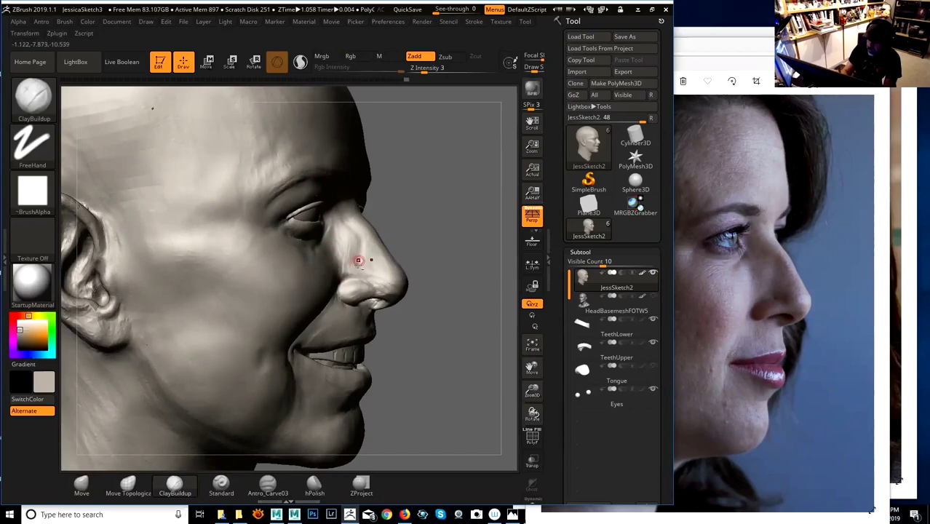
pyautogui.press('shift')
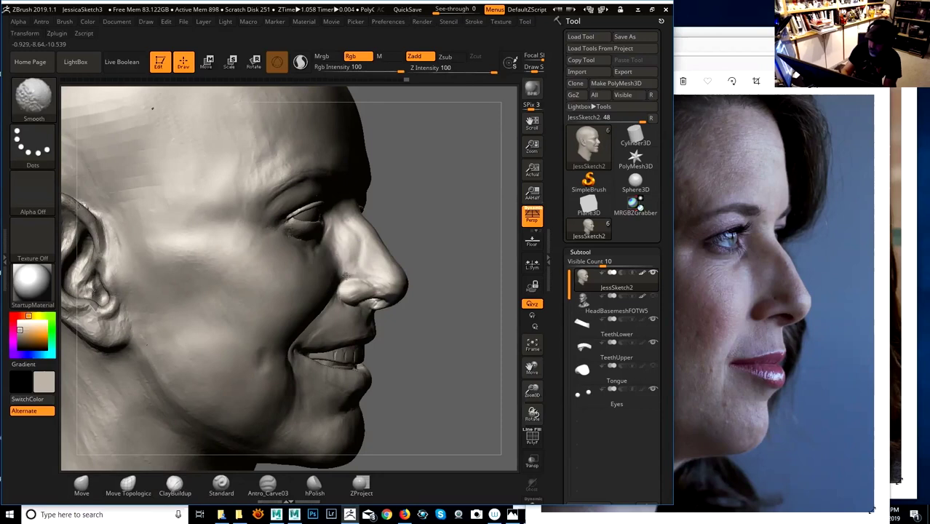
# - Smooth the nostril wing in profile and nudge its rear edge into shape with the Move Topological brush
pyautogui.moveTo(444, 263); pyautogui.dragTo(456, 270)
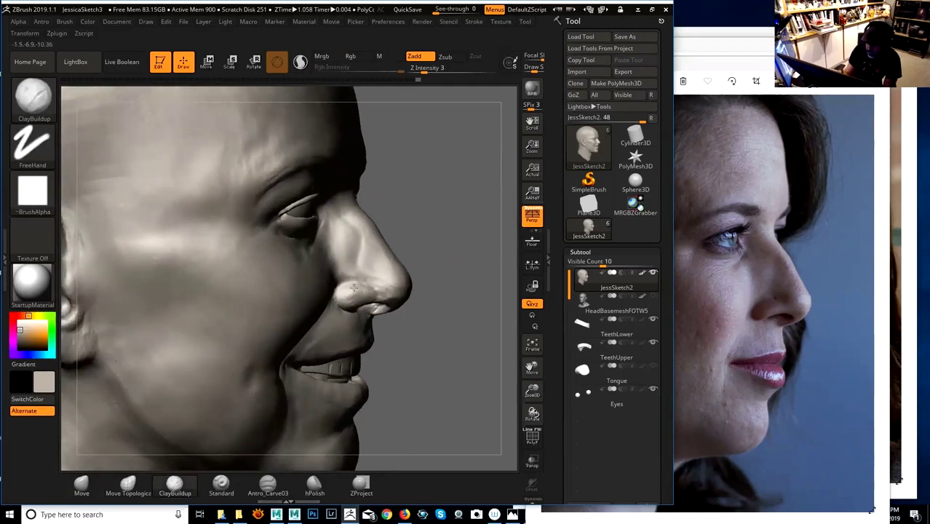
pyautogui.press('shift')
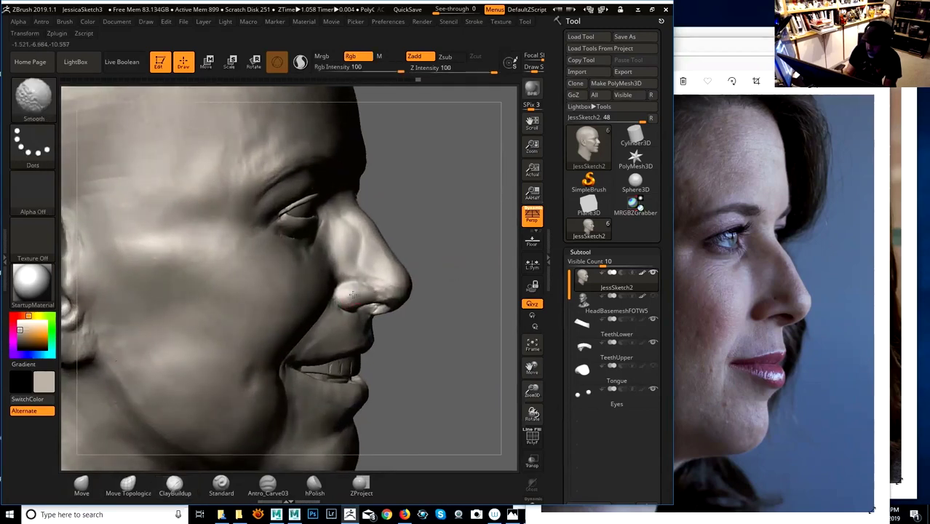
pyautogui.press('b')
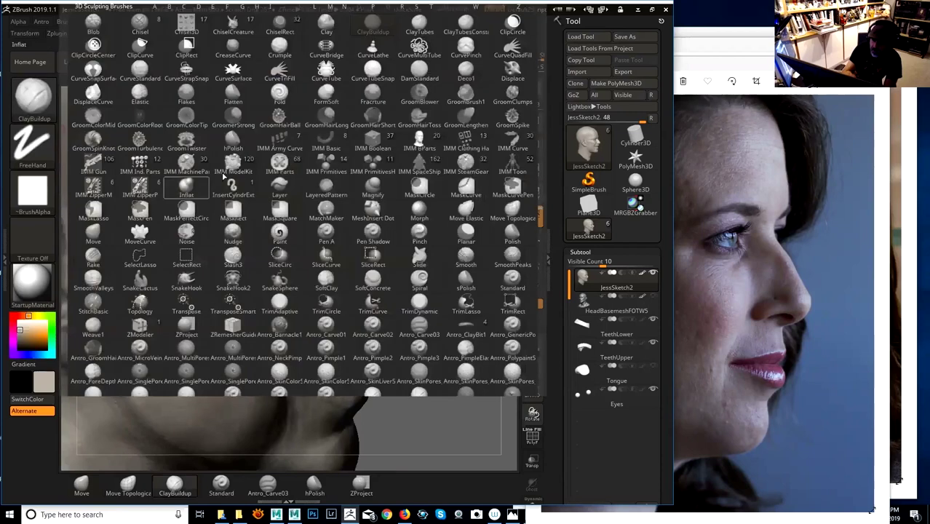
pyautogui.press('s')
pyautogui.press('t')
pyautogui.press('space')
pyautogui.moveTo(457, 276); pyautogui.dragTo(443, 313)
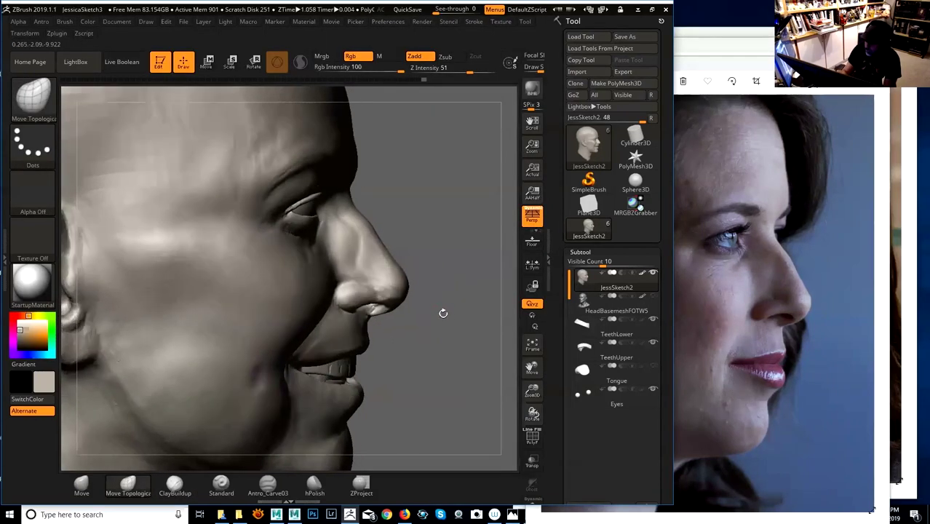
pyautogui.press('space')
pyautogui.moveTo(339, 287)
pyautogui.mouseDown()
pyautogui.moveTo(345, 278)
pyautogui.moveTo(340, 283)
pyautogui.mouseUp()
pyautogui.press('space')
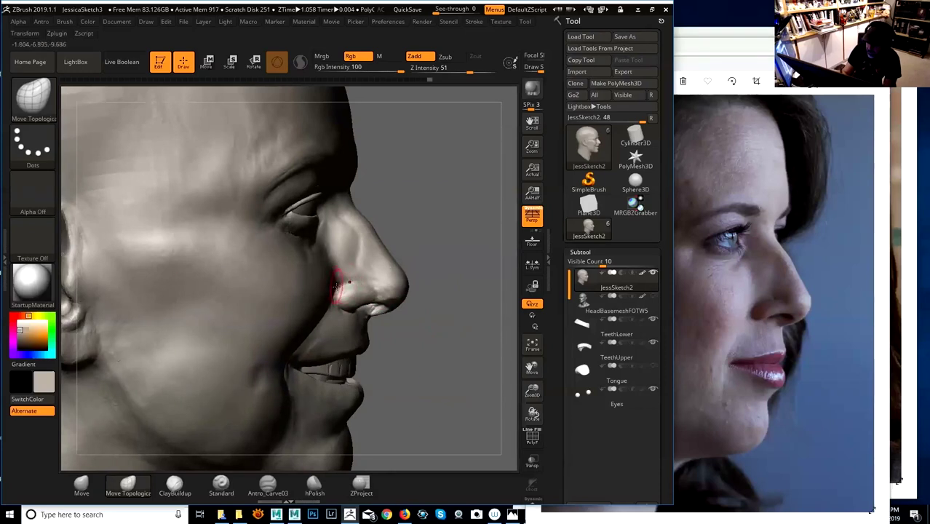
# - Reshape the rear lower edge of the nostril wing from a three-quarter view with Move Topological
pyautogui.moveTo(457, 314); pyautogui.dragTo(374, 291)
pyautogui.press('space')
pyautogui.press('space')
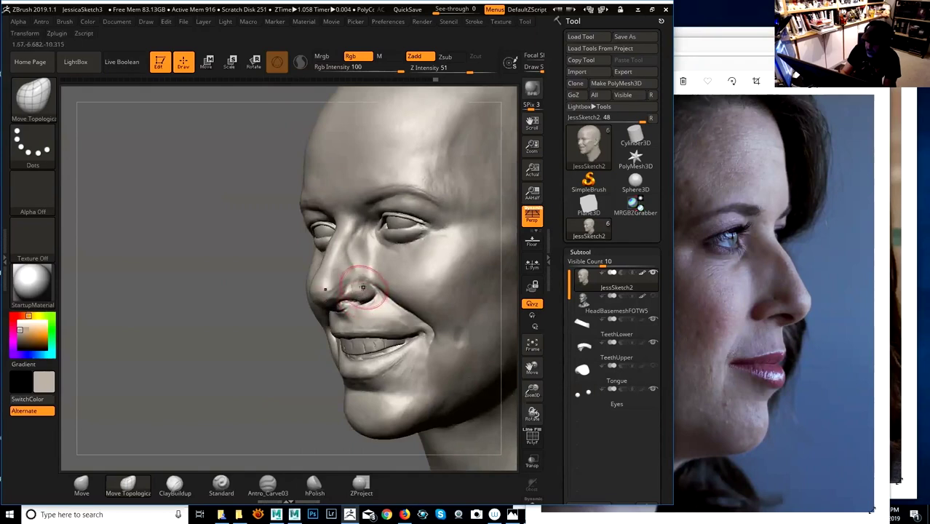
pyautogui.moveTo(270, 370); pyautogui.dragTo(334, 327)
pyautogui.press('space')
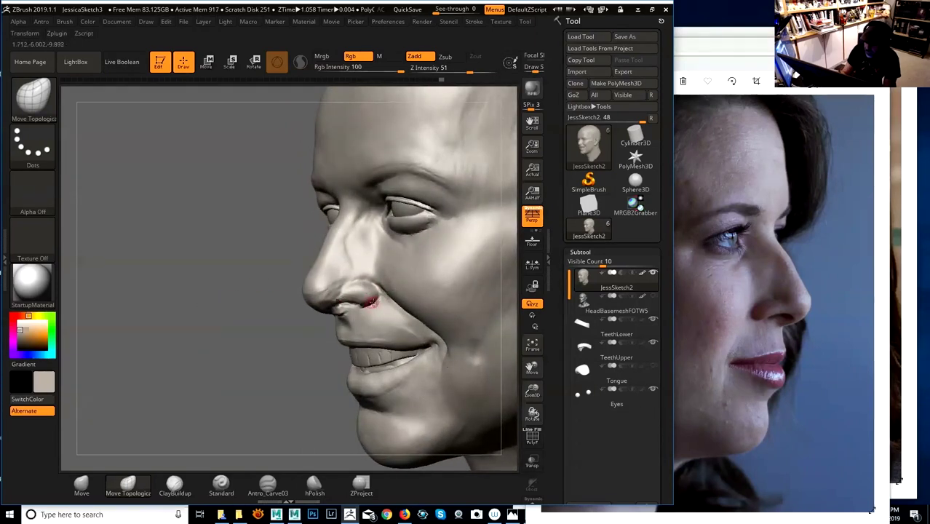
pyautogui.press('space')
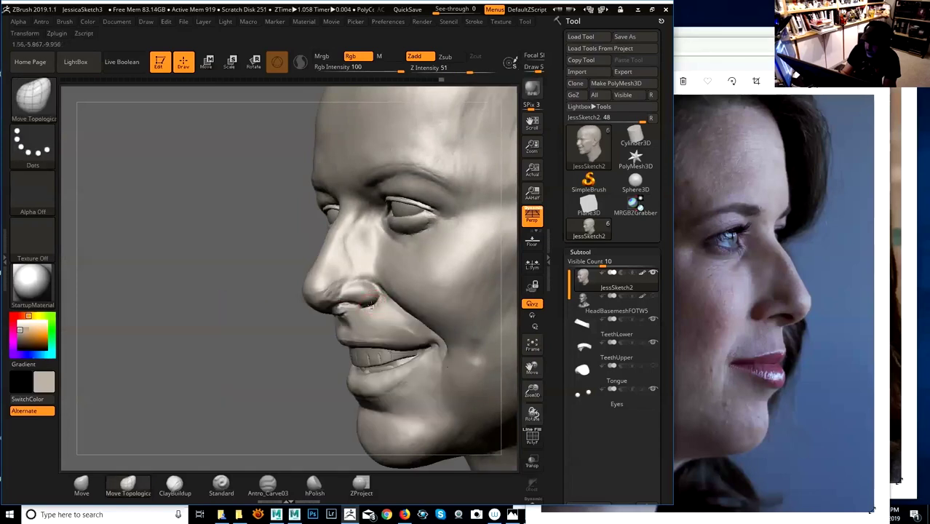
pyautogui.moveTo(289, 370)
pyautogui.mouseDown()
pyautogui.moveTo(364, 342)
pyautogui.moveTo(441, 293)
pyautogui.moveTo(453, 260)
pyautogui.mouseUp()
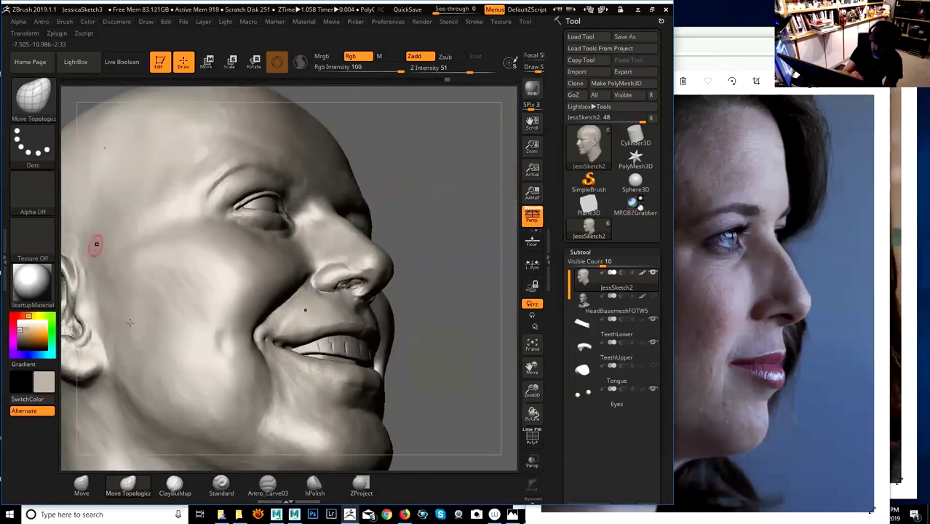
# - Flatten the lower rim of the nostril and the underside of its wing with the hPolish brush
pyautogui.click(315, 486)
pyautogui.moveTo(475, 303)
pyautogui.mouseDown()
pyautogui.moveTo(489, 297)
pyautogui.moveTo(460, 331)
pyautogui.mouseUp()
pyautogui.press('space')
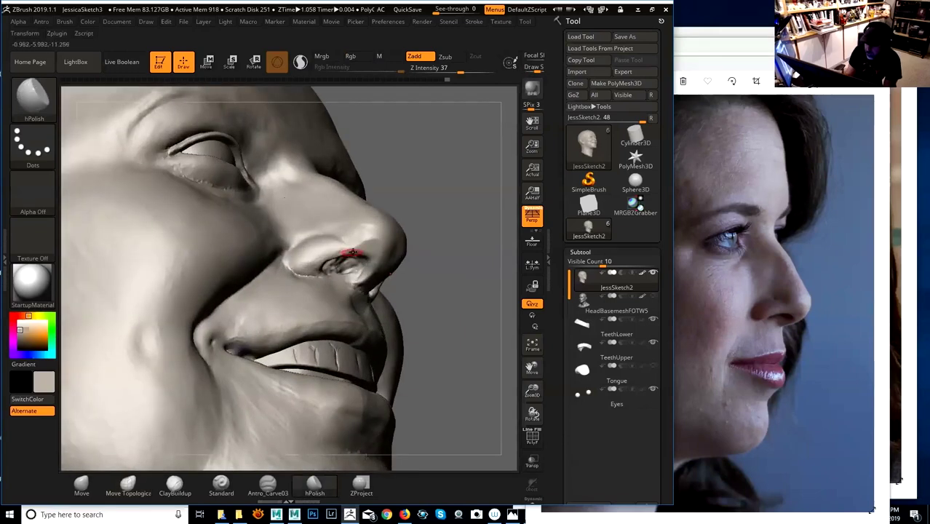
pyautogui.moveTo(346, 251); pyautogui.dragTo(356, 248)
pyautogui.moveTo(312, 270)
pyautogui.mouseDown()
pyautogui.moveTo(363, 247)
pyautogui.moveTo(345, 255)
pyautogui.moveTo(353, 253)
pyautogui.mouseUp()
pyautogui.moveTo(419, 200); pyautogui.dragTo(430, 248)
pyautogui.moveTo(319, 261)
pyautogui.mouseDown()
pyautogui.moveTo(344, 251)
pyautogui.moveTo(321, 257)
pyautogui.mouseUp()
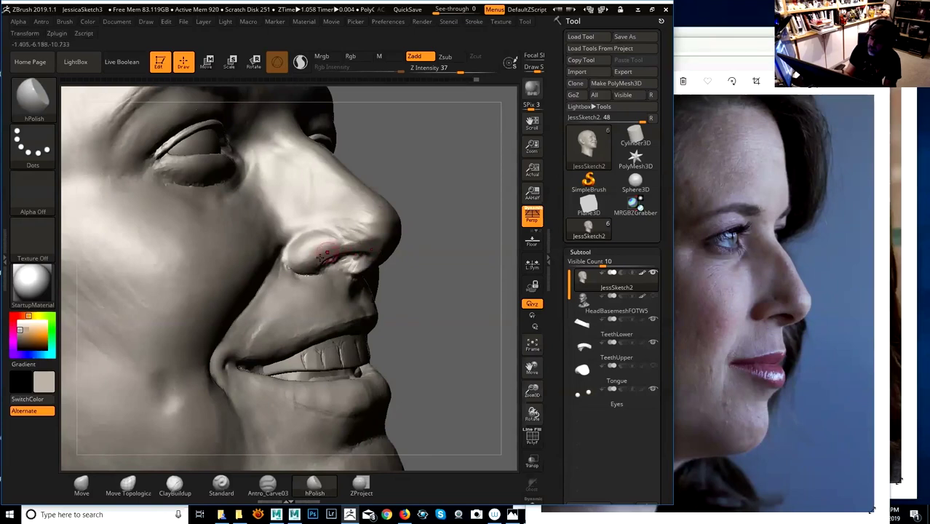
# - Polish the base of the nostril wing where it meets the upper lip and cheek fold
pyautogui.moveTo(420, 213); pyautogui.dragTo(326, 268)
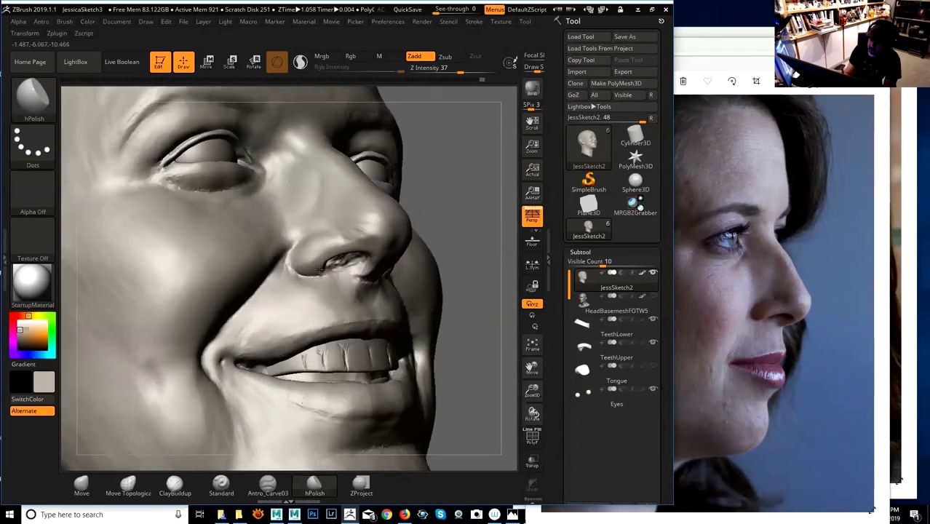
pyautogui.moveTo(461, 230)
pyautogui.mouseDown()
pyautogui.moveTo(469, 238)
pyautogui.moveTo(465, 226)
pyautogui.moveTo(432, 245)
pyautogui.moveTo(452, 220)
pyautogui.moveTo(459, 236)
pyautogui.mouseUp()
pyautogui.moveTo(297, 273)
pyautogui.mouseDown()
pyautogui.moveTo(306, 265)
pyautogui.moveTo(290, 273)
pyautogui.mouseUp()
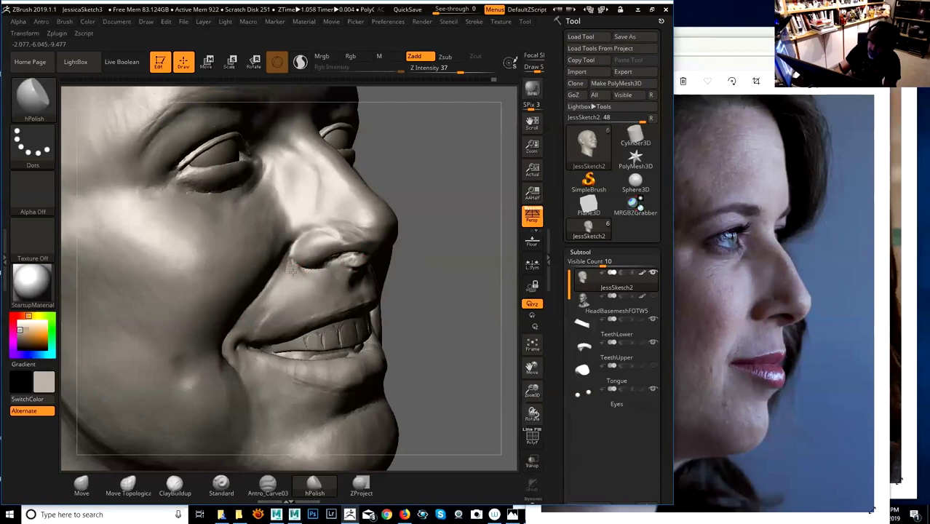
pyautogui.moveTo(300, 269)
pyautogui.mouseDown()
pyautogui.moveTo(316, 276)
pyautogui.moveTo(302, 277)
pyautogui.mouseUp()
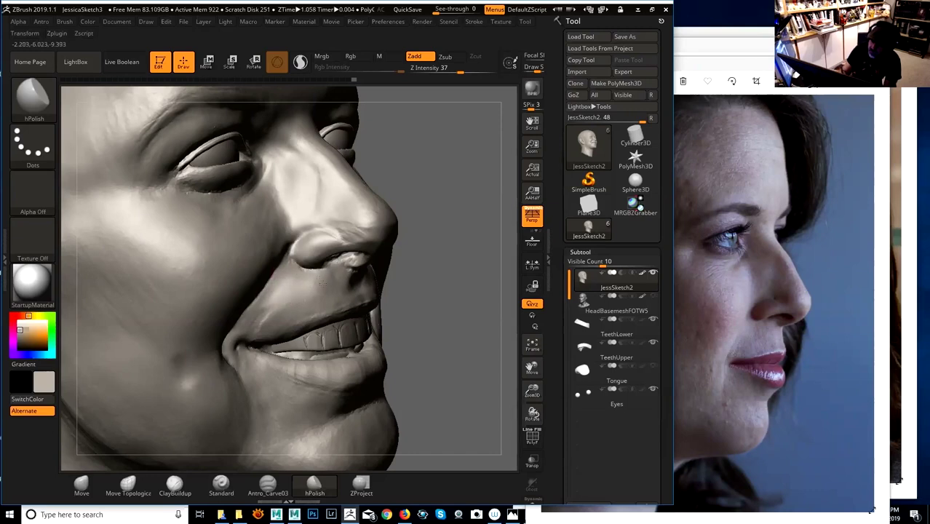
# - Build up the base of the columella above the upper lip with the ClayBuildup brush, checking it from below
pyautogui.moveTo(428, 235); pyautogui.dragTo(130, 274)
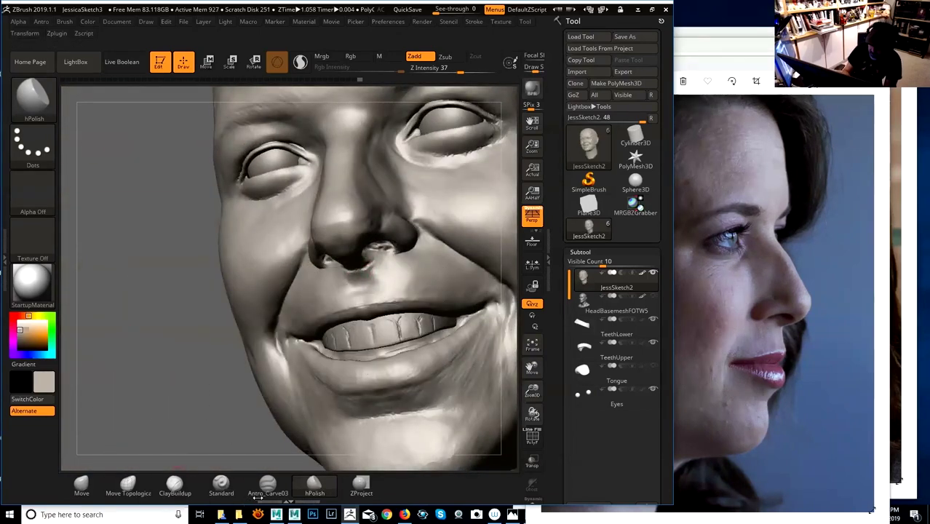
pyautogui.click(174, 487)
pyautogui.moveTo(209, 369); pyautogui.dragTo(240, 356, button='right')
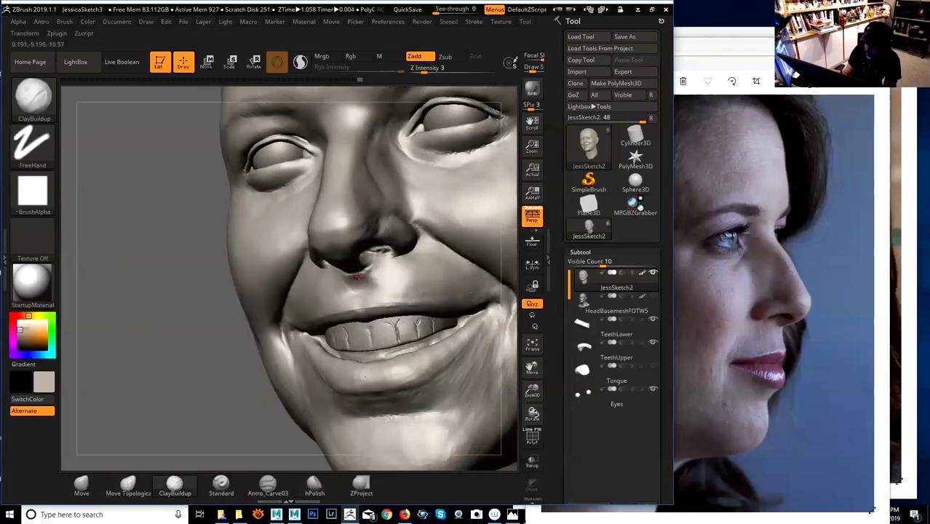
pyautogui.press('space')
pyautogui.moveTo(359, 274); pyautogui.dragTo(364, 274)
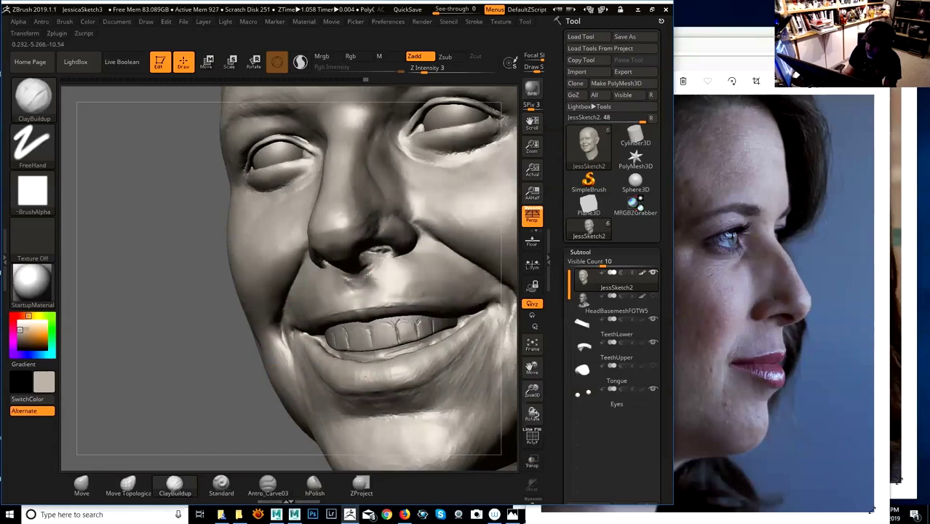
pyautogui.moveTo(188, 288); pyautogui.dragTo(353, 281)
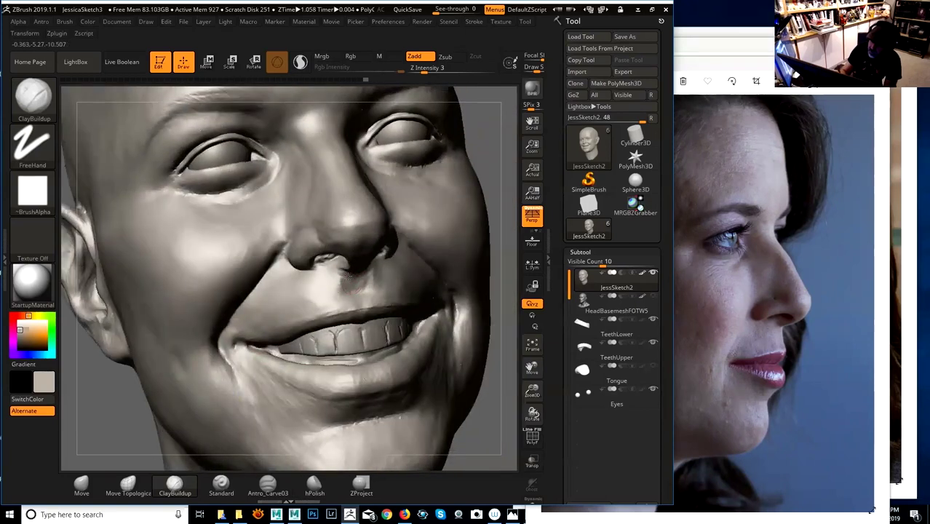
pyautogui.moveTo(493, 176); pyautogui.dragTo(473, 222)
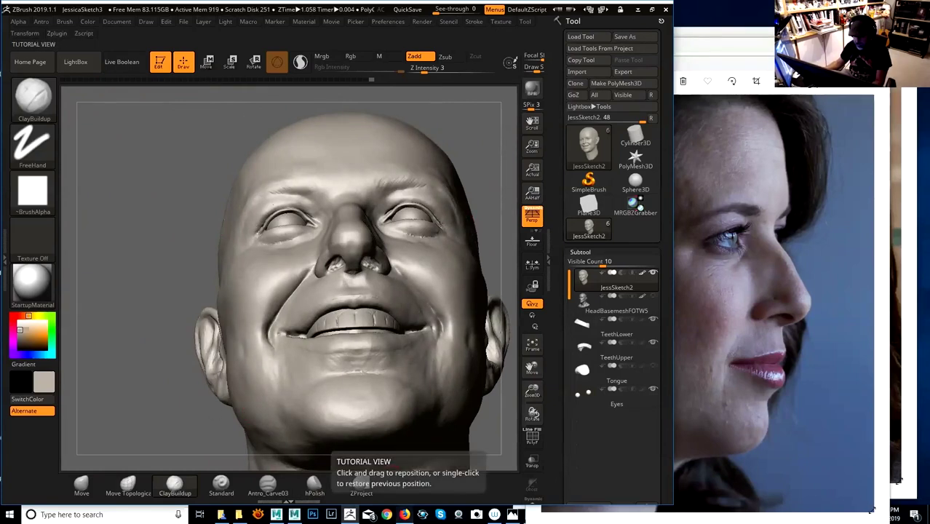
# - Switch to Firefox, search Google Images for "nostrils", and enlarge the nostril reduction photo pair seen from below
pyautogui.click(404, 515)
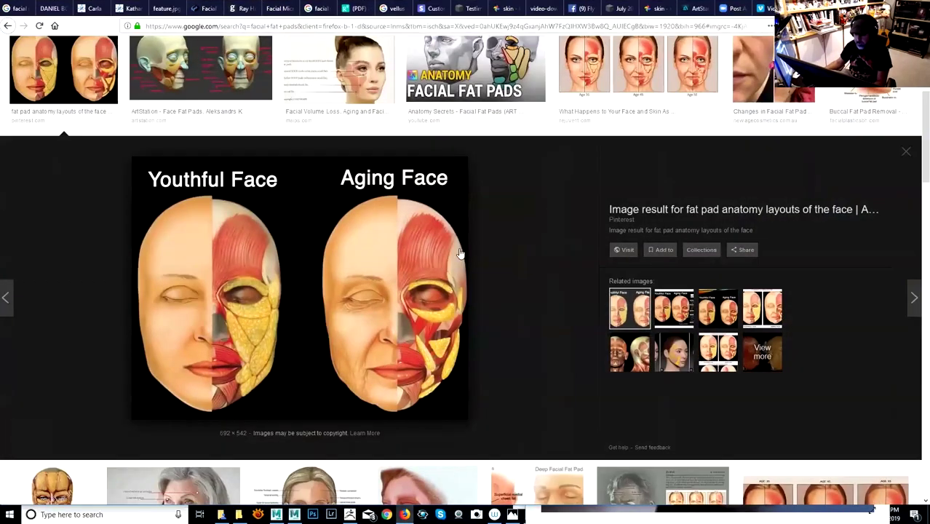
pyautogui.click(412, 25)
pyautogui.write('nostrils')
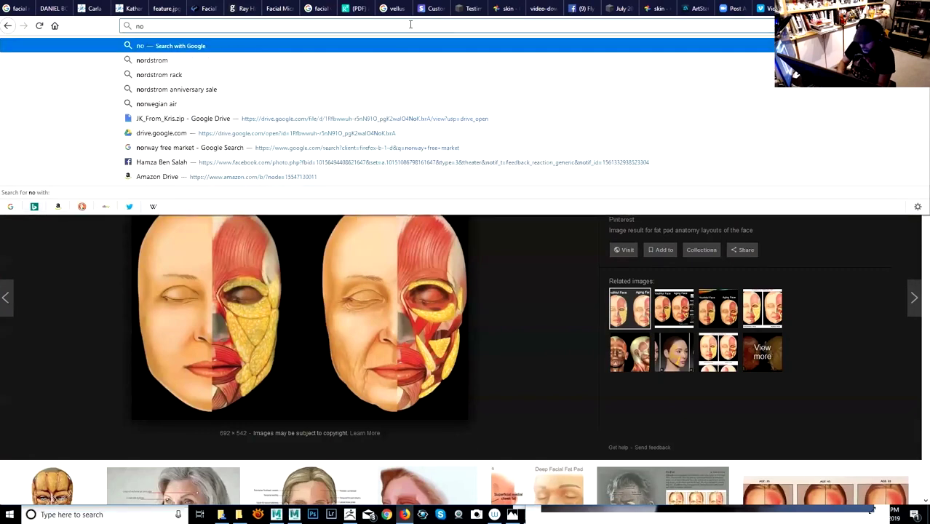
pyautogui.press('Return')
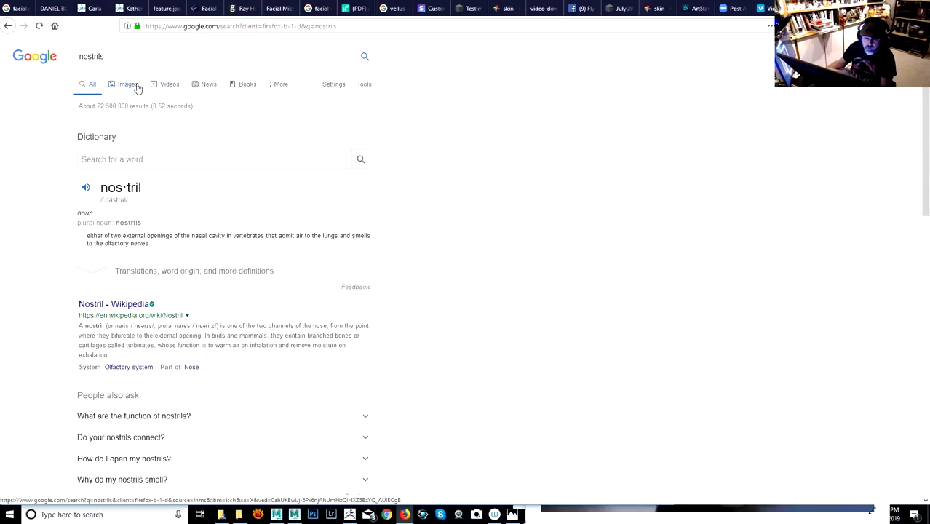
pyautogui.click(138, 88)
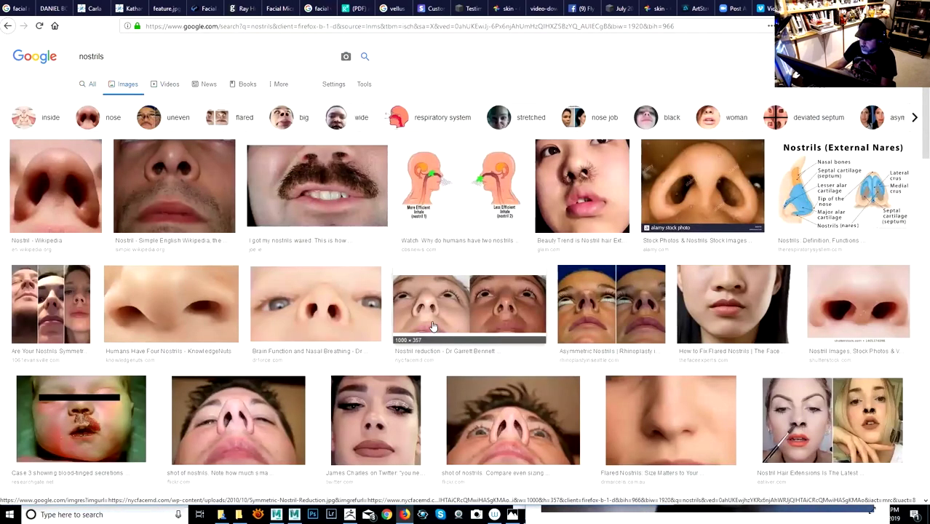
pyautogui.click(457, 304)
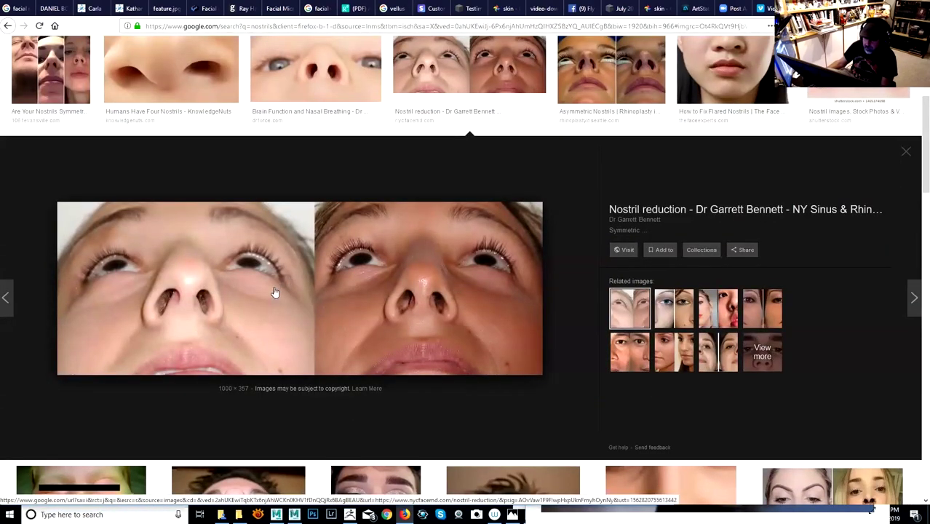
pyautogui.keyDown('ctrl'); pyautogui.scroll(3, 275, 292); pyautogui.keyUp('ctrl')
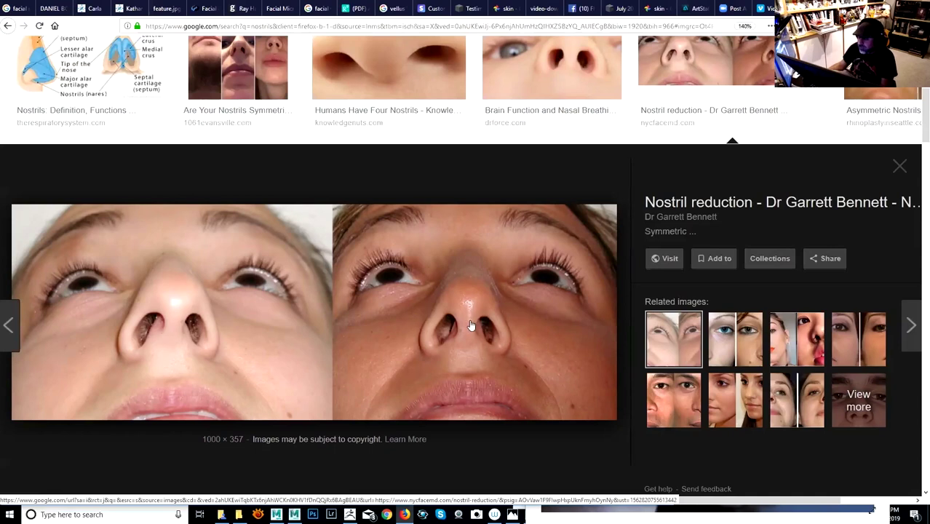
# - Reduce the browser to a narrow window at 180% page zoom and place it beside the sculpt as nostril reference
pyautogui.click(897, 8)
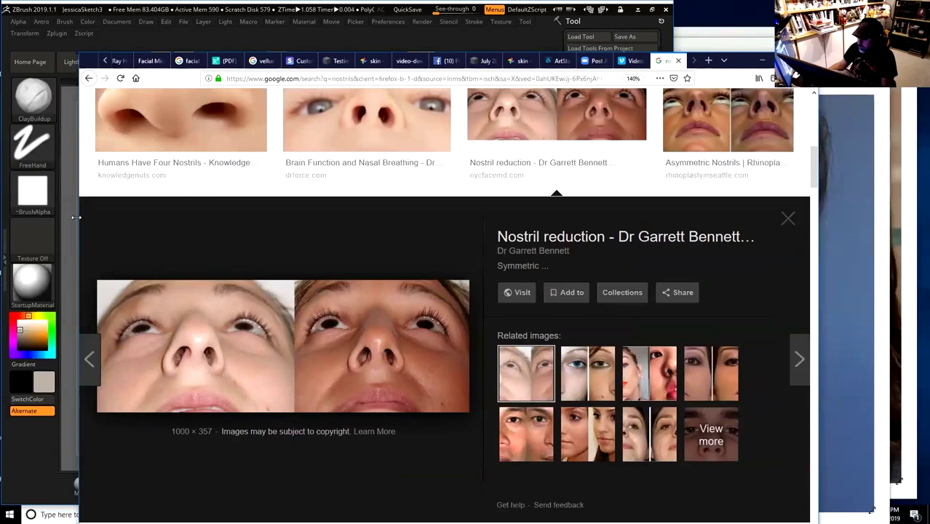
pyautogui.moveTo(76, 217); pyautogui.dragTo(574, 217)
pyautogui.keyDown('ctrl'); pyautogui.scroll(1, 682, 292); pyautogui.keyUp('ctrl')
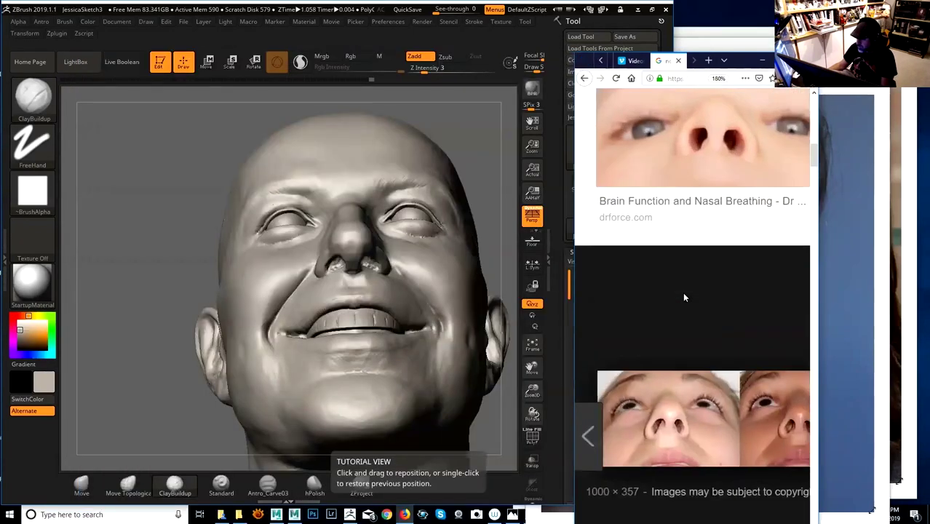
pyautogui.keyDown('ctrl'); pyautogui.scroll(4, 684, 298); pyautogui.keyUp('ctrl')
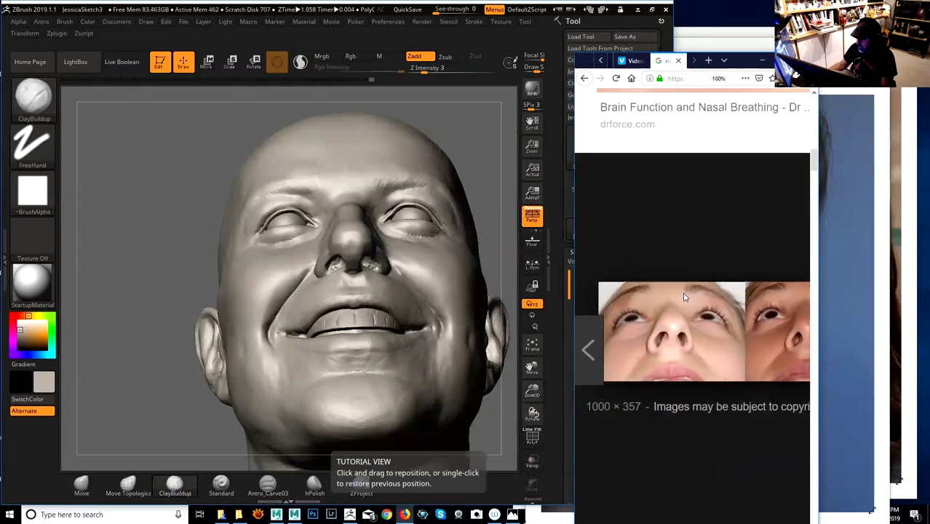
pyautogui.keyDown('ctrl'); pyautogui.scroll(-1, 688, 309); pyautogui.keyUp('ctrl')
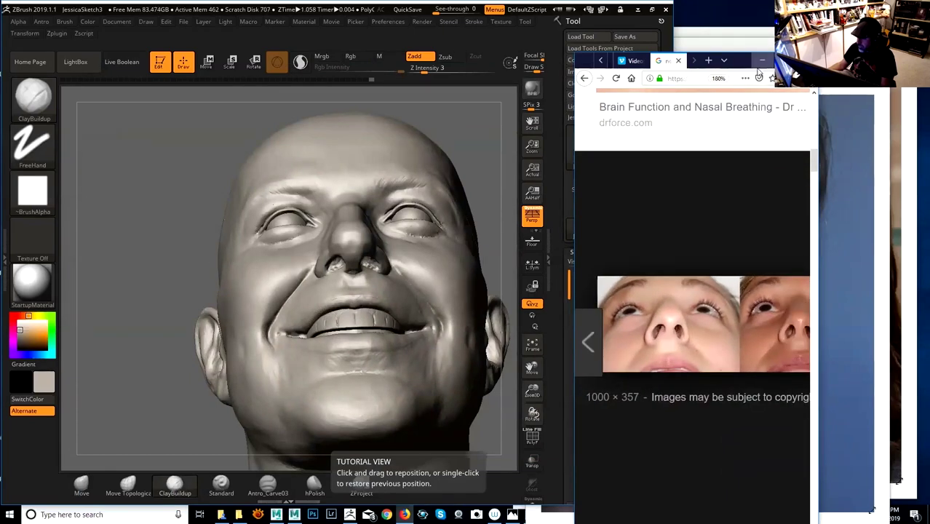
pyautogui.moveTo(750, 68); pyautogui.dragTo(799, 38)
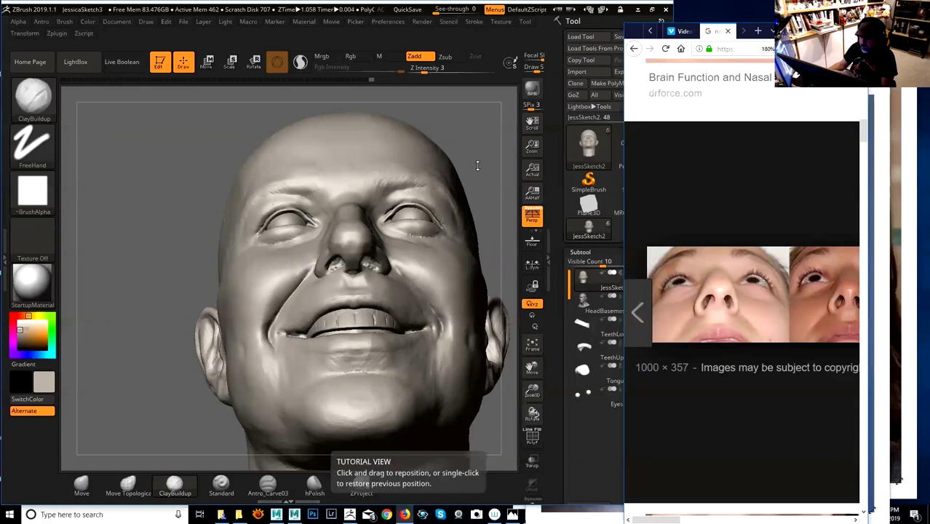
# - Return to ZBrush and adjust the outer side of the nose above the nostril from below with Move Topological
pyautogui.click(479, 143)
pyautogui.moveTo(478, 143)
pyautogui.mouseDown()
pyautogui.moveTo(485, 194)
pyautogui.moveTo(440, 142)
pyautogui.moveTo(463, 131)
pyautogui.mouseUp()
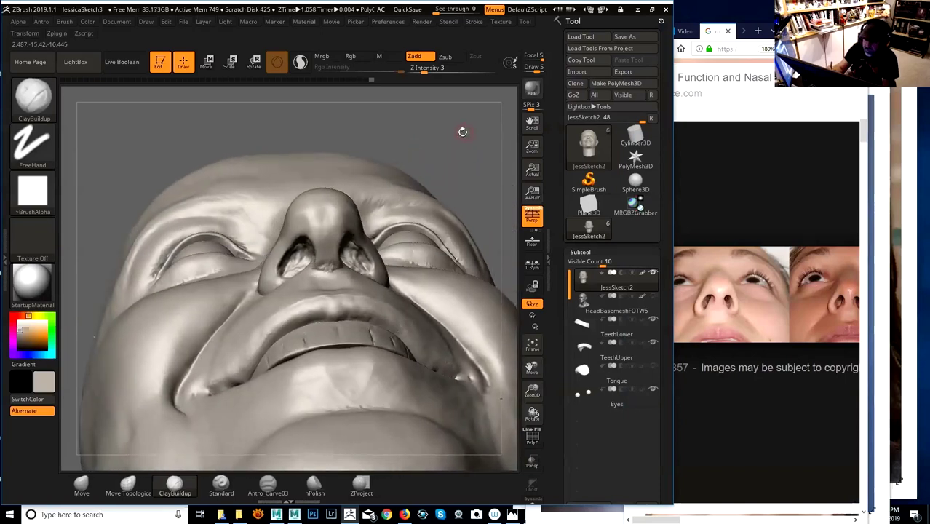
pyautogui.click(37, 101)
pyautogui.click(128, 488)
pyautogui.press('space')
pyautogui.moveTo(447, 151); pyautogui.dragTo(494, 151)
pyautogui.press('space')
pyautogui.press('space')
pyautogui.moveTo(274, 236); pyautogui.dragTo(275, 233)
# - Shift the outer edge of the nostril opening outward to thin the wing from the underside view
pyautogui.moveTo(416, 155); pyautogui.dragTo(423, 150)
pyautogui.moveTo(341, 186)
pyautogui.mouseDown(button='right')
pyautogui.moveTo(440, 158)
pyautogui.moveTo(416, 206)
pyautogui.moveTo(477, 139)
pyautogui.moveTo(468, 129)
pyautogui.moveTo(452, 146)
pyautogui.mouseUp(button='right')
pyautogui.press('space')
pyautogui.moveTo(314, 256); pyautogui.dragTo(303, 256)
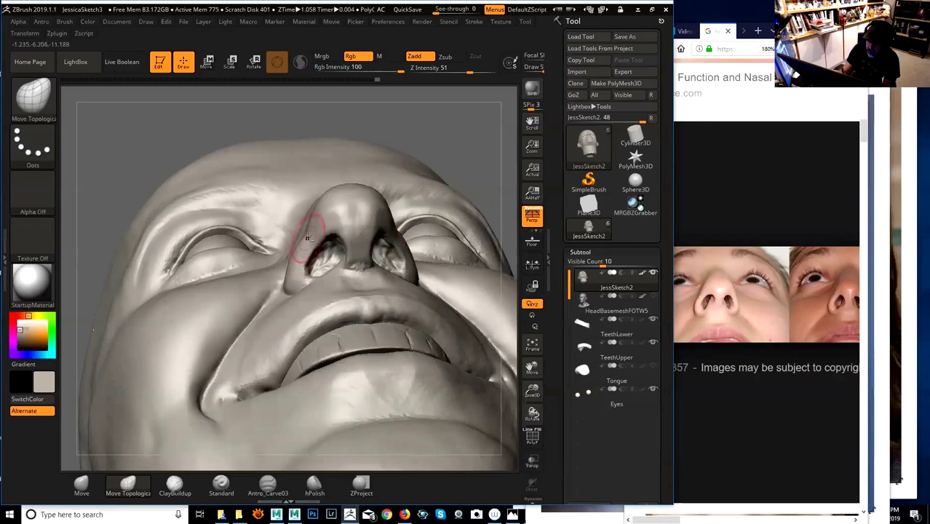
# - Reshape the front of the nostril rim and pull the rear corner of the wing outward toward the cheek
pyautogui.moveTo(469, 137)
pyautogui.mouseDown()
pyautogui.moveTo(480, 120)
pyautogui.moveTo(465, 120)
pyautogui.moveTo(457, 140)
pyautogui.mouseUp()
pyautogui.press('space')
pyautogui.moveTo(324, 224); pyautogui.dragTo(321, 226)
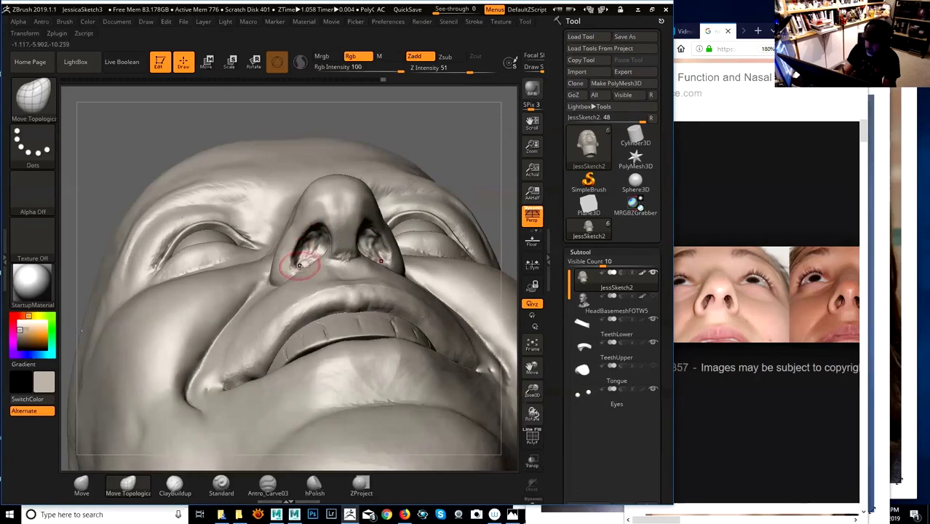
pyautogui.moveTo(294, 265); pyautogui.dragTo(273, 282)
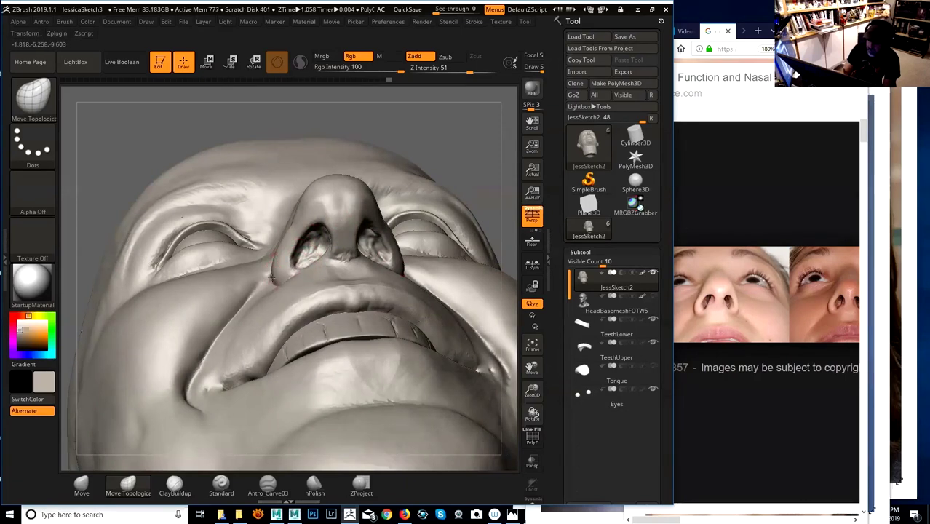
pyautogui.moveTo(471, 151)
pyautogui.mouseDown()
pyautogui.moveTo(453, 153)
pyautogui.moveTo(492, 149)
pyautogui.moveTo(486, 138)
pyautogui.mouseUp()
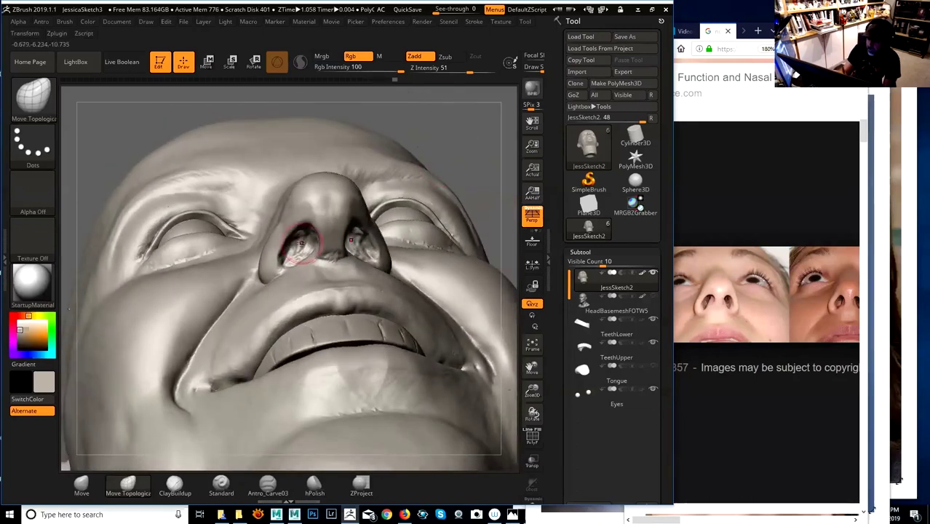
# - Nudge the inner surface of the nostril opening with Move Topological
pyautogui.moveTo(299, 236)
pyautogui.mouseDown()
pyautogui.moveTo(294, 254)
pyautogui.moveTo(308, 242)
pyautogui.mouseUp()
pyautogui.moveTo(474, 150); pyautogui.dragTo(495, 156)
pyautogui.rightClick(280, 304)
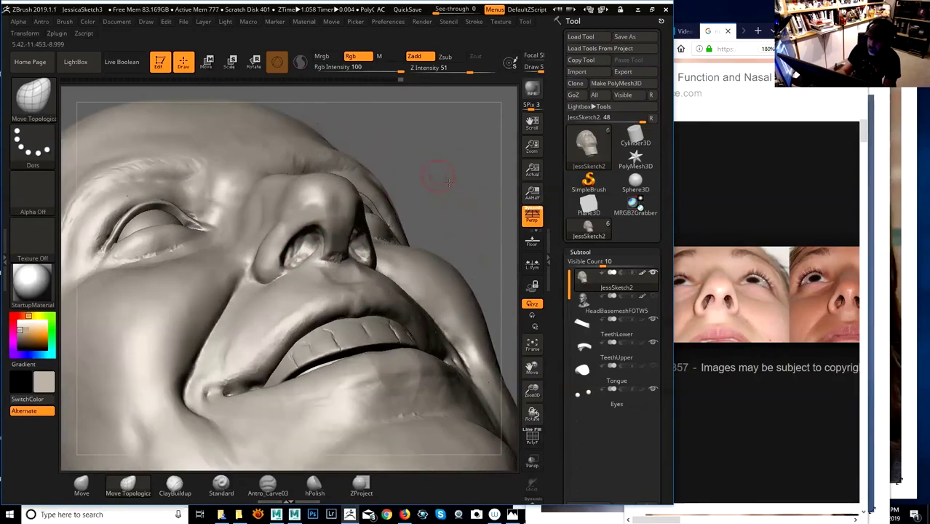
pyautogui.moveTo(449, 182); pyautogui.dragTo(477, 183)
# - Build up the inner wall of the nostril beside the columella with ClayBuildup at low intensity
pyautogui.click(35, 102)
pyautogui.click(174, 486)
pyautogui.moveTo(407, 219)
pyautogui.mouseDown()
pyautogui.moveTo(387, 204)
pyautogui.moveTo(318, 252)
pyautogui.mouseUp()
pyautogui.press('space')
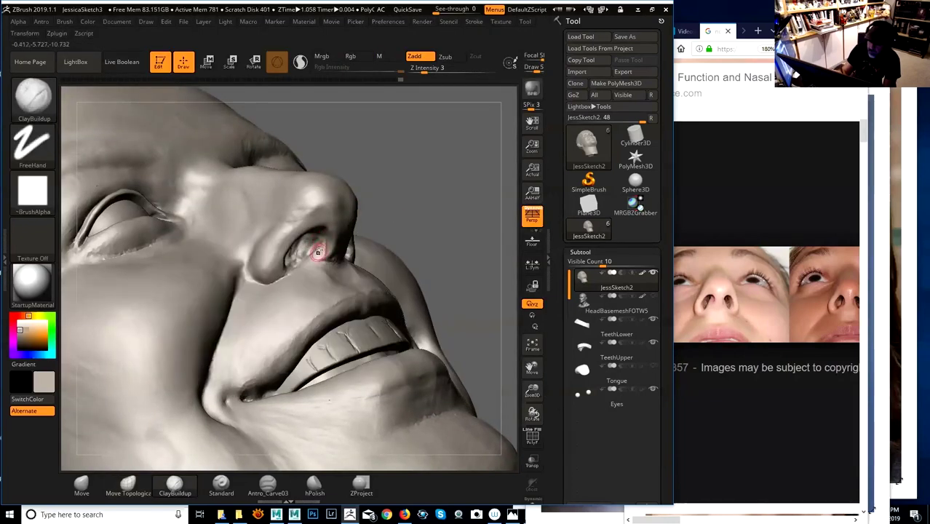
pyautogui.moveTo(405, 216); pyautogui.dragTo(330, 272)
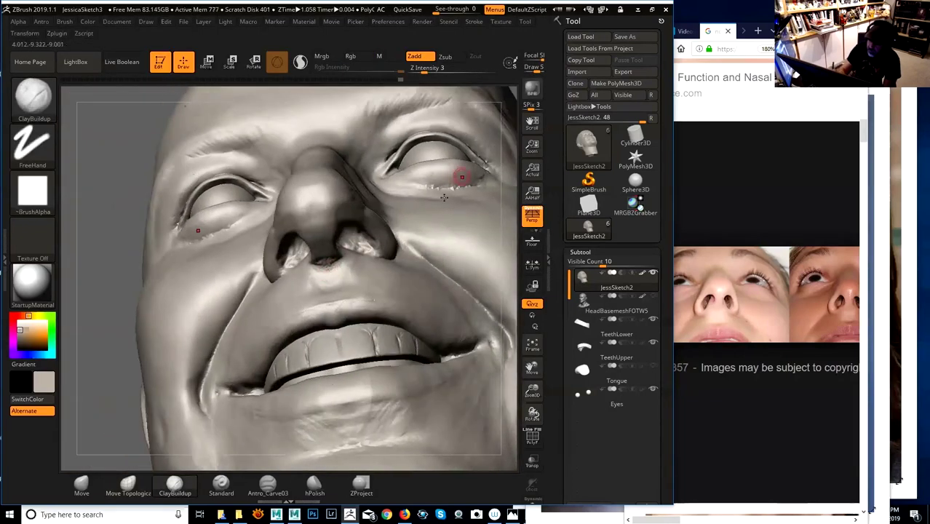
pyautogui.moveTo(120, 354); pyautogui.dragTo(331, 288)
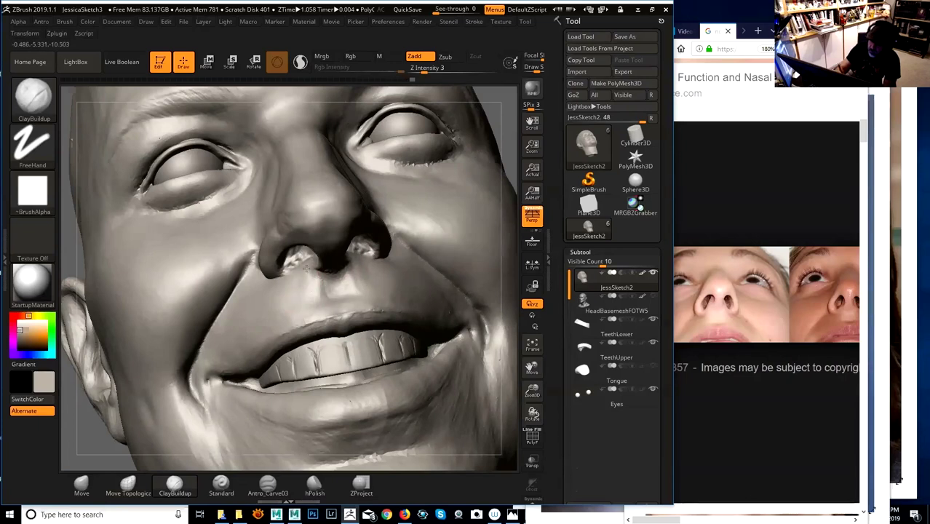
pyautogui.moveTo(512, 120); pyautogui.dragTo(512, 108)
pyautogui.moveTo(312, 265); pyautogui.dragTo(305, 268)
# - Fill the uneven surface inside the nostril with further ClayBuildup strokes from the side and from below
pyautogui.moveTo(480, 127); pyautogui.dragTo(512, 131)
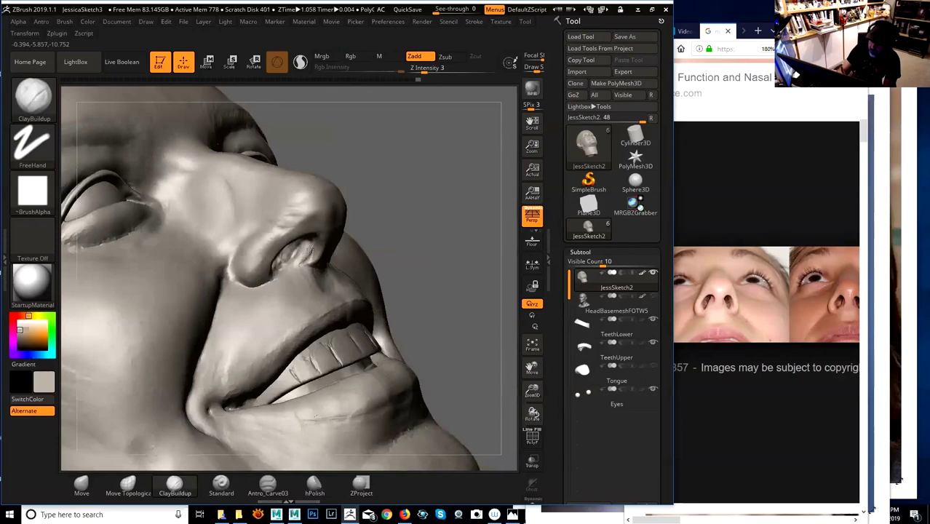
pyautogui.moveTo(394, 191)
pyautogui.mouseDown()
pyautogui.moveTo(331, 191)
pyautogui.moveTo(392, 194)
pyautogui.mouseUp()
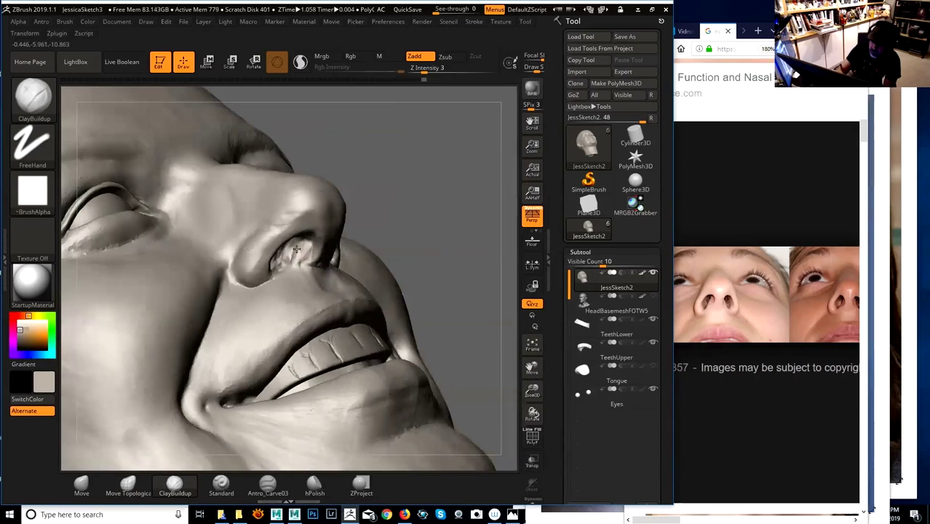
pyautogui.moveTo(398, 197); pyautogui.dragTo(375, 190, button='right')
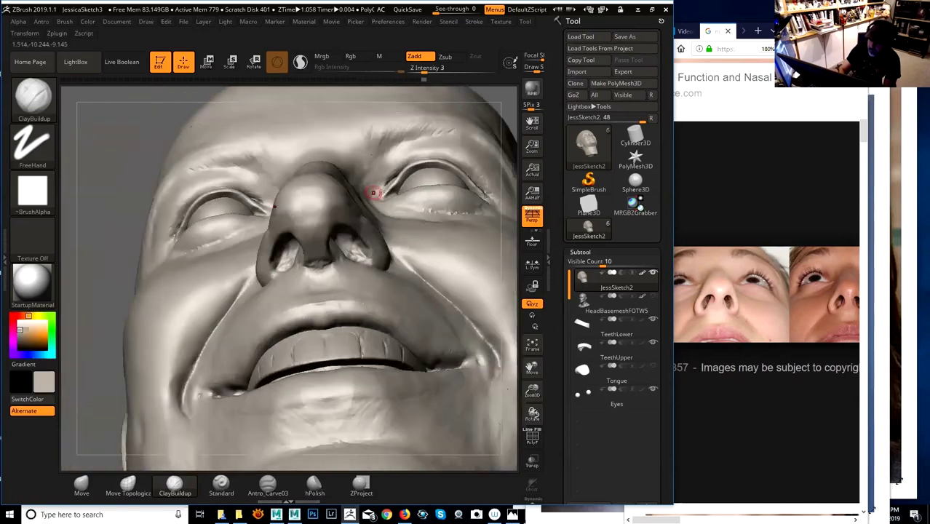
pyautogui.moveTo(125, 269); pyautogui.dragTo(297, 255, button='right')
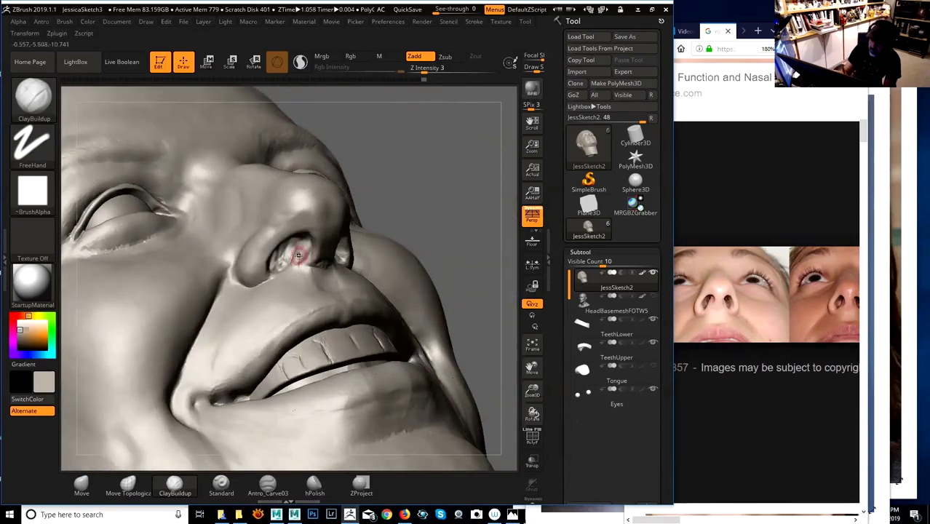
pyautogui.moveTo(325, 225); pyautogui.dragTo(421, 185, button='right')
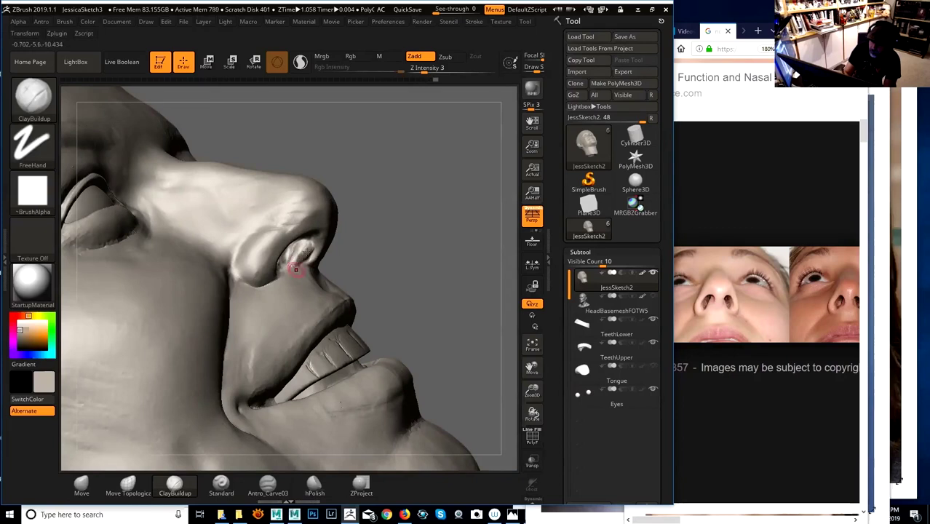
# - Smooth the base of the columella where it meets the upper lip
pyautogui.moveTo(486, 201); pyautogui.dragTo(400, 193)
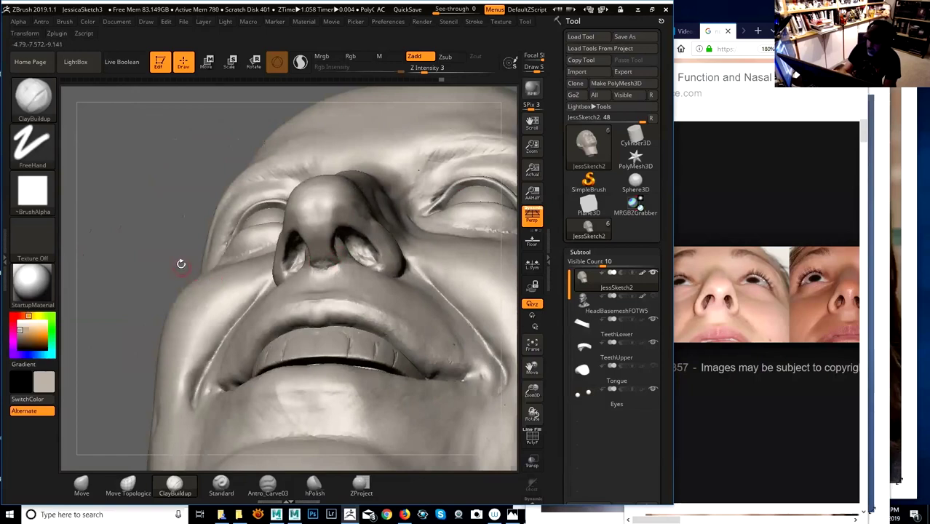
pyautogui.moveTo(181, 264); pyautogui.dragTo(275, 222, button='right')
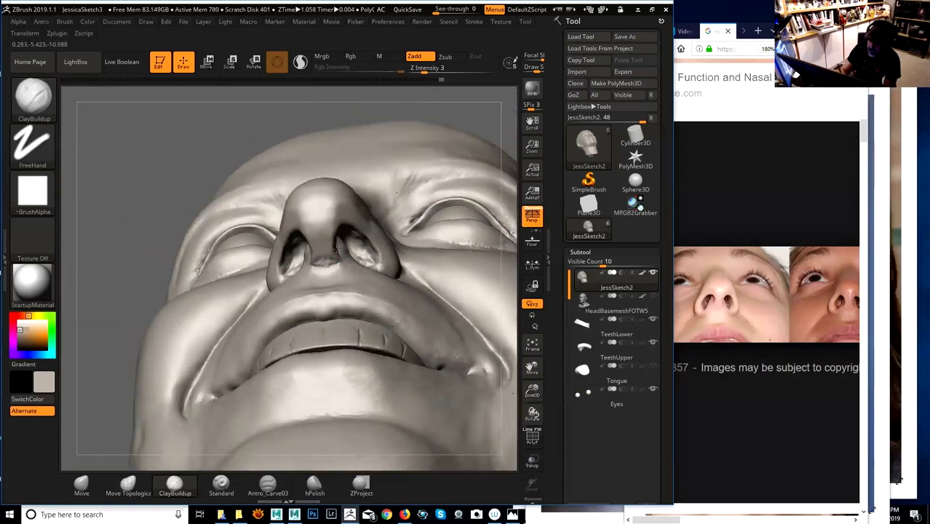
pyautogui.moveTo(334, 254)
pyautogui.mouseDown()
pyautogui.moveTo(332, 263)
pyautogui.moveTo(334, 255)
pyautogui.mouseUp()
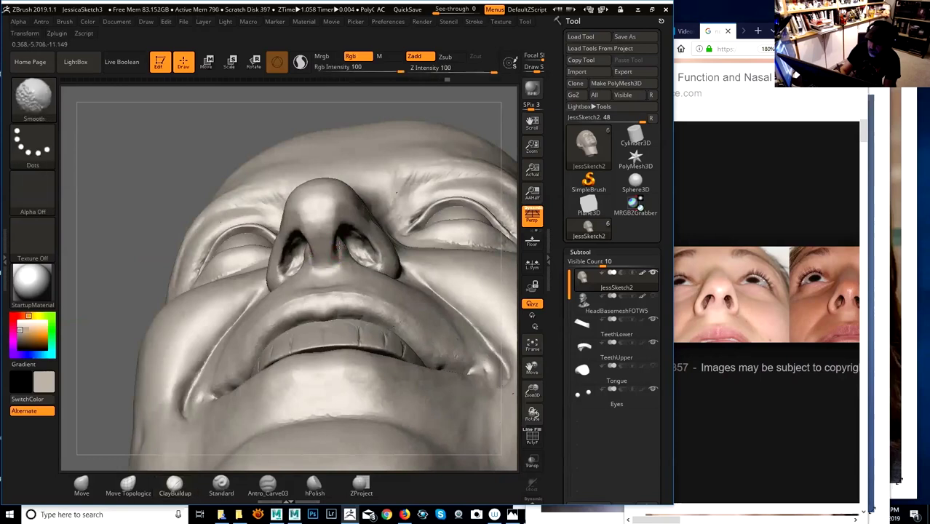
# - Adjust the ClayBuildup brush and add short strokes to the lower inner part of the nostril
pyautogui.moveTo(348, 220)
pyautogui.mouseDown(button='right')
pyautogui.moveTo(322, 245)
pyautogui.moveTo(393, 166)
pyautogui.moveTo(303, 260)
pyautogui.mouseUp(button='right')
pyautogui.press('space')
pyautogui.click(300, 263)
pyautogui.moveTo(299, 254); pyautogui.dragTo(291, 268)
pyautogui.moveTo(310, 254); pyautogui.dragTo(349, 256, button='right')
pyautogui.moveTo(305, 253); pyautogui.dragTo(307, 267)
pyautogui.moveTo(382, 191); pyautogui.dragTo(422, 195)
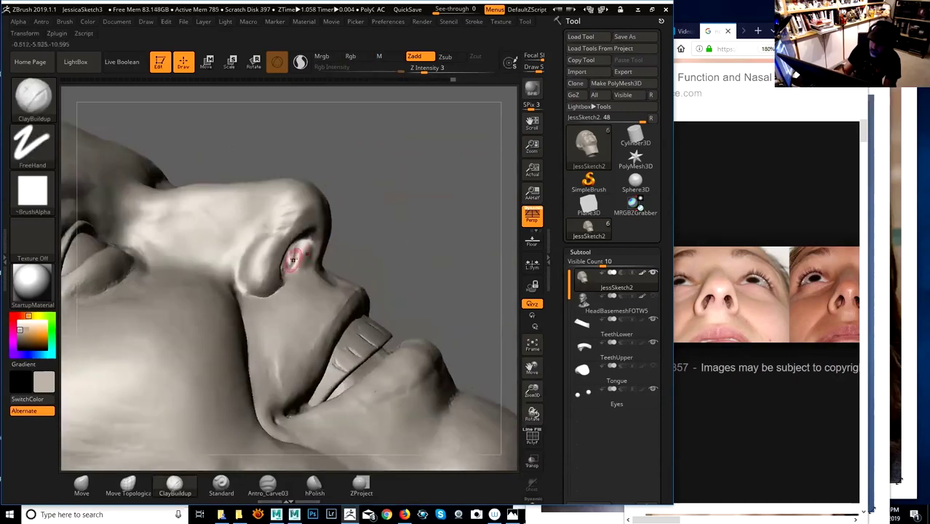
# - Resize the brush and refine the hollow behind the rear rim of the nostril with ClayBuildup
pyautogui.moveTo(359, 212); pyautogui.dragTo(336, 214)
pyautogui.press('space')
pyautogui.click(297, 263)
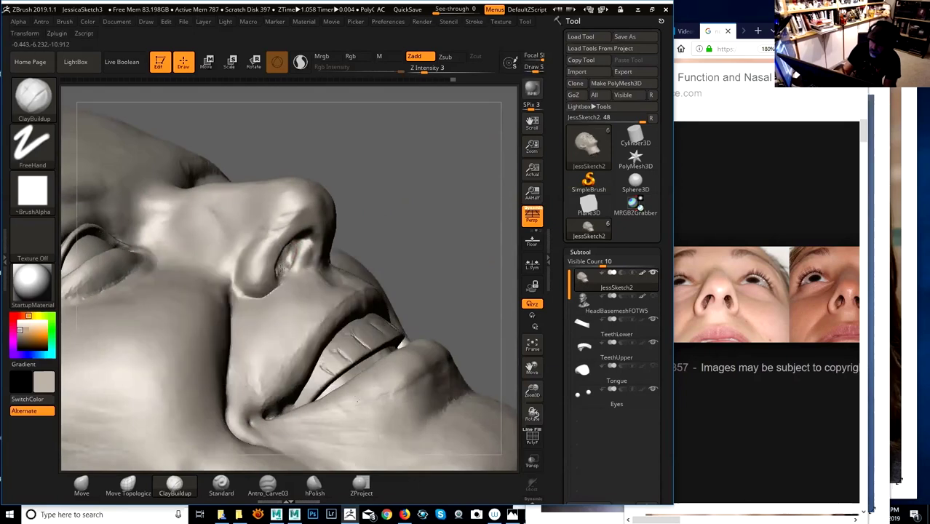
pyautogui.moveTo(348, 202); pyautogui.dragTo(285, 255, button='right')
pyautogui.rightClick(286, 255)
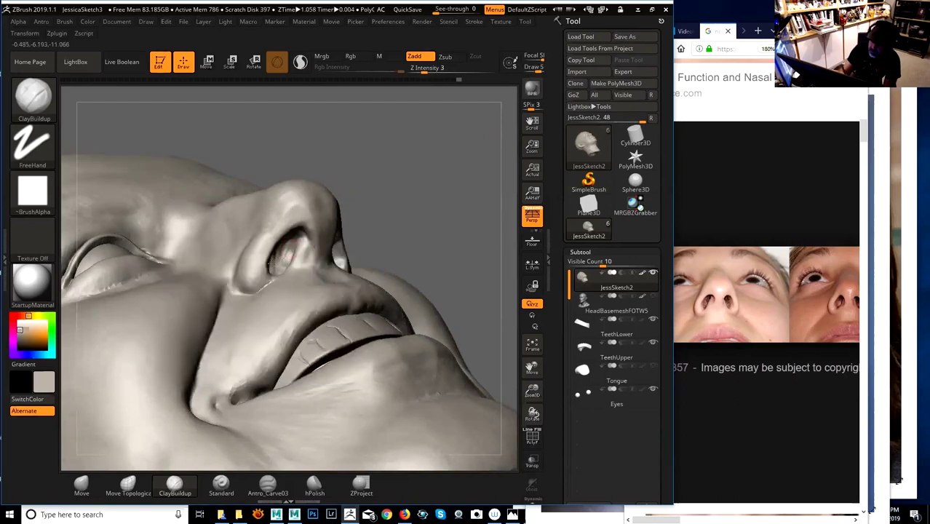
pyautogui.moveTo(376, 177)
pyautogui.mouseDown(button='right')
pyautogui.moveTo(417, 165)
pyautogui.moveTo(344, 180)
pyautogui.mouseUp(button='right')
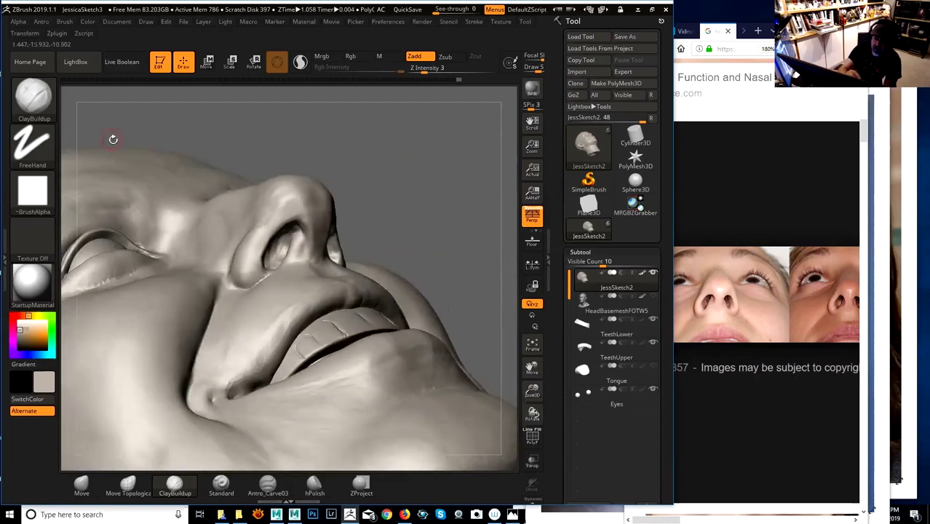
# - Shape the upper front edge of the nostril opening with the Standard brush at Z intensity 25
pyautogui.click(221, 484)
pyautogui.rightClick(297, 236)
pyautogui.moveTo(300, 237); pyautogui.dragTo(306, 236)
pyautogui.moveTo(388, 191); pyautogui.dragTo(380, 195, button='right')
pyautogui.rightClick(300, 223)
pyautogui.moveTo(300, 224); pyautogui.dragTo(294, 225)
pyautogui.rightClick(299, 235)
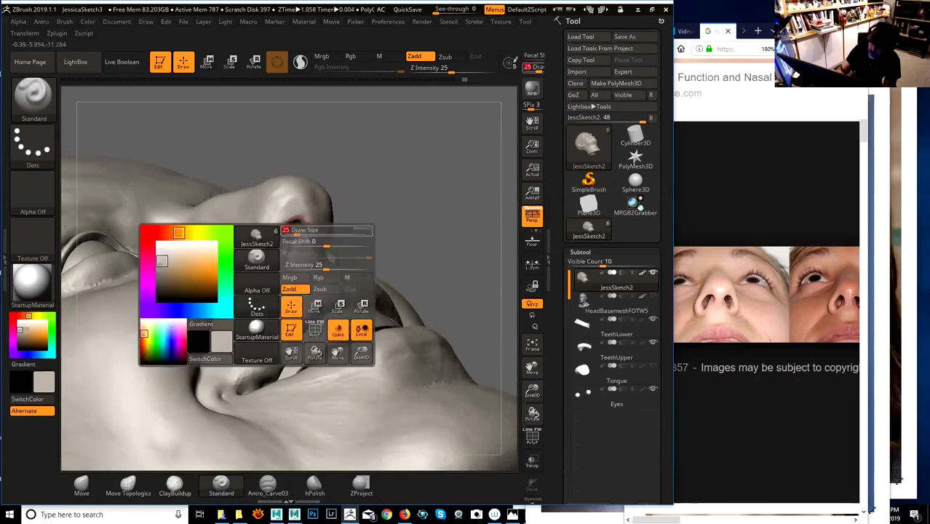
pyautogui.press('ctrl')
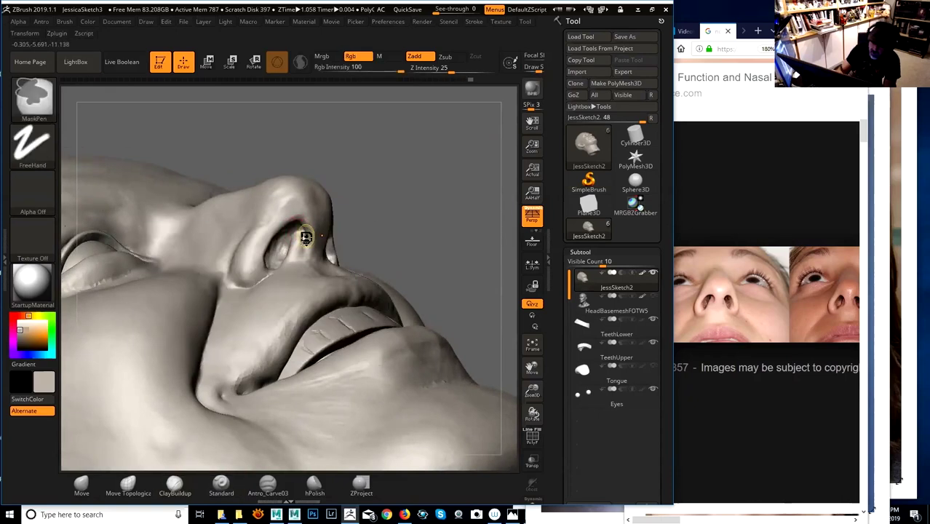
# - Carve the inner edge of the nostril opening with the Antro_Carve03 brush at Z intensity 7
pyautogui.click(269, 487)
pyautogui.rightClick(300, 235)
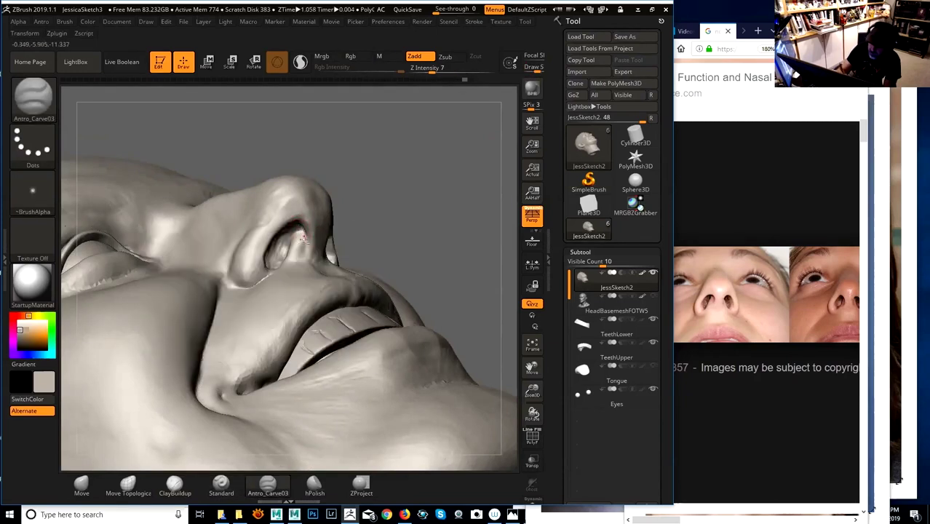
pyautogui.moveTo(388, 183); pyautogui.dragTo(270, 249)
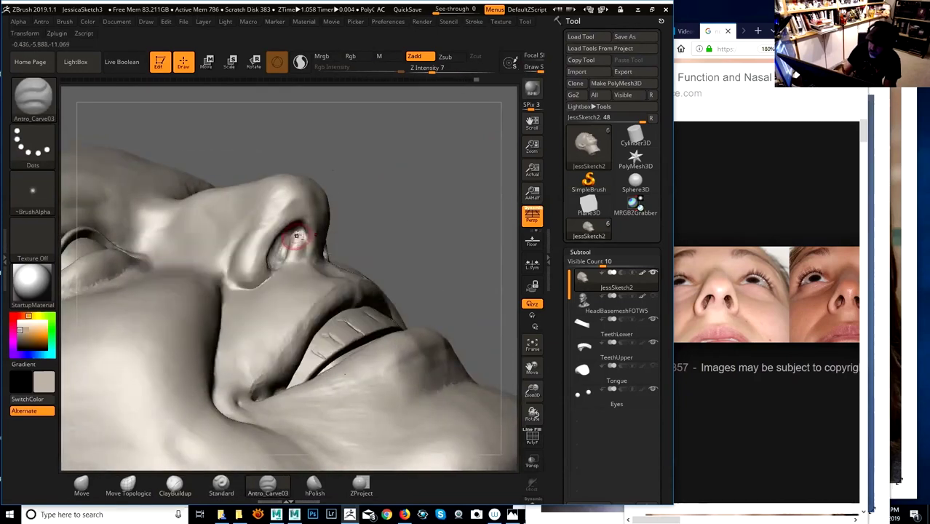
pyautogui.moveTo(289, 245); pyautogui.dragTo(293, 264)
pyautogui.moveTo(403, 190); pyautogui.dragTo(328, 208)
pyautogui.moveTo(458, 130)
pyautogui.mouseDown()
pyautogui.moveTo(430, 167)
pyautogui.moveTo(460, 126)
pyautogui.moveTo(433, 138)
pyautogui.moveTo(437, 158)
pyautogui.moveTo(473, 144)
pyautogui.mouseUp()
pyautogui.press('space')
# - Smooth the outer side of the nostril wing and its crease against the cheek
pyautogui.press('shift')
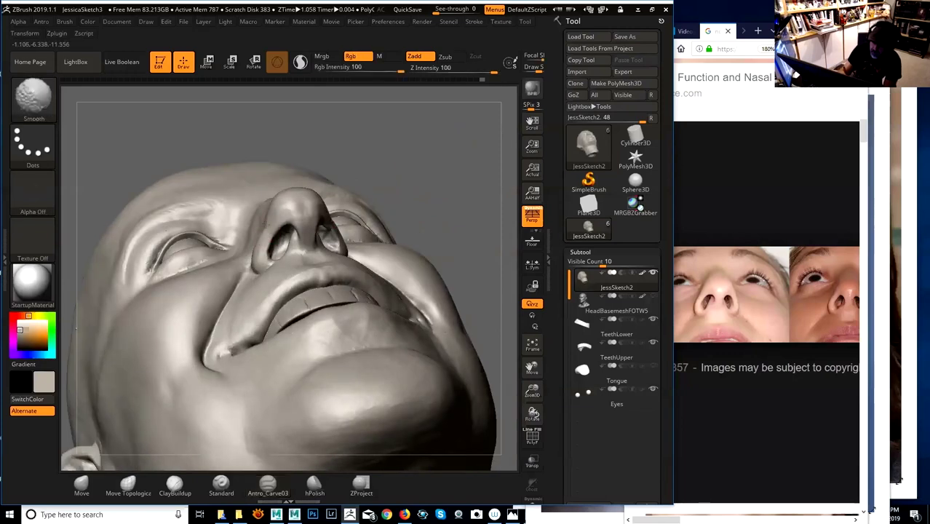
pyautogui.keyDown('shift'); pyautogui.moveTo(270, 215); pyautogui.dragTo(267, 230); pyautogui.keyUp('shift')
pyautogui.moveTo(346, 181); pyautogui.dragTo(380, 170)
pyautogui.moveTo(254, 237)
pyautogui.keyDown('shift'); pyautogui.mouseDown()
pyautogui.moveTo(269, 260)
pyautogui.moveTo(256, 274)
pyautogui.mouseUp(); pyautogui.keyUp('shift')
pyautogui.moveTo(394, 166)
pyautogui.mouseDown()
pyautogui.moveTo(442, 160)
pyautogui.moveTo(430, 162)
pyautogui.moveTo(437, 247)
pyautogui.moveTo(473, 278)
pyautogui.moveTo(452, 277)
pyautogui.moveTo(466, 321)
pyautogui.mouseUp()
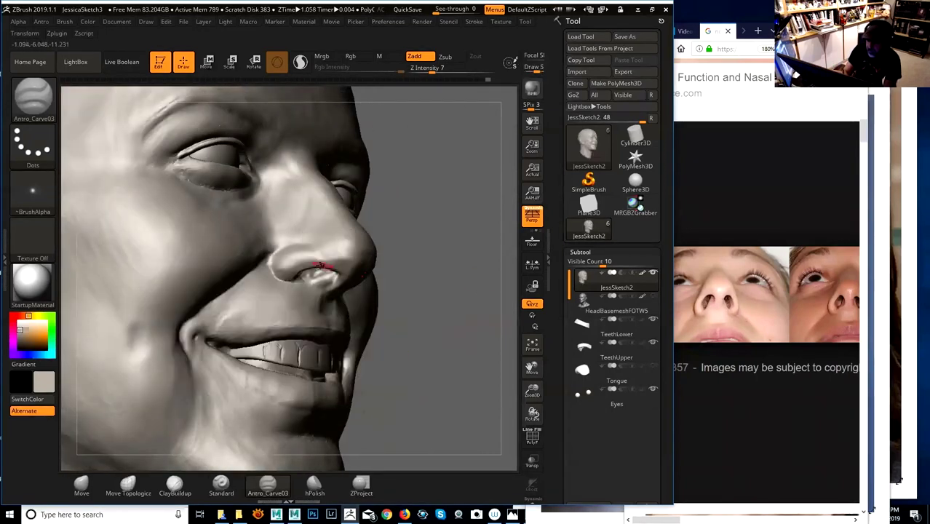
# - Smooth the transition between the nostril wing and the nose tip from three-quarter views
pyautogui.press('shift')
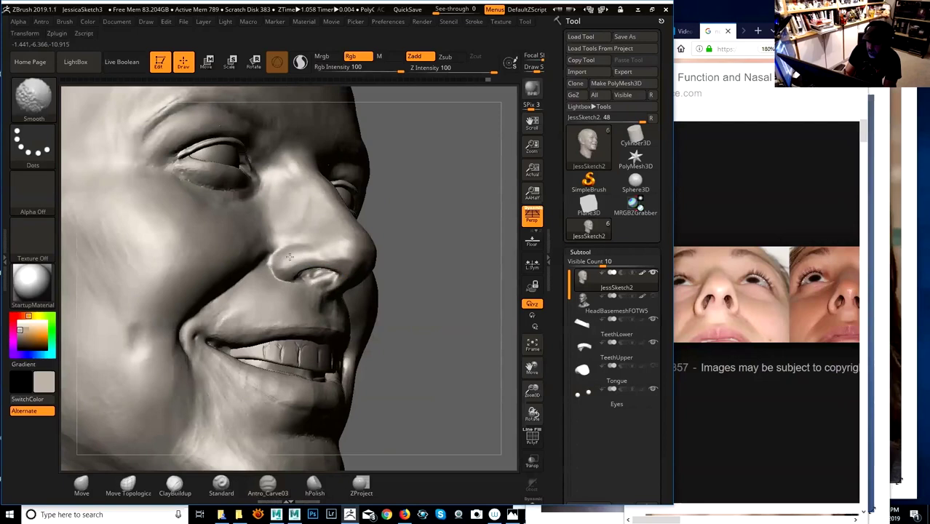
pyautogui.moveTo(395, 212); pyautogui.dragTo(313, 251)
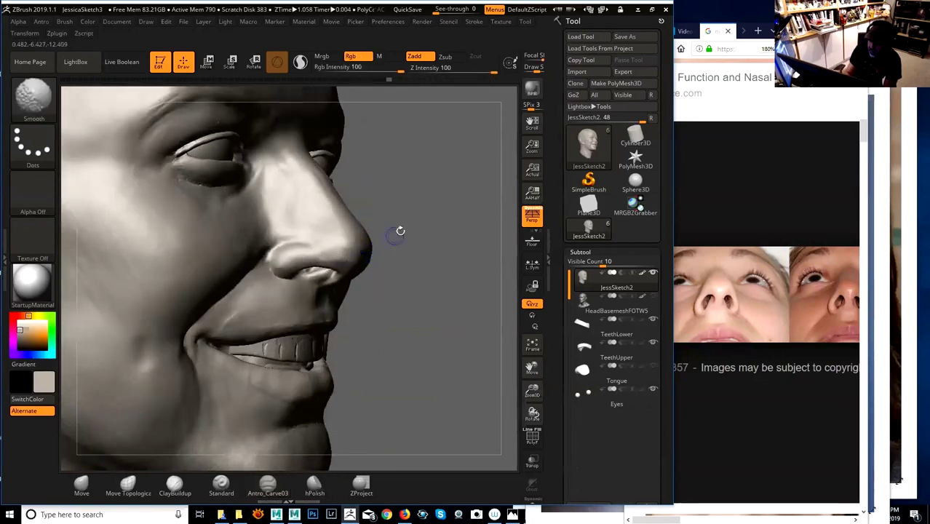
pyautogui.moveTo(400, 231); pyautogui.dragTo(343, 251)
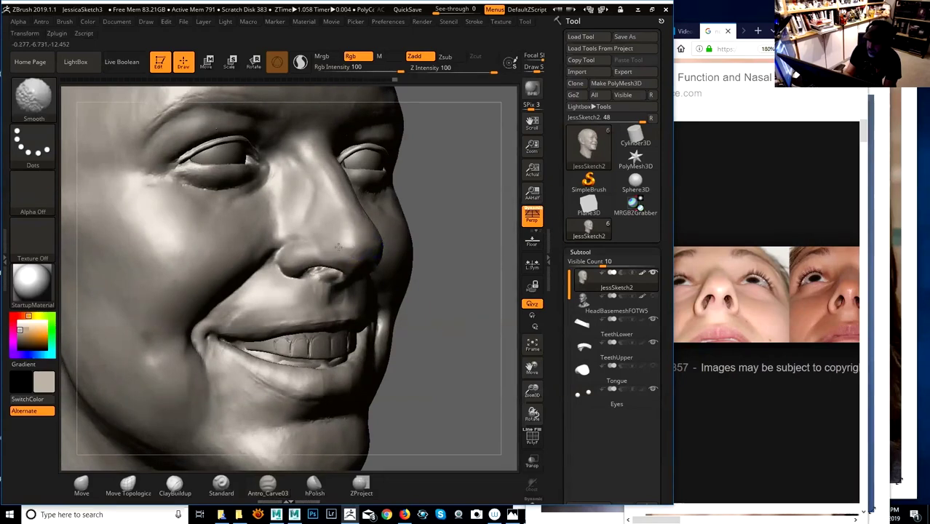
pyautogui.moveTo(440, 202); pyautogui.dragTo(365, 245)
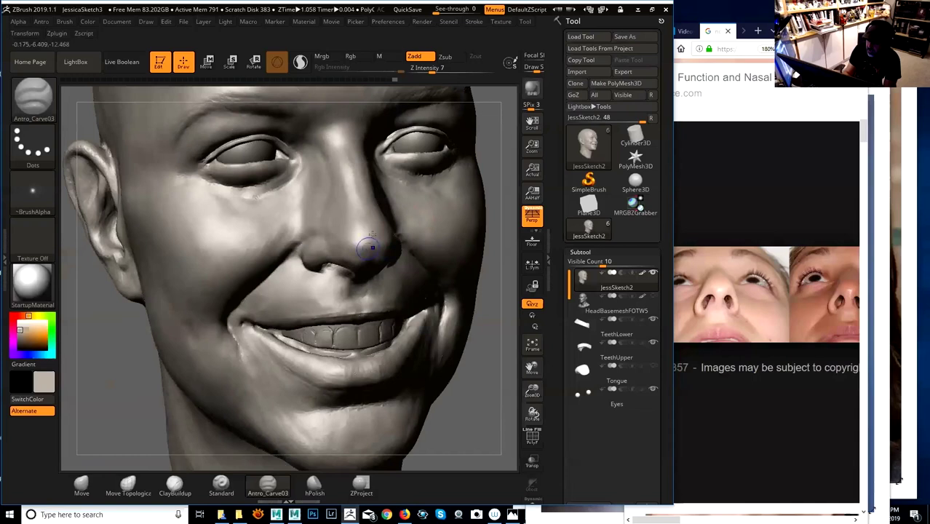
# - Enable Sculptris Pro, adjust the brush size, and carve and smooth the sides of the nose tip
pyautogui.moveTo(400, 241); pyautogui.dragTo(381, 246, button='right')
pyautogui.moveTo(176, 371)
pyautogui.mouseDown()
pyautogui.moveTo(191, 364)
pyautogui.moveTo(157, 360)
pyautogui.moveTo(173, 342)
pyautogui.moveTo(179, 361)
pyautogui.mouseUp()
pyautogui.click(302, 64)
pyautogui.press('space')
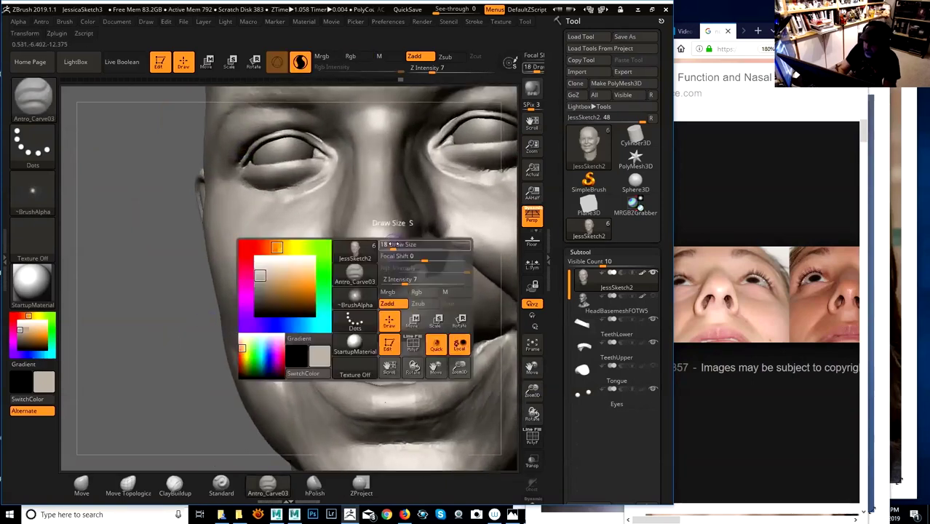
pyautogui.press('shift')
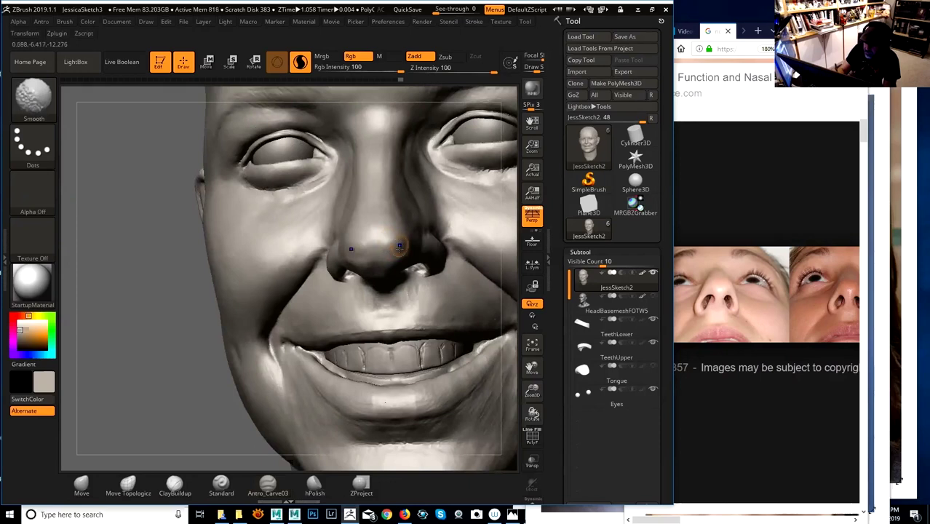
pyautogui.press('space')
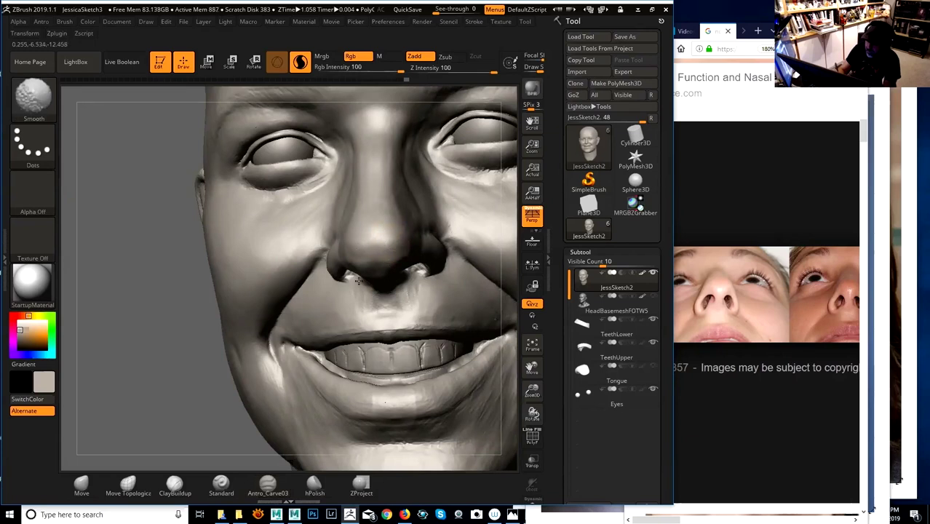
pyautogui.moveTo(166, 385); pyautogui.dragTo(342, 280)
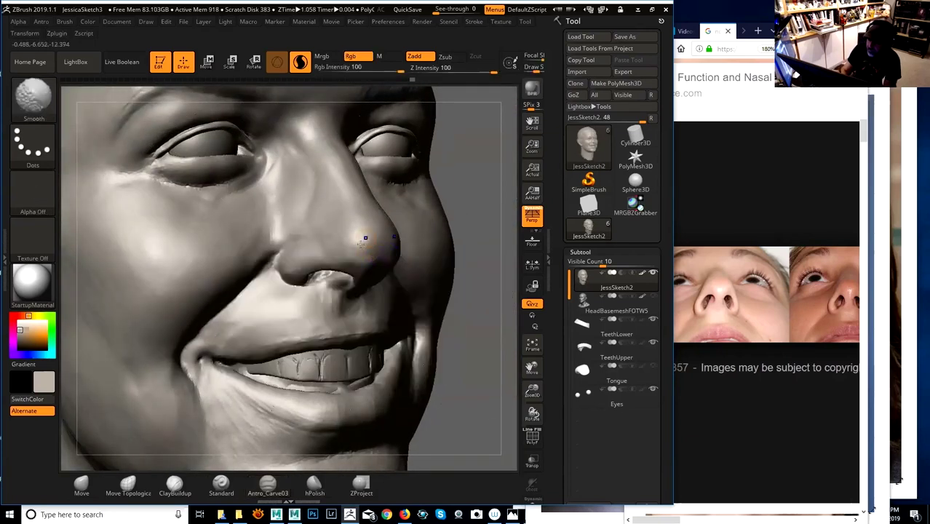
# - Turn off Sculptris Pro, smooth around the nose at full-head scale, and return to a front view
pyautogui.click(300, 61)
pyautogui.moveTo(484, 202)
pyautogui.mouseDown()
pyautogui.moveTo(471, 188)
pyautogui.moveTo(471, 219)
pyautogui.moveTo(482, 224)
pyautogui.moveTo(465, 219)
pyautogui.moveTo(466, 228)
pyautogui.moveTo(487, 232)
pyautogui.moveTo(474, 228)
pyautogui.moveTo(364, 305)
pyautogui.mouseUp()
pyautogui.press('shift')
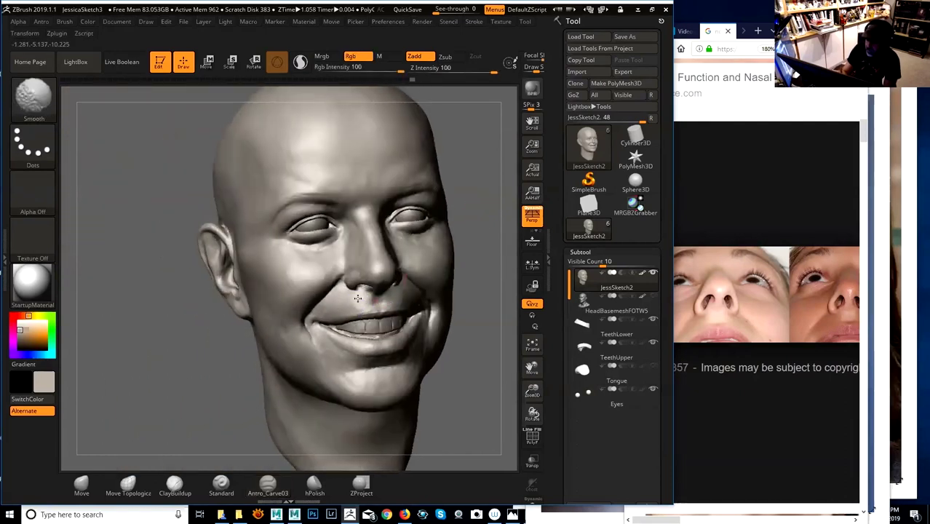
pyautogui.moveTo(408, 271); pyautogui.dragTo(384, 263)
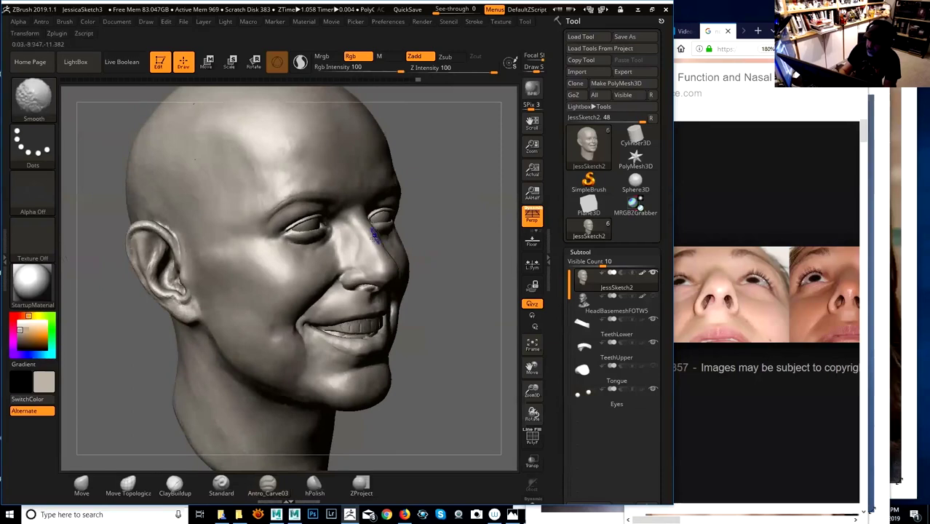
pyautogui.moveTo(442, 201); pyautogui.dragTo(377, 227)
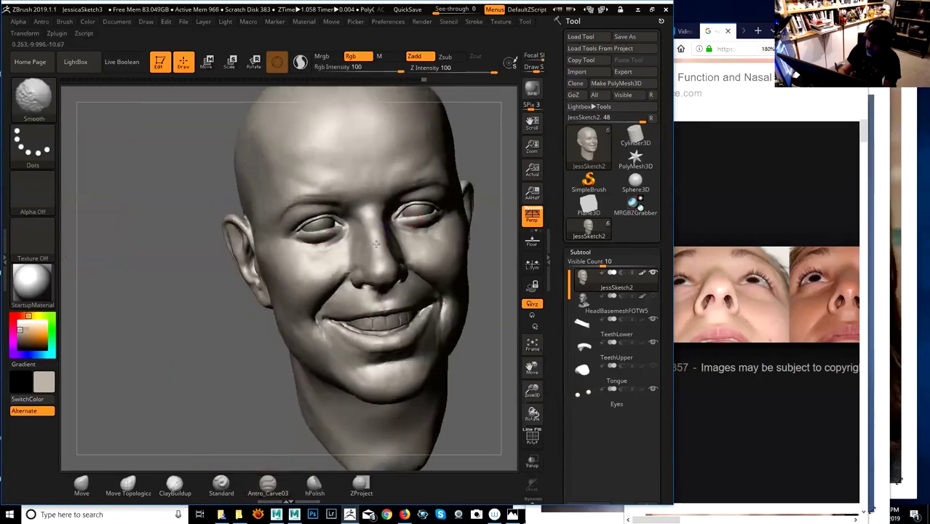
pyautogui.keyDown('shift'); pyautogui.moveTo(226, 375); pyautogui.dragTo(431, 406); pyautogui.keyUp('shift')
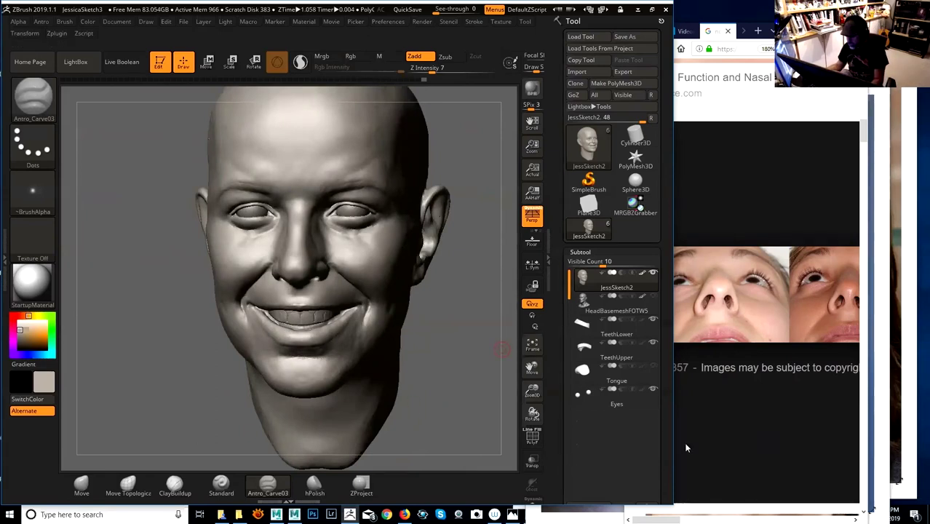
pyautogui.click(239, 514)
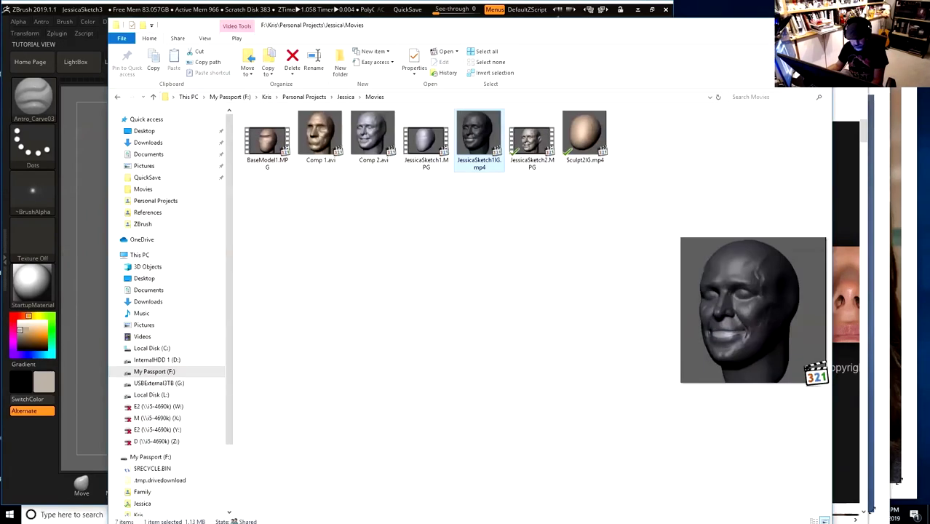
pyautogui.click(776, 25)
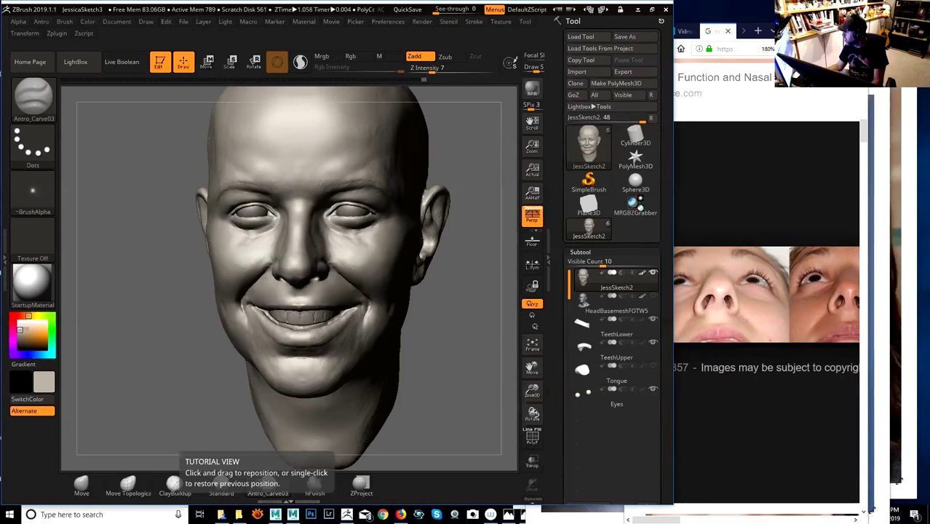
# - Switch to the Photos app and examine the smiling faces in DSC_0111mod.jpg up close
pyautogui.hotkey('alt', 'Tab')
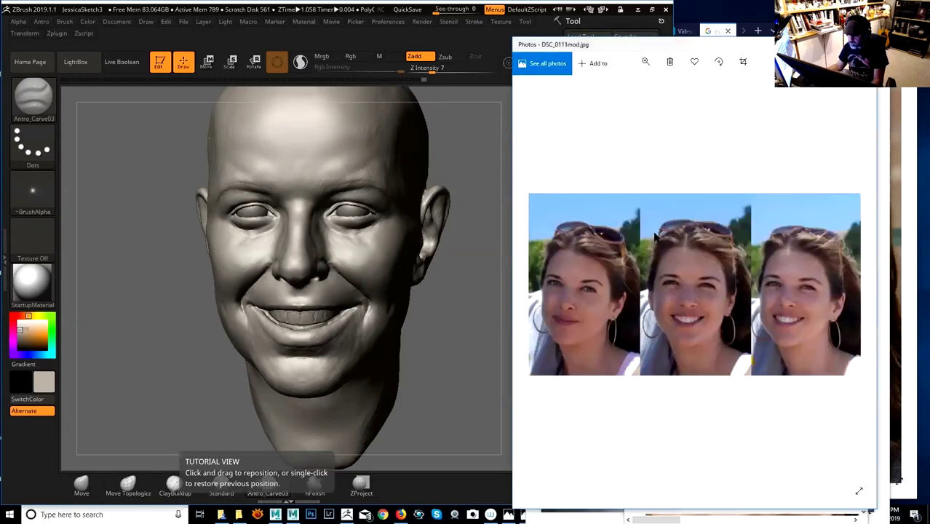
pyautogui.scroll(1, 663, 235)
pyautogui.scroll(1, 666, 235)
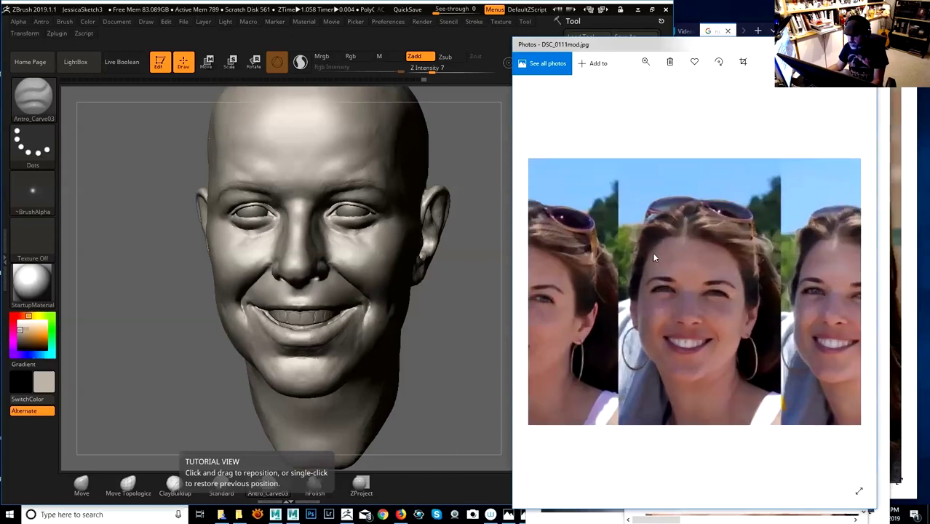
pyautogui.scroll(1, 652, 252)
pyautogui.moveTo(641, 311); pyautogui.dragTo(713, 312)
pyautogui.scroll(3, 713, 312)
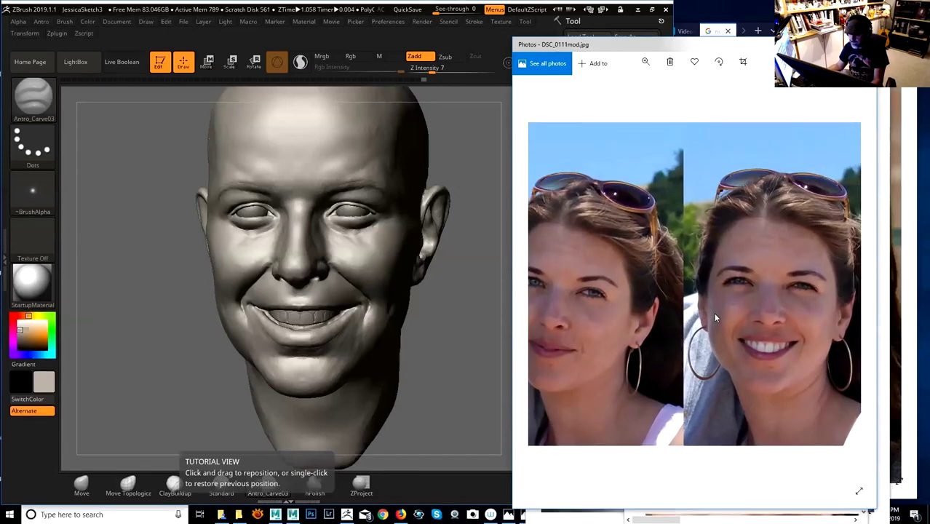
pyautogui.moveTo(802, 299); pyautogui.dragTo(835, 300)
pyautogui.moveTo(716, 298); pyautogui.dragTo(591, 302)
pyautogui.moveTo(734, 280); pyautogui.dragTo(697, 272)
pyautogui.moveTo(760, 268); pyautogui.dragTo(689, 251)
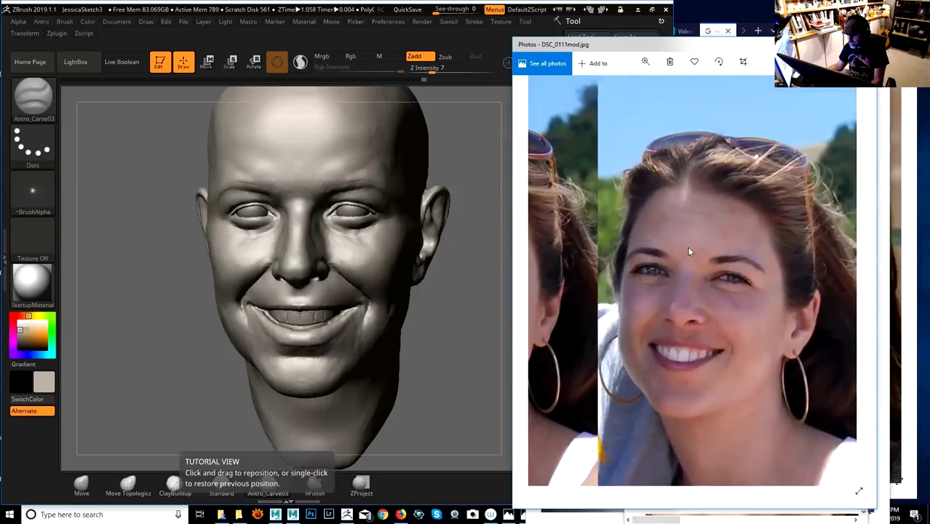
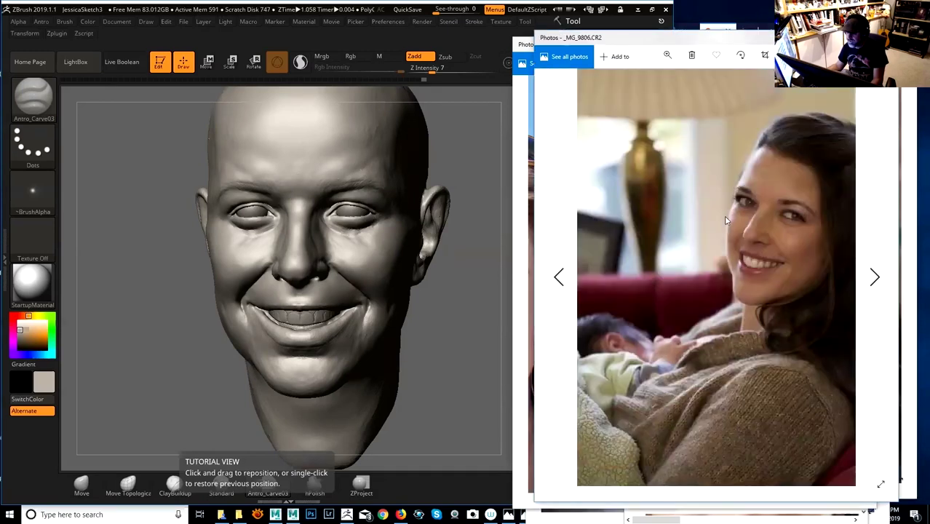
# - Examine the smiling face in the _MG_9806.CR2 reference photo up close and shift its window aside
pyautogui.scroll(5, 727, 219)
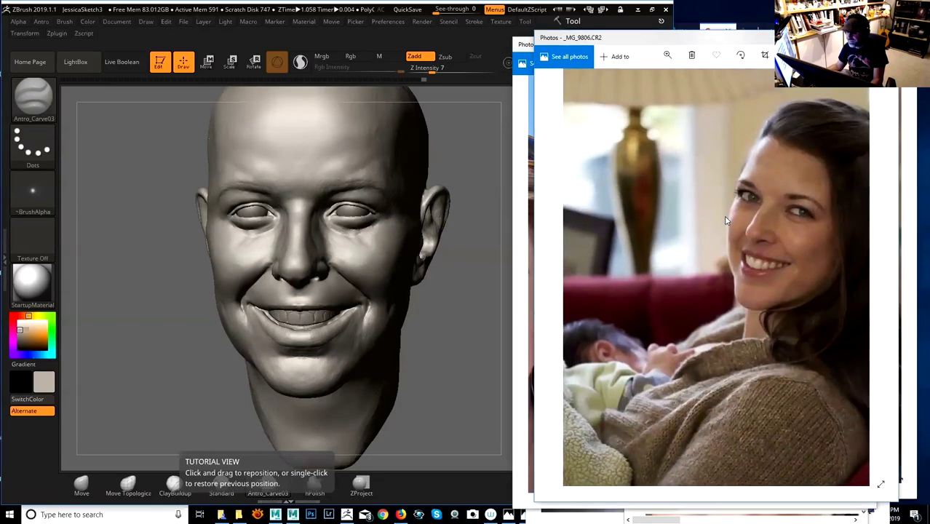
pyautogui.moveTo(775, 232); pyautogui.dragTo(763, 289)
pyautogui.scroll(2, 760, 292)
pyautogui.scroll(-1, 762, 288)
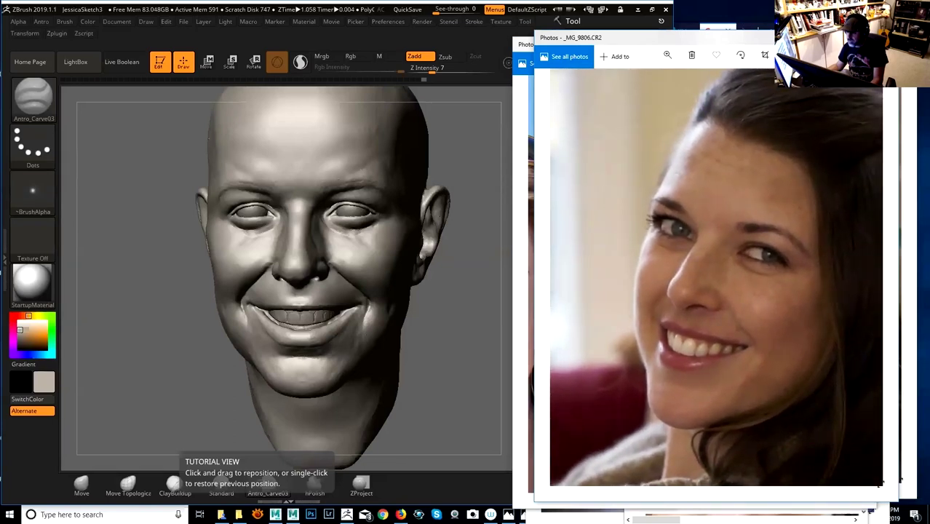
pyautogui.moveTo(661, 38); pyautogui.dragTo(688, 29)
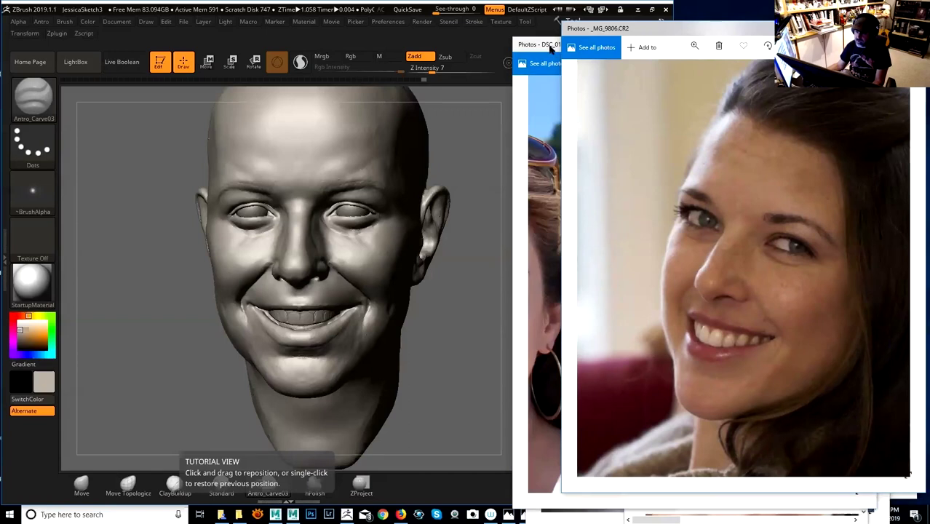
# - Return to ZBrush, turn the head to the reference photo's three-quarter angle, and place the photo beside it
pyautogui.click(551, 50)
pyautogui.click(465, 292)
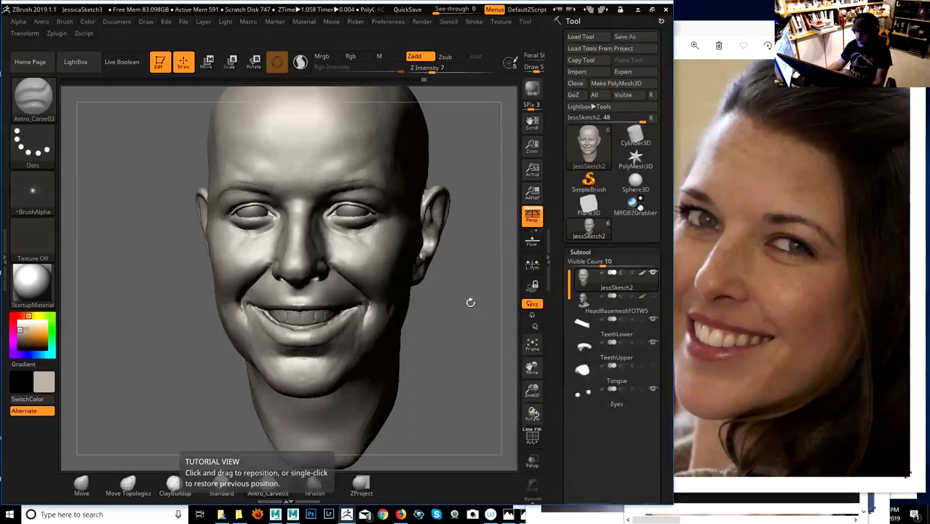
pyautogui.moveTo(472, 301); pyautogui.dragTo(462, 296)
pyautogui.click(691, 89)
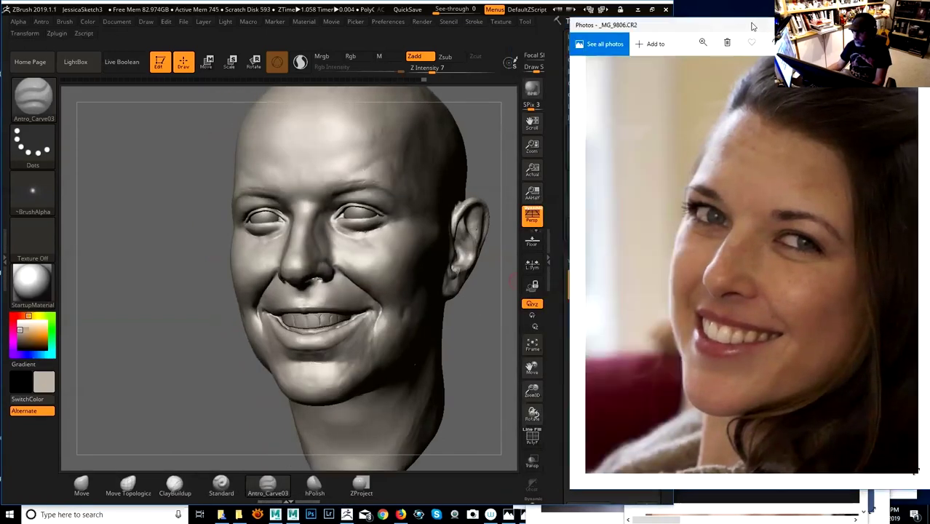
pyautogui.moveTo(469, 316); pyautogui.dragTo(417, 315)
pyautogui.moveTo(483, 314); pyautogui.dragTo(495, 336)
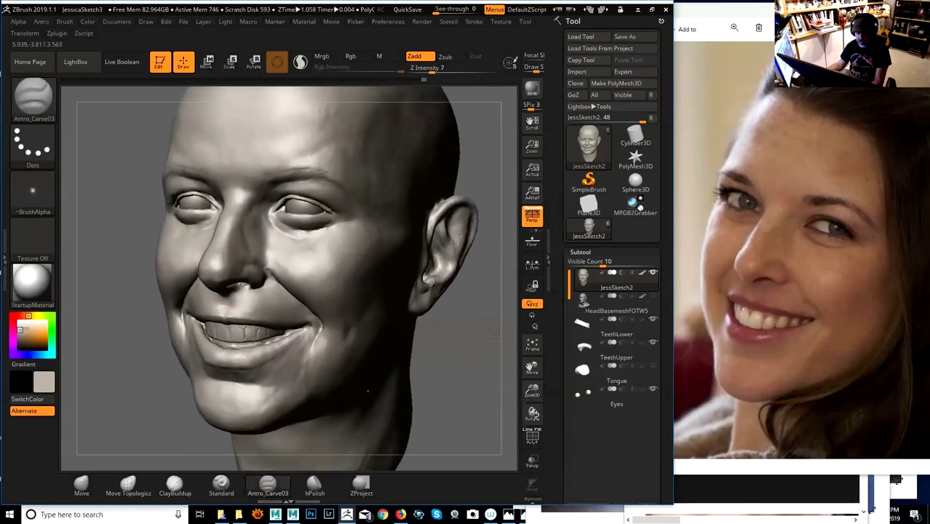
# - Make the TeethUpper subtool active and switch to the Move brush
pyautogui.moveTo(591, 348)
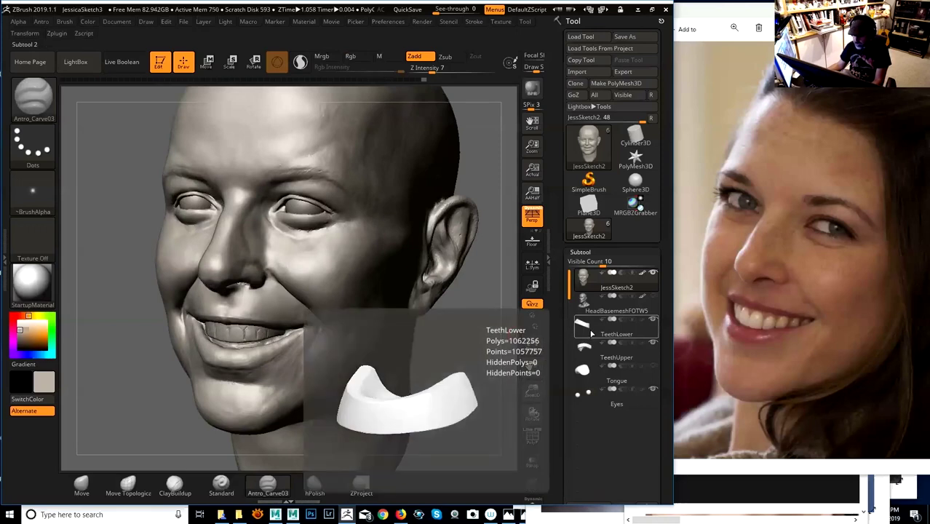
pyautogui.click(591, 348)
pyautogui.press('space')
pyautogui.click(33, 98)
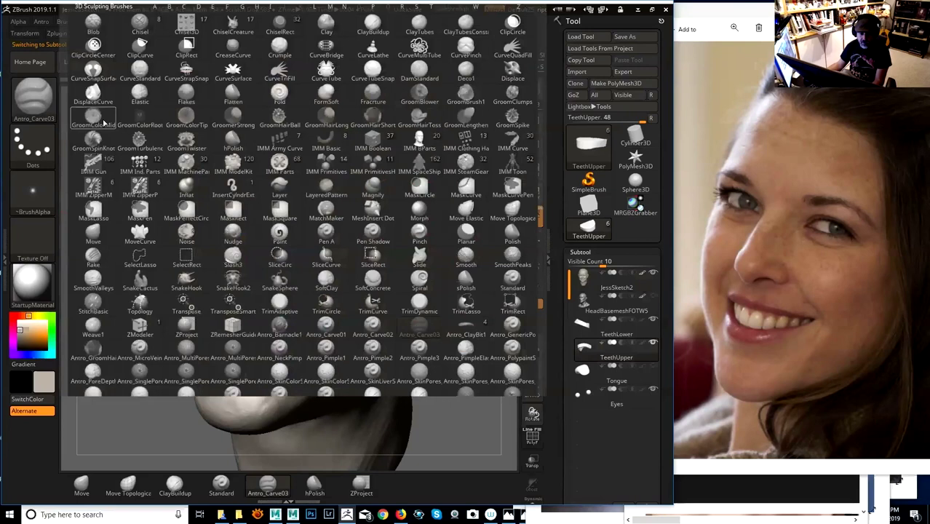
pyautogui.click(419, 327)
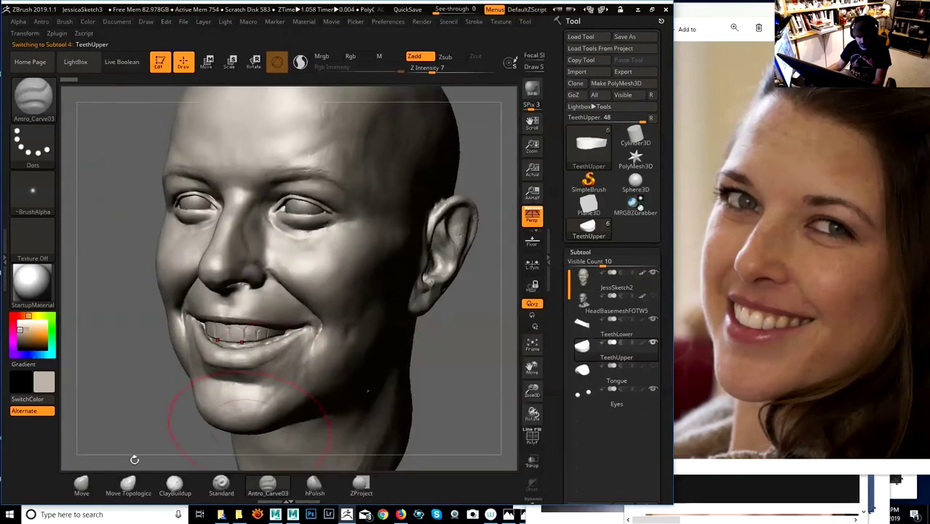
pyautogui.click(92, 492)
pyautogui.moveTo(492, 394)
pyautogui.mouseDown()
pyautogui.moveTo(501, 339)
pyautogui.moveTo(480, 336)
pyautogui.mouseUp()
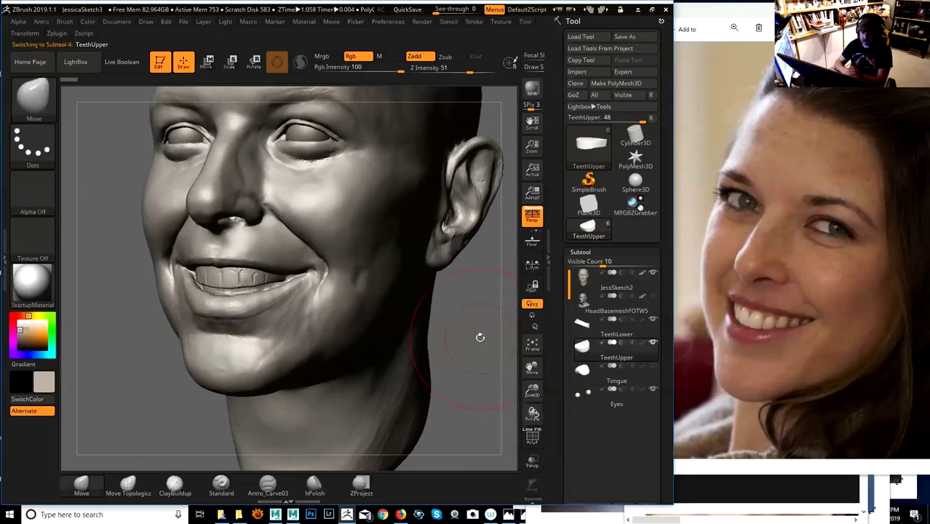
# - Adjust the Move brush size and reshape the front upper teeth to match the reference smile
pyautogui.press('space')
pyautogui.moveTo(345, 267); pyautogui.dragTo(318, 267)
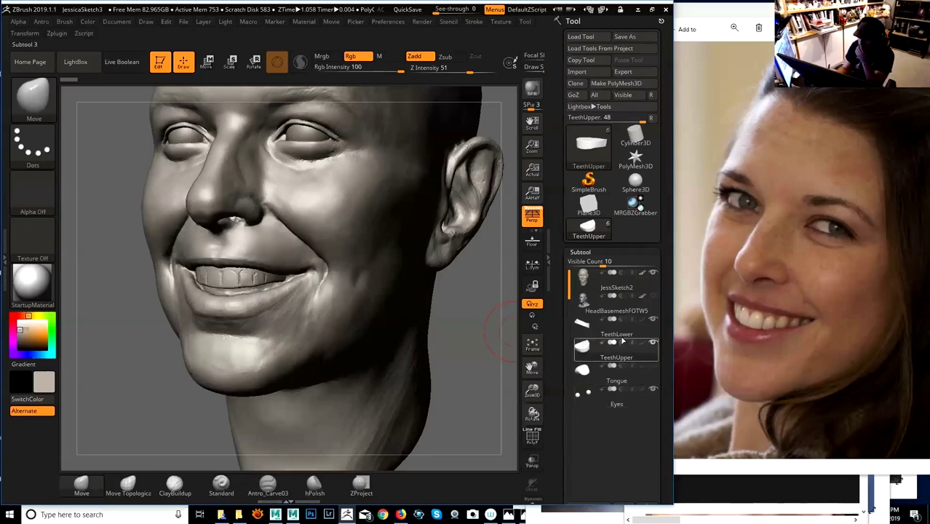
pyautogui.moveTo(587, 311)
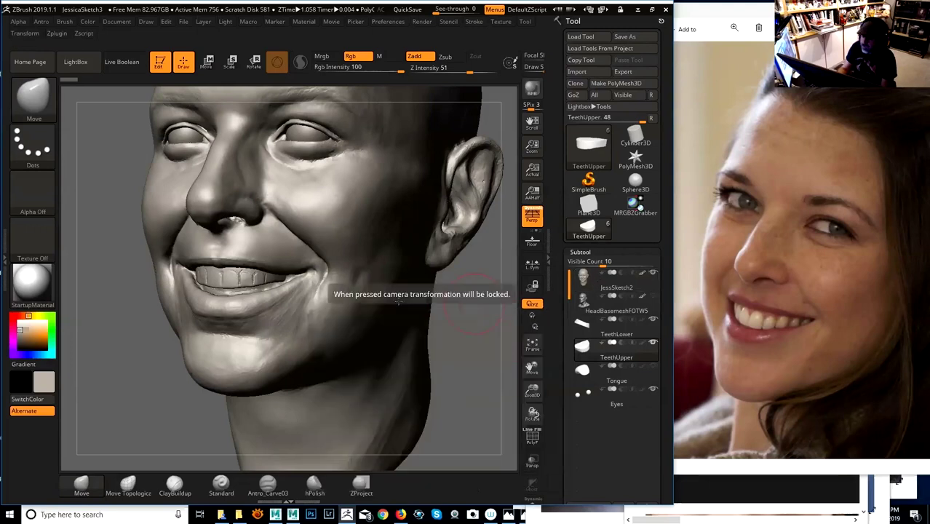
pyautogui.press('space')
pyautogui.press('space')
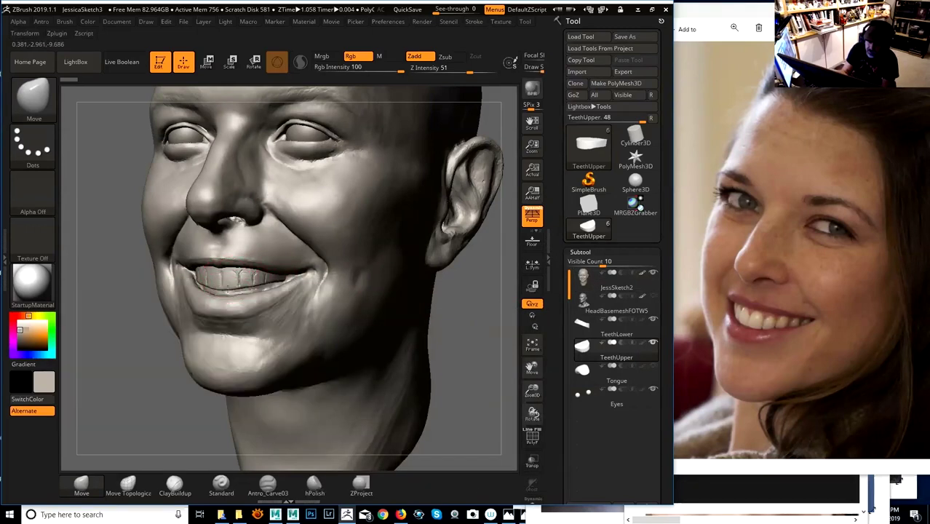
pyautogui.moveTo(237, 289); pyautogui.dragTo(249, 288)
pyautogui.press('space')
pyautogui.press('space')
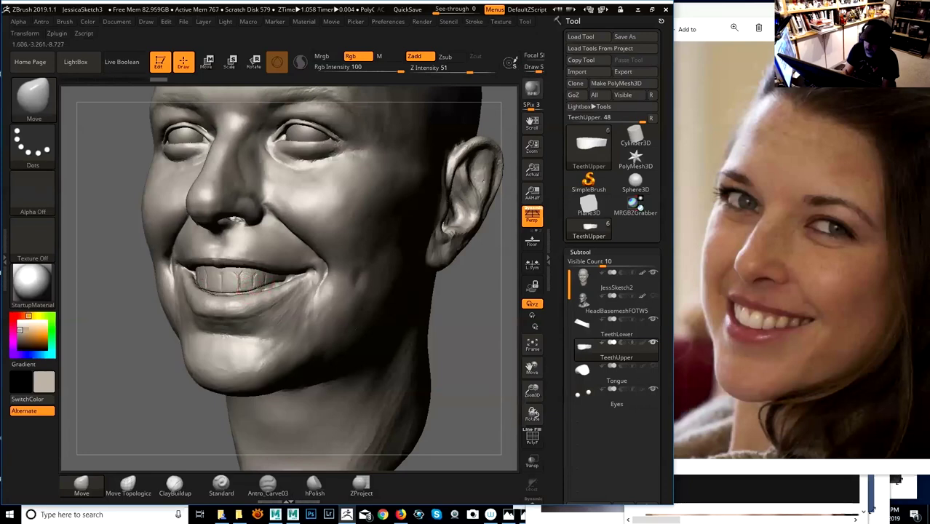
# - Nudge the side and middle upper teeth into place with the Move brush, checking them from three-quarter views
pyautogui.press('space')
pyautogui.moveTo(270, 286)
pyautogui.mouseDown()
pyautogui.moveTo(255, 286)
pyautogui.moveTo(282, 282)
pyautogui.moveTo(196, 276)
pyautogui.mouseUp()
pyautogui.moveTo(291, 278); pyautogui.dragTo(276, 280)
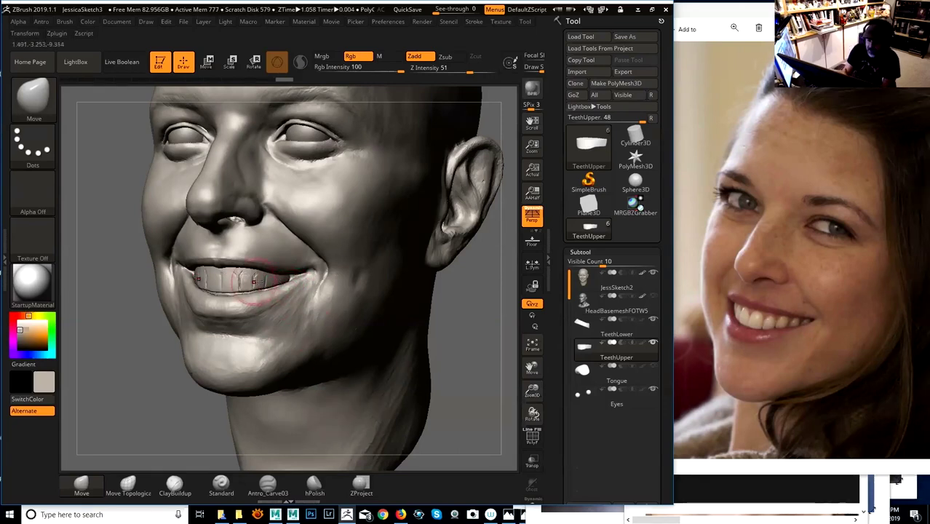
pyautogui.press('space')
pyautogui.moveTo(248, 276)
pyautogui.mouseDown()
pyautogui.moveTo(232, 275)
pyautogui.moveTo(241, 285)
pyautogui.moveTo(258, 282)
pyautogui.mouseUp()
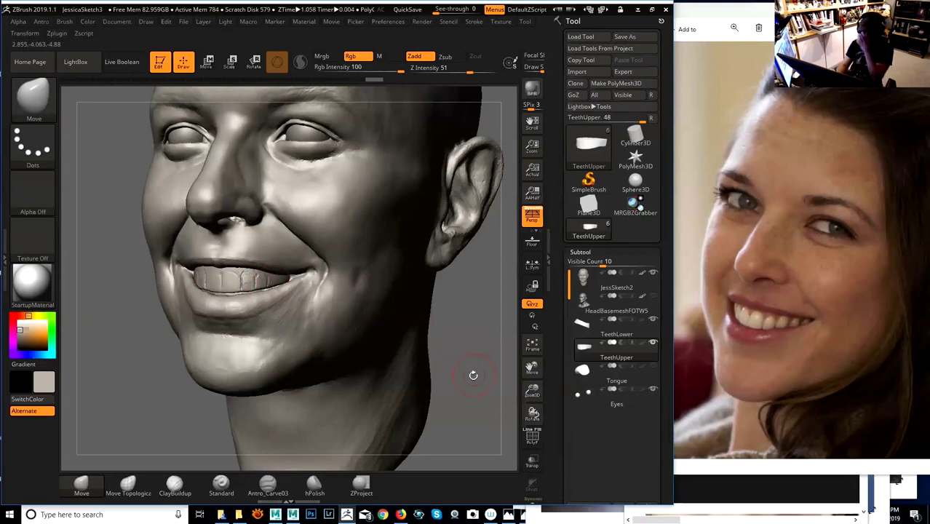
pyautogui.moveTo(469, 340); pyautogui.dragTo(449, 340)
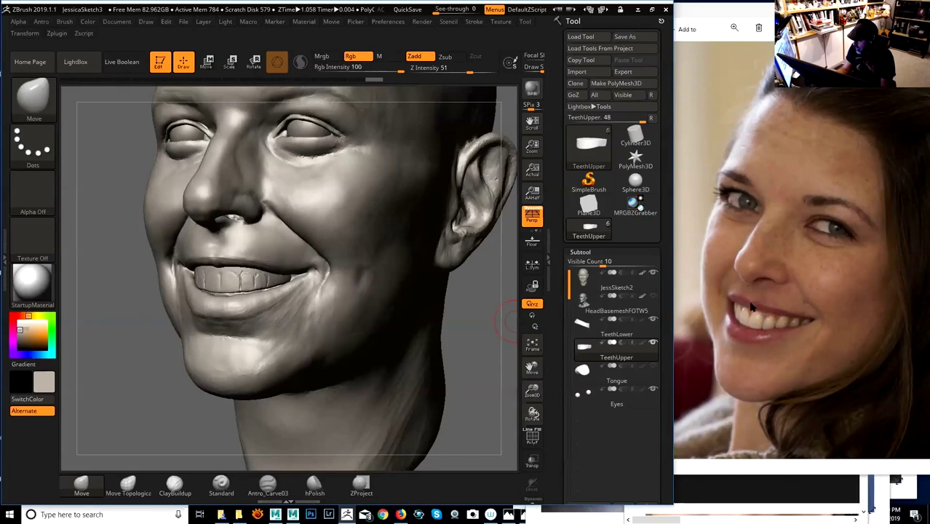
pyautogui.moveTo(498, 328); pyautogui.dragTo(480, 318)
pyautogui.press('space')
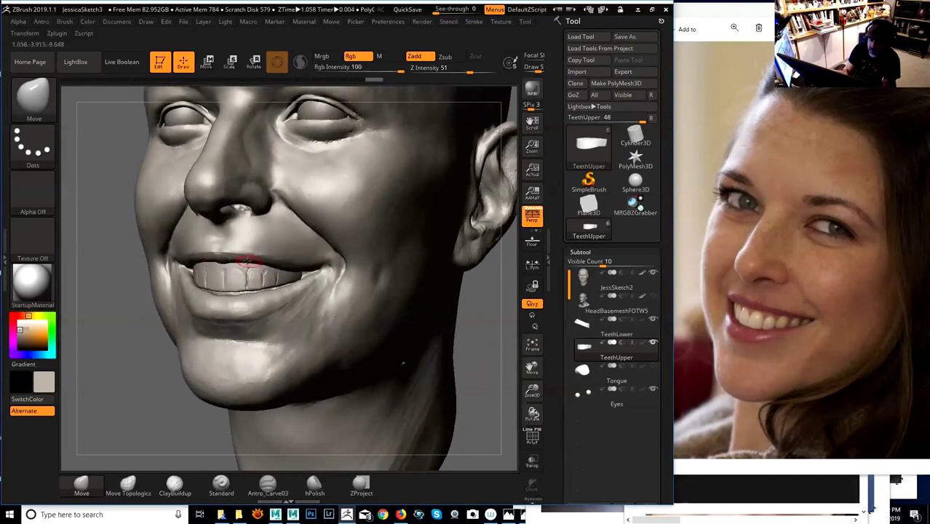
pyautogui.press('shift')
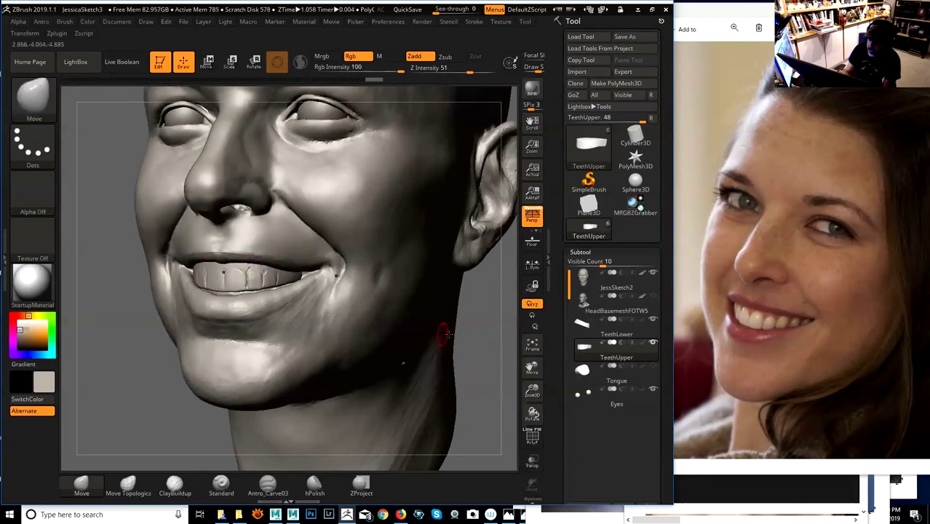
pyautogui.moveTo(466, 333); pyautogui.dragTo(494, 329)
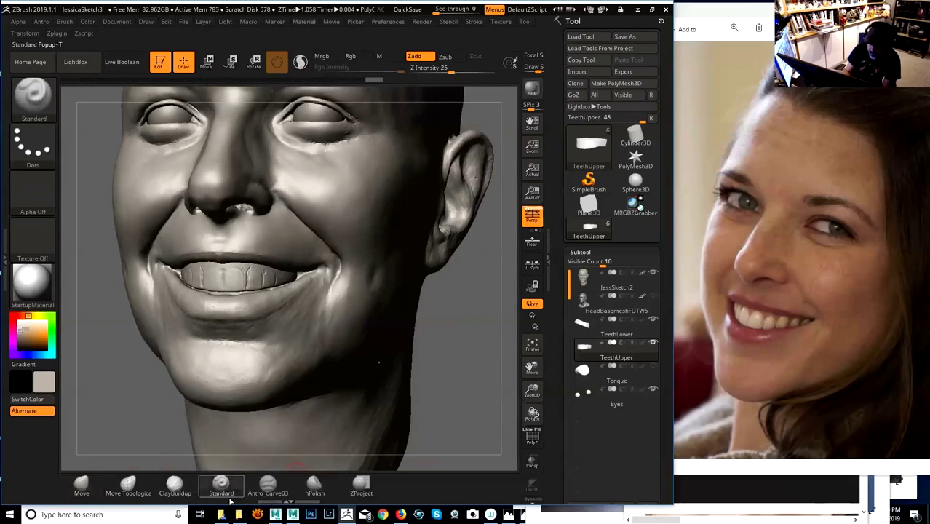
# - Switch to the Antro_Carve03 brush and refine the upper front teeth from a frontal view
pyautogui.click(268, 485)
pyautogui.moveTo(482, 342); pyautogui.dragTo(504, 350)
pyautogui.press('space')
pyautogui.moveTo(248, 274); pyautogui.dragTo(254, 275)
pyautogui.moveTo(451, 322); pyautogui.dragTo(501, 320)
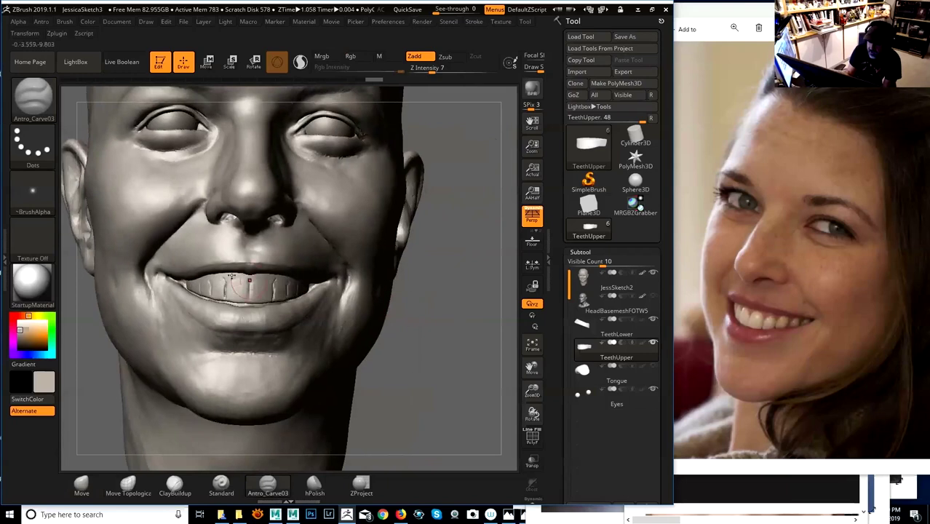
# - Make the JessSketch2 head subtool active and carve the middle of the upper lip above the teeth
pyautogui.keyDown('alt'); pyautogui.click(208, 266); pyautogui.keyUp('alt')
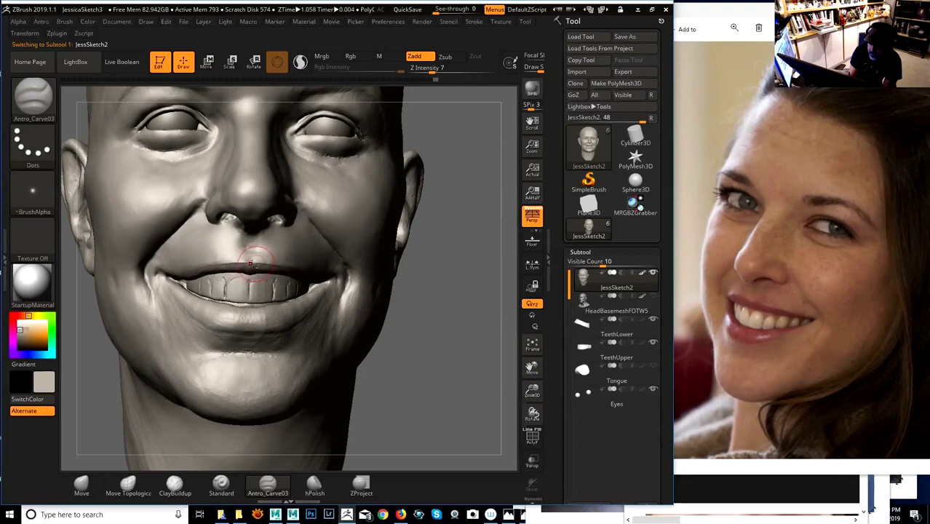
pyautogui.moveTo(261, 263); pyautogui.dragTo(259, 263)
pyautogui.moveTo(455, 320); pyautogui.dragTo(356, 301)
pyautogui.press('space')
pyautogui.moveTo(255, 275); pyautogui.dragTo(263, 276)
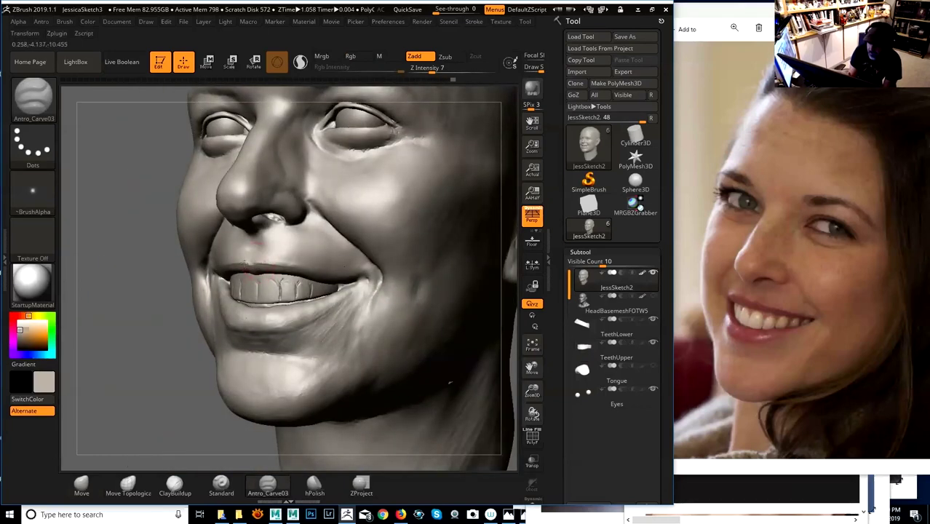
pyautogui.moveTo(179, 328)
pyautogui.mouseDown(button='right')
pyautogui.moveTo(174, 348)
pyautogui.moveTo(251, 280)
pyautogui.mouseUp(button='right')
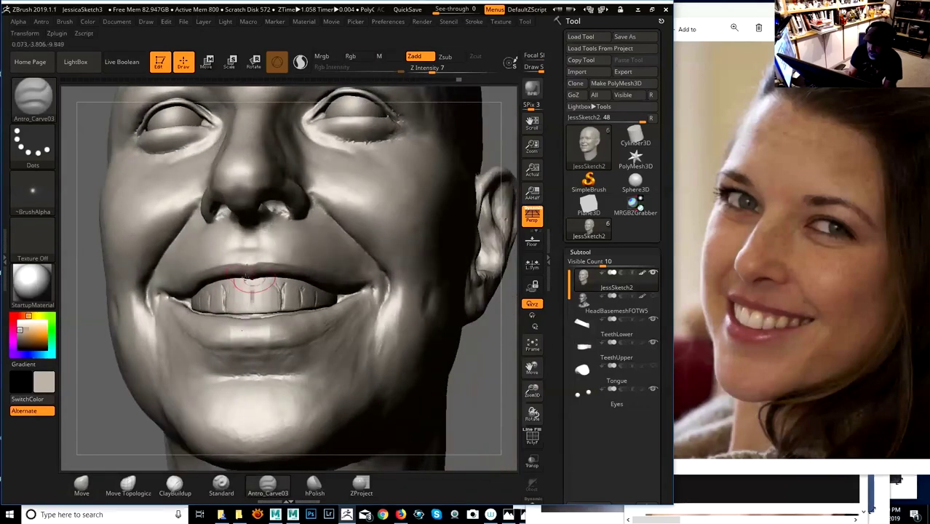
# - Adjust the Antro_Carve03 draw size and refine the upper lip's edge from a low front view
pyautogui.moveTo(498, 366); pyautogui.dragTo(407, 349)
pyautogui.press('space')
pyautogui.click(180, 289)
pyautogui.press('F1')
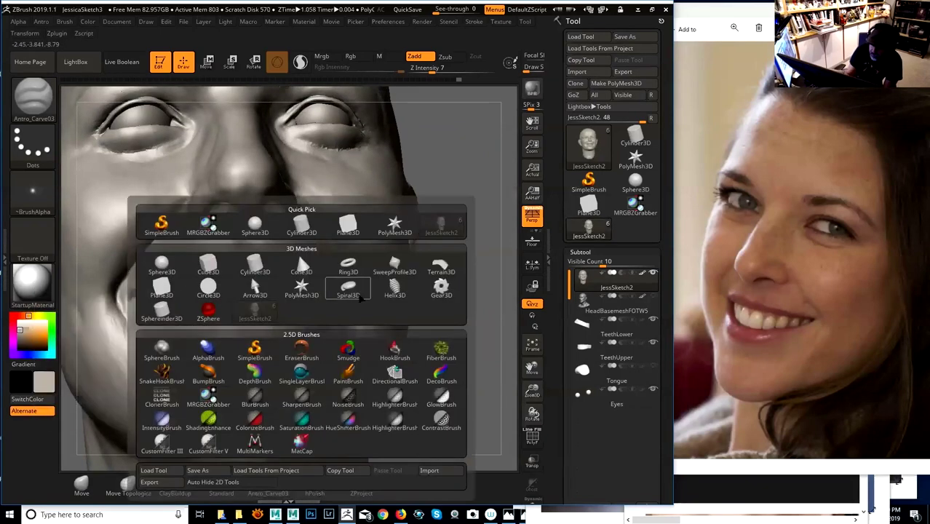
pyautogui.moveTo(490, 330); pyautogui.dragTo(452, 321)
pyautogui.rightClick(450, 321)
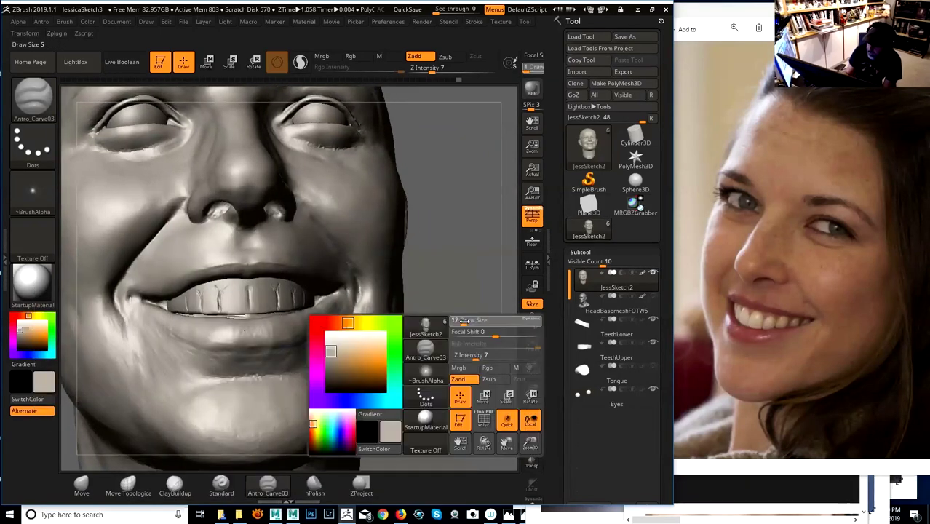
pyautogui.rightClick(403, 268)
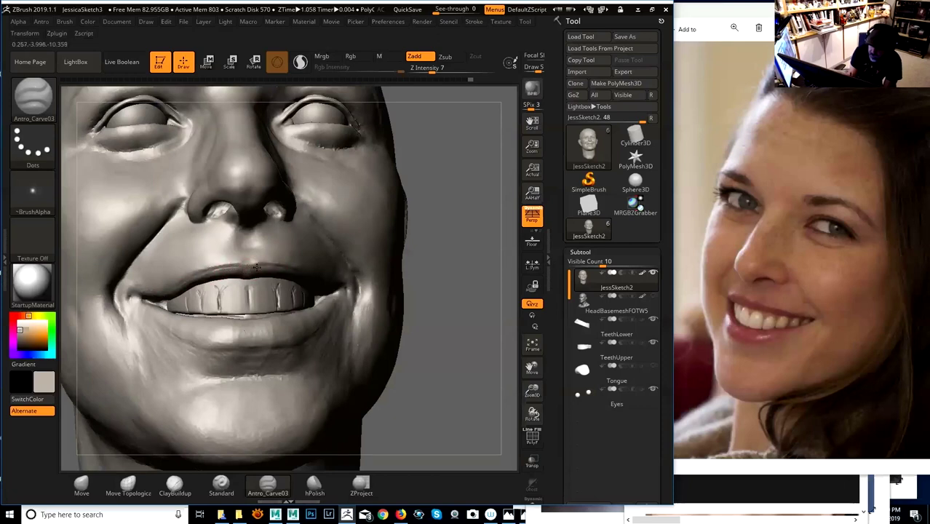
pyautogui.moveTo(442, 373); pyautogui.dragTo(444, 379)
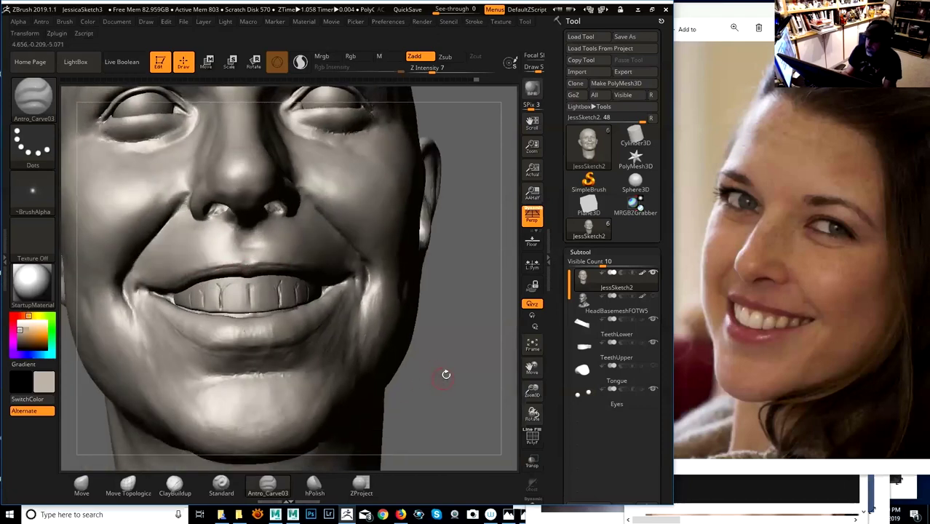
pyautogui.press('ctrl')
pyautogui.moveTo(533, 329)
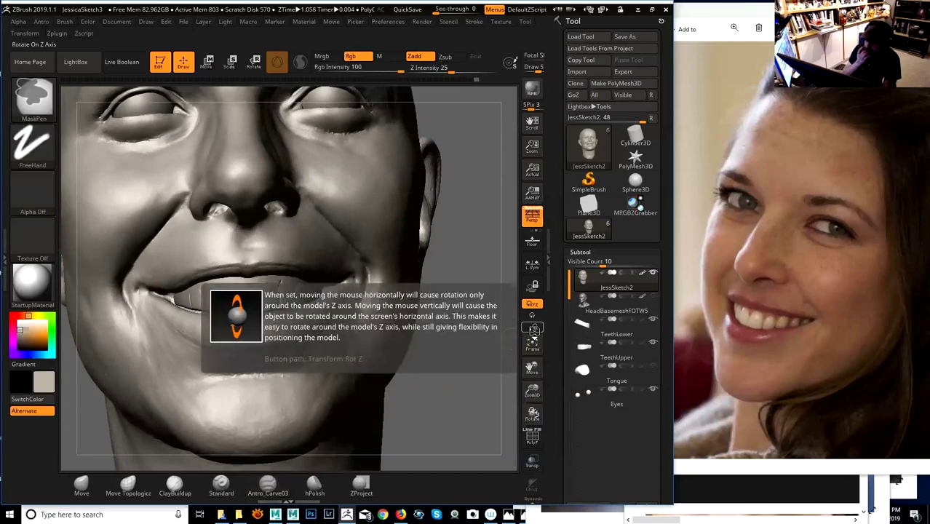
pyautogui.press('ctrl')
pyautogui.press('ctrl')
pyautogui.press('ctrl')
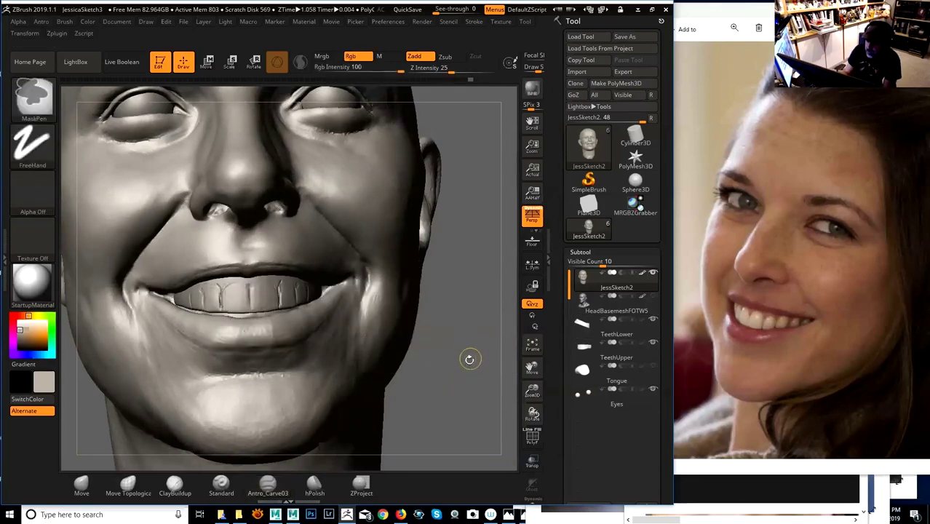
pyautogui.press('ctrl')
pyautogui.press('ctrl')
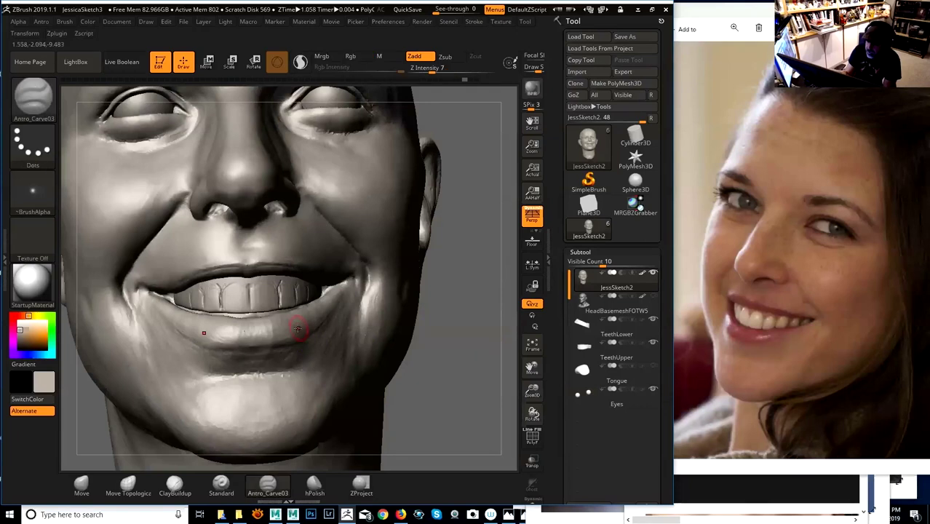
# - Hide the TeethLower and TeethUpper subtools to expose the inside of the mouth
pyautogui.moveTo(475, 350); pyautogui.dragTo(249, 397)
pyautogui.moveTo(161, 389); pyautogui.dragTo(135, 369)
pyautogui.press('space')
pyautogui.press('space')
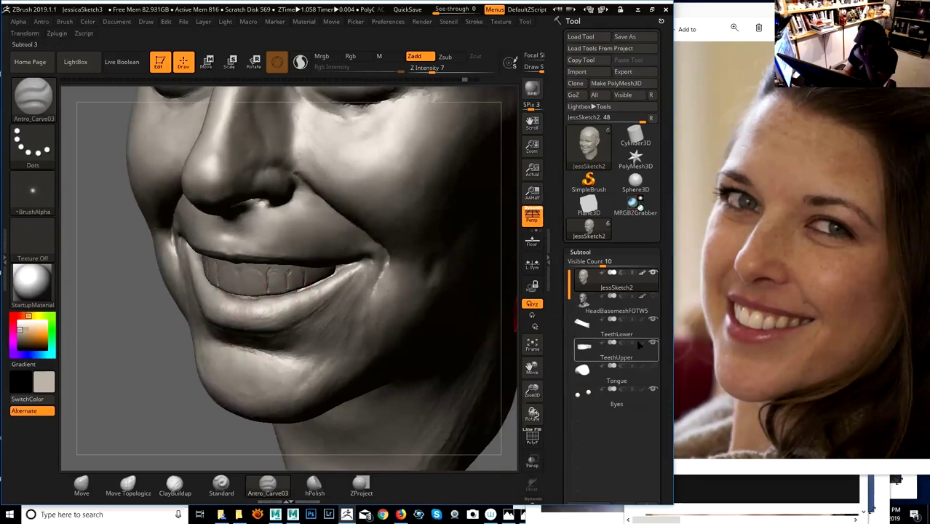
pyautogui.click(652, 319)
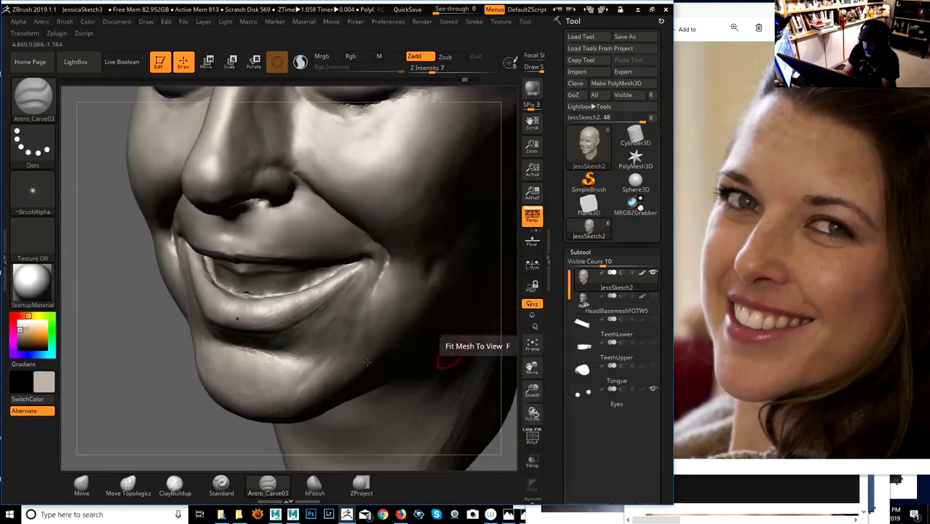
# - Paint a mask with the MaskPen over the inner mouth surface behind the lips, covering both sides
pyautogui.moveTo(138, 349); pyautogui.dragTo(225, 342)
pyautogui.moveTo(482, 324)
pyautogui.mouseDown()
pyautogui.moveTo(474, 316)
pyautogui.moveTo(492, 313)
pyautogui.mouseUp()
pyautogui.rightClick(238, 330)
pyautogui.moveTo(238, 330); pyautogui.dragTo(291, 322, button='right')
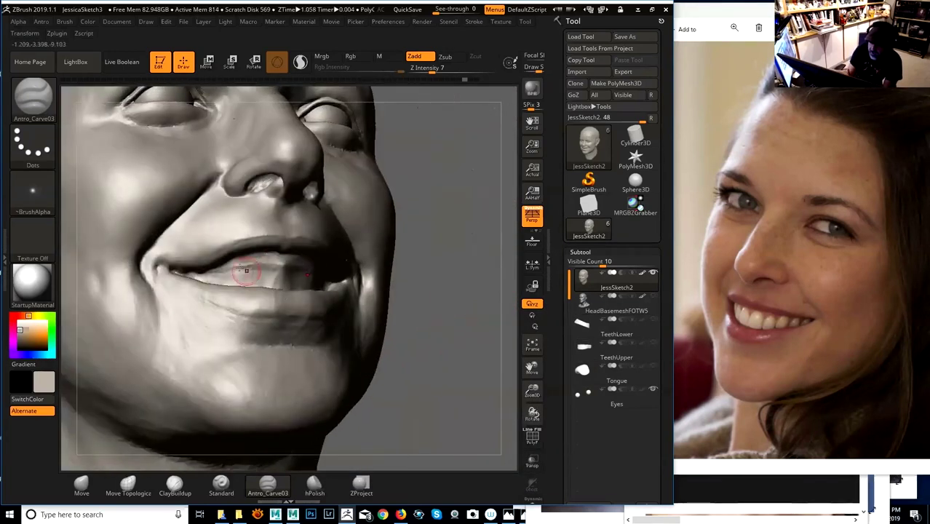
pyautogui.rightClick(237, 269)
pyautogui.press('ctrl')
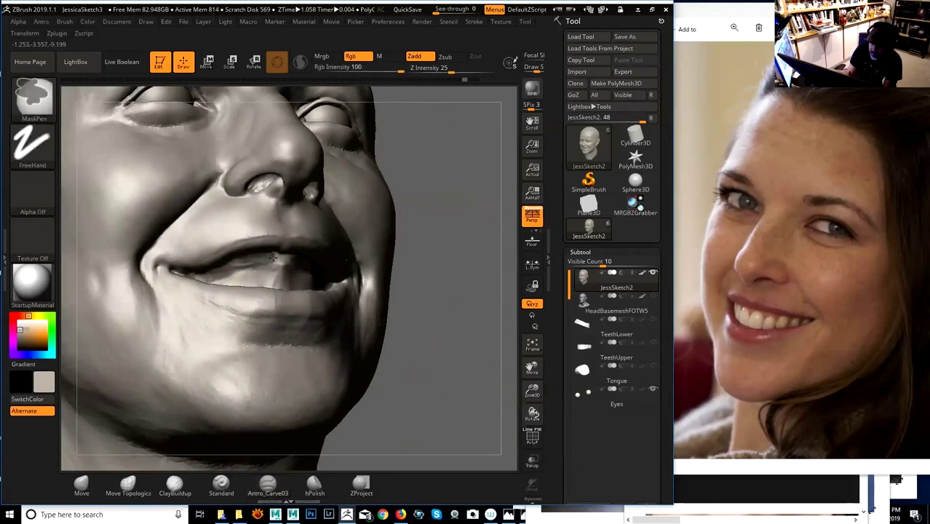
pyautogui.moveTo(442, 262)
pyautogui.mouseDown(button='right')
pyautogui.moveTo(438, 308)
pyautogui.moveTo(409, 253)
pyautogui.mouseUp(button='right')
pyautogui.press('ctrl')
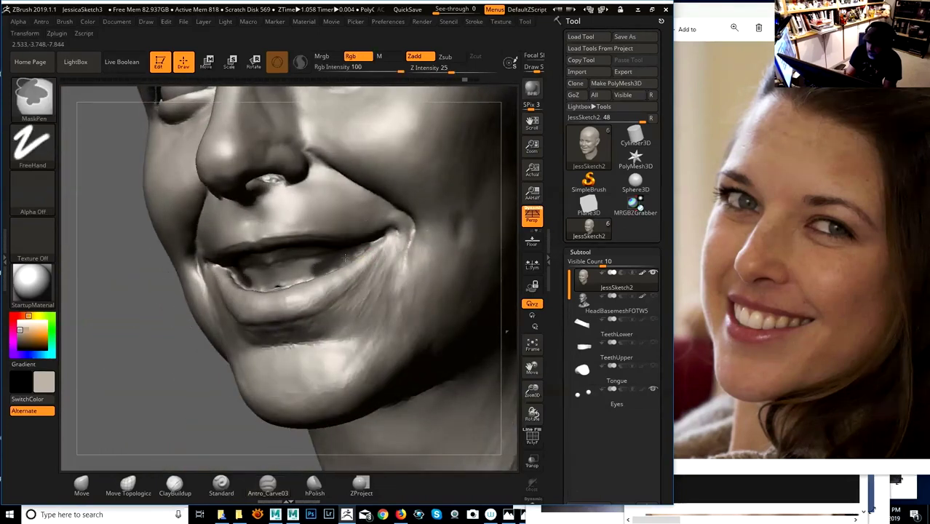
pyautogui.moveTo(162, 338); pyautogui.dragTo(214, 333, button='right')
pyautogui.press('ctrl')
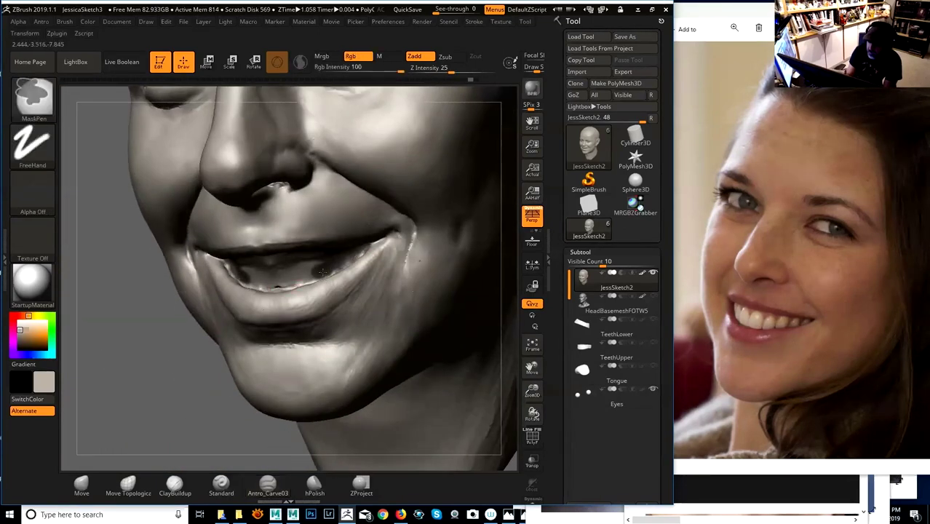
pyautogui.moveTo(306, 276)
pyautogui.keyDown('ctrl'); pyautogui.mouseDown()
pyautogui.moveTo(281, 284)
pyautogui.moveTo(324, 264)
pyautogui.mouseUp(); pyautogui.keyUp('ctrl')
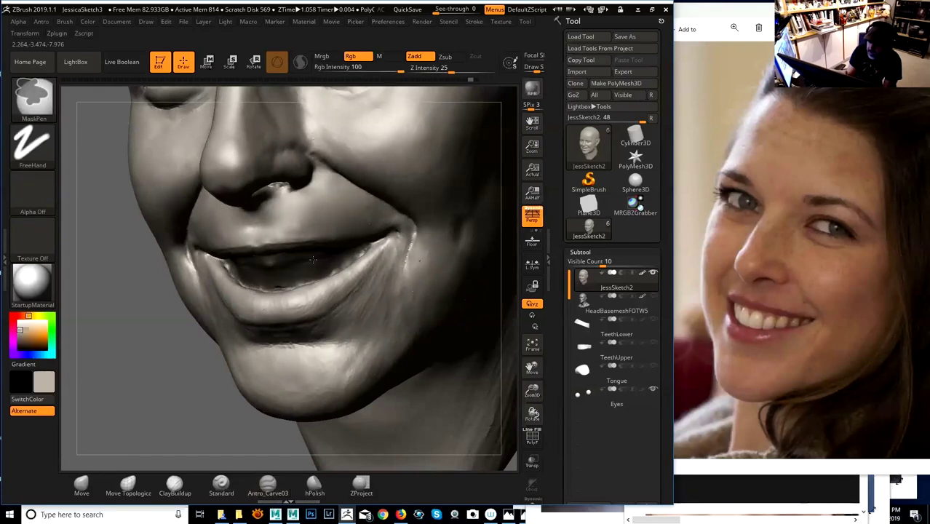
pyautogui.moveTo(382, 313)
pyautogui.mouseDown(button='right')
pyautogui.moveTo(313, 318)
pyautogui.moveTo(377, 316)
pyautogui.mouseUp(button='right')
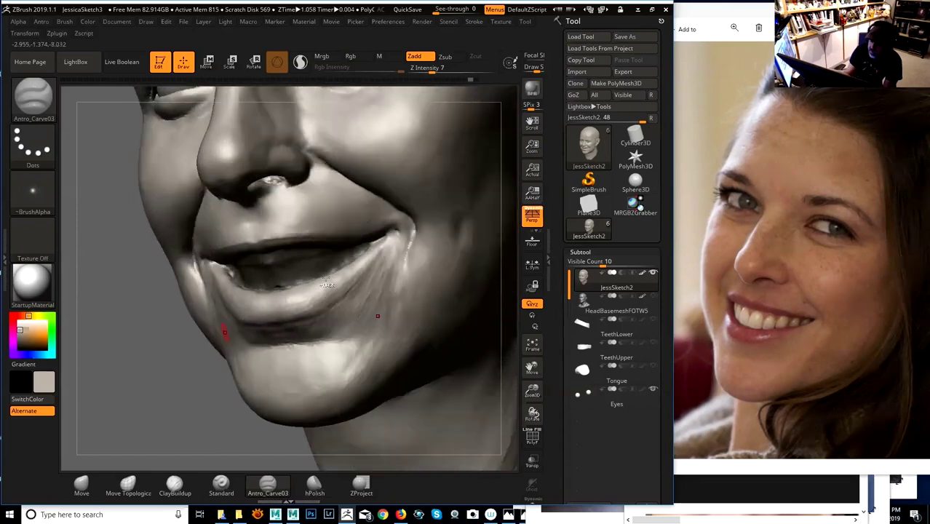
# - Extend the mask over the rest of the mouth interior and invert it so only the interior can be sculpted
pyautogui.moveTo(175, 380); pyautogui.dragTo(191, 350)
pyautogui.moveTo(191, 350); pyautogui.dragTo(218, 271, button='right')
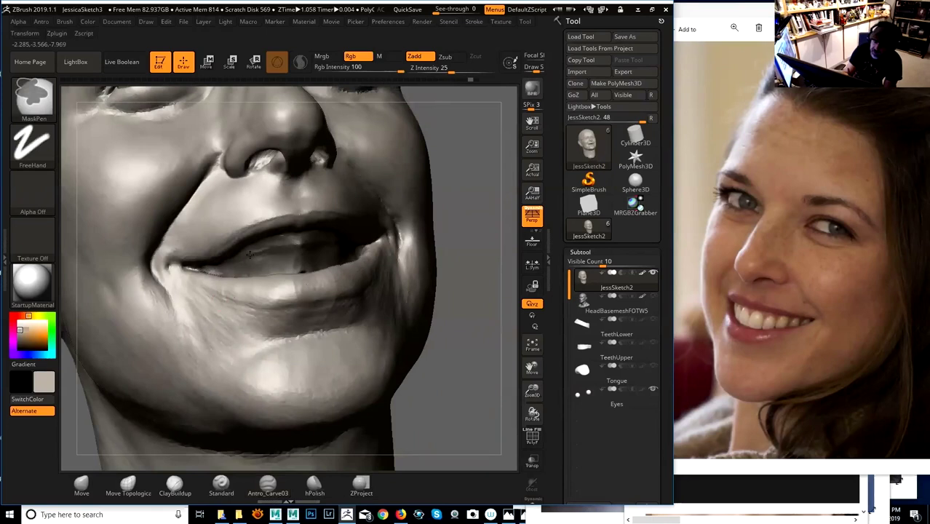
pyautogui.moveTo(473, 245); pyautogui.dragTo(323, 230, button='right')
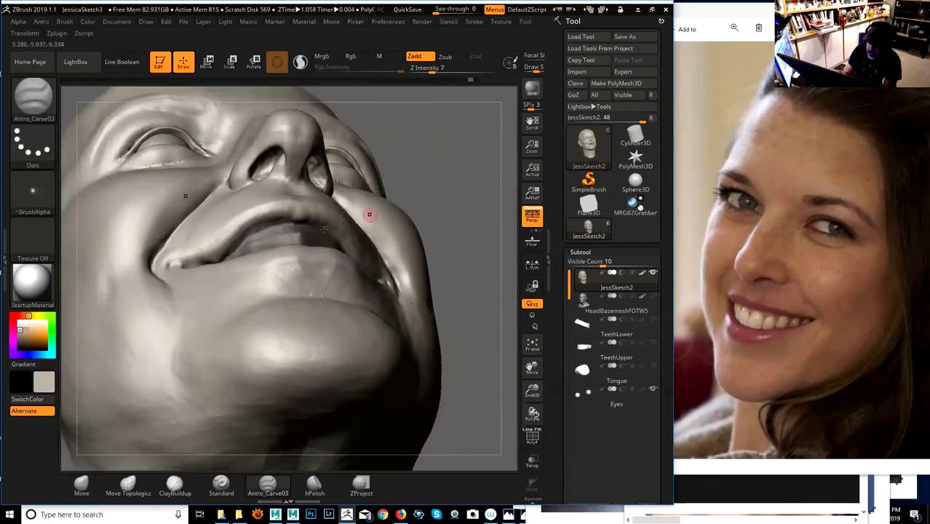
pyautogui.press('ctrl')
pyautogui.moveTo(332, 192)
pyautogui.mouseDown(button='right')
pyautogui.moveTo(292, 200)
pyautogui.moveTo(302, 257)
pyautogui.mouseUp(button='right')
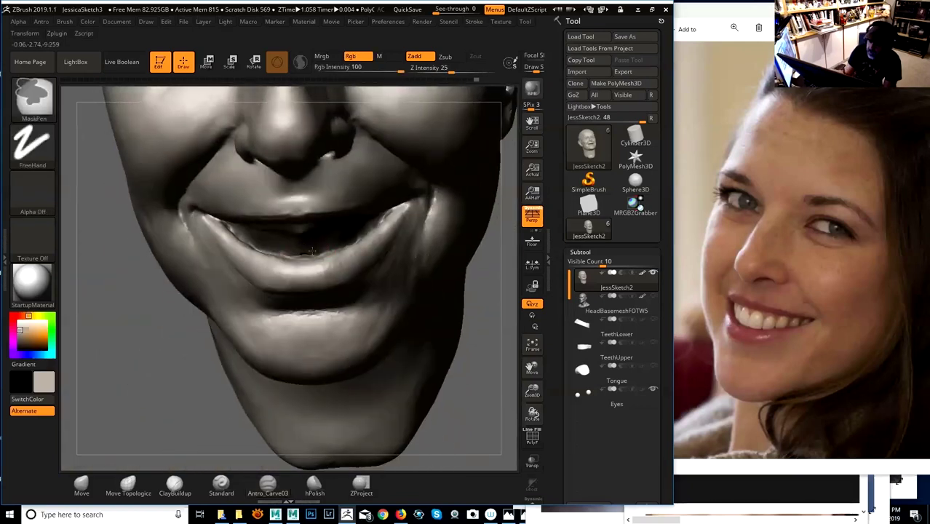
pyautogui.moveTo(353, 222)
pyautogui.mouseDown(button='right')
pyautogui.moveTo(377, 222)
pyautogui.moveTo(338, 255)
pyautogui.mouseUp(button='right')
pyautogui.press('space')
pyautogui.moveTo(237, 341); pyautogui.dragTo(249, 301)
pyautogui.keyDown('ctrl'); pyautogui.click(481, 187); pyautogui.keyUp('ctrl')
pyautogui.moveTo(487, 183)
pyautogui.mouseDown()
pyautogui.moveTo(477, 162)
pyautogui.moveTo(475, 189)
pyautogui.mouseUp()
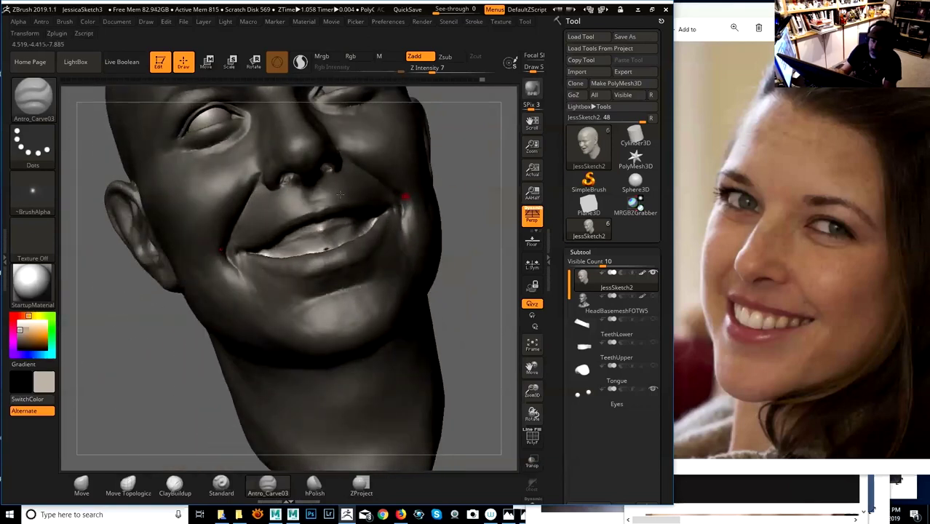
# - Build up the unmasked inner mouth surface behind the lips using the ClayBuildup brush at Z Intensity 3
pyautogui.click(32, 98)
pyautogui.click(174, 486)
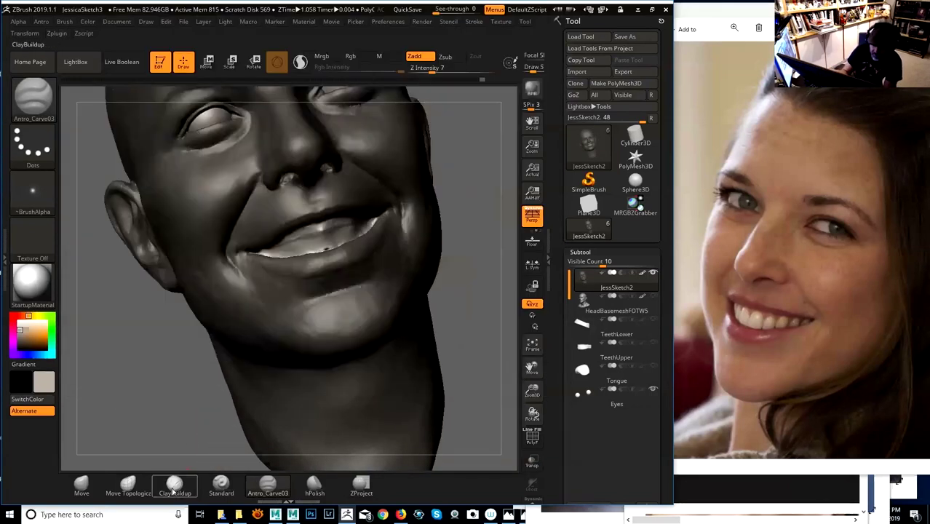
pyautogui.press('space')
pyautogui.press('space')
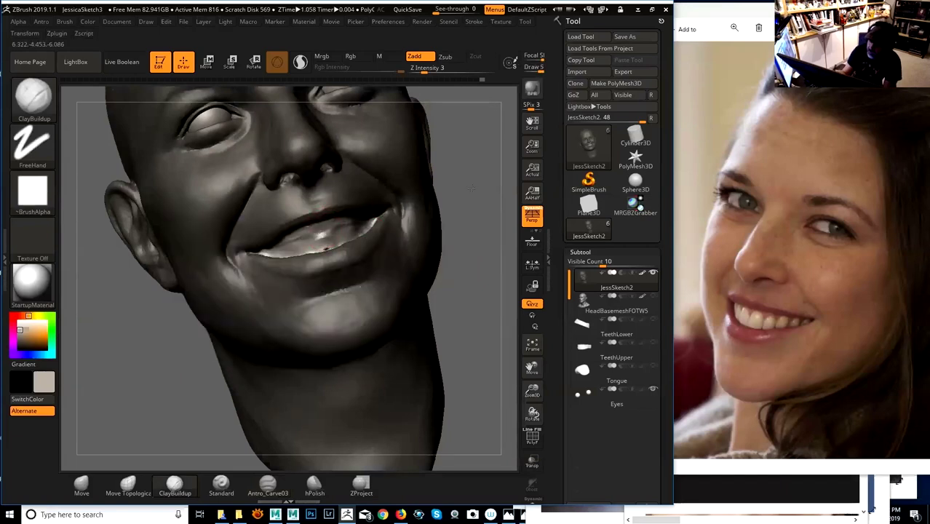
pyautogui.moveTo(472, 188); pyautogui.dragTo(349, 221)
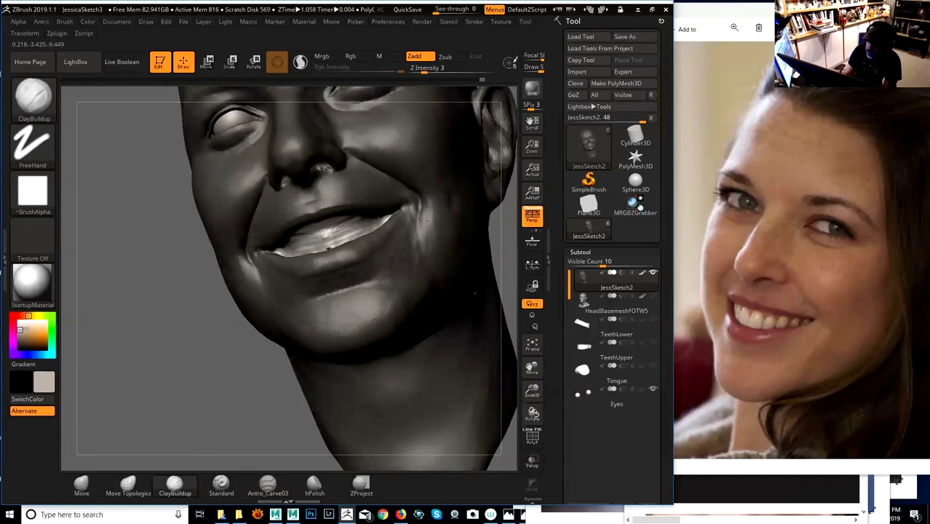
pyautogui.moveTo(225, 345); pyautogui.dragTo(248, 307)
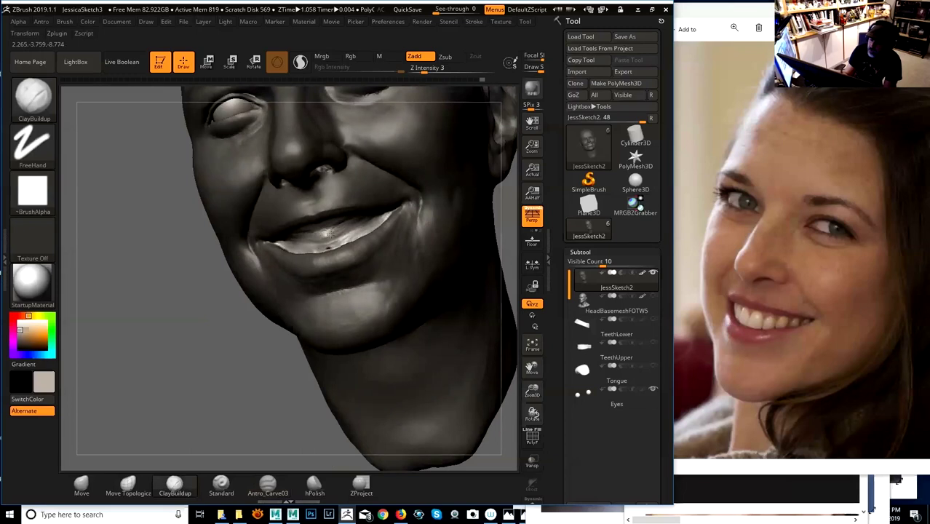
pyautogui.moveTo(254, 316); pyautogui.dragTo(287, 289)
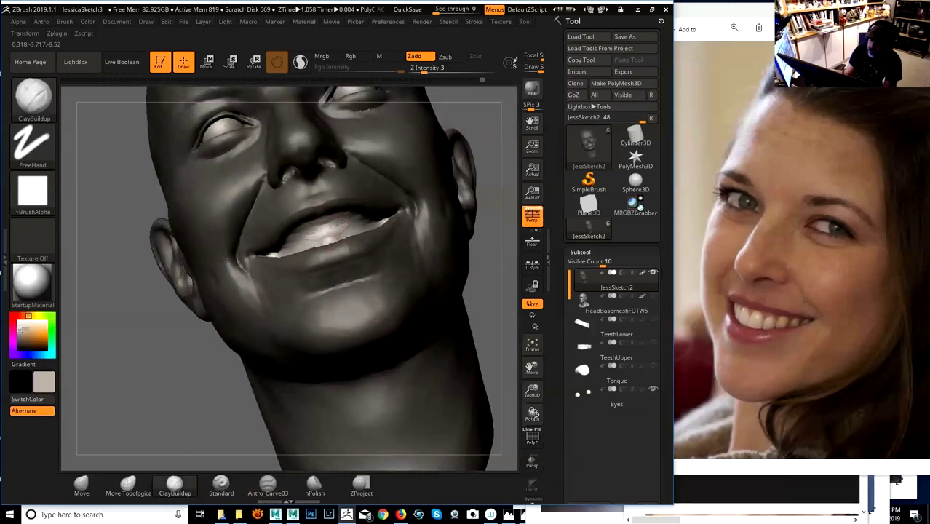
pyautogui.moveTo(477, 232); pyautogui.dragTo(508, 235)
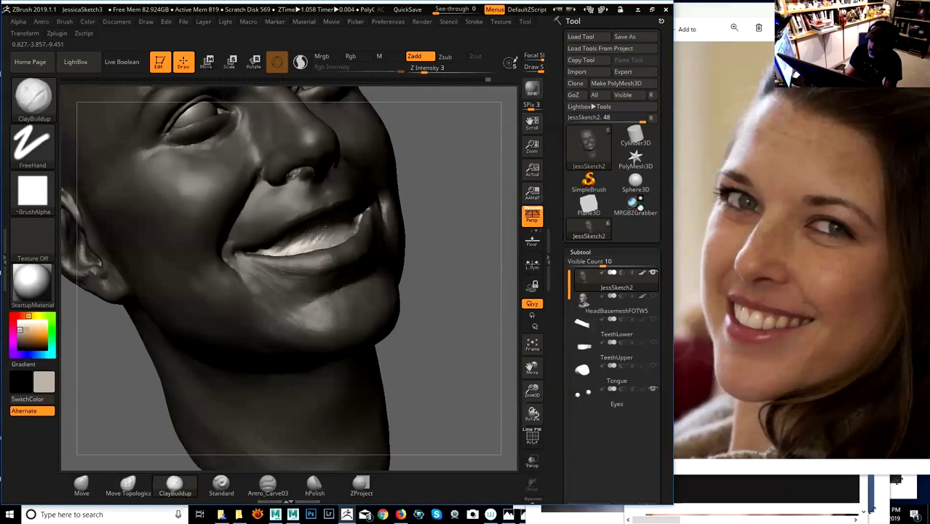
pyautogui.moveTo(353, 223)
pyautogui.mouseDown(button='right')
pyautogui.moveTo(379, 231)
pyautogui.moveTo(352, 226)
pyautogui.mouseUp(button='right')
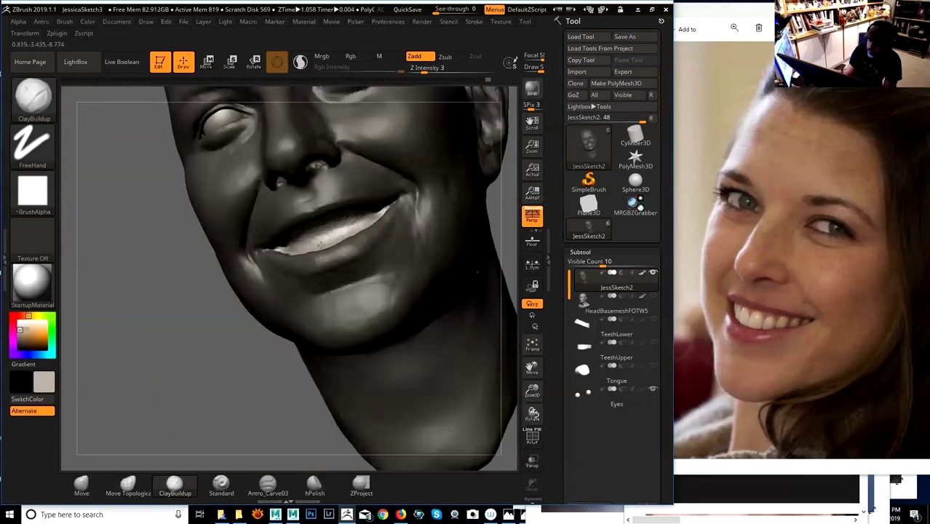
pyautogui.moveTo(296, 276)
pyautogui.mouseDown(button='right')
pyautogui.moveTo(260, 310)
pyautogui.moveTo(283, 302)
pyautogui.mouseUp(button='right')
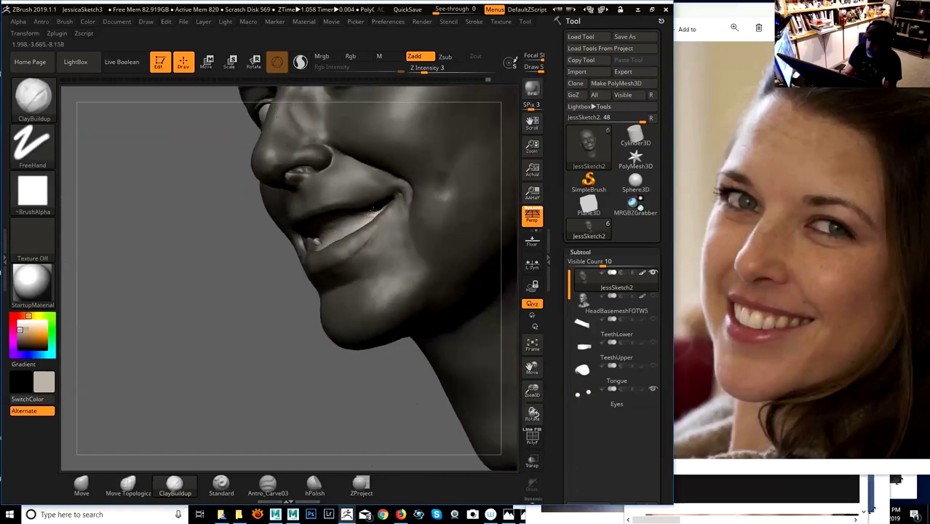
pyautogui.moveTo(293, 345); pyautogui.dragTo(290, 351, button='right')
# - Clear the mask from the head and show the TeethUpper and TeethLower subtools again
pyautogui.keyDown('ctrl'); pyautogui.moveTo(256, 333); pyautogui.dragTo(289, 370); pyautogui.keyUp('ctrl')
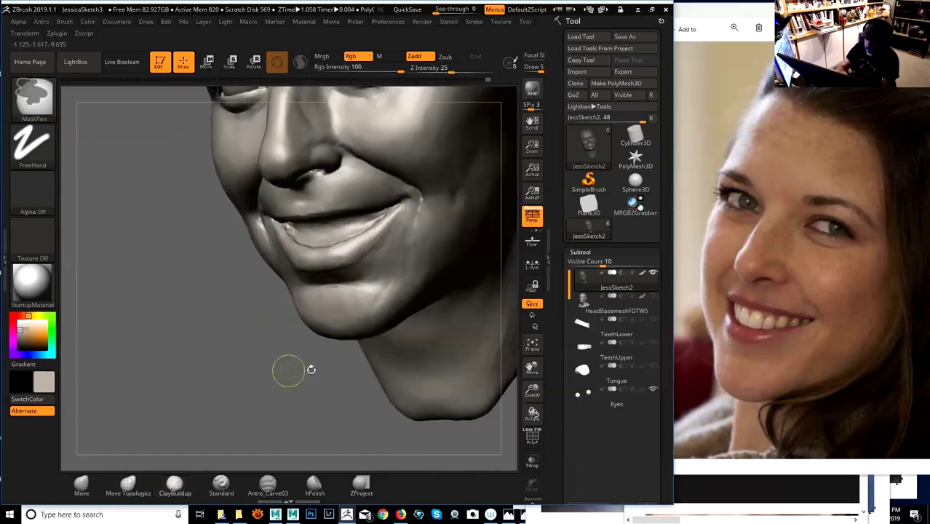
pyautogui.click(655, 345)
pyautogui.click(653, 321)
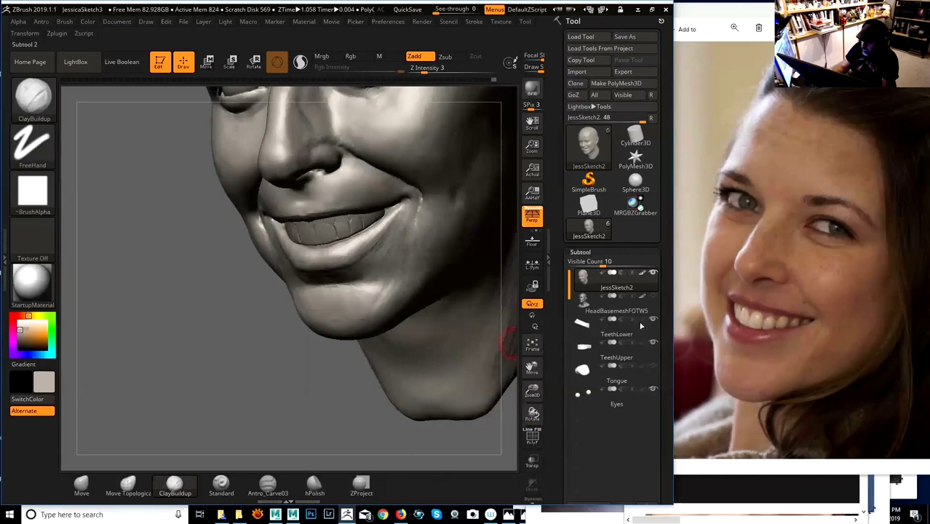
# - Sculpt the underside of the nose around the nostril with ClayBuildup and smooth the area
pyautogui.moveTo(308, 377)
pyautogui.mouseDown(button='right')
pyautogui.moveTo(256, 357)
pyautogui.moveTo(252, 377)
pyautogui.moveTo(500, 216)
pyautogui.moveTo(485, 247)
pyautogui.moveTo(455, 251)
pyautogui.moveTo(507, 286)
pyautogui.moveTo(453, 308)
pyautogui.moveTo(492, 293)
pyautogui.moveTo(495, 314)
pyautogui.moveTo(503, 300)
pyautogui.moveTo(494, 290)
pyautogui.mouseUp(button='right')
pyautogui.press('space')
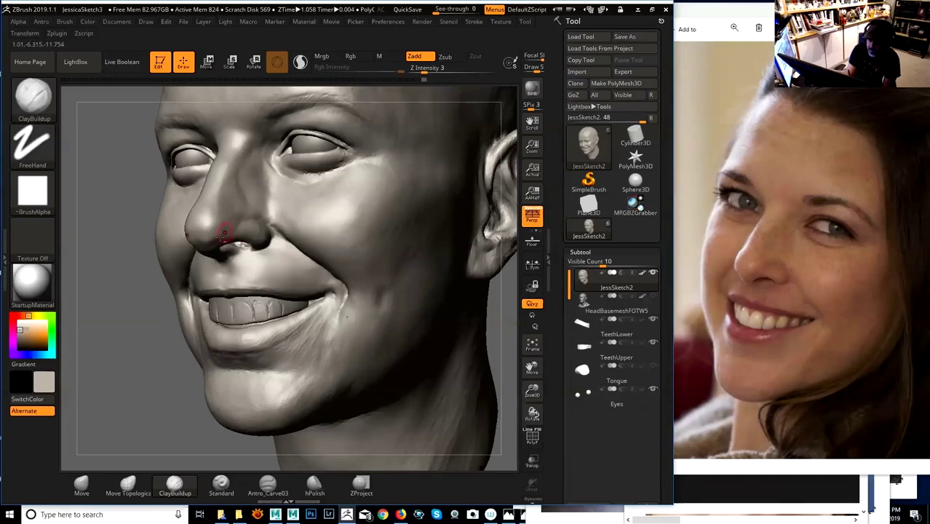
pyautogui.press('shift')
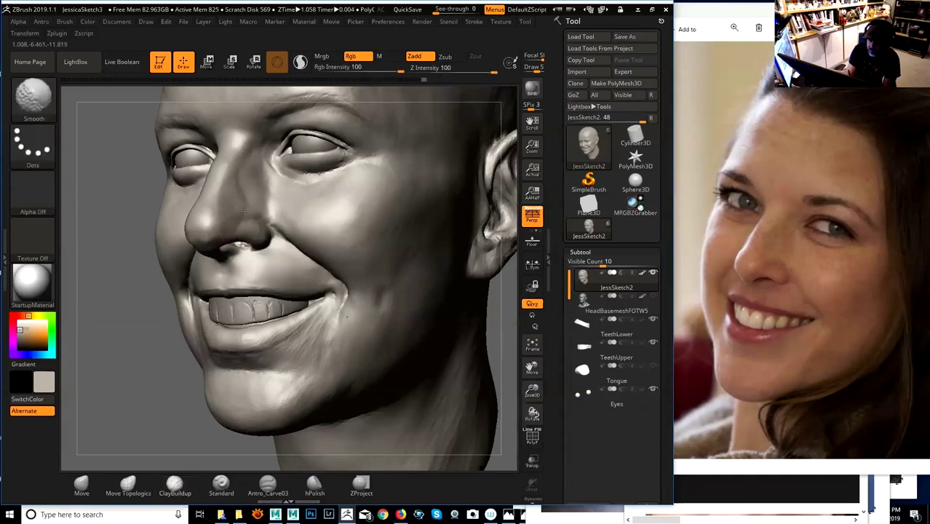
pyautogui.moveTo(156, 322); pyautogui.dragTo(157, 325)
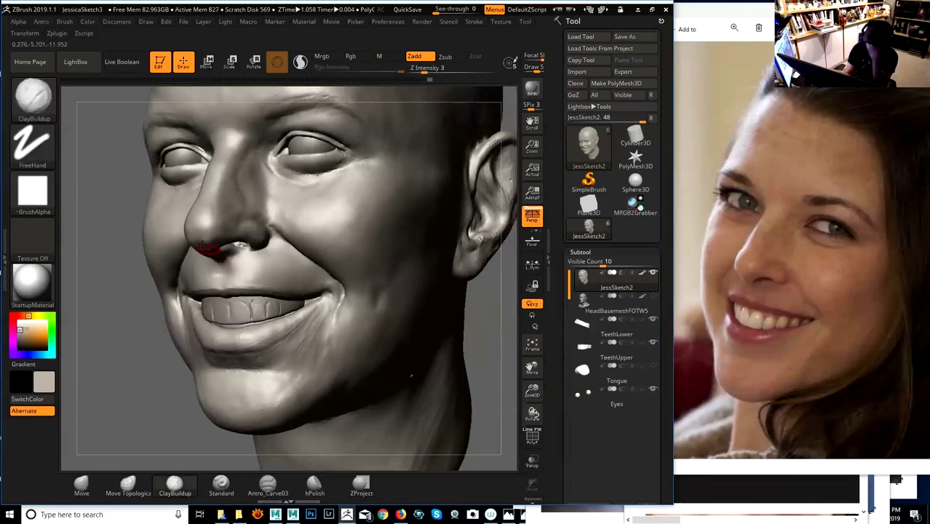
# - Reshape the nostril rim and the base of the nose with small Move brush adjustments at Z Intensity 51
pyautogui.click(84, 485)
pyautogui.moveTo(175, 319); pyautogui.dragTo(131, 321)
pyautogui.press('space')
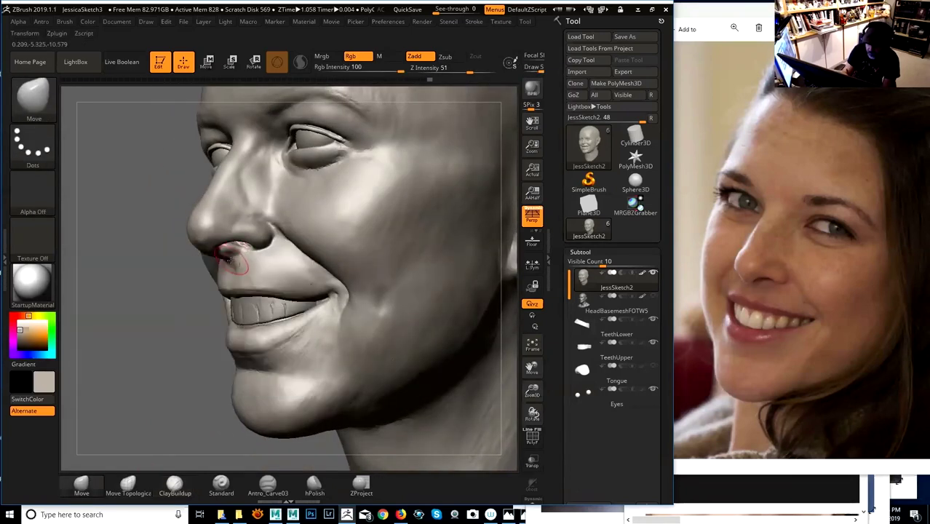
pyautogui.press('space')
pyautogui.moveTo(238, 251)
pyautogui.mouseDown()
pyautogui.moveTo(233, 244)
pyautogui.moveTo(244, 247)
pyautogui.mouseUp()
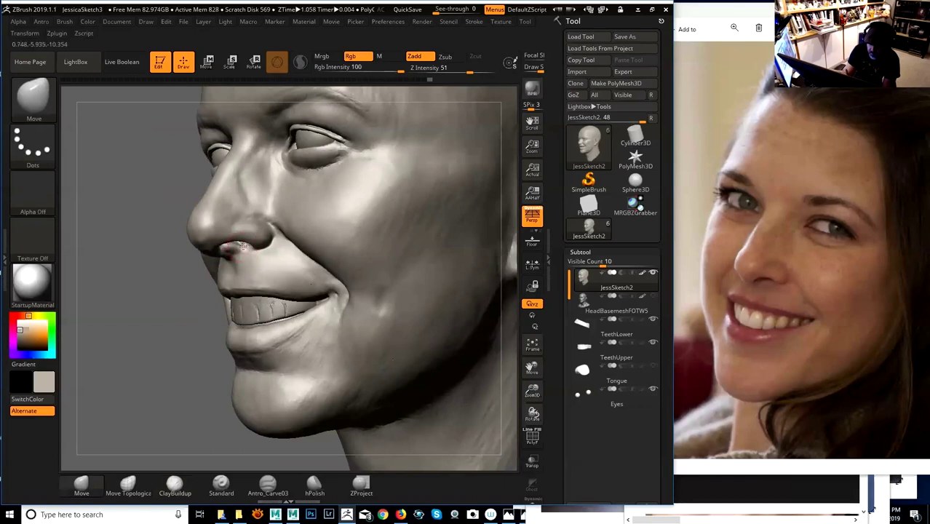
pyautogui.moveTo(191, 305)
pyautogui.mouseDown()
pyautogui.moveTo(214, 300)
pyautogui.moveTo(156, 332)
pyautogui.moveTo(198, 301)
pyautogui.mouseUp()
pyautogui.press('space')
pyautogui.moveTo(229, 252); pyautogui.dragTo(225, 251)
pyautogui.press('shift')
pyautogui.moveTo(146, 340)
pyautogui.mouseDown()
pyautogui.moveTo(219, 300)
pyautogui.moveTo(220, 289)
pyautogui.mouseUp()
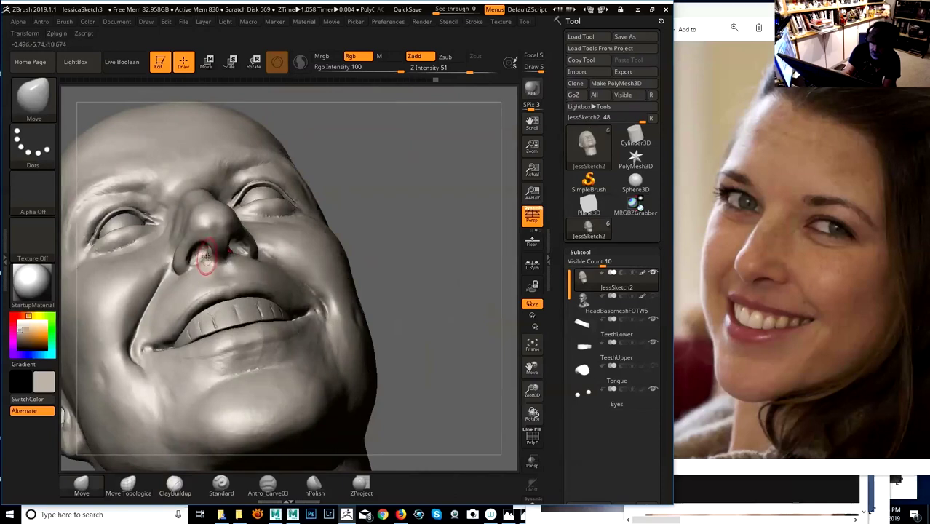
# - Refine the nostril wing and the side of the nose tip with light ClayBuildup strokes at Z Intensity 3
pyautogui.moveTo(408, 233)
pyautogui.mouseDown()
pyautogui.moveTo(133, 339)
pyautogui.moveTo(181, 349)
pyautogui.moveTo(177, 360)
pyautogui.moveTo(118, 130)
pyautogui.mouseUp()
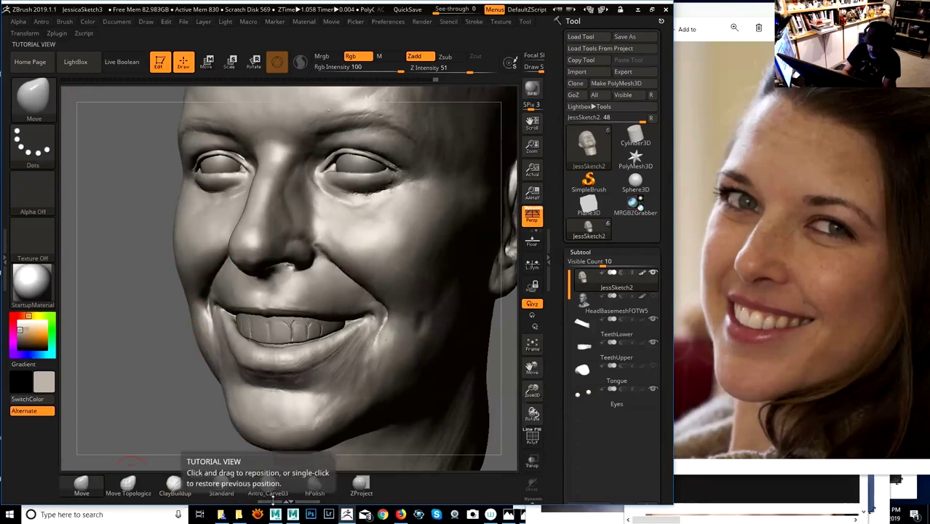
pyautogui.click(174, 484)
pyautogui.press('space')
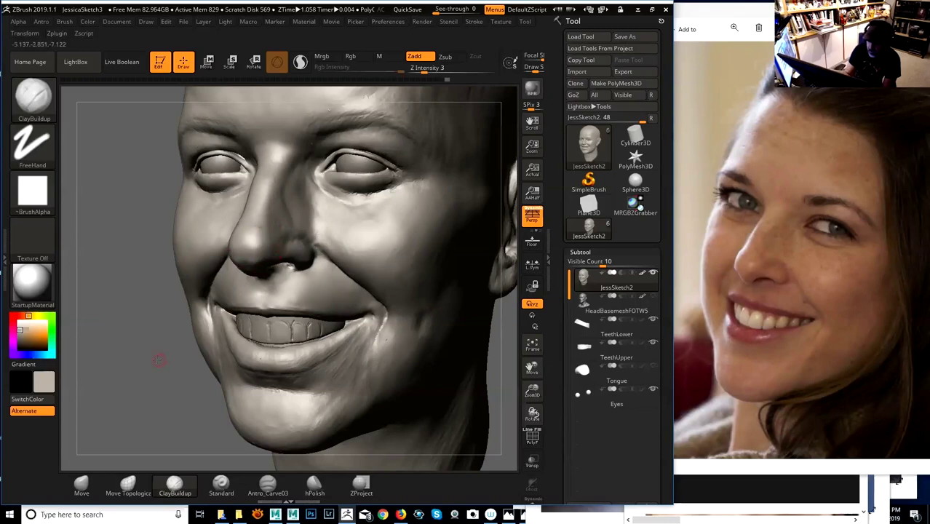
pyautogui.moveTo(160, 357); pyautogui.dragTo(149, 356)
pyautogui.moveTo(276, 261); pyautogui.dragTo(267, 259)
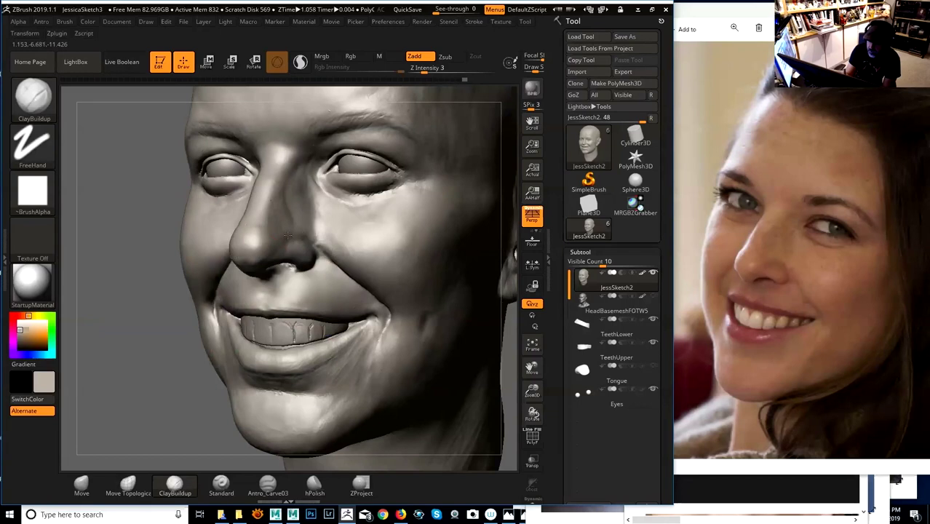
# - Smooth the nostril wing and the underside of the nose tip
pyautogui.press('shift')
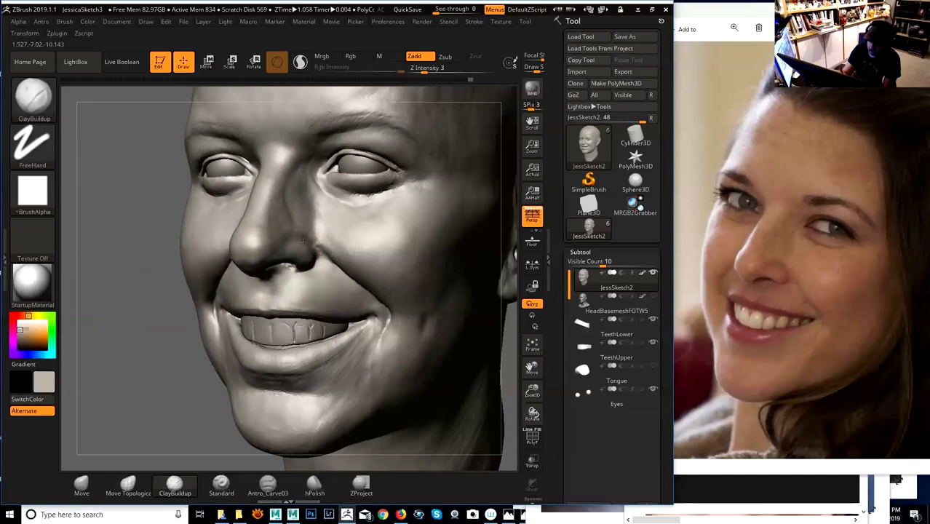
pyautogui.press('shift')
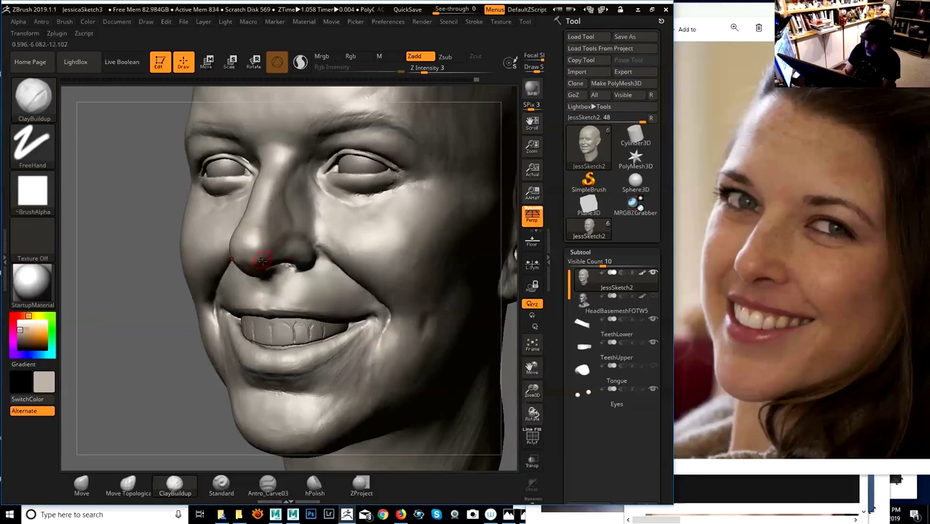
pyautogui.press('shift')
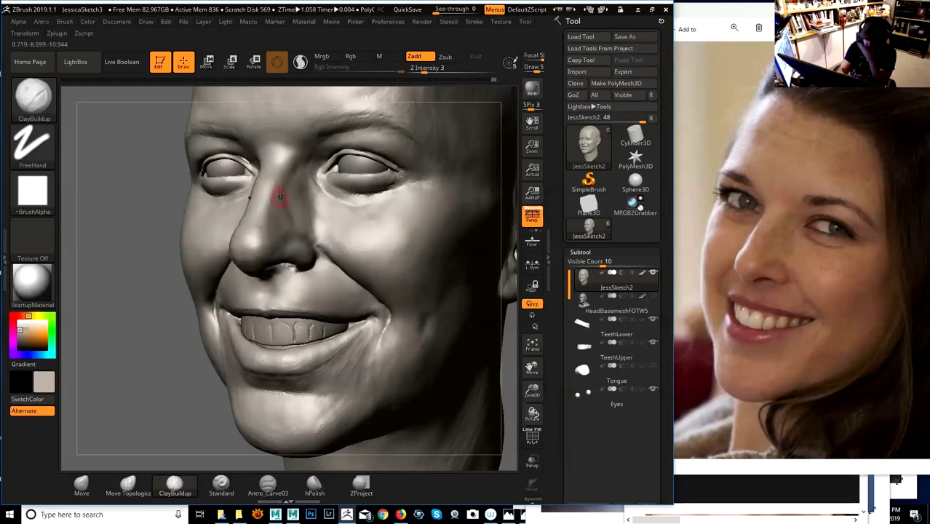
# - Refine the side of the nose bridge with light ClayBuildup strokes at Z Intensity 3 and smooth the area
pyautogui.press('space')
pyautogui.moveTo(282, 193); pyautogui.dragTo(276, 190)
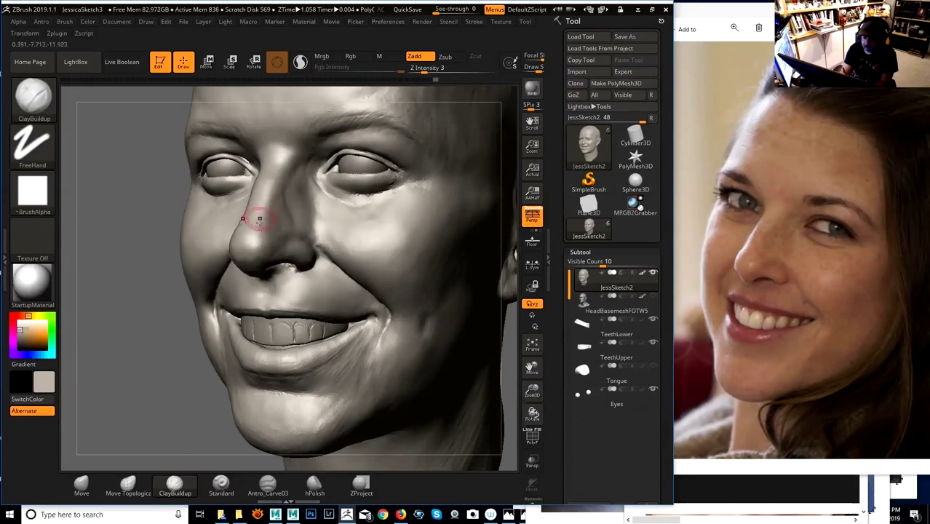
pyautogui.moveTo(266, 206); pyautogui.dragTo(266, 204)
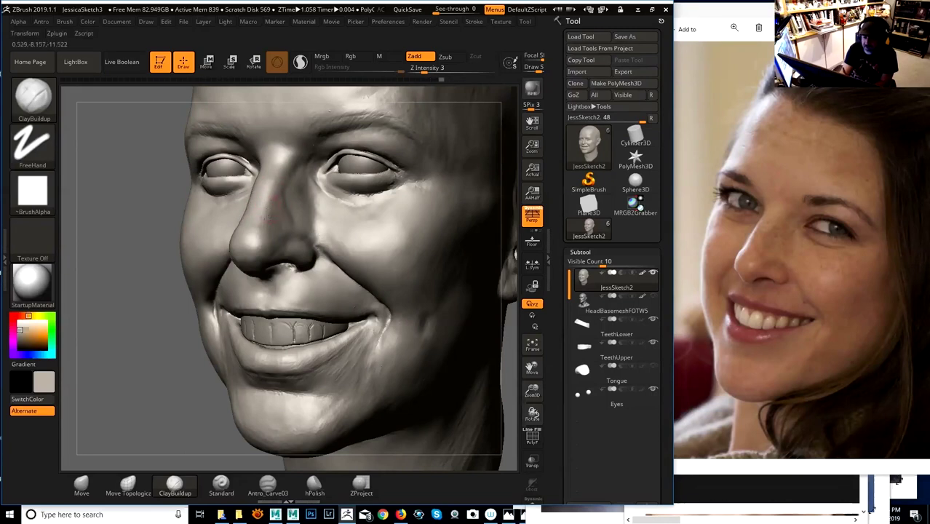
pyautogui.moveTo(268, 214); pyautogui.dragTo(268, 221)
pyautogui.moveTo(277, 187)
pyautogui.mouseDown()
pyautogui.moveTo(265, 208)
pyautogui.moveTo(271, 201)
pyautogui.moveTo(275, 209)
pyautogui.mouseUp()
pyautogui.press('space')
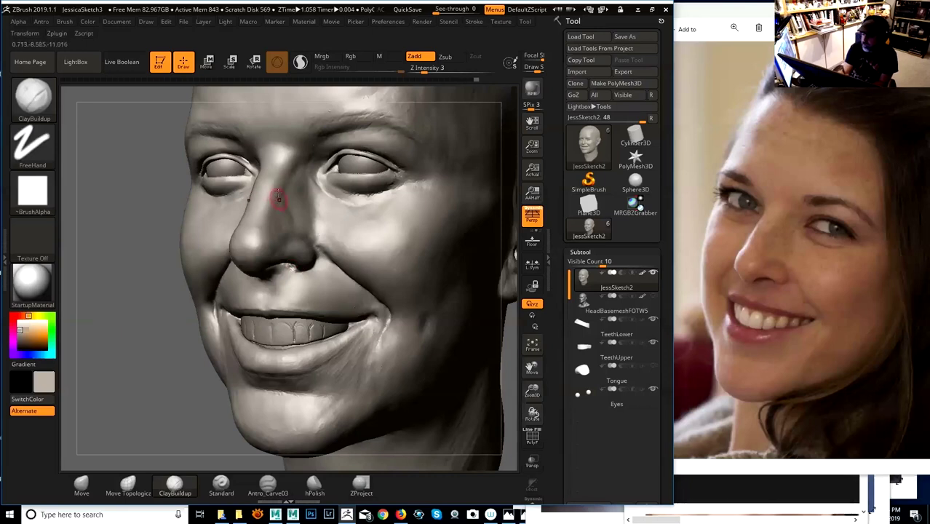
pyautogui.keyDown('shift'); pyautogui.moveTo(276, 215); pyautogui.dragTo(273, 205); pyautogui.keyUp('shift')
# - Smooth the crease where the nostril wing meets the cheek
pyautogui.moveTo(490, 514)
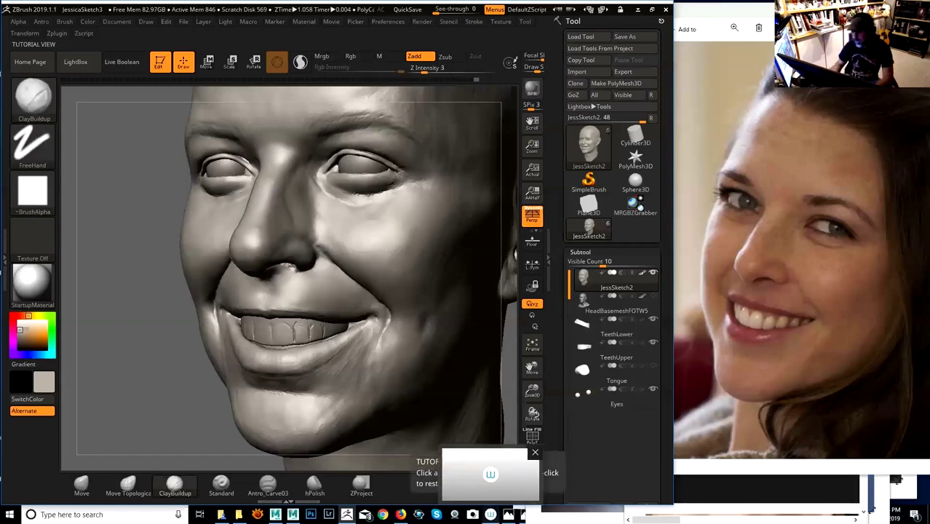
pyautogui.press('space')
pyautogui.press('space')
pyautogui.press('space')
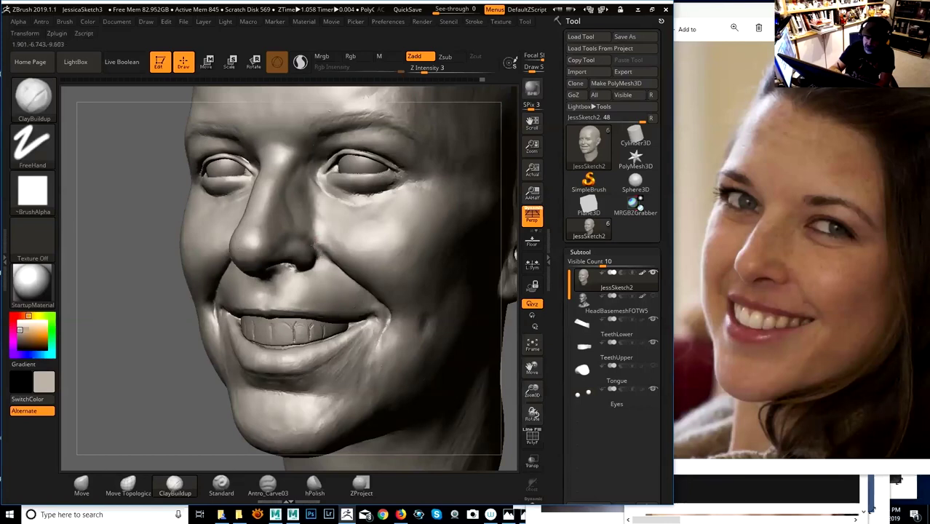
pyautogui.press('shift')
pyautogui.keyDown('shift'); pyautogui.moveTo(318, 255); pyautogui.dragTo(316, 249); pyautogui.keyUp('shift')
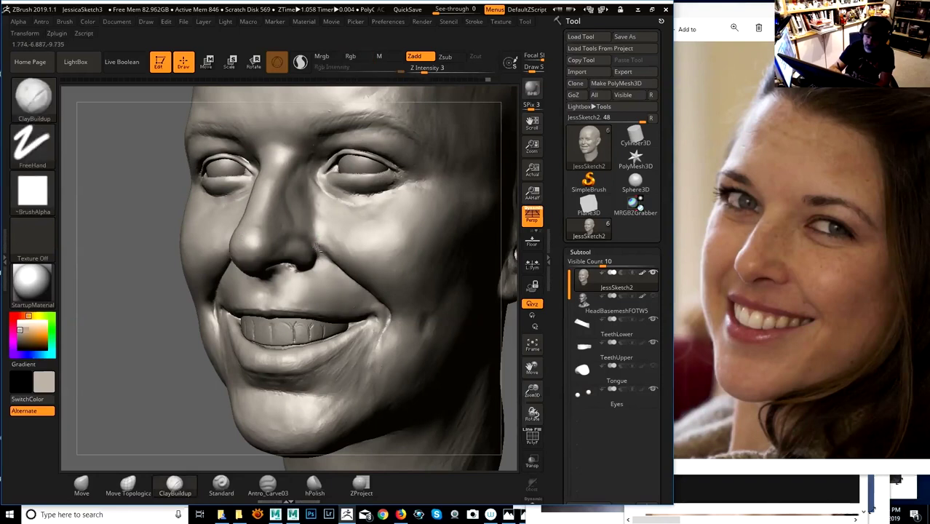
# - Sculpt the upper end of the nasolabial fold beside the nostril wing with light ClayBuildup strokes and smooth it into the cheek
pyautogui.moveTo(180, 390); pyautogui.dragTo(189, 365)
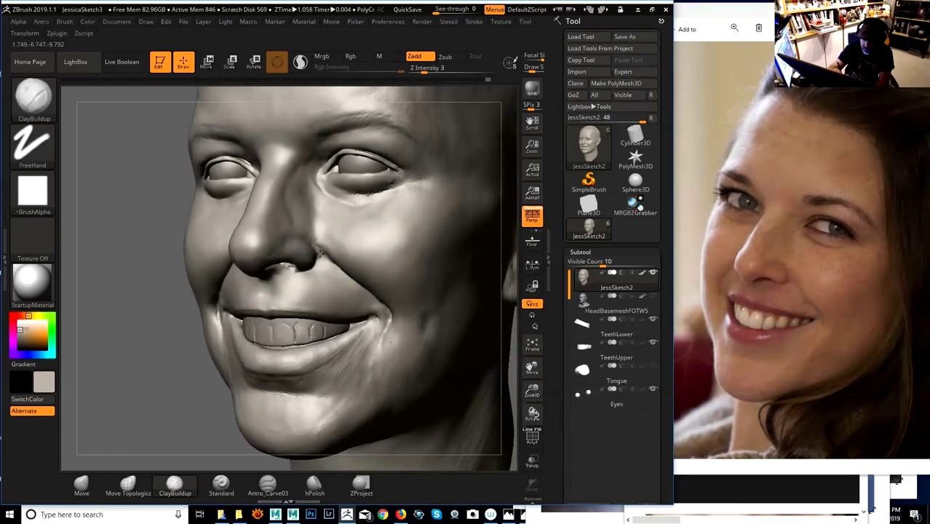
pyautogui.moveTo(193, 372)
pyautogui.mouseDown()
pyautogui.moveTo(503, 354)
pyautogui.moveTo(473, 359)
pyautogui.mouseUp()
pyautogui.press('space')
pyautogui.moveTo(329, 250); pyautogui.dragTo(322, 247)
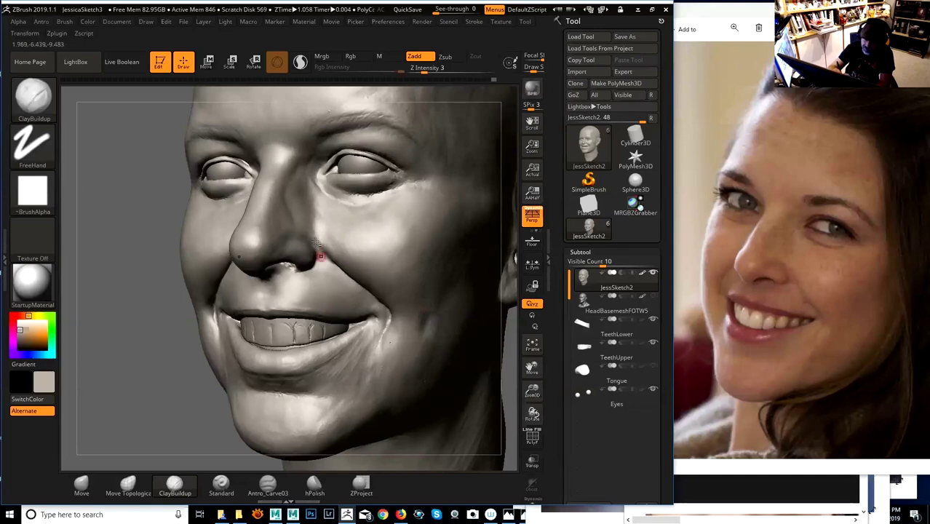
pyautogui.moveTo(171, 395); pyautogui.dragTo(312, 270)
pyautogui.press('space')
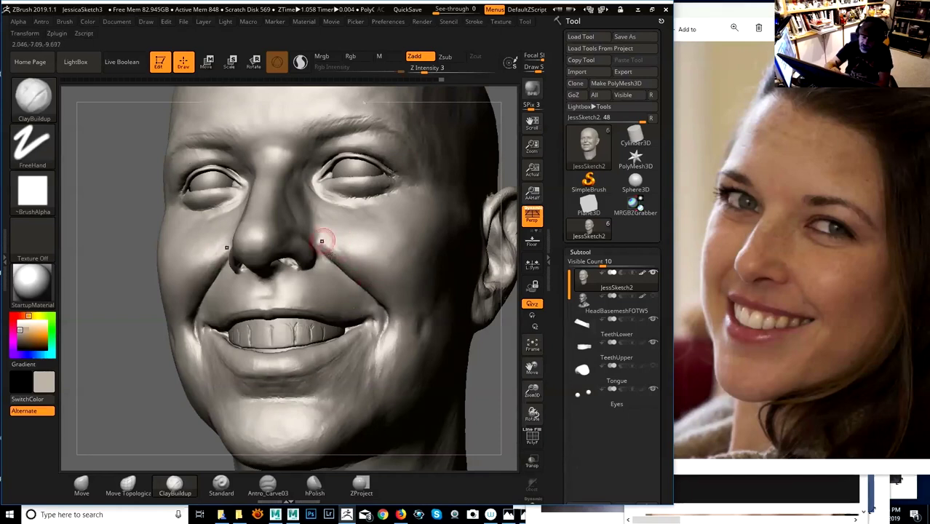
pyautogui.press('shift')
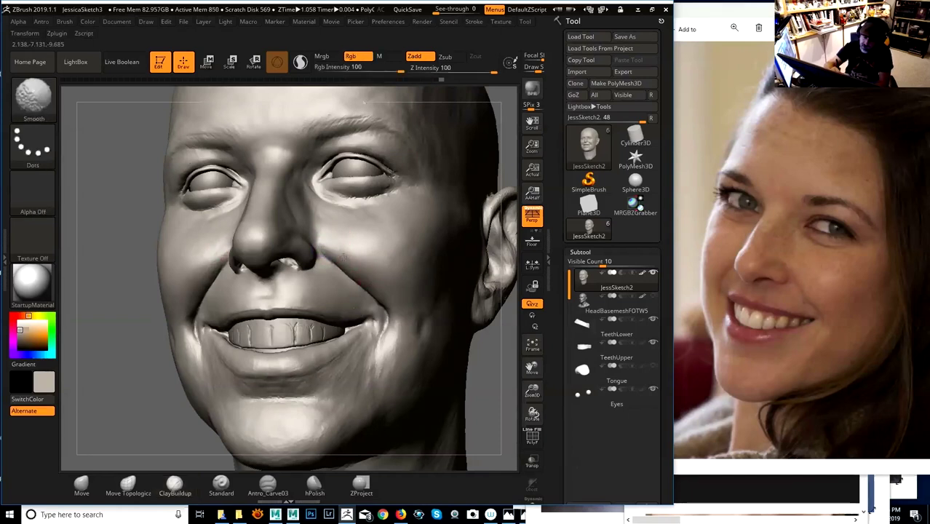
# - Lower the Smooth brush's Z Intensity to 20 and soften the cheek and nasolabial fold down to the mouth corner
pyautogui.moveTo(492, 363); pyautogui.dragTo(484, 373)
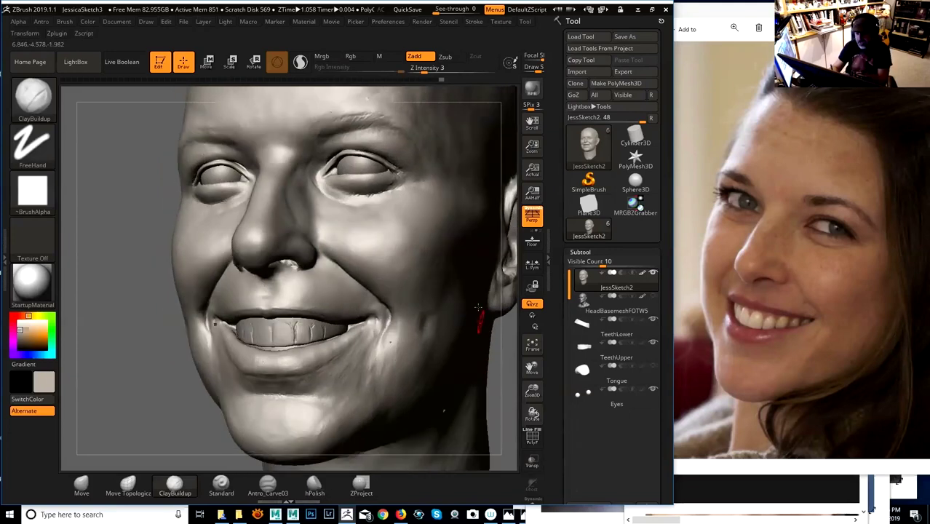
pyautogui.press('shift')
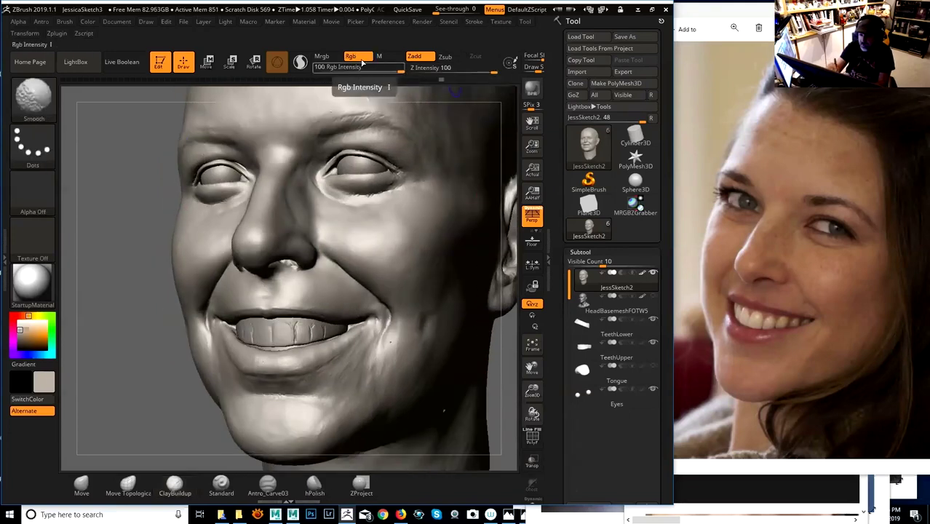
pyautogui.moveTo(472, 69); pyautogui.dragTo(452, 69)
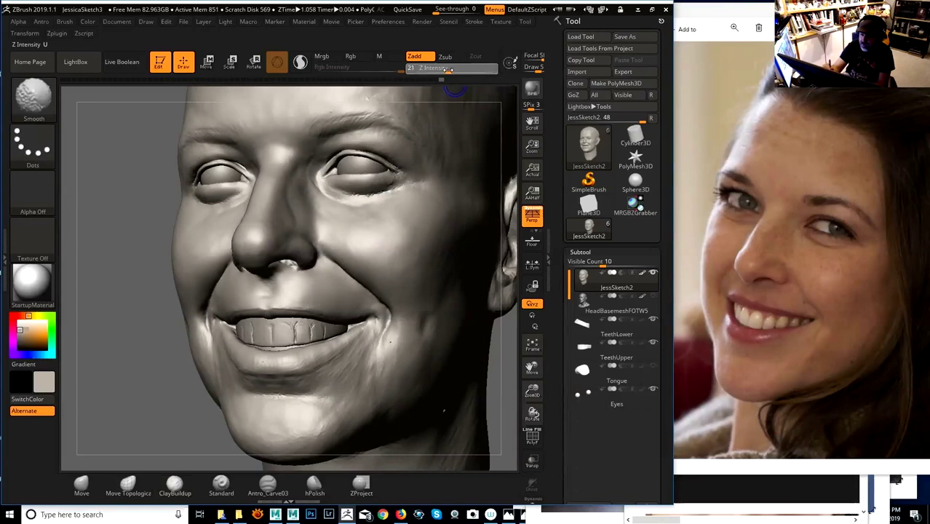
pyautogui.moveTo(502, 360)
pyautogui.mouseDown()
pyautogui.moveTo(446, 353)
pyautogui.moveTo(458, 329)
pyautogui.mouseUp()
pyautogui.press('shift')
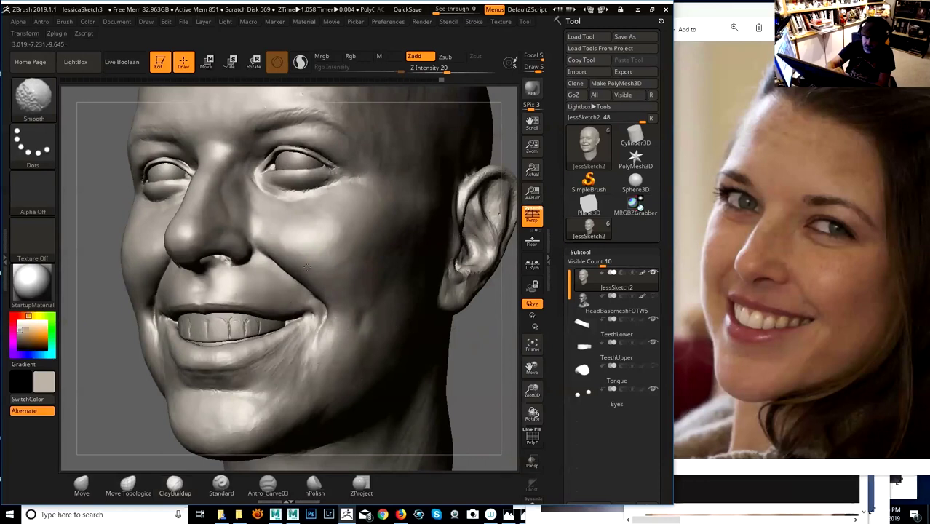
pyautogui.moveTo(446, 348); pyautogui.dragTo(451, 322)
pyautogui.press('shift')
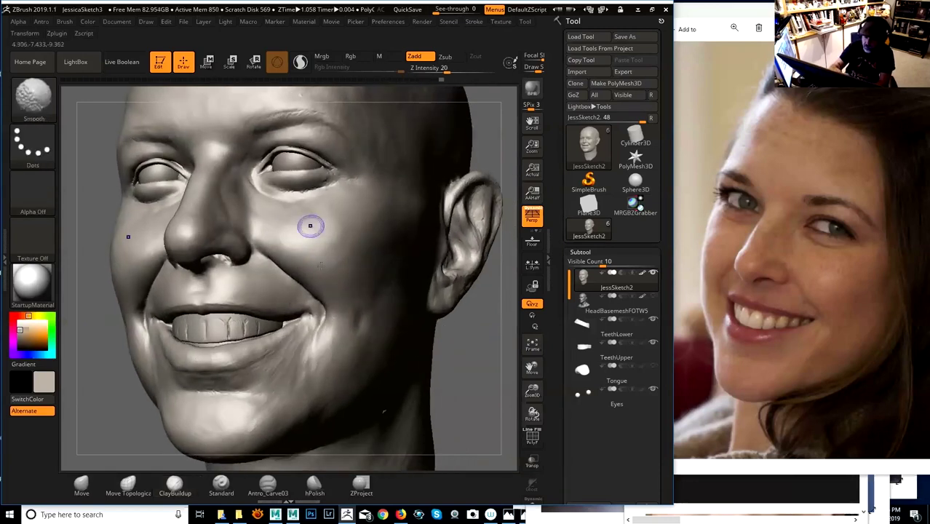
pyautogui.moveTo(482, 364); pyautogui.dragTo(488, 352)
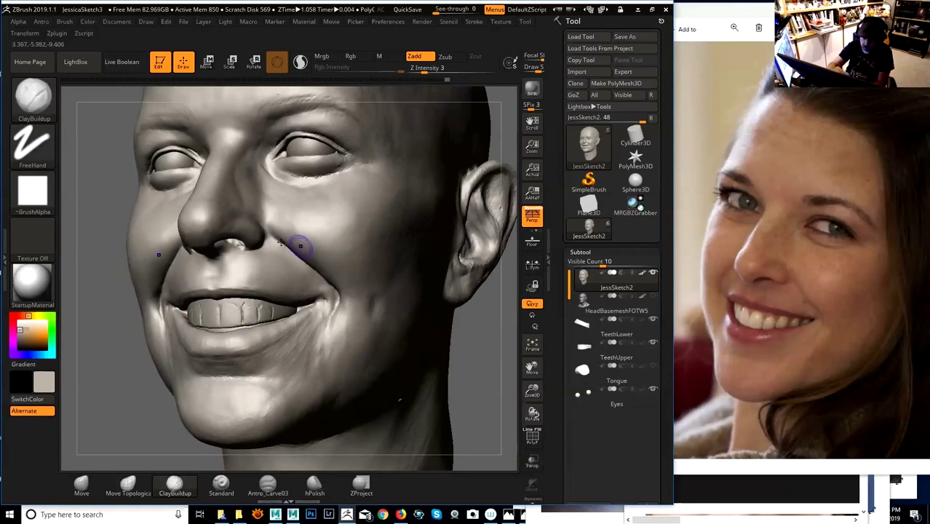
pyautogui.press('shift')
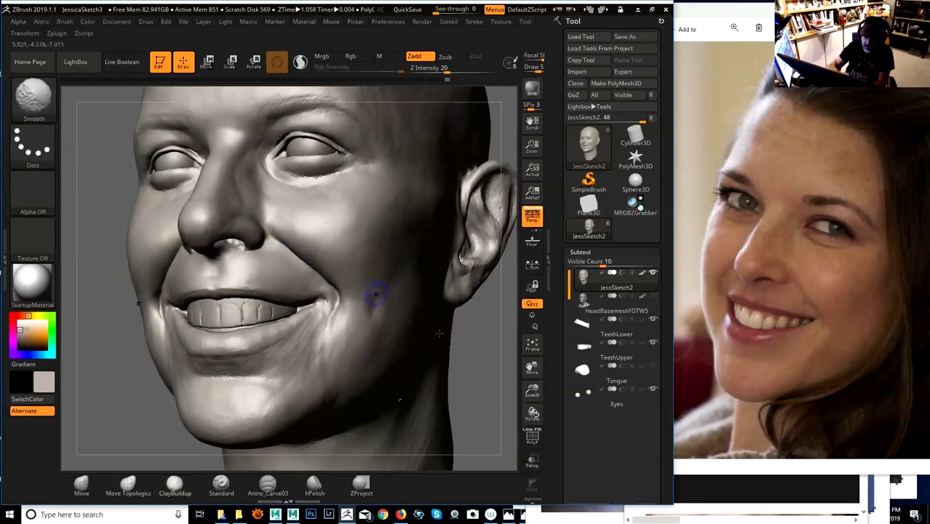
pyautogui.press('shift')
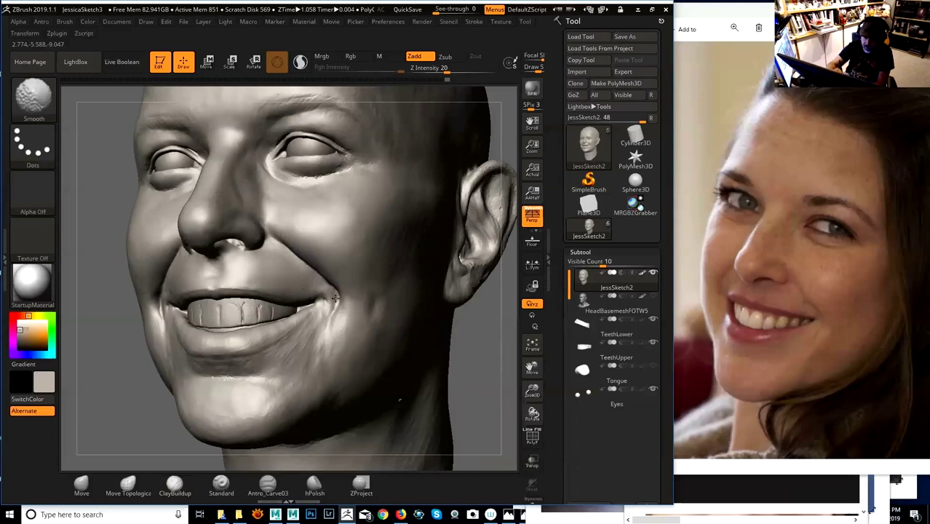
pyautogui.moveTo(485, 345)
pyautogui.mouseDown()
pyautogui.moveTo(492, 336)
pyautogui.moveTo(415, 293)
pyautogui.mouseUp()
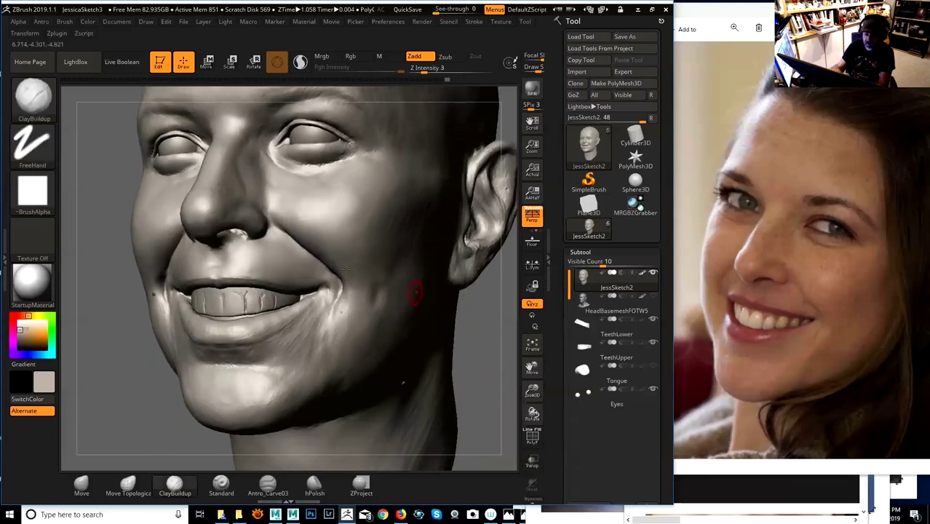
# - Reshape the nasolabial fold from the nostril wing to the cheek with the Move brush at Z Intensity 51, varying the brush size
pyautogui.click(82, 486)
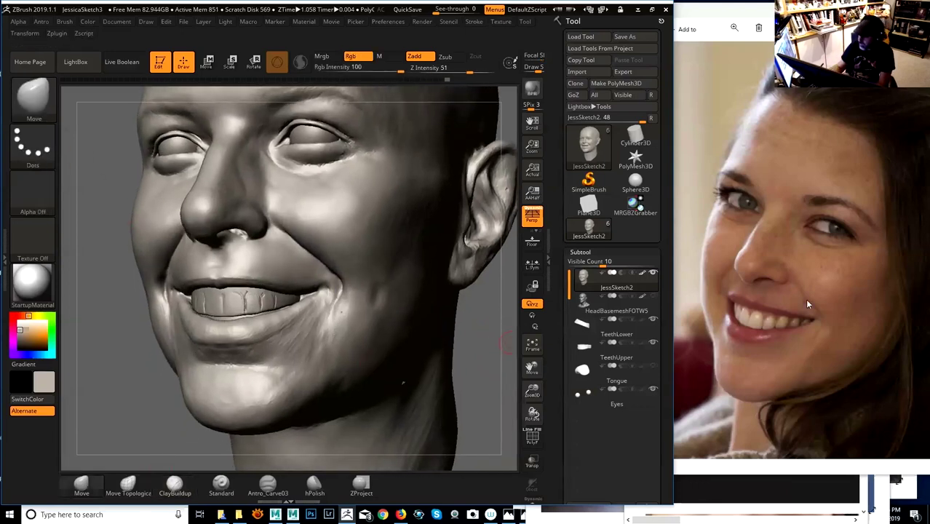
pyautogui.moveTo(505, 342); pyautogui.dragTo(506, 328)
pyautogui.press('space')
pyautogui.moveTo(332, 254); pyautogui.dragTo(326, 253)
pyautogui.press('space')
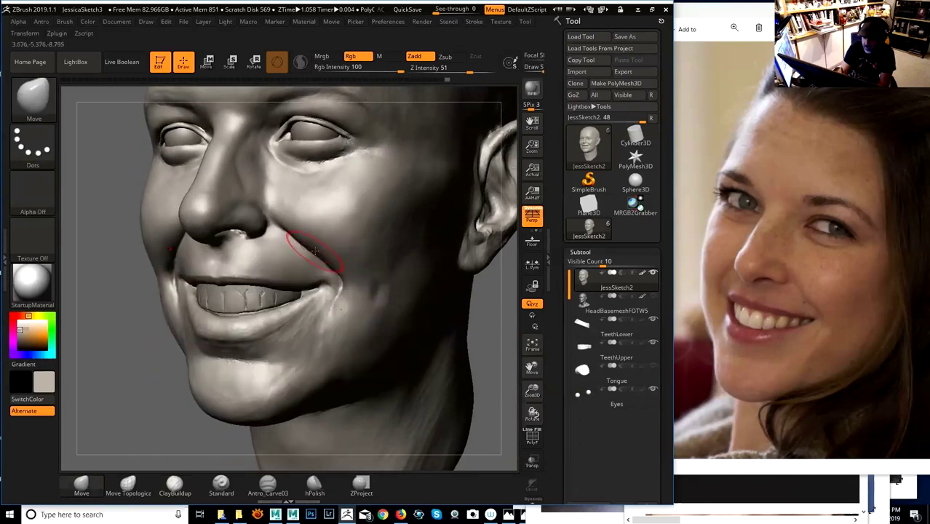
pyautogui.press('space')
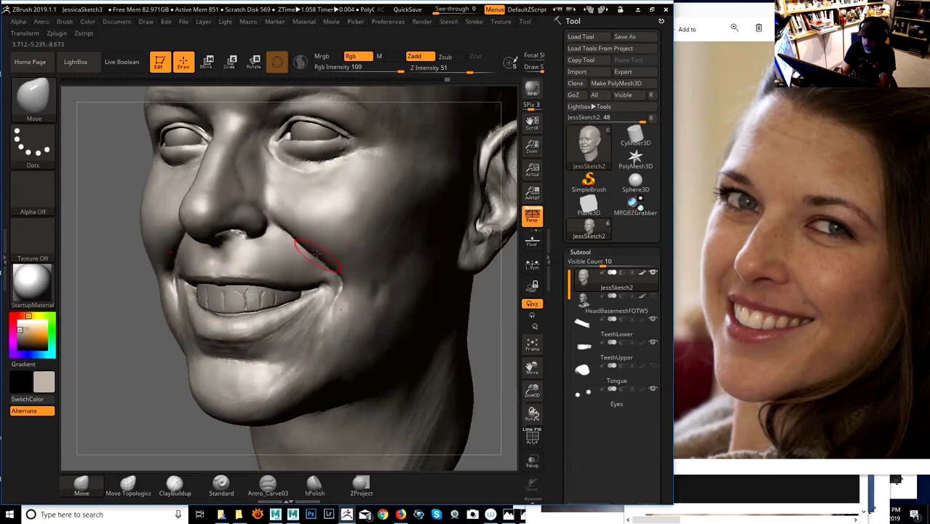
pyautogui.press('space')
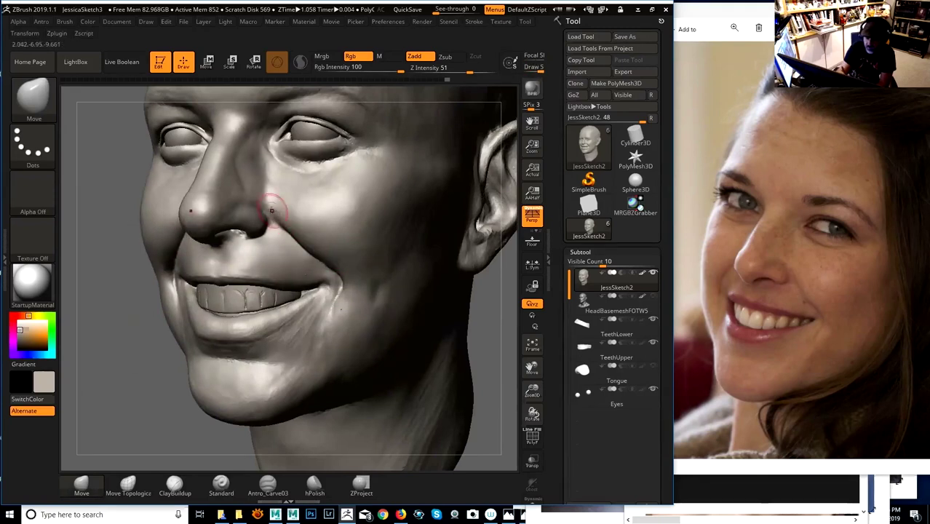
pyautogui.press('space')
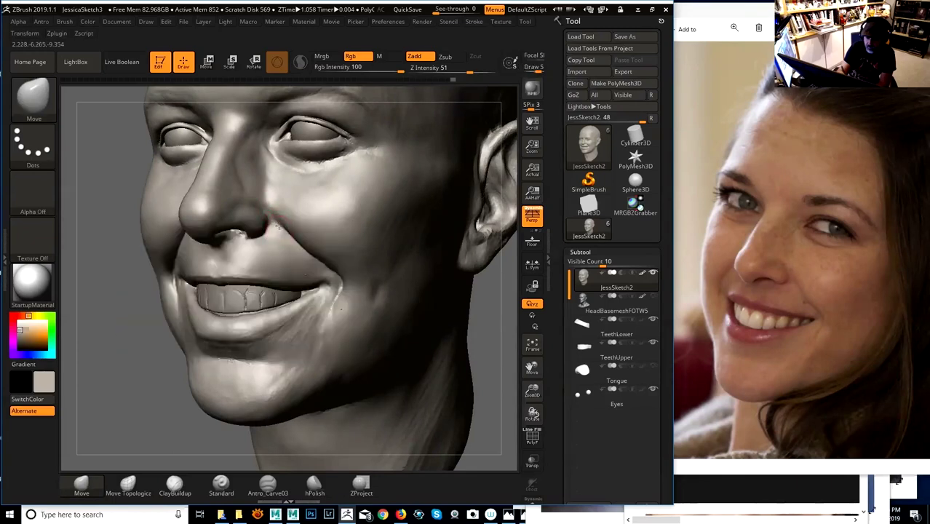
# - Adjust the crease beside the mouth corner with small Move brush strokes at Z Intensity 51
pyautogui.moveTo(505, 348); pyautogui.dragTo(375, 297)
pyautogui.press('space')
pyautogui.press('space')
pyautogui.press('space')
pyautogui.press('space')
pyautogui.press('space')
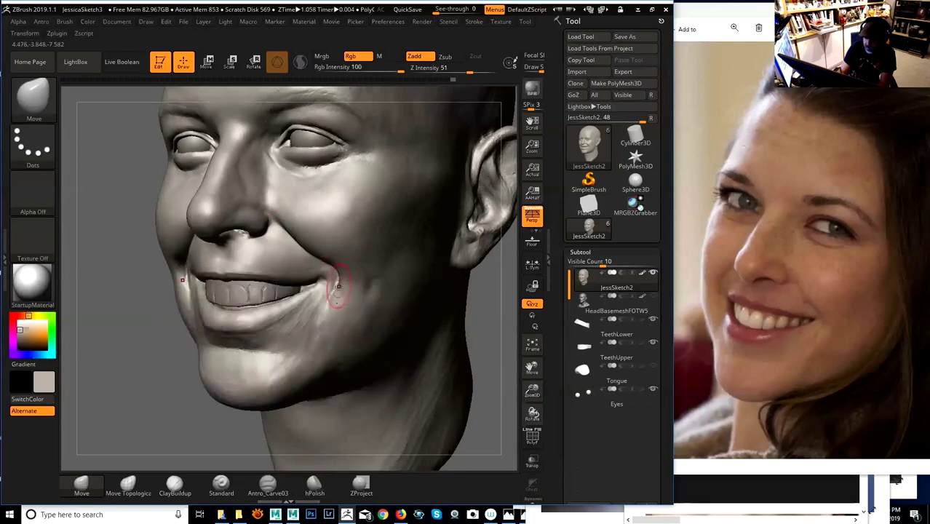
pyautogui.press('space')
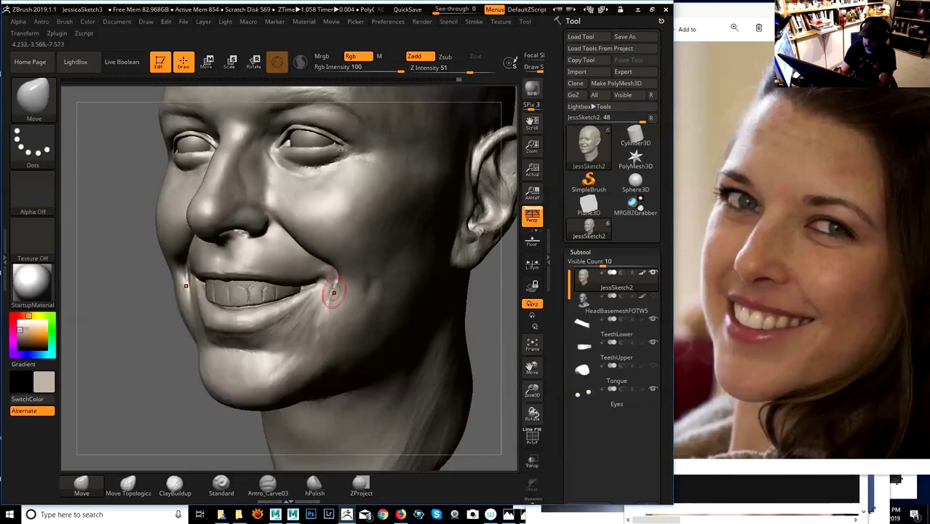
pyautogui.press('space')
pyautogui.press('space')
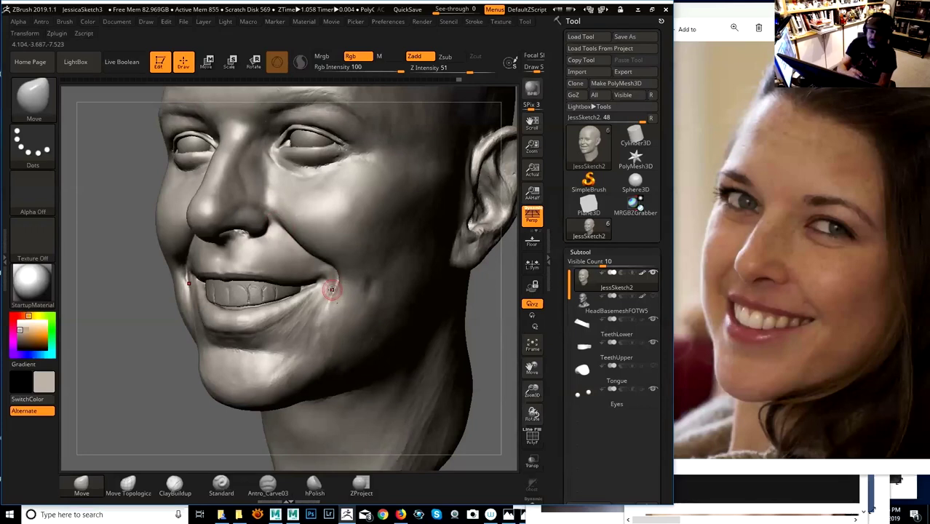
# - Switch to ClayBuildup and gently smooth the skin between the nose and upper lip at Smooth Z Intensity 20
pyautogui.click(174, 484)
pyautogui.moveTo(482, 334); pyautogui.dragTo(502, 329)
pyautogui.press('shift')
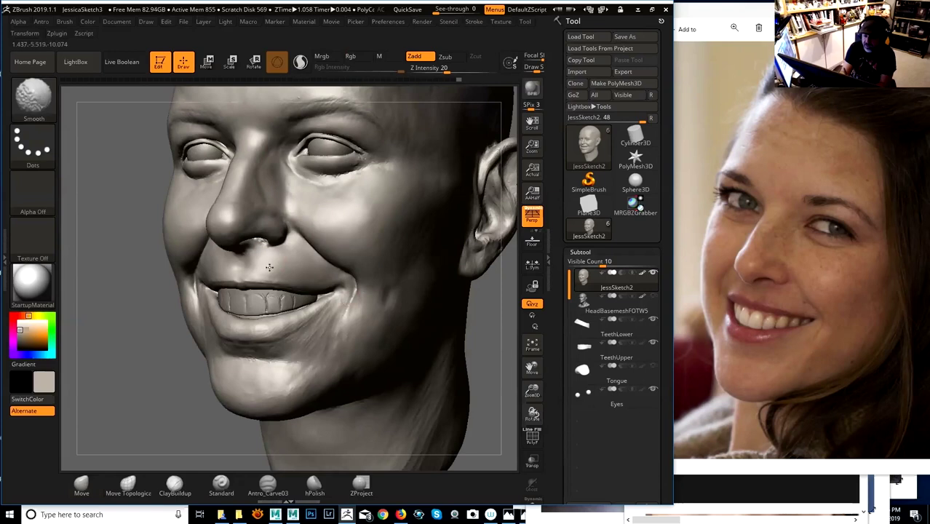
pyautogui.moveTo(278, 264); pyautogui.dragTo(289, 246)
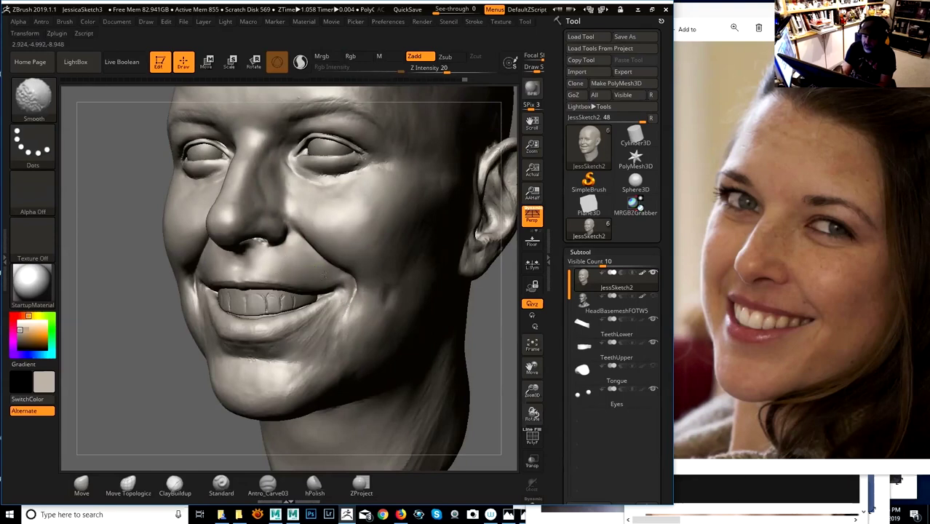
pyautogui.press('shift')
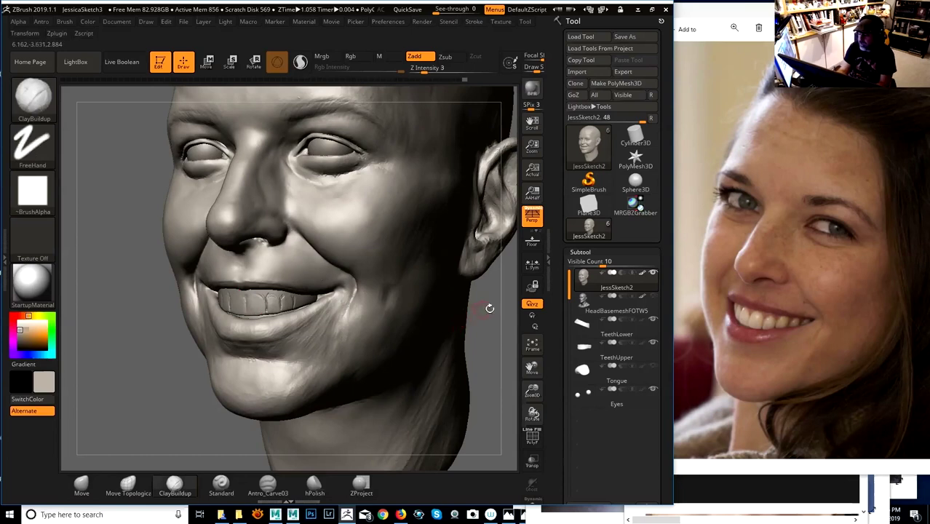
# - Soften the lower end of the nasolabial fold above the mouth corner with the Smooth brush
pyautogui.moveTo(489, 311); pyautogui.dragTo(441, 283)
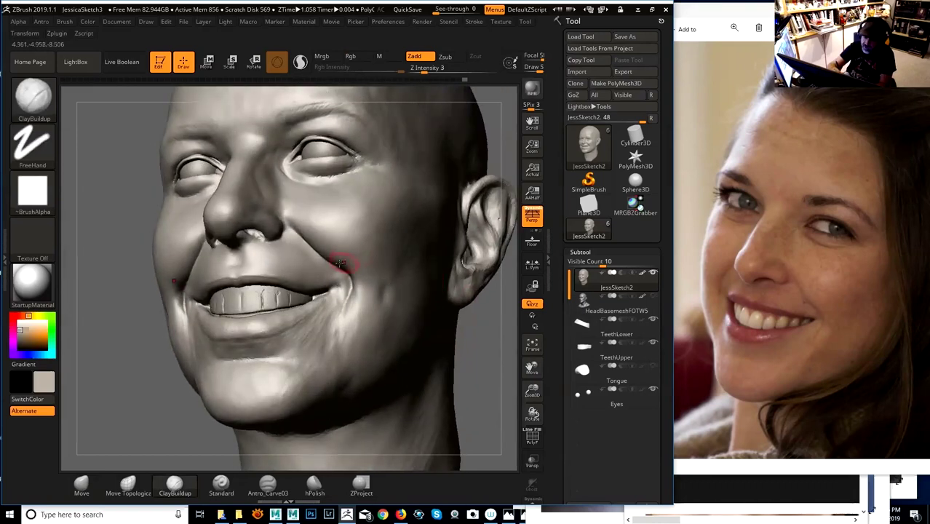
pyautogui.press('shift')
pyautogui.keyDown('shift'); pyautogui.moveTo(336, 260); pyautogui.dragTo(345, 265); pyautogui.keyUp('shift')
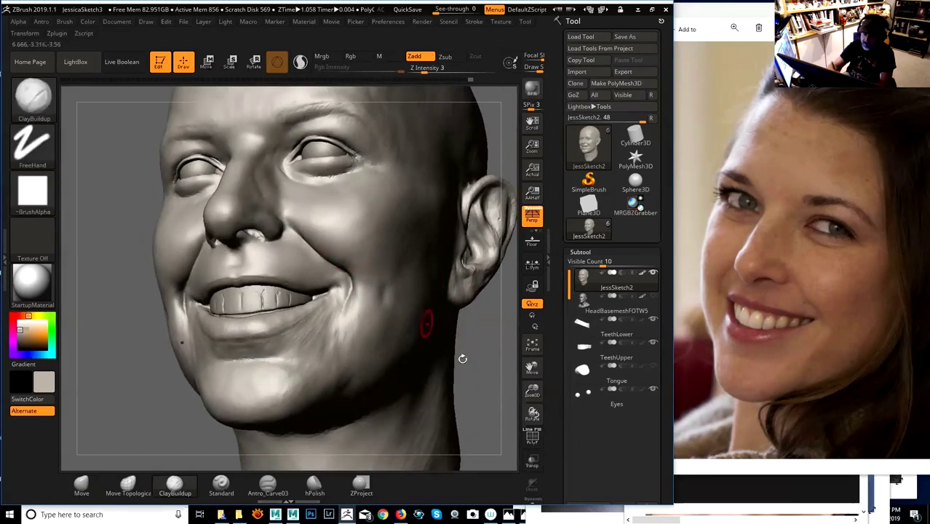
# - Build up the skin at the mouth corners with small ClayBuildup strokes at Z Intensity 3, adjusting the brush size
pyautogui.moveTo(483, 323)
pyautogui.mouseDown()
pyautogui.moveTo(495, 326)
pyautogui.moveTo(461, 321)
pyautogui.moveTo(493, 294)
pyautogui.moveTo(451, 299)
pyautogui.mouseUp()
pyautogui.rightClick(360, 275)
pyautogui.press('space')
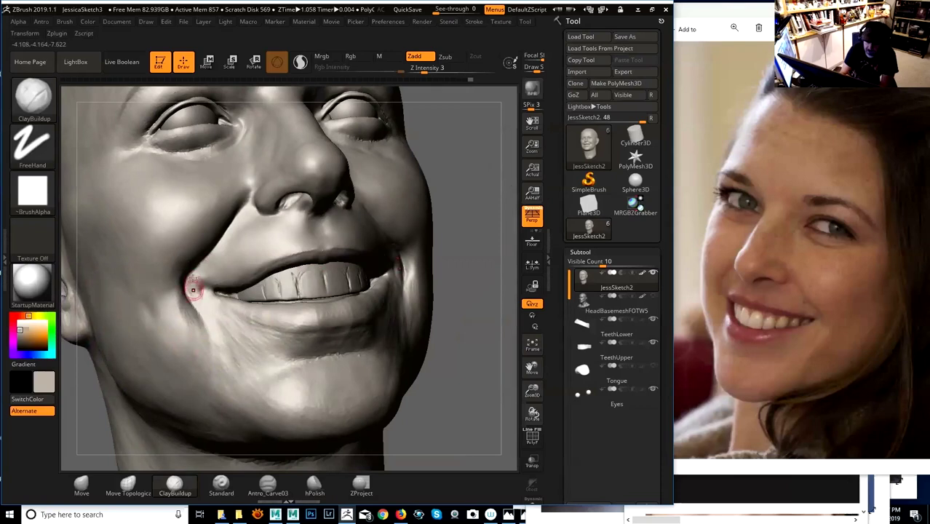
pyautogui.moveTo(465, 234)
pyautogui.mouseDown()
pyautogui.moveTo(400, 261)
pyautogui.moveTo(417, 267)
pyautogui.mouseUp()
pyautogui.press('space')
pyautogui.press('space')
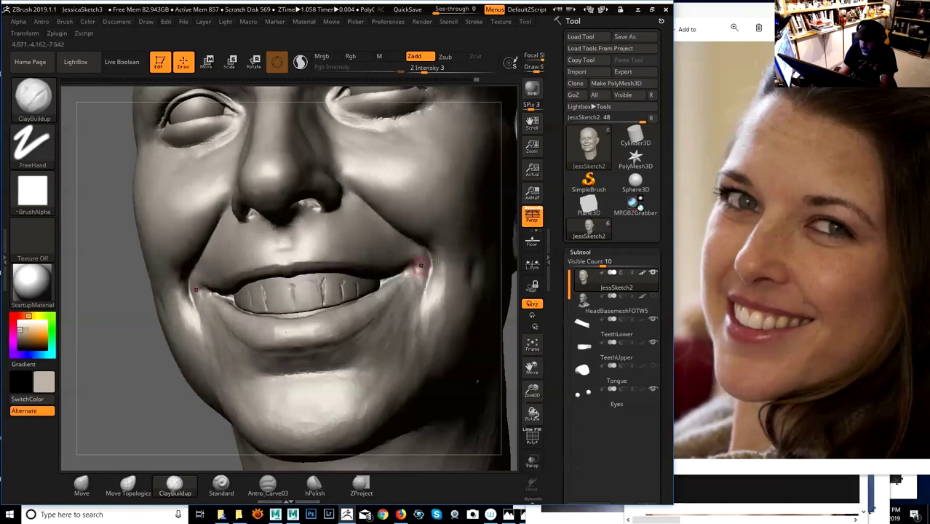
pyautogui.moveTo(505, 247); pyautogui.dragTo(420, 261)
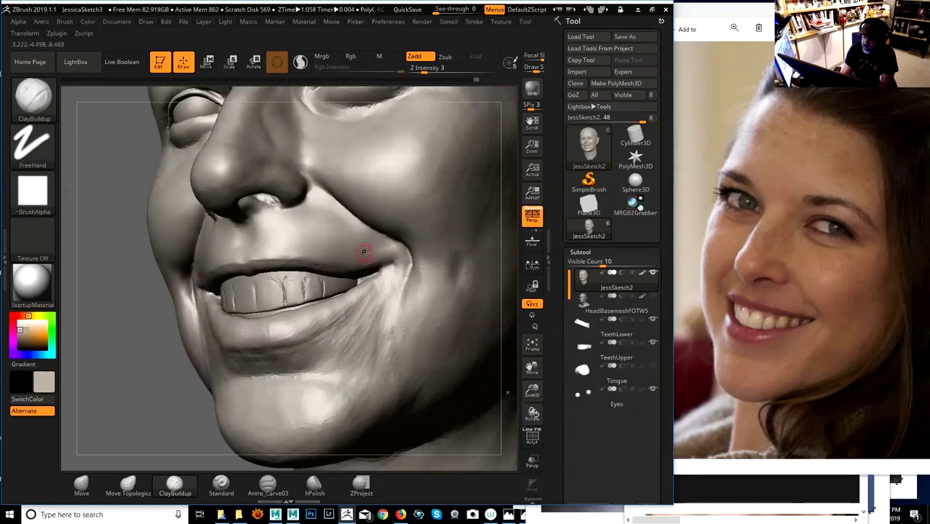
# - Smooth the skin above the upper lip toward the mouth corner
pyautogui.keyDown('shift'); pyautogui.moveTo(367, 251); pyautogui.dragTo(364, 252); pyautogui.keyUp('shift')
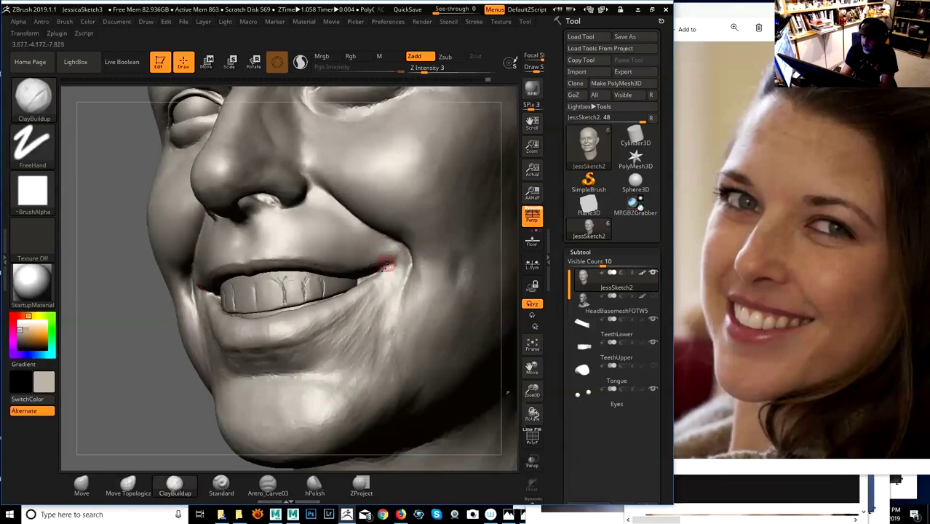
pyautogui.moveTo(360, 271); pyautogui.dragTo(339, 265, button='right')
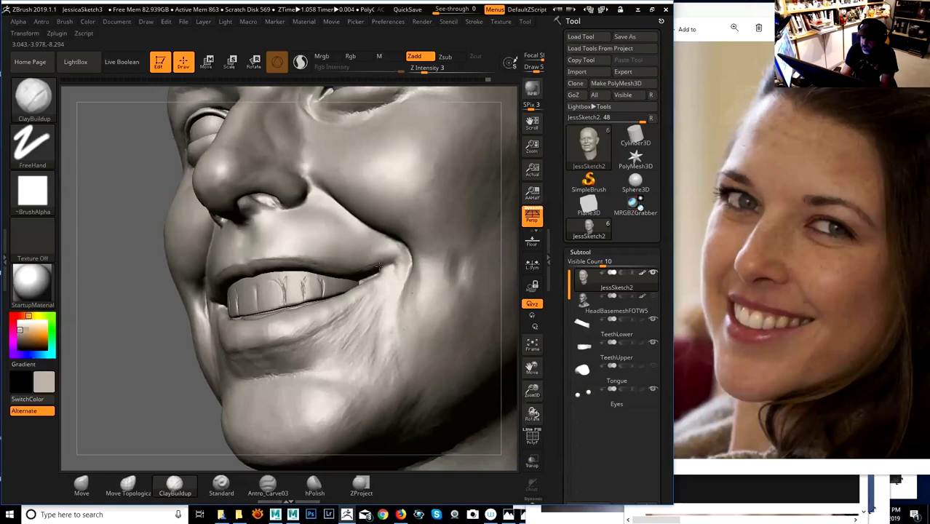
pyautogui.moveTo(170, 385)
pyautogui.mouseDown()
pyautogui.moveTo(183, 390)
pyautogui.moveTo(162, 370)
pyautogui.moveTo(175, 397)
pyautogui.mouseUp()
pyautogui.moveTo(502, 336)
pyautogui.mouseDown()
pyautogui.moveTo(497, 343)
pyautogui.moveTo(478, 327)
pyautogui.moveTo(481, 318)
pyautogui.mouseUp()
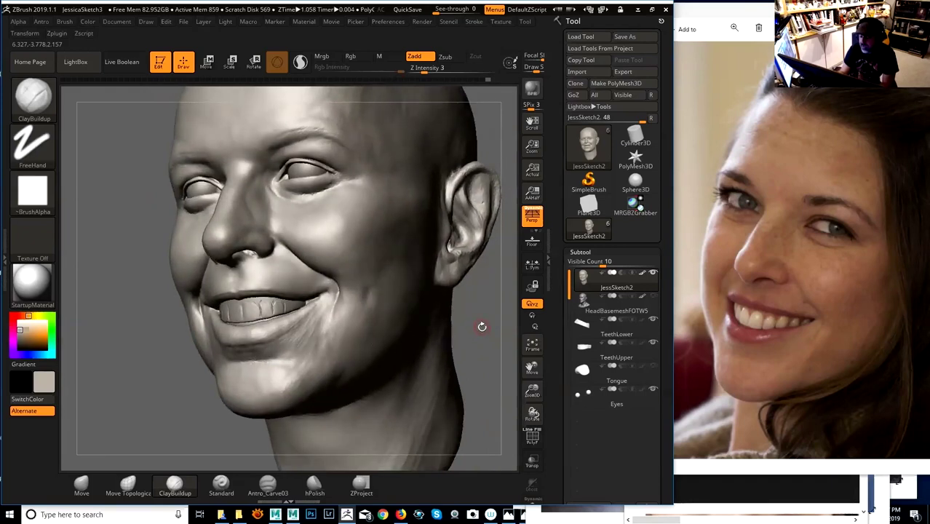
# - Build up the cheek beside the lower end of the nasolabial fold and soften it at Smooth Z Intensity 20
pyautogui.moveTo(482, 327)
pyautogui.mouseDown()
pyautogui.moveTo(491, 334)
pyautogui.moveTo(489, 315)
pyautogui.mouseUp()
pyautogui.press('space')
pyautogui.moveTo(341, 267); pyautogui.dragTo(355, 276)
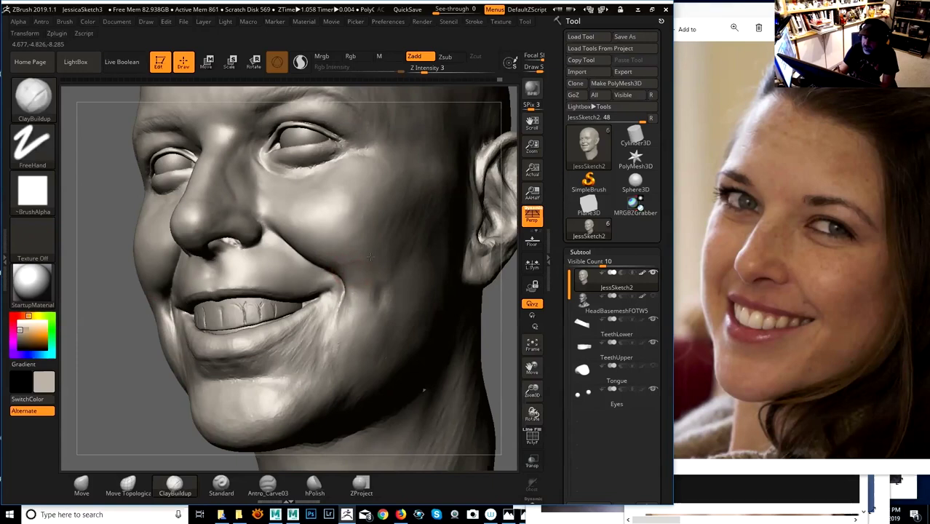
pyautogui.press('shift')
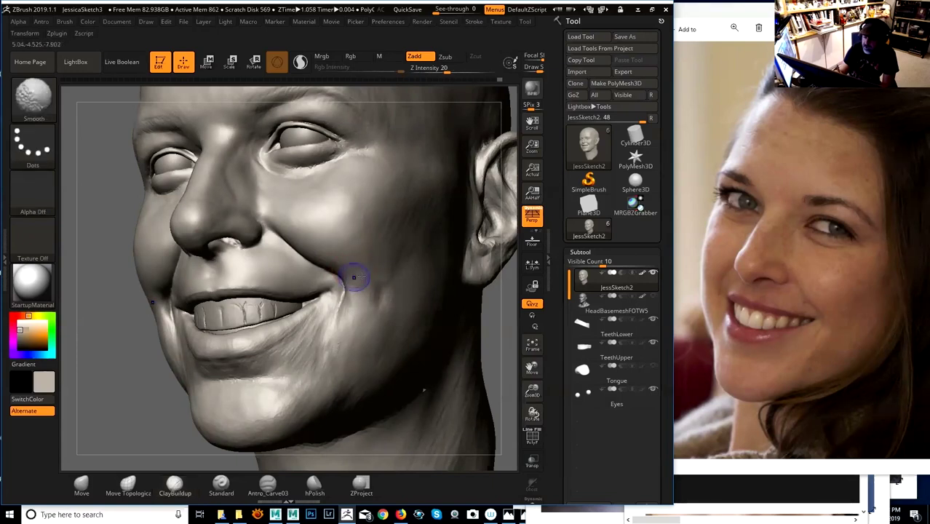
pyautogui.keyDown('shift'); pyautogui.moveTo(362, 275); pyautogui.dragTo(369, 274); pyautogui.keyUp('shift')
# - Refine the outer end of the lower lip with ClayBuildup at Z Intensity 3 and smooth it into the mouth corner
pyautogui.moveTo(493, 306)
pyautogui.mouseDown()
pyautogui.moveTo(486, 321)
pyautogui.moveTo(385, 311)
pyautogui.mouseUp()
pyautogui.press('space')
pyautogui.press('space')
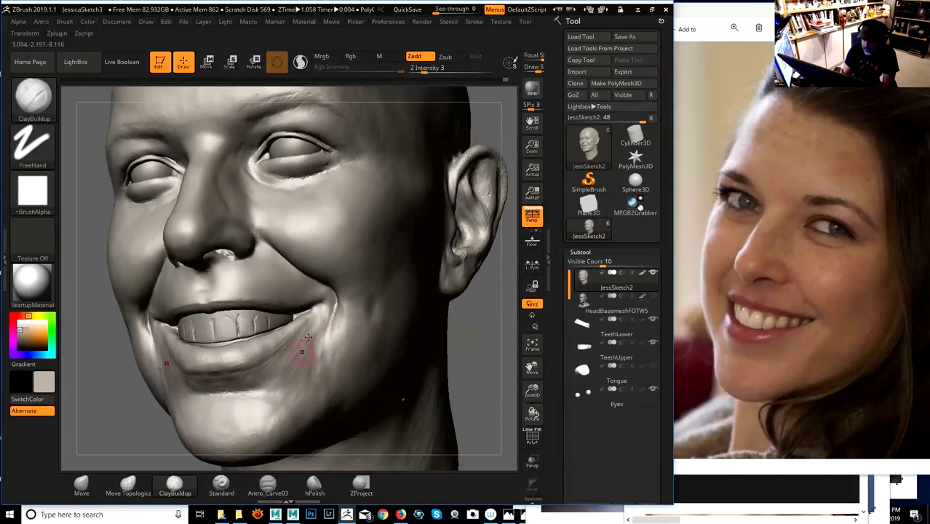
pyautogui.press('space')
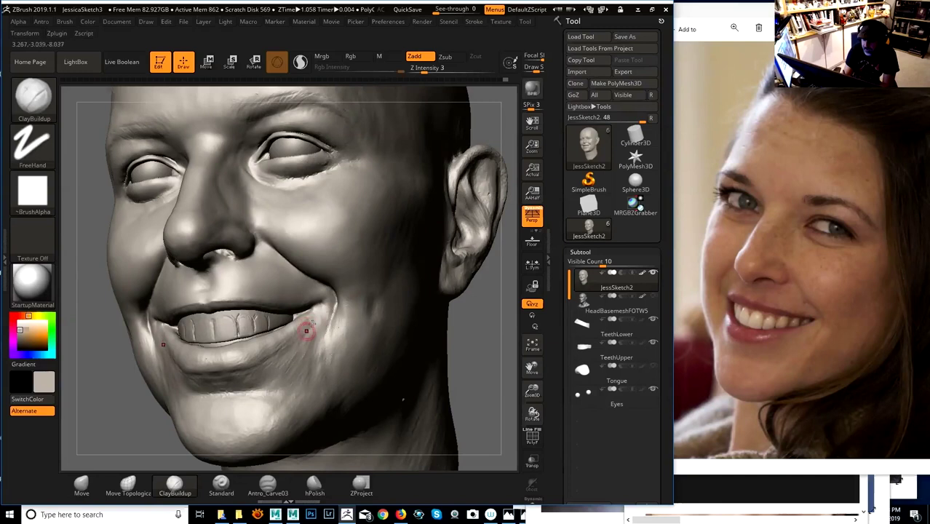
pyautogui.press('shift')
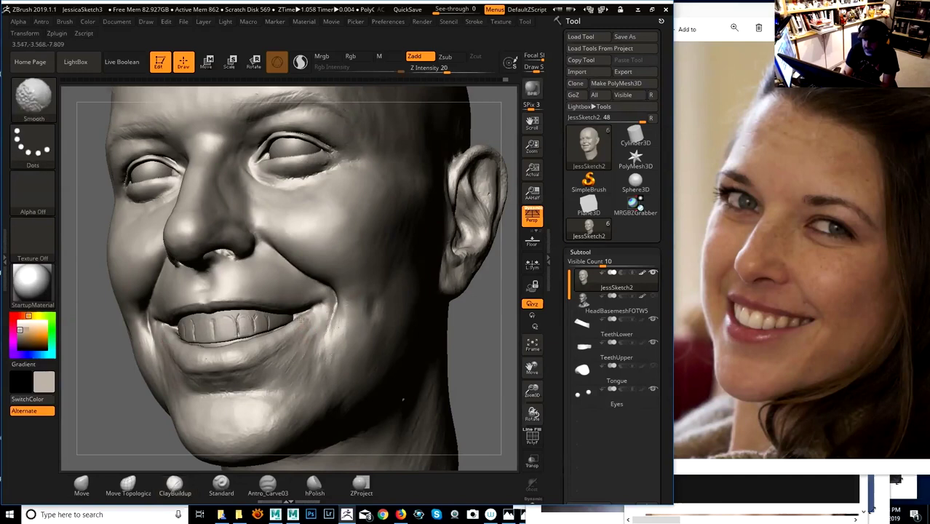
pyautogui.keyDown('shift'); pyautogui.moveTo(293, 332); pyautogui.dragTo(290, 324); pyautogui.keyUp('shift')
pyautogui.press('shift')
# - Soften the skin below the mouth corner toward the chin, comparing the face from several angles
pyautogui.moveTo(496, 364)
pyautogui.mouseDown()
pyautogui.moveTo(492, 311)
pyautogui.moveTo(478, 308)
pyautogui.mouseUp()
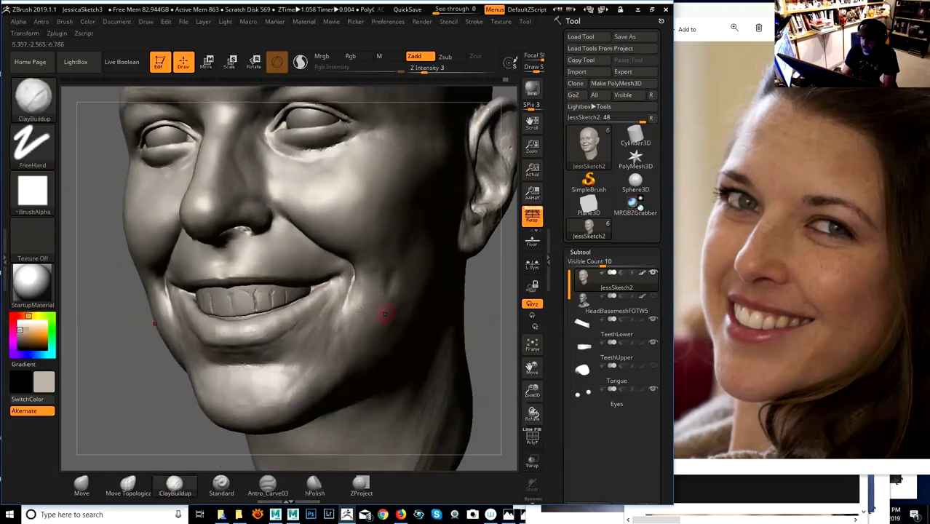
pyautogui.moveTo(300, 309)
pyautogui.keyDown('shift'); pyautogui.mouseDown()
pyautogui.moveTo(251, 337)
pyautogui.moveTo(300, 316)
pyautogui.moveTo(313, 298)
pyautogui.moveTo(334, 303)
pyautogui.mouseUp(); pyautogui.keyUp('shift')
pyautogui.moveTo(493, 293); pyautogui.dragTo(477, 292)
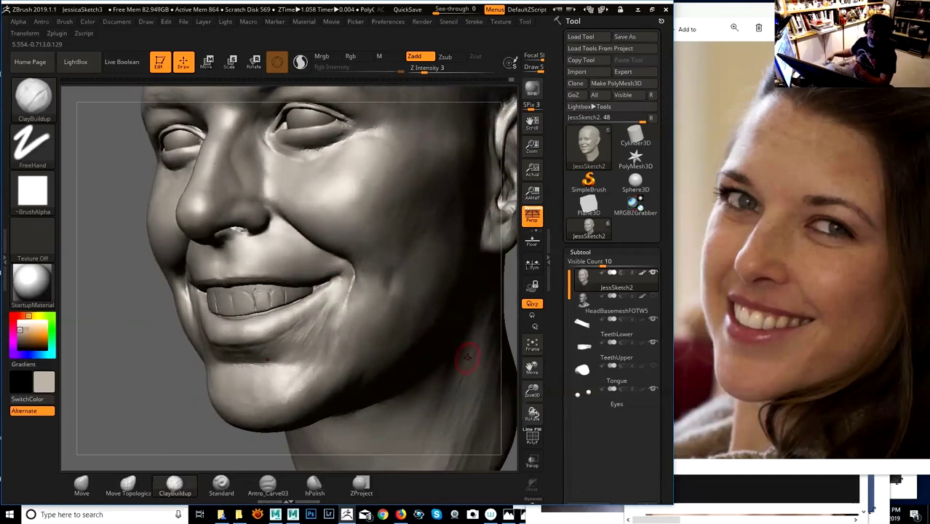
pyautogui.moveTo(169, 375); pyautogui.dragTo(188, 372)
pyautogui.press('space')
pyautogui.click(192, 319)
pyautogui.press('space')
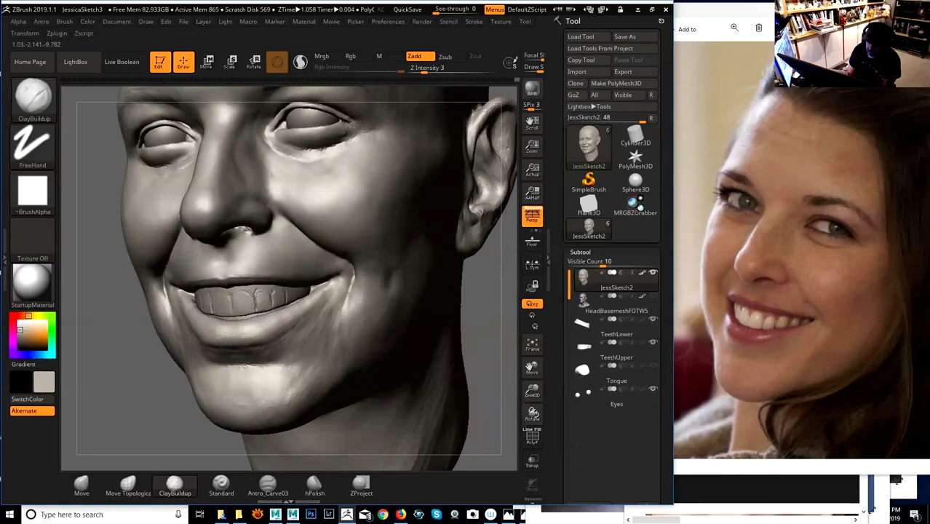
# - Reduce the ClayBuildup draw size and shape the lower lip's contour at Z Intensity 3
pyautogui.moveTo(481, 303); pyautogui.dragTo(307, 332)
pyautogui.press('space')
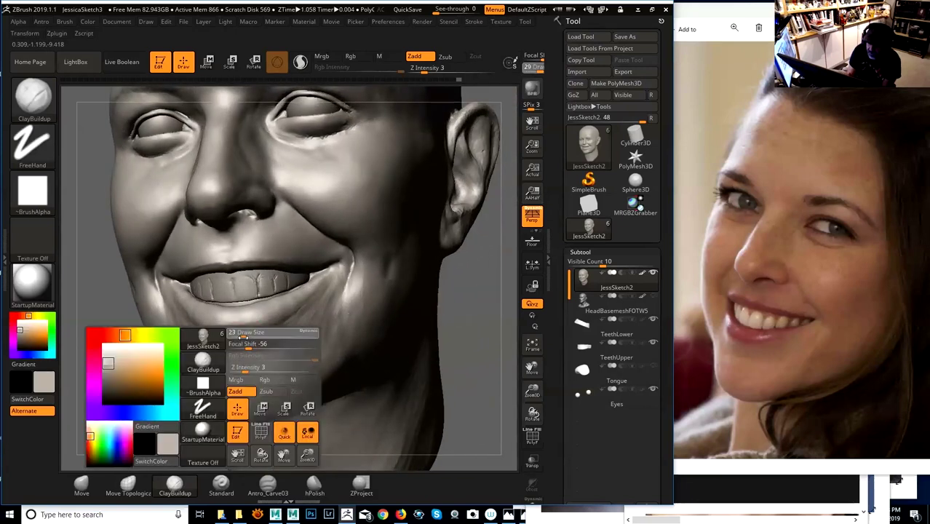
pyautogui.moveTo(243, 337); pyautogui.dragTo(231, 340)
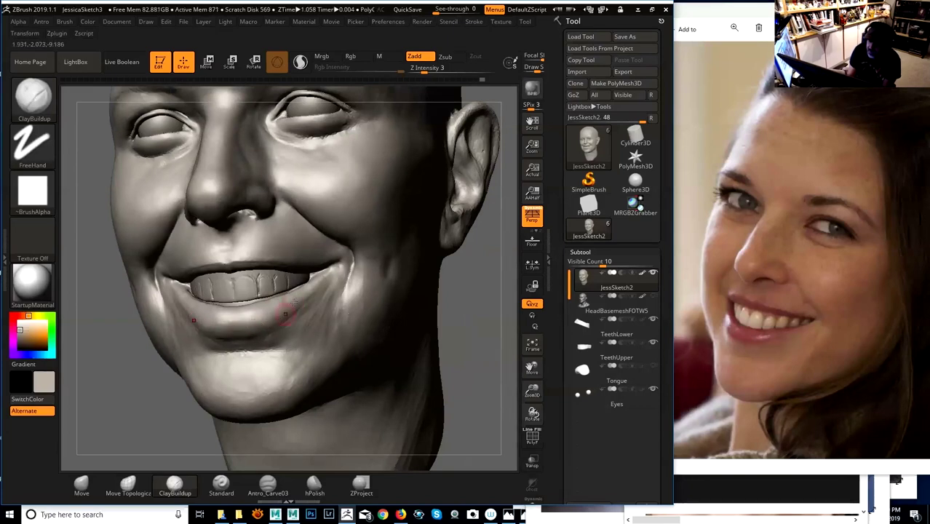
pyautogui.moveTo(466, 287); pyautogui.dragTo(450, 297)
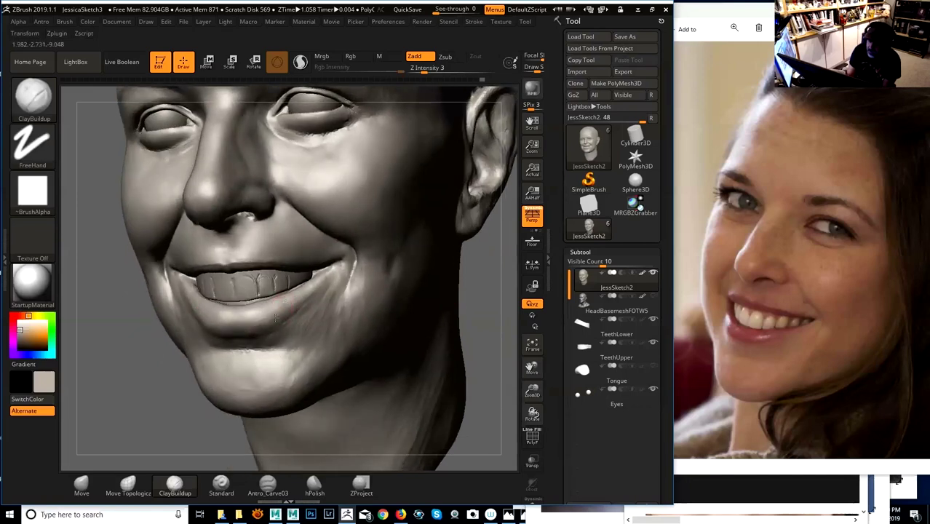
# - Smooth the outer part of the lower lip at Z Intensity 20 and refine its edge along the teeth with ClayBuildup
pyautogui.press('shift')
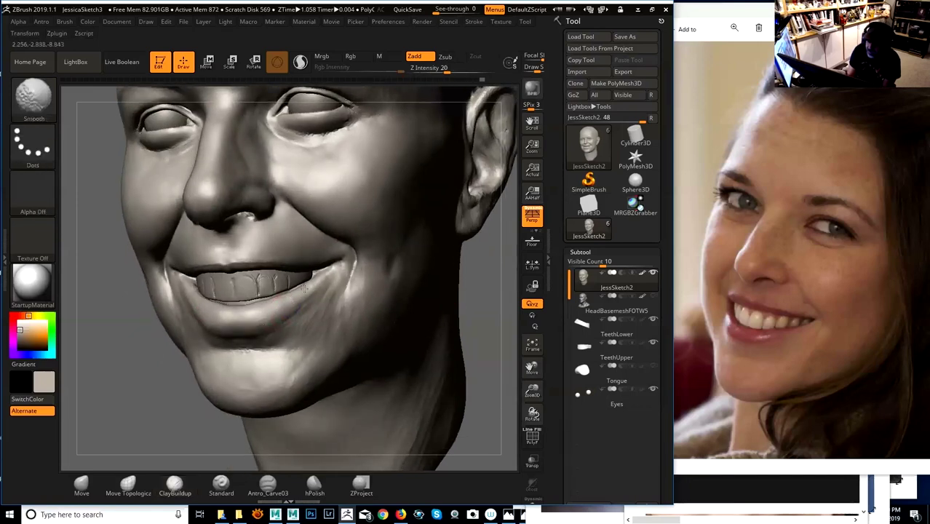
pyautogui.moveTo(476, 304)
pyautogui.mouseDown()
pyautogui.moveTo(485, 299)
pyautogui.moveTo(479, 306)
pyautogui.moveTo(484, 295)
pyautogui.moveTo(476, 290)
pyautogui.mouseUp()
pyautogui.moveTo(264, 332); pyautogui.dragTo(243, 316)
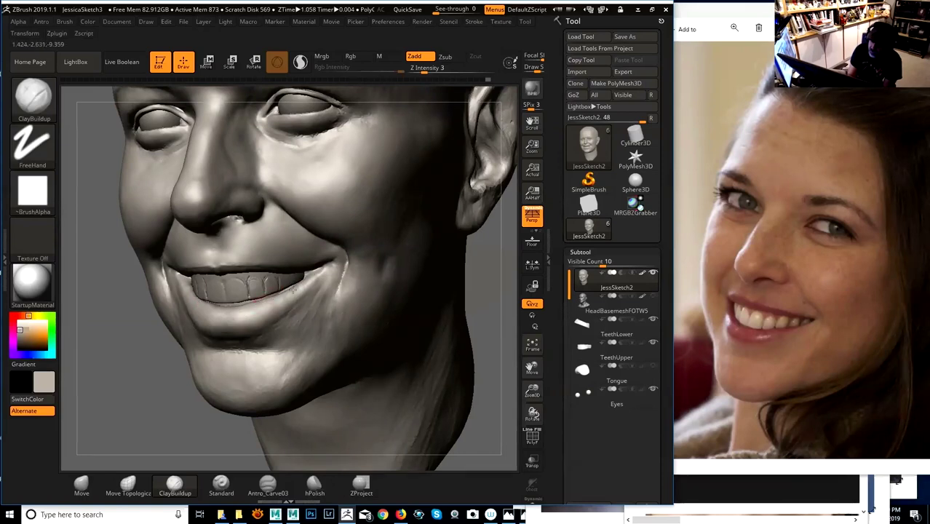
pyautogui.press('space')
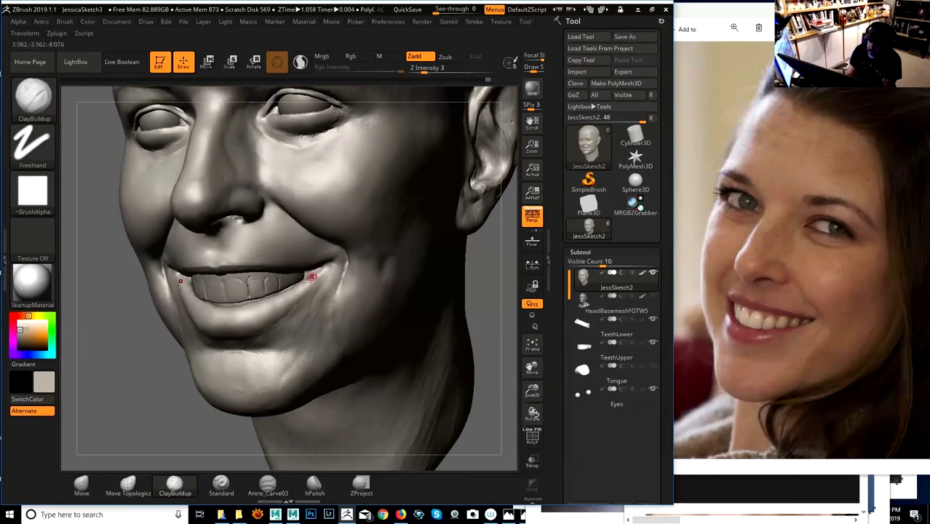
# - Fill and shape the crease between the mouth corner and the cheek with small ClayBuildup strokes at Z Intensity 3
pyautogui.moveTo(498, 251)
pyautogui.keyDown('alt'); pyautogui.mouseDown()
pyautogui.moveTo(507, 273)
pyautogui.moveTo(467, 300)
pyautogui.moveTo(508, 262)
pyautogui.mouseUp(); pyautogui.keyUp('alt')
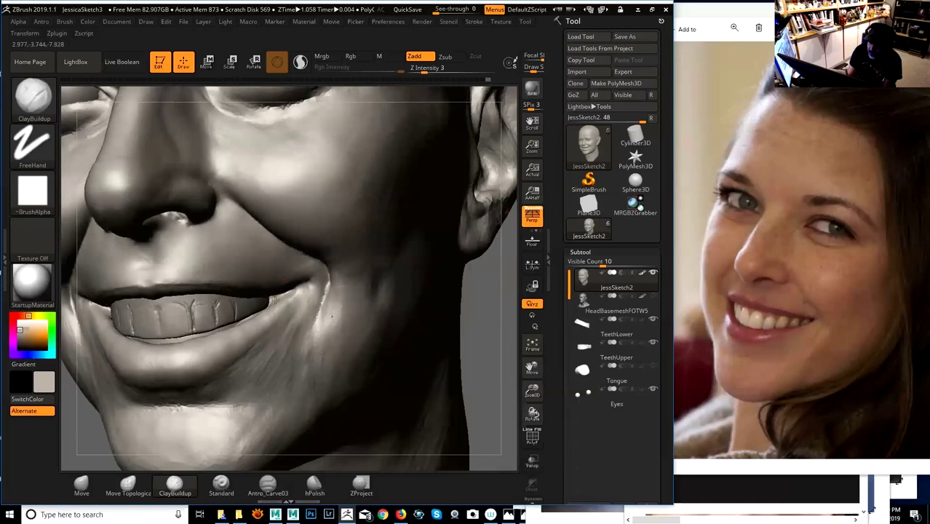
pyautogui.moveTo(486, 442); pyautogui.dragTo(420, 422)
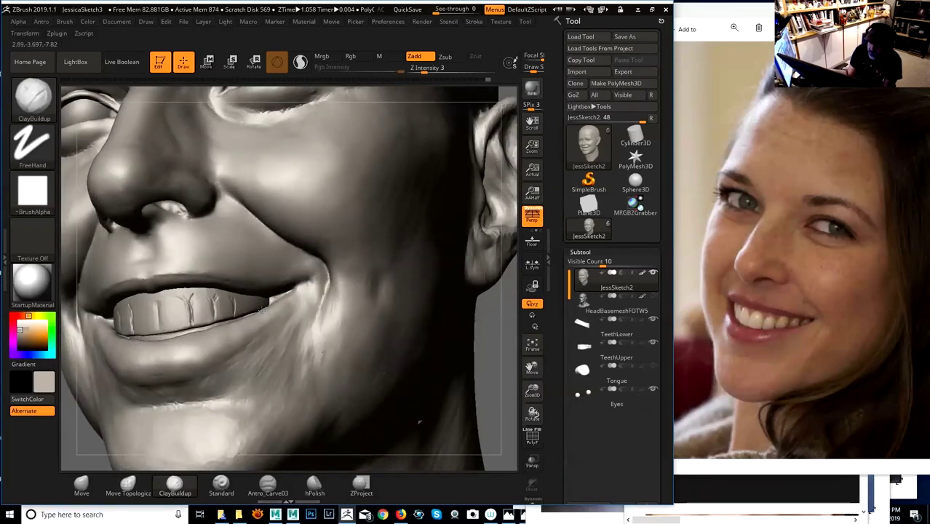
pyautogui.moveTo(492, 316); pyautogui.dragTo(435, 323, button='right')
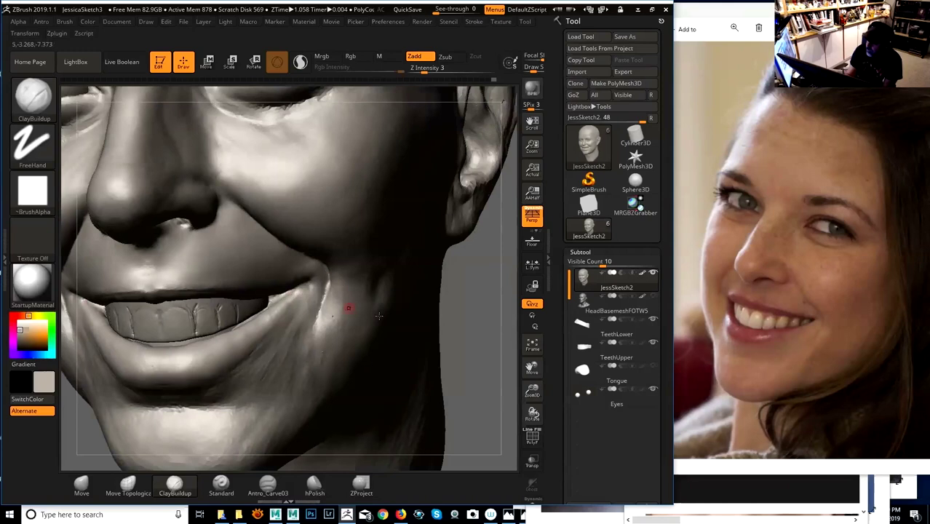
pyautogui.moveTo(460, 299); pyautogui.dragTo(473, 287, button='right')
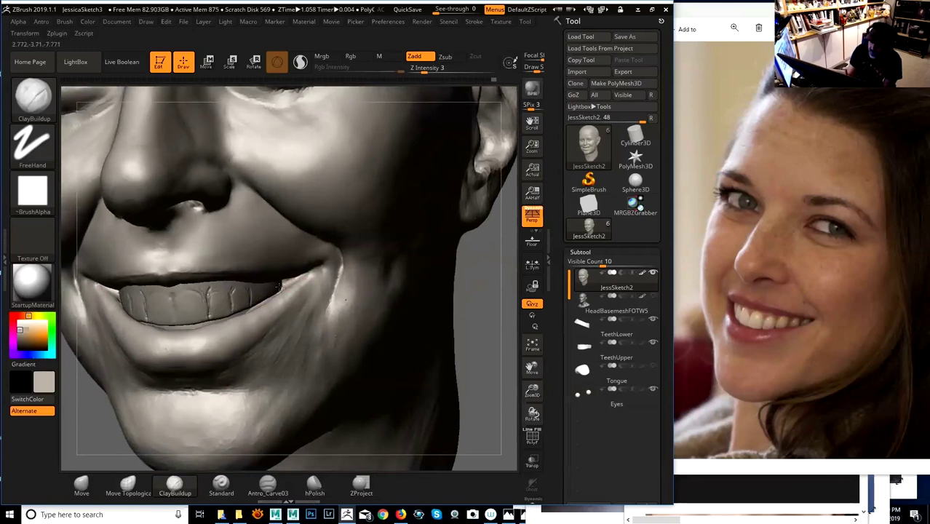
pyautogui.moveTo(248, 310); pyautogui.dragTo(266, 302)
# - Rework the area between the nose and upper lip from the front, smoothing it at Z Intensity 20
pyautogui.moveTo(494, 271); pyautogui.dragTo(407, 273)
pyautogui.moveTo(494, 281)
pyautogui.mouseDown()
pyautogui.moveTo(498, 291)
pyautogui.moveTo(472, 289)
pyautogui.moveTo(473, 298)
pyautogui.mouseUp()
pyautogui.press('ctrl')
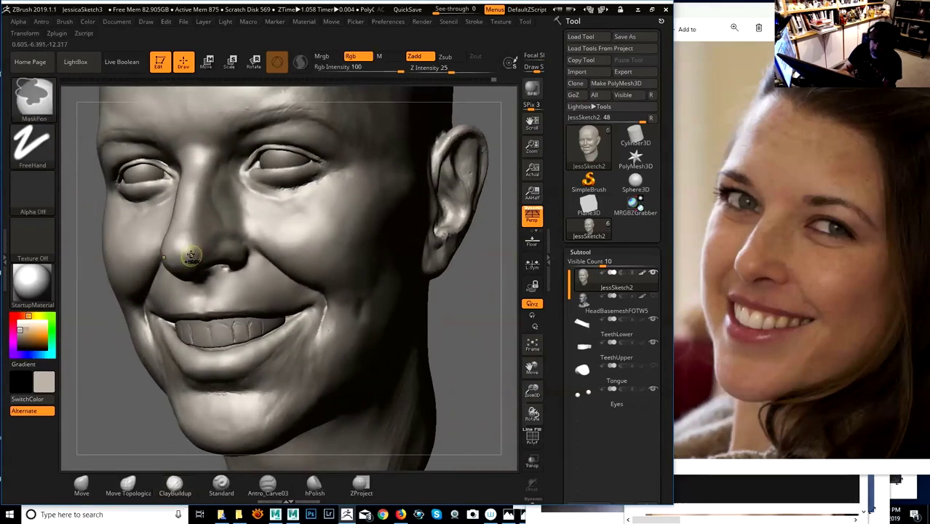
pyautogui.press('ctrl')
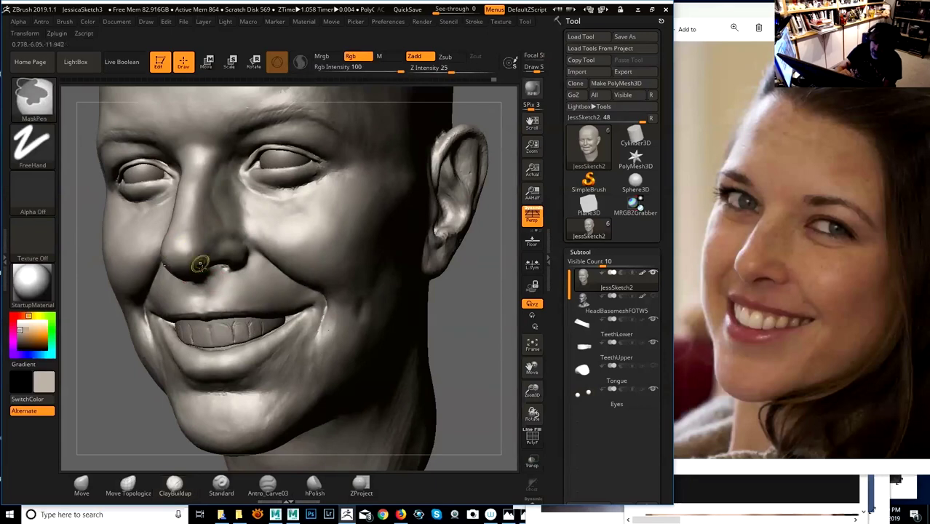
pyautogui.press('shift')
pyautogui.moveTo(446, 302)
pyautogui.mouseDown()
pyautogui.moveTo(472, 307)
pyautogui.moveTo(453, 313)
pyautogui.mouseUp()
pyautogui.press('space')
pyautogui.press('shift')
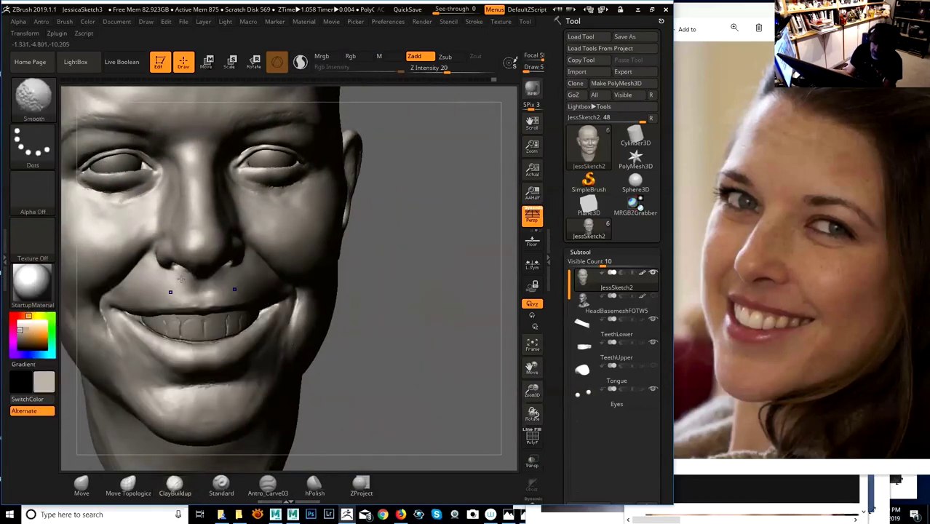
pyautogui.press('space')
pyautogui.moveTo(179, 286); pyautogui.dragTo(187, 279)
pyautogui.press('shift')
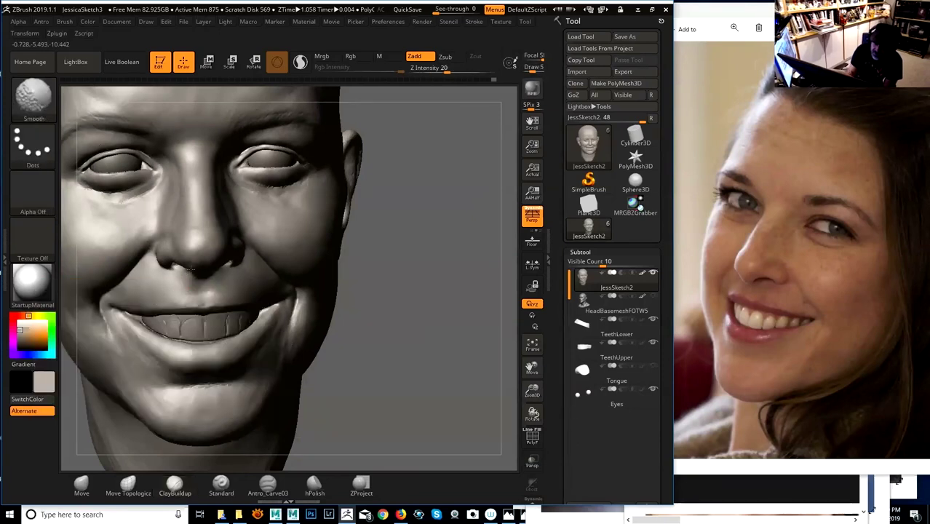
# - Try a long diagonal ClayBuildup stroke across the skin above the upper lip
pyautogui.moveTo(486, 240); pyautogui.dragTo(439, 218)
pyautogui.keyDown('alt'); pyautogui.moveTo(477, 311); pyautogui.dragTo(446, 301); pyautogui.keyUp('alt')
pyautogui.press('space')
pyautogui.moveTo(313, 242); pyautogui.dragTo(319, 237)
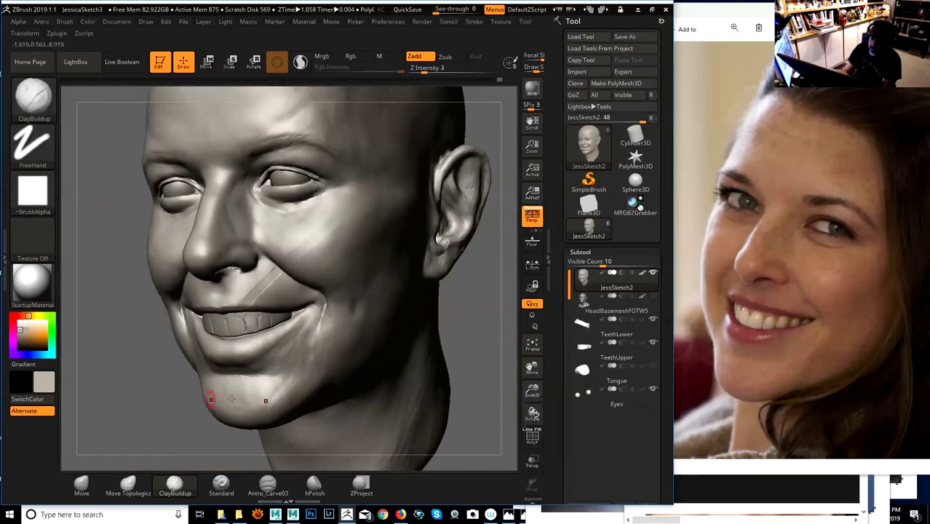
pyautogui.press('space')
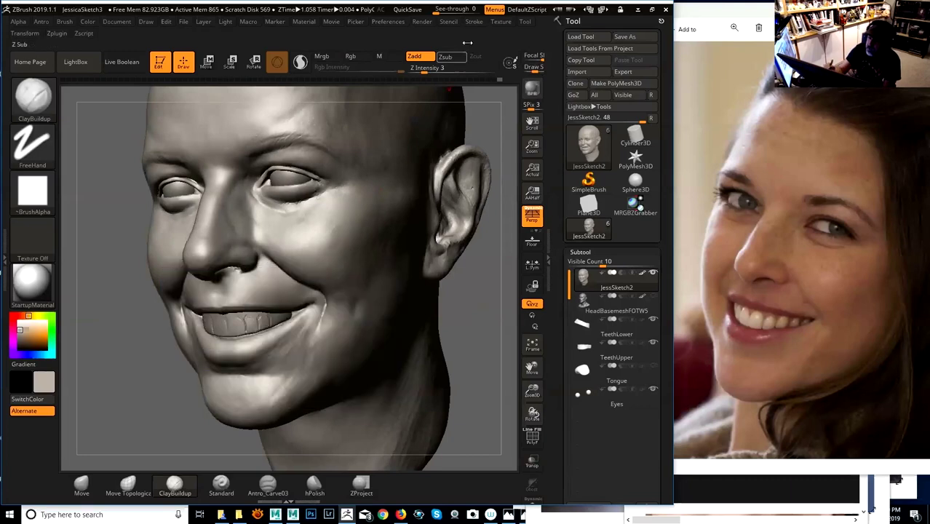
# - Toggle LazyMouse for the ClayBuildup stroke, test it with a long stroke from the cheek to the mouth, and undo the stroke
pyautogui.click(474, 21)
pyautogui.click(502, 192)
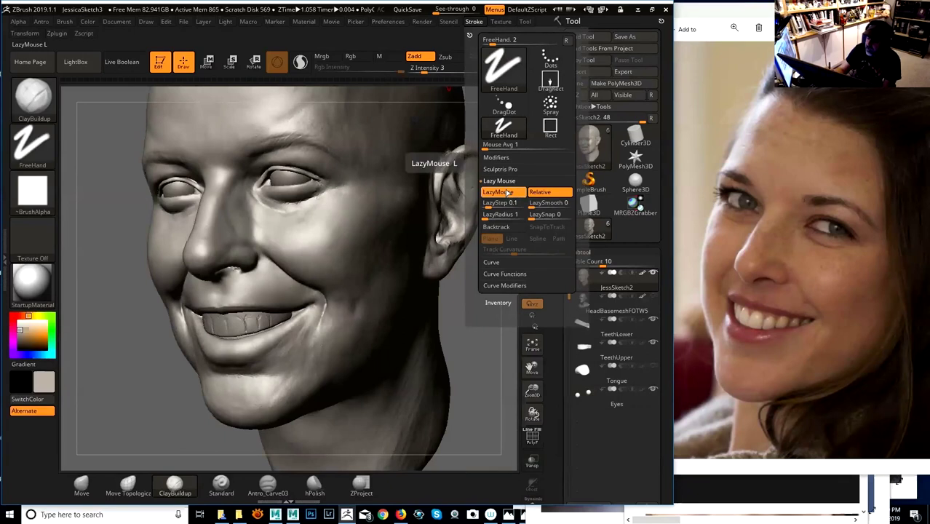
pyautogui.moveTo(476, 300); pyautogui.dragTo(377, 265)
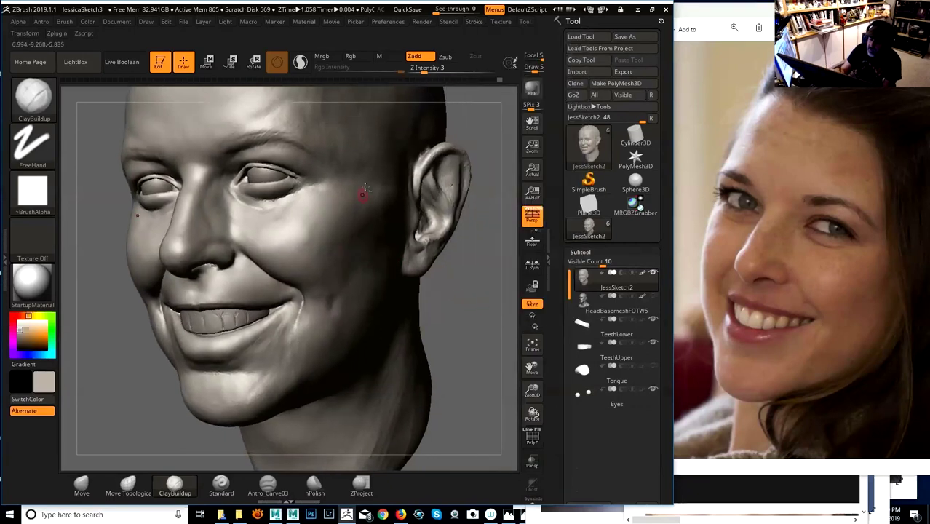
pyautogui.moveTo(310, 222); pyautogui.dragTo(238, 298)
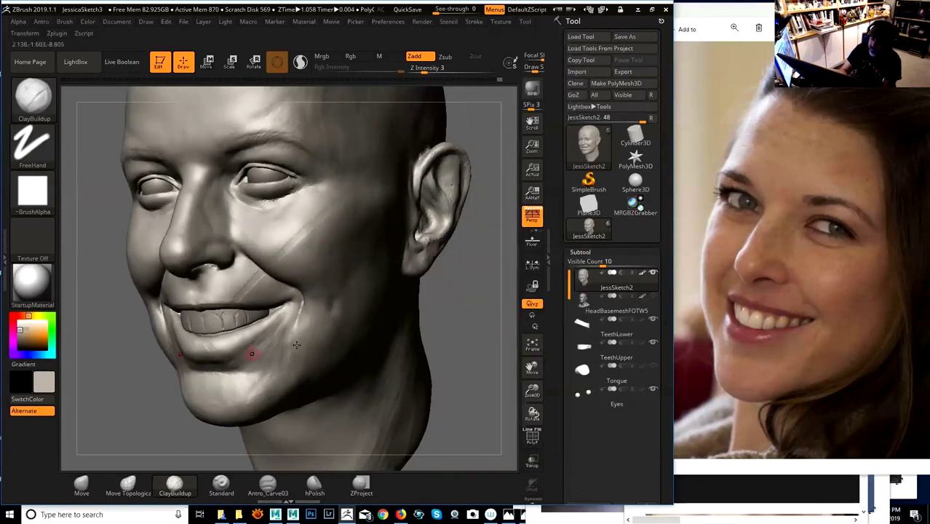
pyautogui.hotkey('ctrl', 'z')
# - Refine the skin around the mouth corner with ClayBuildup at Z Intensity 3 and smooth it at Z Intensity 20
pyautogui.moveTo(473, 295)
pyautogui.mouseDown()
pyautogui.moveTo(473, 282)
pyautogui.moveTo(474, 313)
pyautogui.moveTo(513, 235)
pyautogui.mouseUp()
pyautogui.press('space')
pyautogui.moveTo(286, 285); pyautogui.dragTo(272, 304)
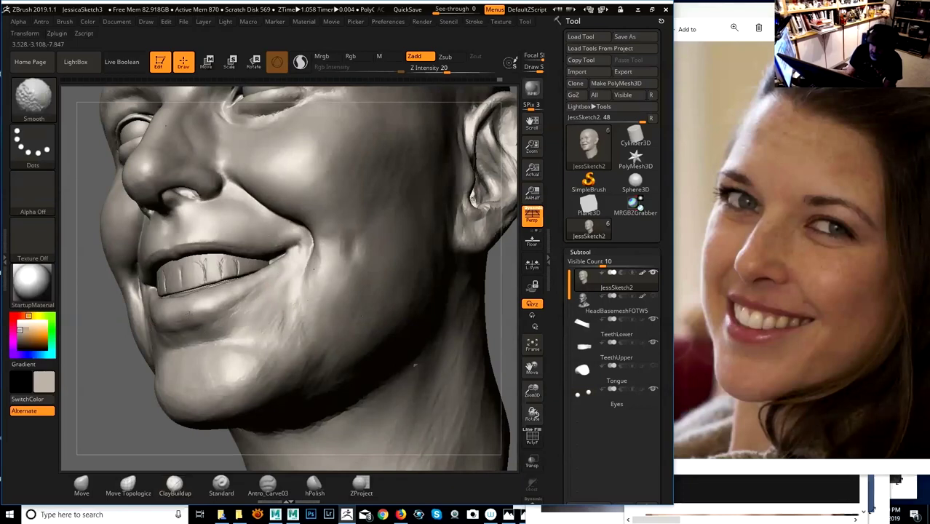
pyautogui.press('shift')
pyautogui.moveTo(511, 287); pyautogui.dragTo(234, 283)
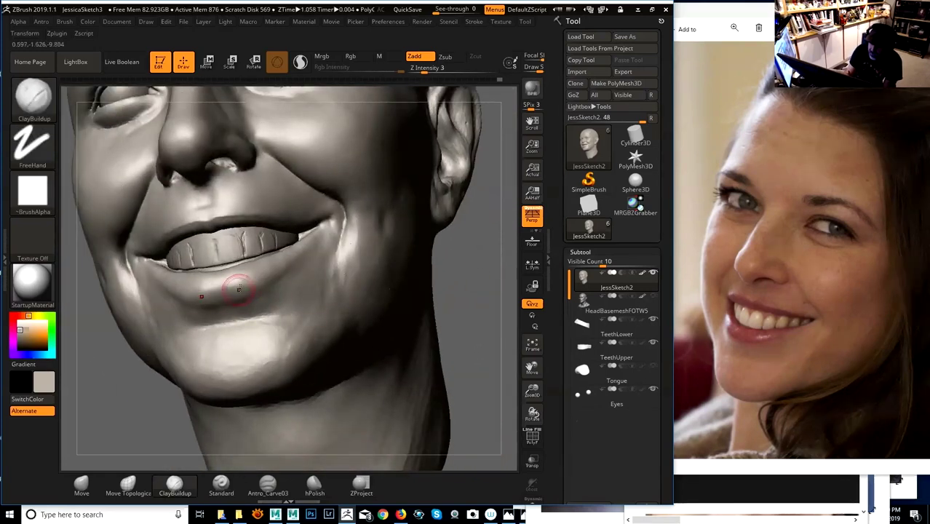
# - Refine the lower lip with ClayBuildup at Z Intensity 3 and smooth it at Z Intensity 20
pyautogui.press('shift')
pyautogui.press('shift')
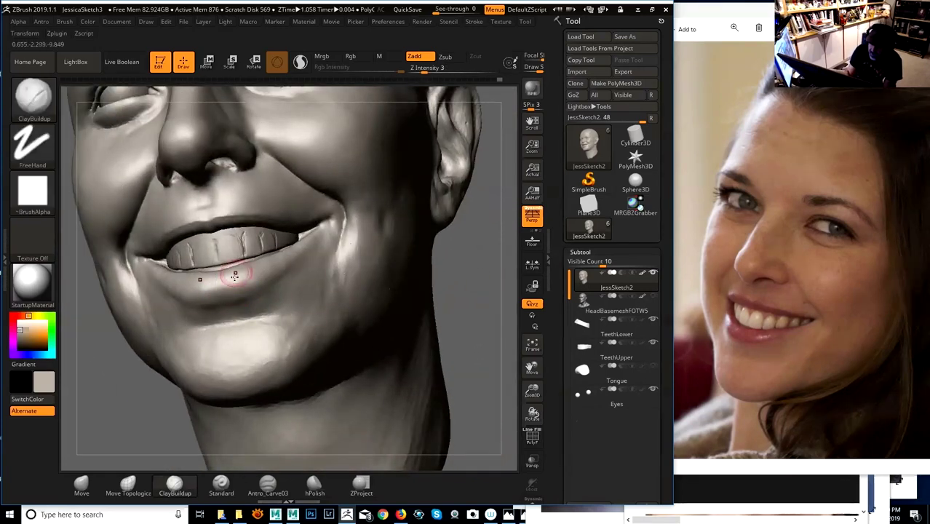
pyautogui.moveTo(470, 244); pyautogui.dragTo(263, 261)
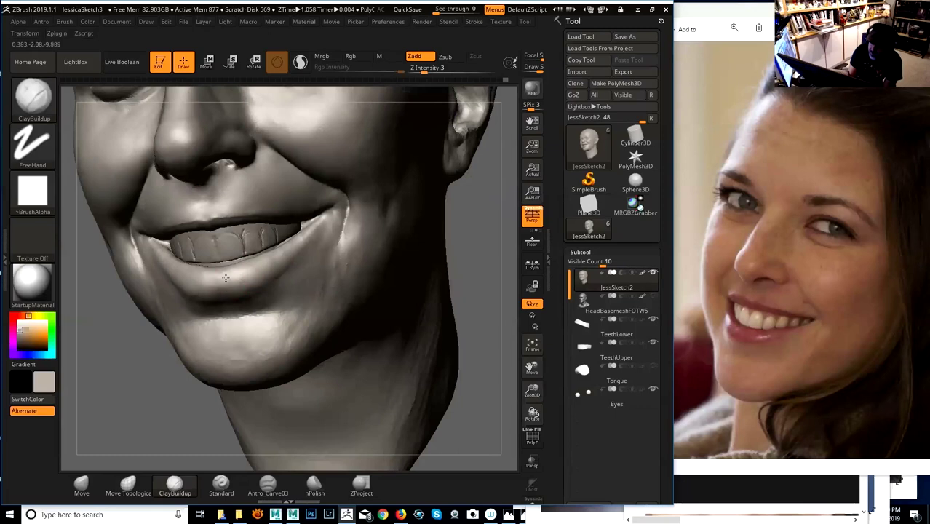
pyautogui.press('shift')
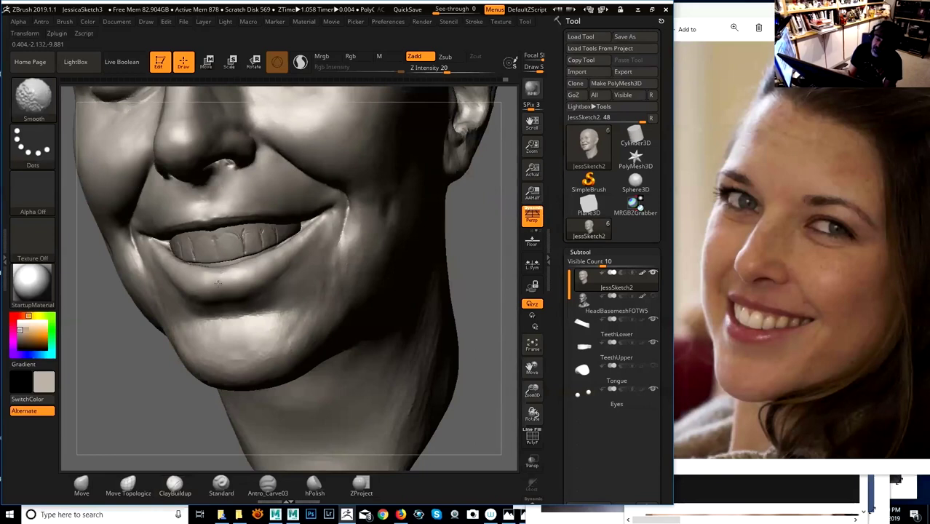
pyautogui.moveTo(484, 257); pyautogui.dragTo(479, 255)
# - Build up the skin beside the lower lip, below the mouth corner, from a three-quarter view and smooth it at Z Intensity 20
pyautogui.moveTo(193, 417)
pyautogui.keyDown('alt'); pyautogui.mouseDown()
pyautogui.moveTo(176, 387)
pyautogui.moveTo(206, 401)
pyautogui.moveTo(234, 373)
pyautogui.mouseUp(); pyautogui.keyUp('alt')
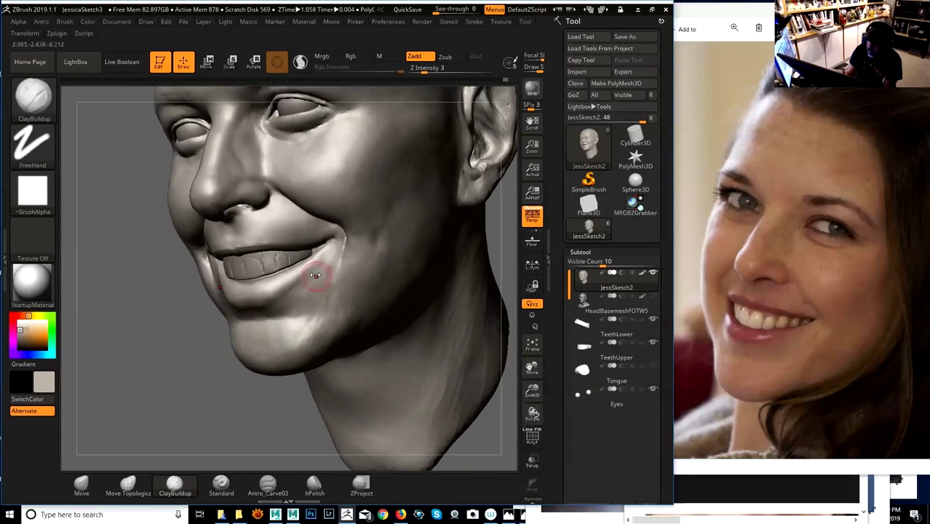
pyautogui.press('space')
pyautogui.press('space')
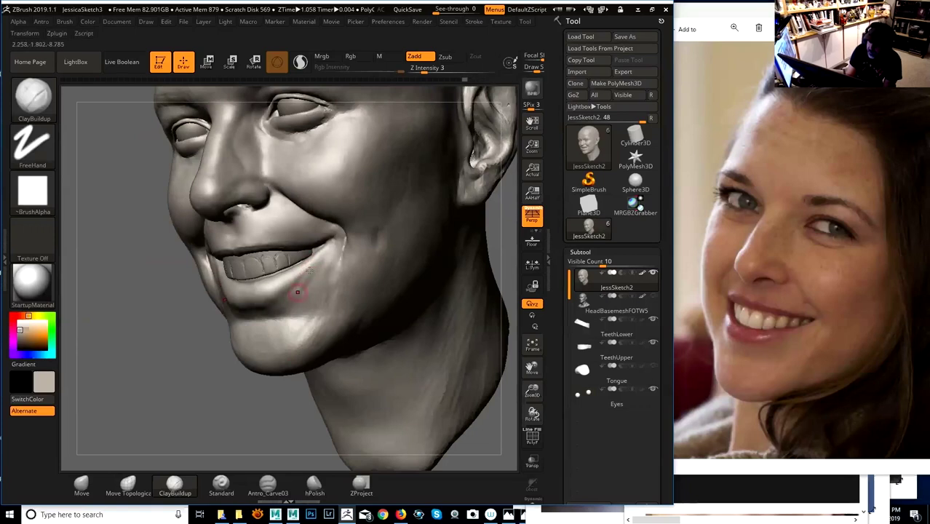
pyautogui.press('shift')
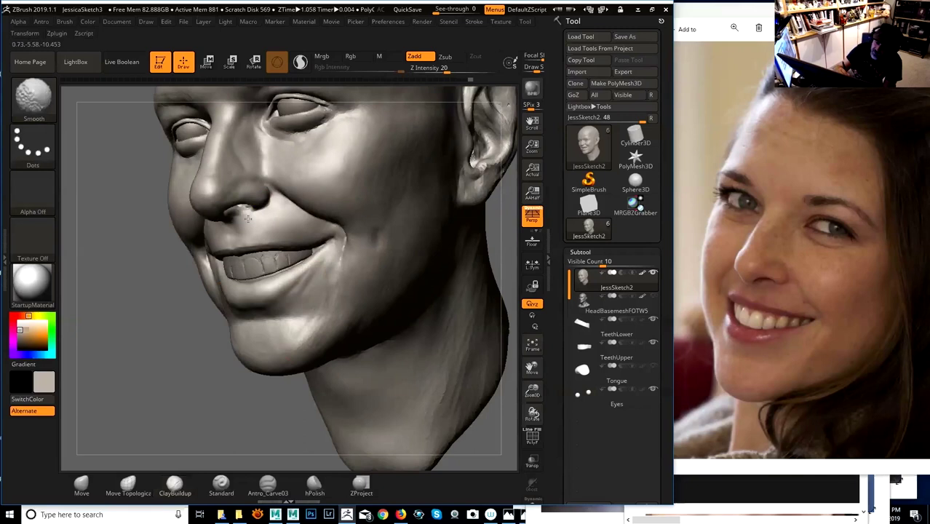
pyautogui.moveTo(213, 191)
pyautogui.keyDown('shift'); pyautogui.mouseDown()
pyautogui.moveTo(209, 199)
pyautogui.moveTo(230, 210)
pyautogui.mouseUp(); pyautogui.keyUp('shift')
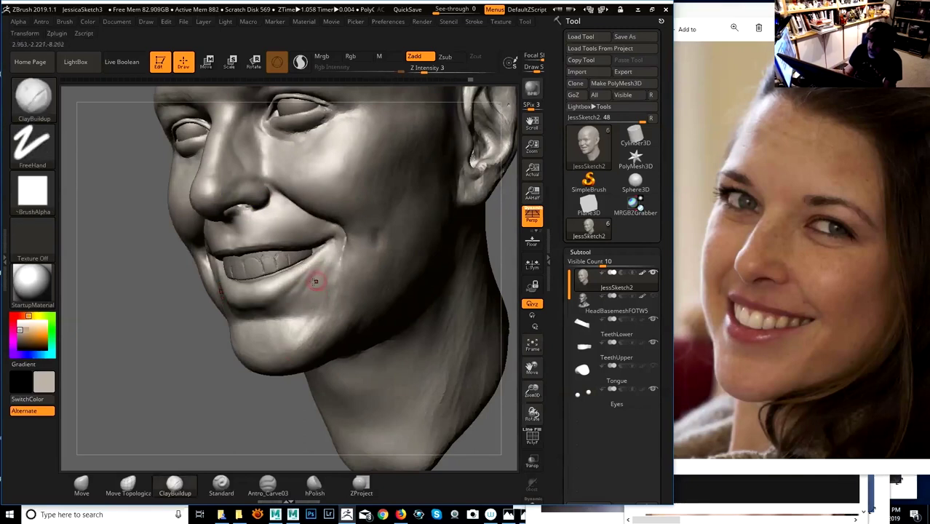
pyautogui.press('shift')
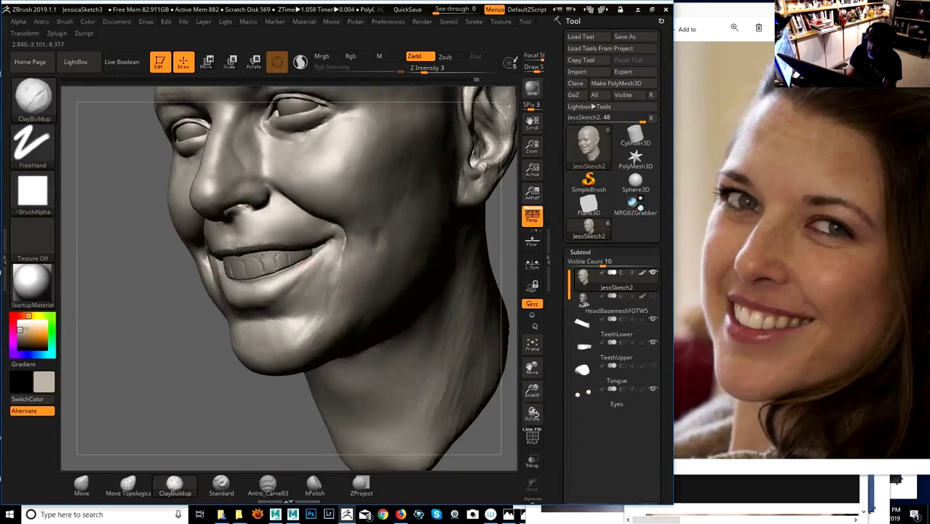
pyautogui.press('shift')
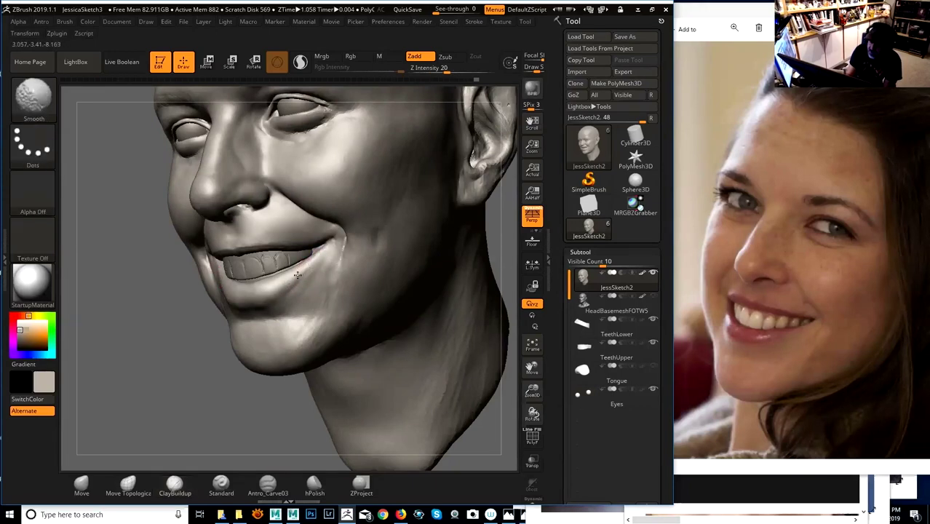
# - Touch up the mouth corner with small ClayBuildup strokes at Z Intensity 3
pyautogui.moveTo(193, 386); pyautogui.dragTo(193, 385)
pyautogui.moveTo(335, 228); pyautogui.dragTo(334, 237)
pyautogui.press('space')
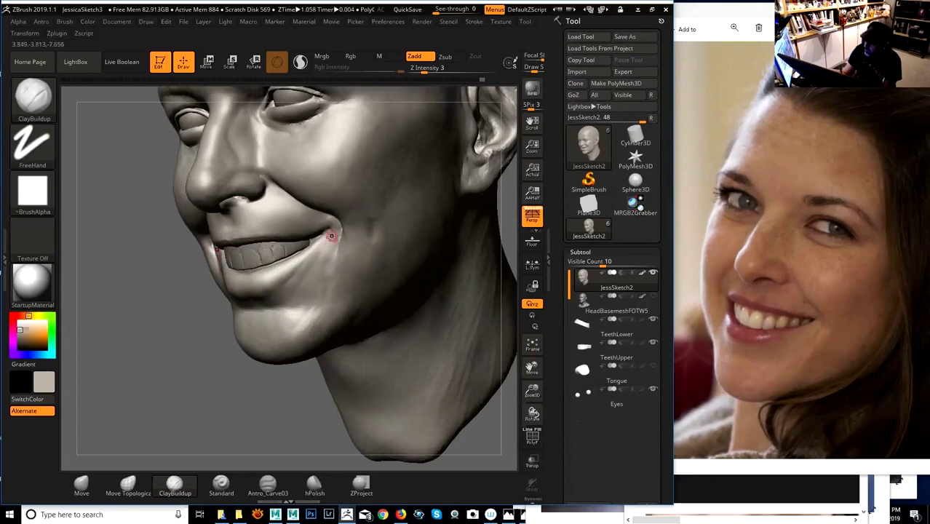
pyautogui.moveTo(187, 376); pyautogui.dragTo(350, 285)
pyautogui.press('space')
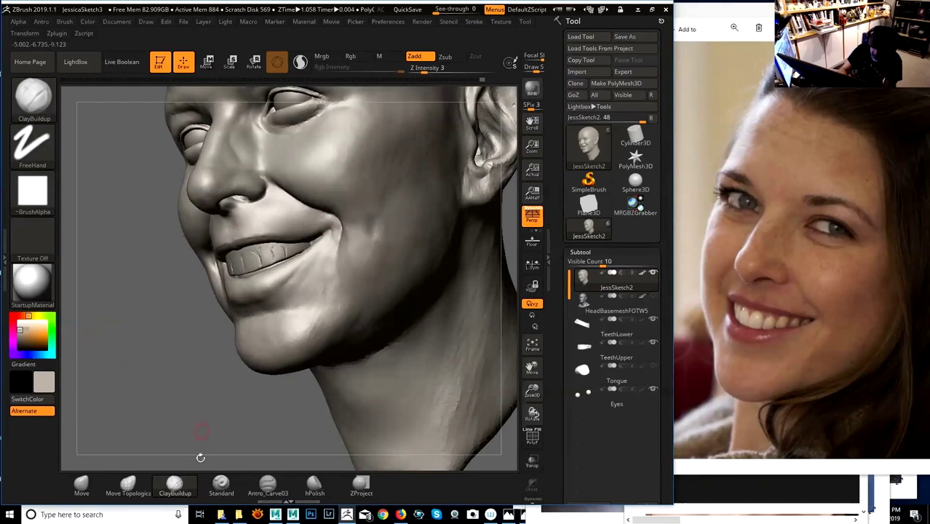
# - Reshape the mouth corner with the Move Topological brush at Z Intensity 51
pyautogui.click(128, 484)
pyautogui.moveTo(174, 394); pyautogui.dragTo(297, 194)
pyautogui.press('space')
pyautogui.press('space')
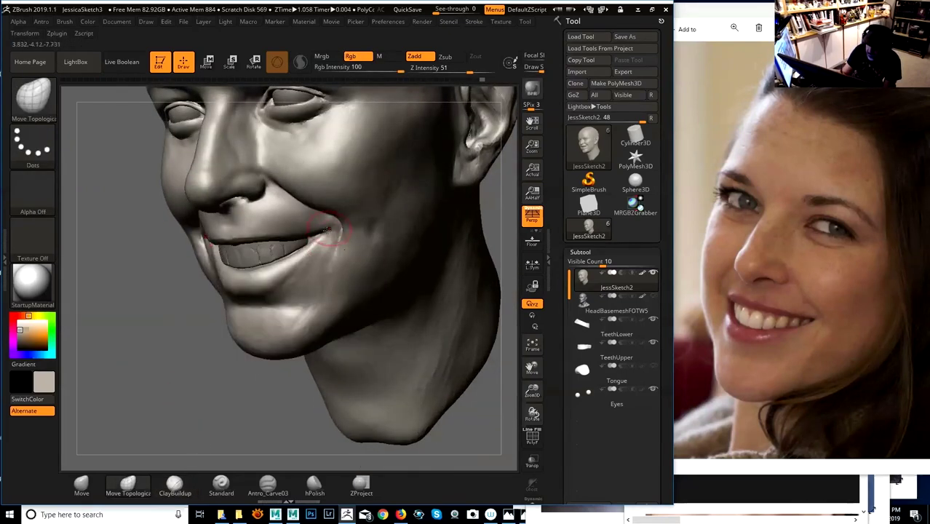
pyautogui.moveTo(218, 364)
pyautogui.mouseDown()
pyautogui.moveTo(195, 378)
pyautogui.moveTo(440, 260)
pyautogui.moveTo(461, 272)
pyautogui.moveTo(362, 269)
pyautogui.mouseUp()
pyautogui.keyDown('alt'); pyautogui.moveTo(503, 308); pyautogui.dragTo(496, 401); pyautogui.keyUp('alt')
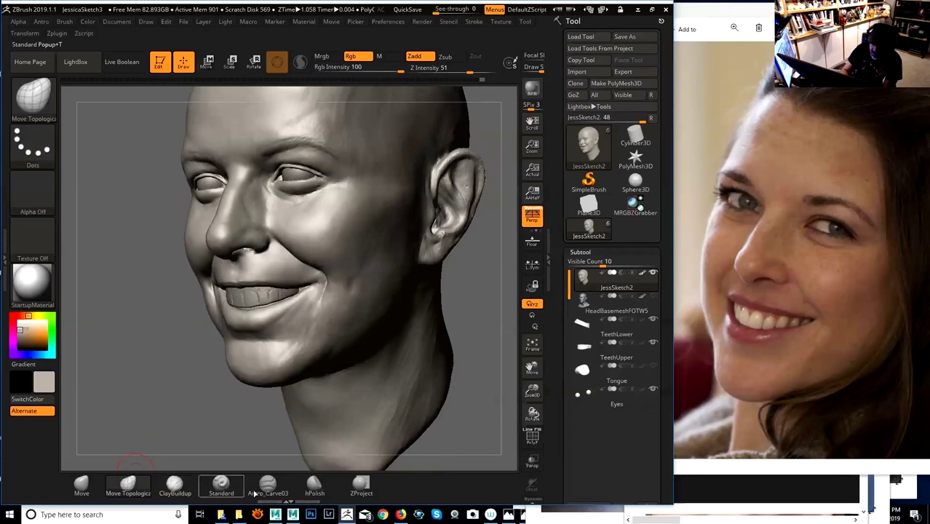
# - Build up the fold just outside the mouth corner with ClayBuildup at Z Intensity 3 and smooth it at Z Intensity 20
pyautogui.click(175, 484)
pyautogui.press('space')
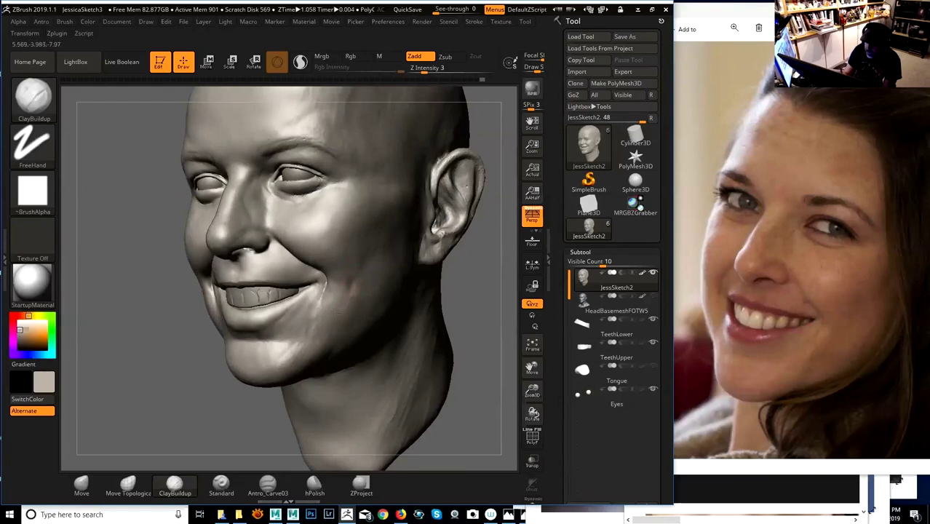
pyautogui.press('space')
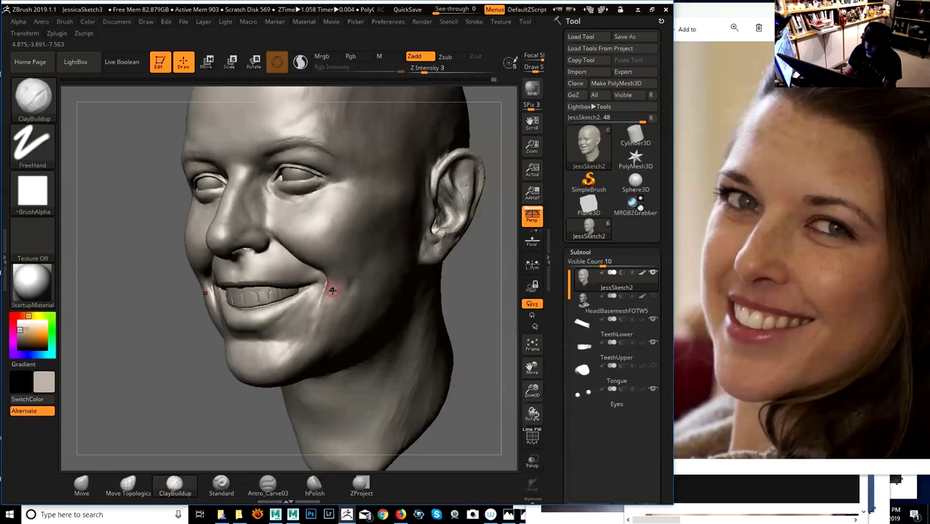
pyautogui.moveTo(454, 292); pyautogui.dragTo(495, 293)
pyautogui.press('space')
pyautogui.click(320, 299)
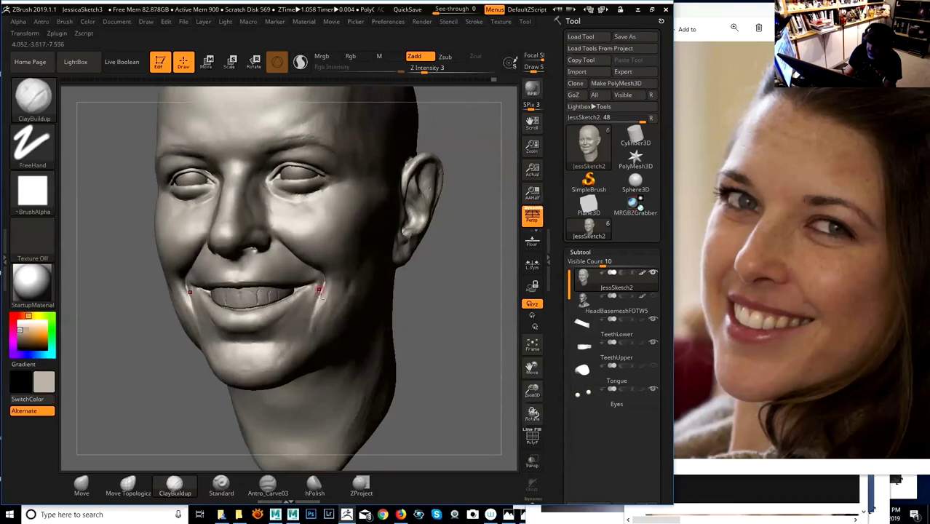
pyautogui.press('shift')
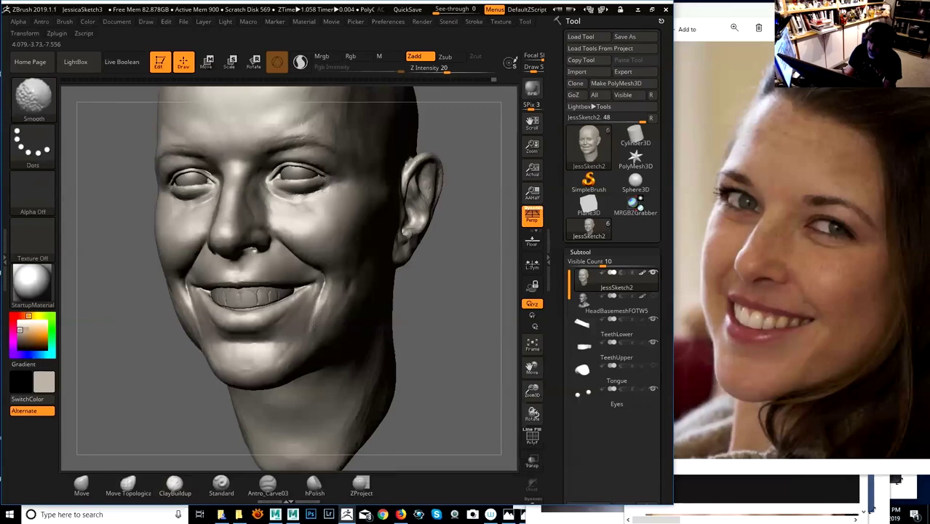
pyautogui.moveTo(492, 282); pyautogui.dragTo(429, 276)
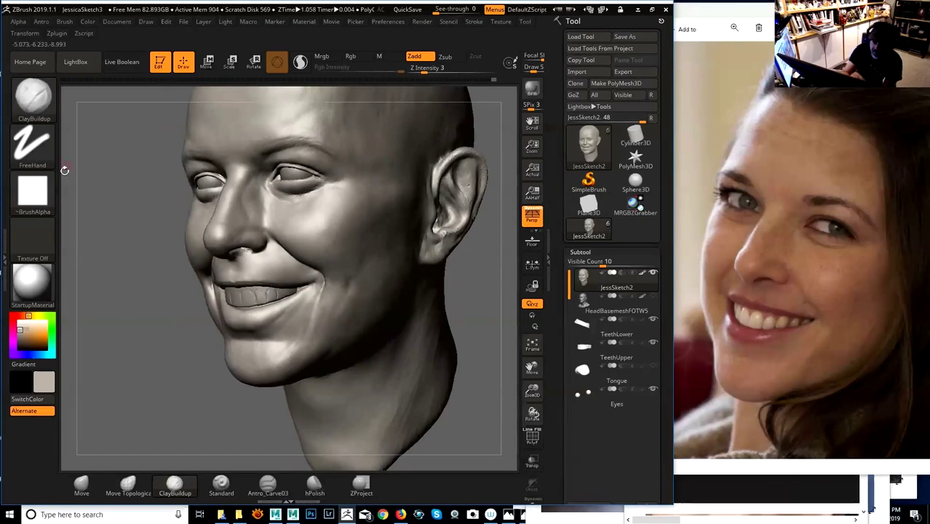
# - Adjust the form below the mouth corner with the Move Topological brush at Z Intensity 51
pyautogui.click(128, 485)
pyautogui.moveTo(227, 396)
pyautogui.mouseDown()
pyautogui.moveTo(200, 389)
pyautogui.moveTo(214, 386)
pyautogui.mouseUp()
pyautogui.press('space')
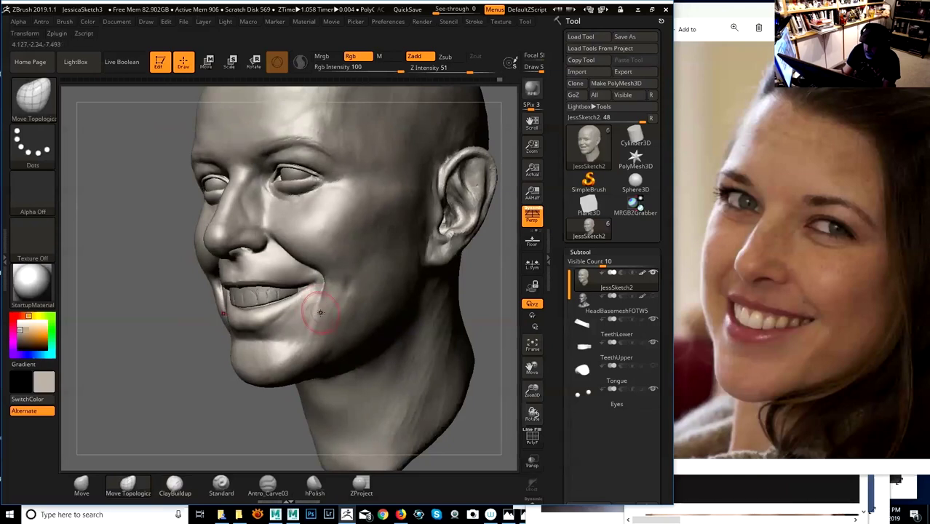
pyautogui.moveTo(485, 280)
pyautogui.mouseDown()
pyautogui.moveTo(474, 287)
pyautogui.moveTo(468, 274)
pyautogui.mouseUp()
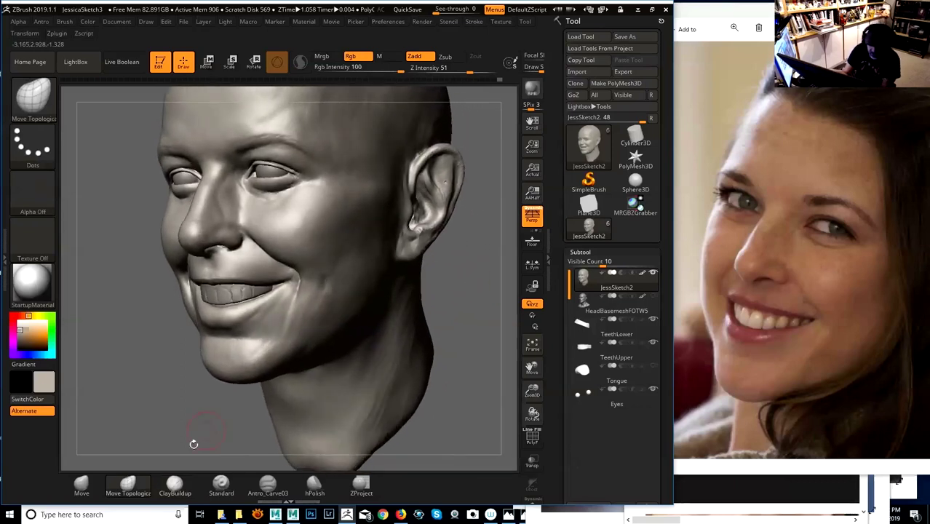
# - Fill in the lower cheek beside the mouth corner with ClayBuildup at Z Intensity 3 and smooth the strokes
pyautogui.click(175, 484)
pyautogui.moveTo(459, 308); pyautogui.dragTo(370, 307)
pyautogui.press('space')
pyautogui.moveTo(310, 295); pyautogui.dragTo(304, 295)
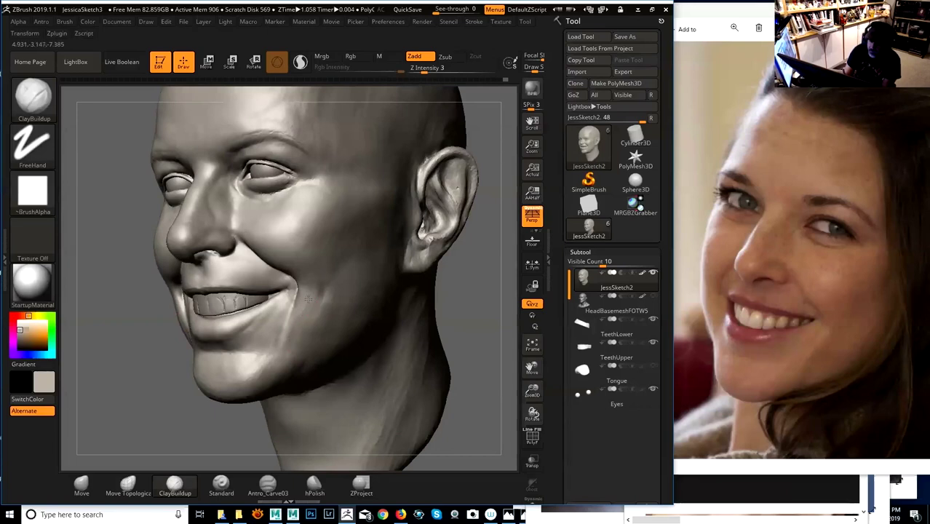
pyautogui.press('shift')
pyautogui.keyDown('shift'); pyautogui.moveTo(306, 311); pyautogui.dragTo(311, 304); pyautogui.keyUp('shift')
pyautogui.press('space')
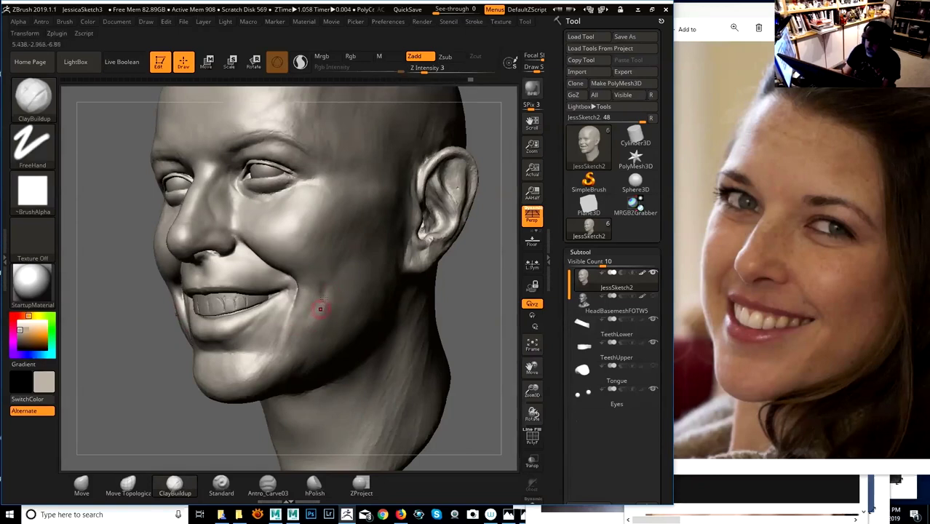
# - Refine the side of the cheek between the mouth and ear with ClayBuildup, smoothing it at Z Intensity 20
pyautogui.moveTo(473, 284); pyautogui.dragTo(462, 281)
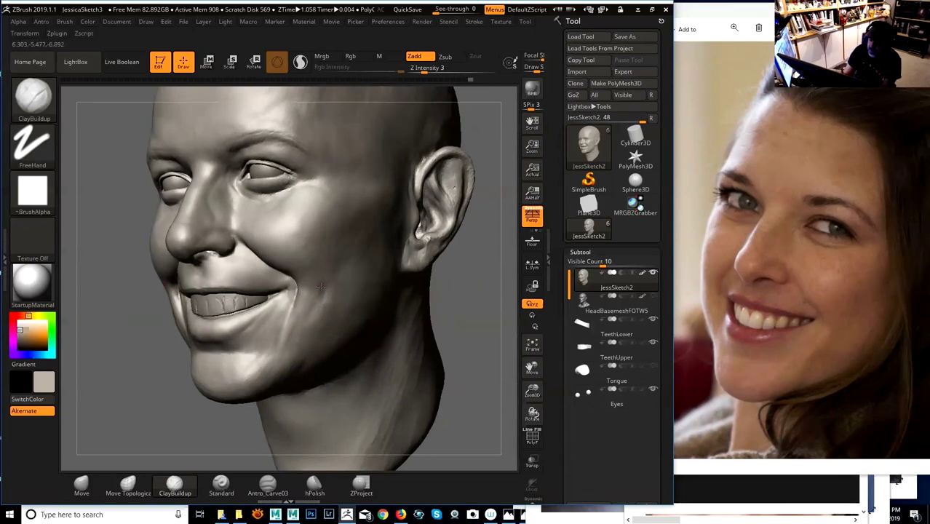
pyautogui.press('space')
pyautogui.press('space')
pyautogui.press('shift')
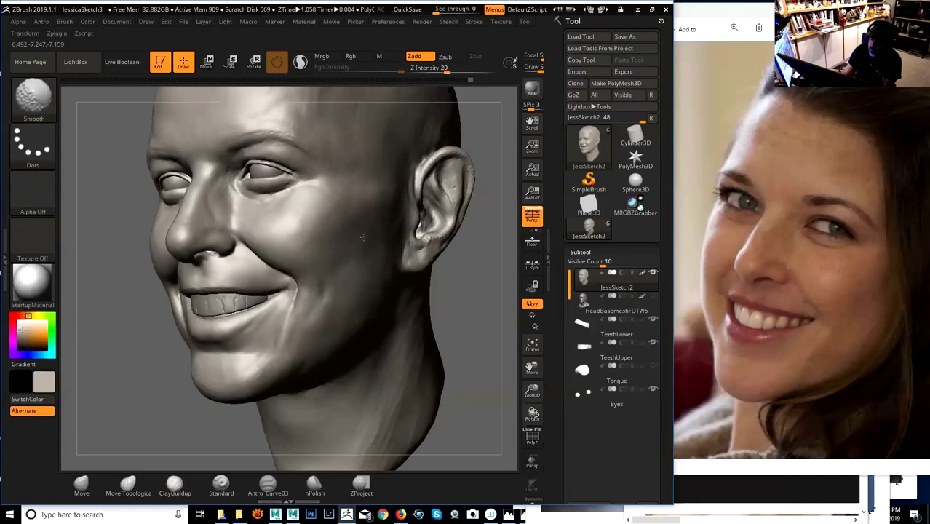
pyautogui.press('shift')
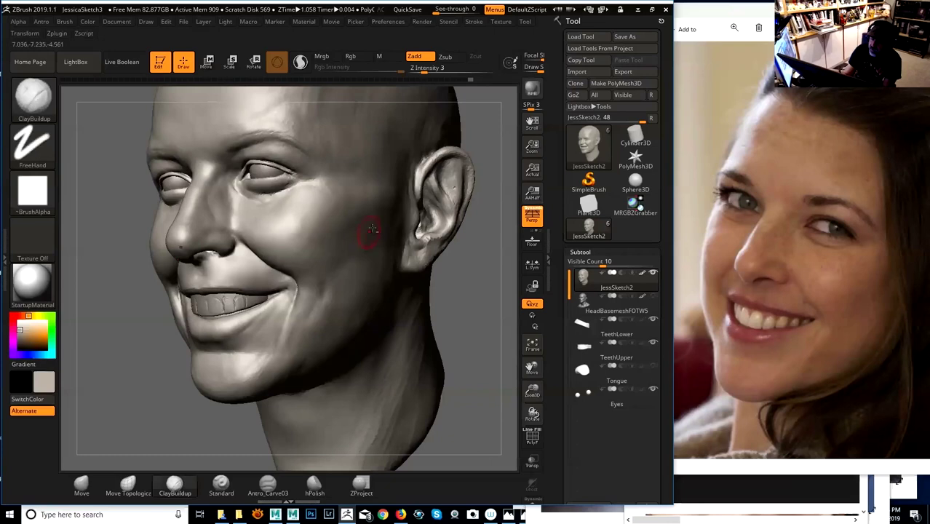
pyautogui.press('shift')
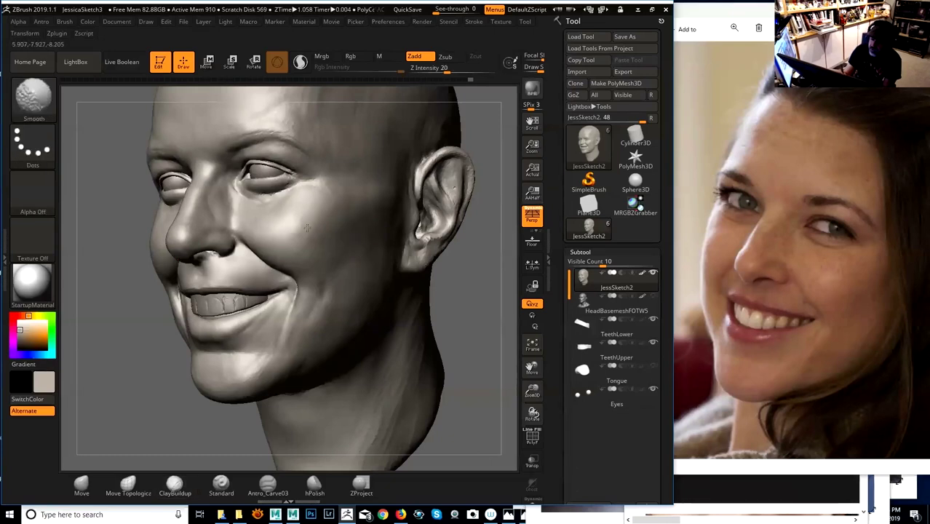
# - Sculpt the upper cheek below the eye with ClayBuildup at Z Intensity 3, smoothing between strokes
pyautogui.moveTo(492, 305)
pyautogui.mouseDown()
pyautogui.moveTo(478, 304)
pyautogui.moveTo(480, 285)
pyautogui.moveTo(489, 339)
pyautogui.moveTo(509, 292)
pyautogui.mouseUp()
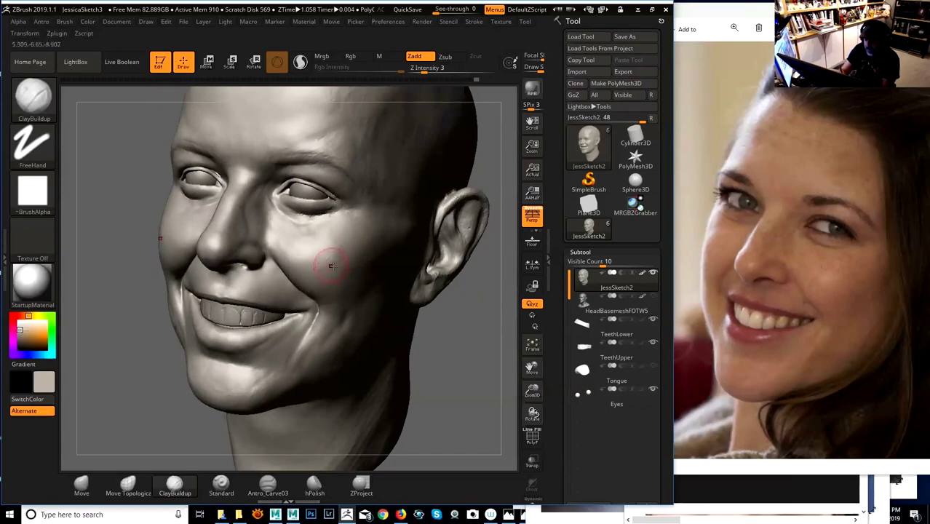
pyautogui.press('shift')
pyautogui.press('space')
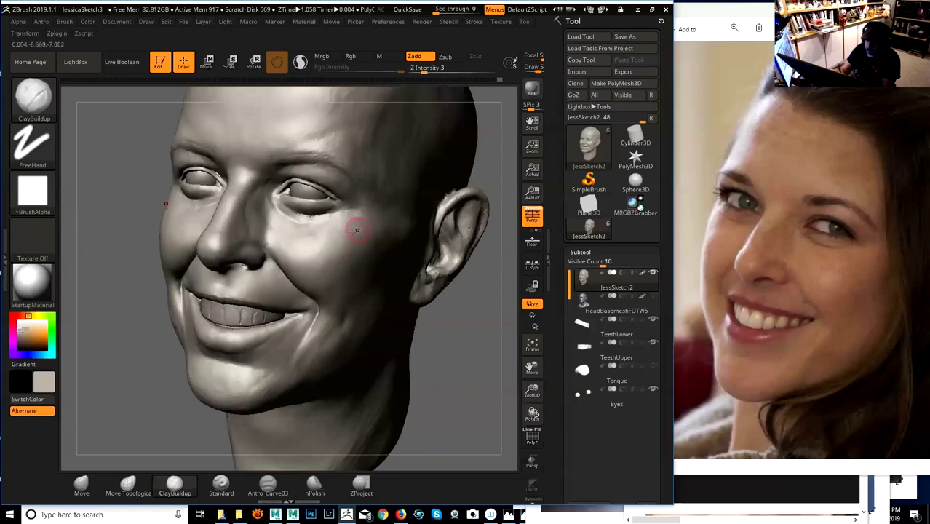
pyautogui.press('space')
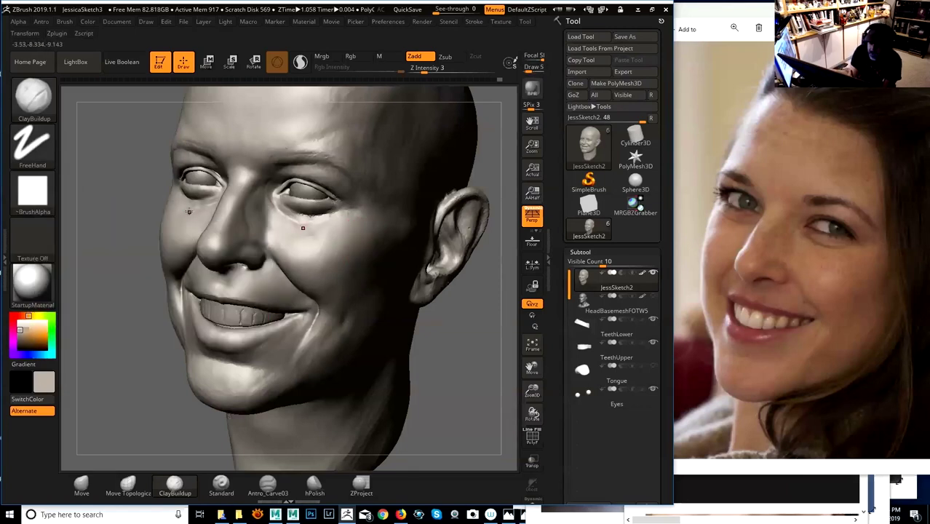
pyautogui.press('space')
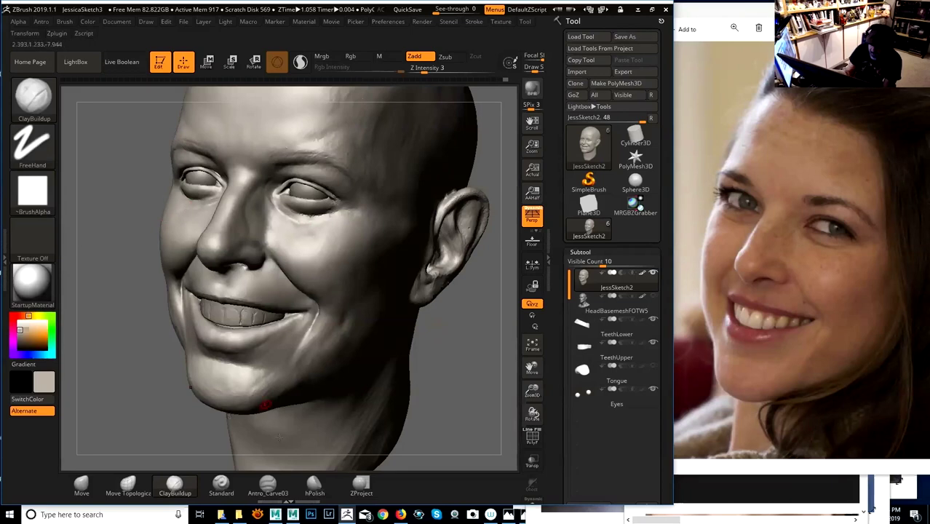
# - Try carving creases below the lower eyelids with the Antro_Carve03 brush at Z Intensity 7
pyautogui.click(268, 484)
pyautogui.press('space')
pyautogui.moveTo(234, 223)
pyautogui.mouseDown()
pyautogui.moveTo(195, 206)
pyautogui.moveTo(183, 228)
pyautogui.mouseUp()
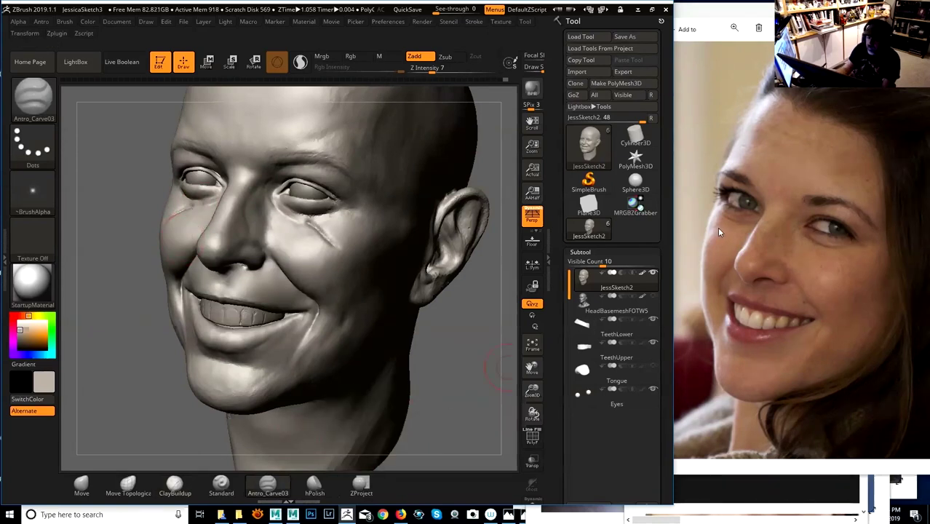
pyautogui.press('space')
pyautogui.moveTo(198, 217); pyautogui.dragTo(195, 217)
# - Set the Antro_Carve03 brush to Z Intensity 4 and carve subtle folds under the eyes
pyautogui.moveTo(430, 69); pyautogui.dragTo(427, 69)
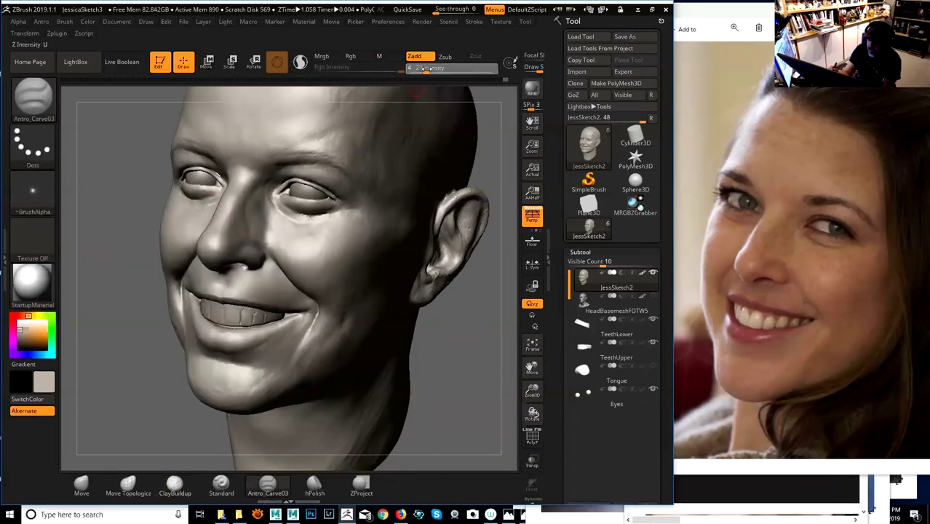
pyautogui.press('space')
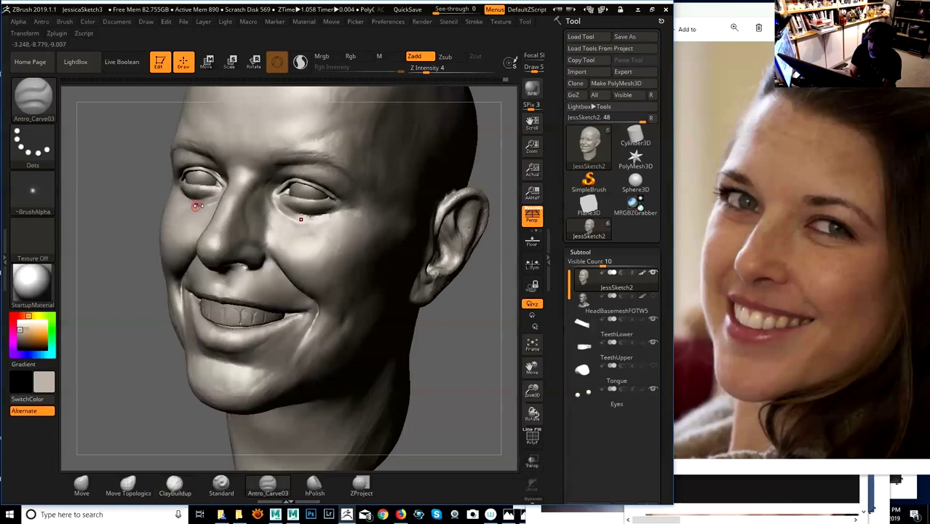
pyautogui.press('space')
pyautogui.press('space')
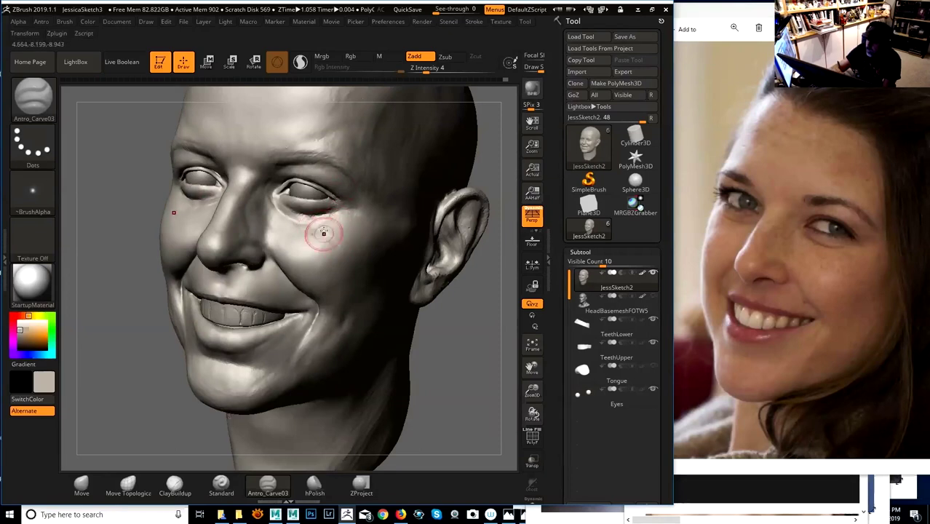
pyautogui.press('space')
pyautogui.moveTo(322, 231)
pyautogui.mouseDown()
pyautogui.moveTo(302, 222)
pyautogui.moveTo(311, 221)
pyautogui.mouseUp()
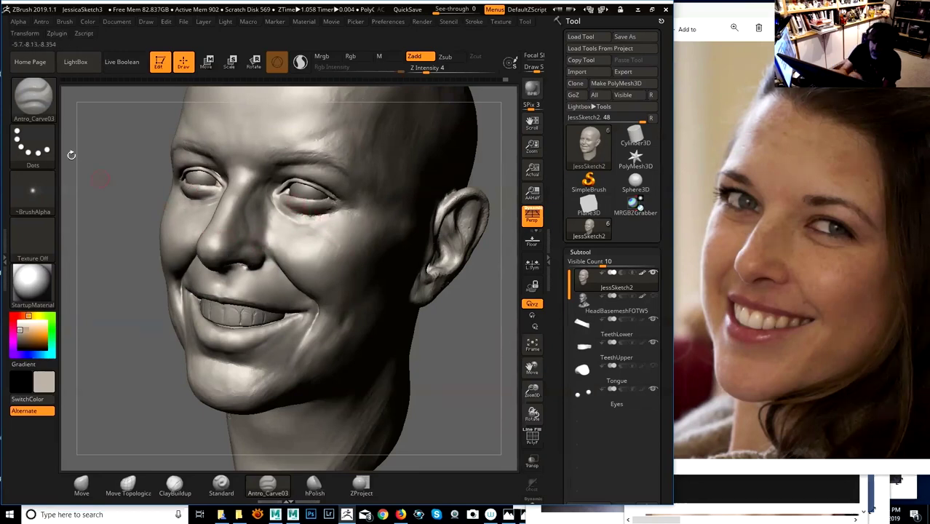
# - Adjust the fold below the lower eyelid with the Move Topological brush
pyautogui.click(128, 484)
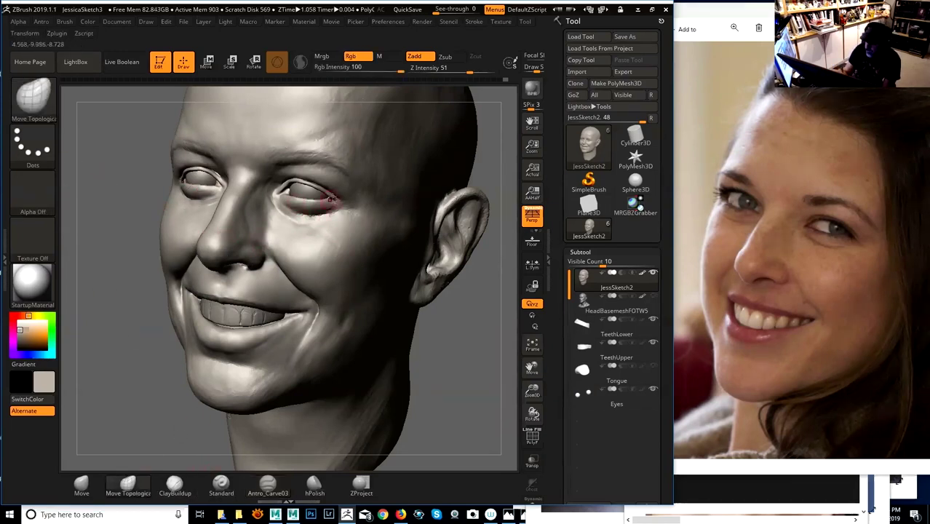
pyautogui.press('space')
pyautogui.moveTo(295, 210); pyautogui.dragTo(291, 211)
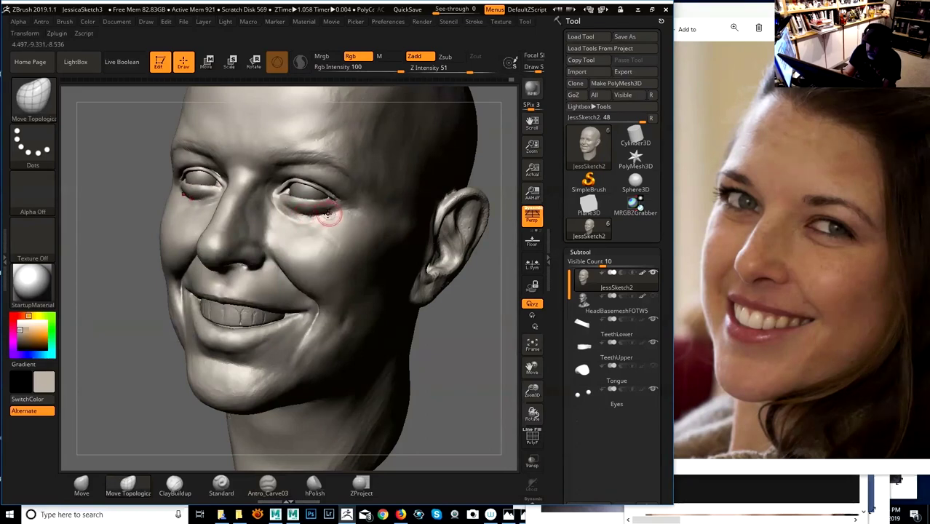
pyautogui.moveTo(313, 217); pyautogui.dragTo(316, 211)
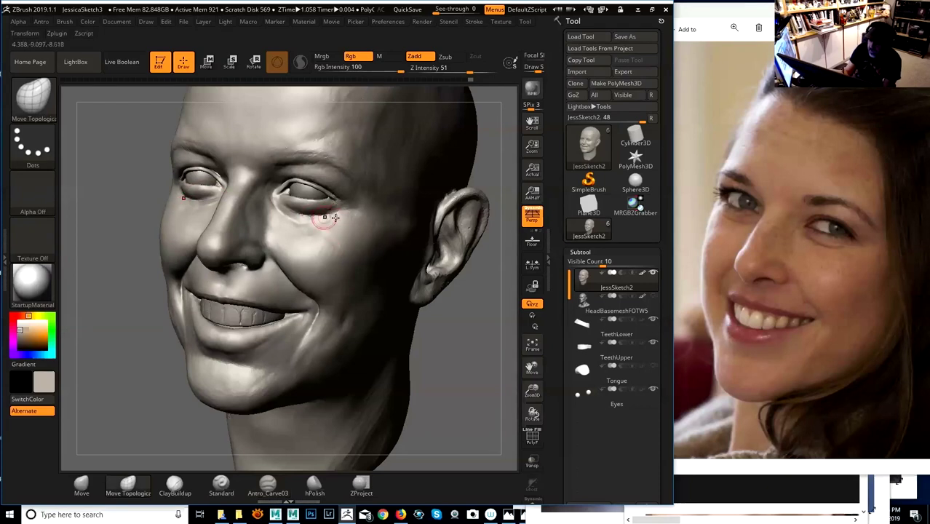
# - Enable Sculptris Pro and build up the under-eye area and outer eye corner with ClayBuildup at Z Intensity 3
pyautogui.click(186, 488)
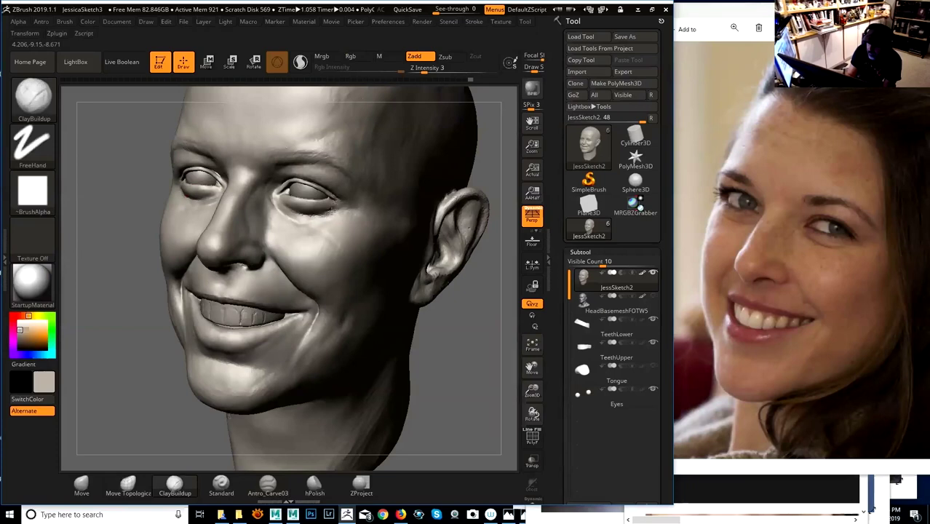
pyautogui.click(301, 64)
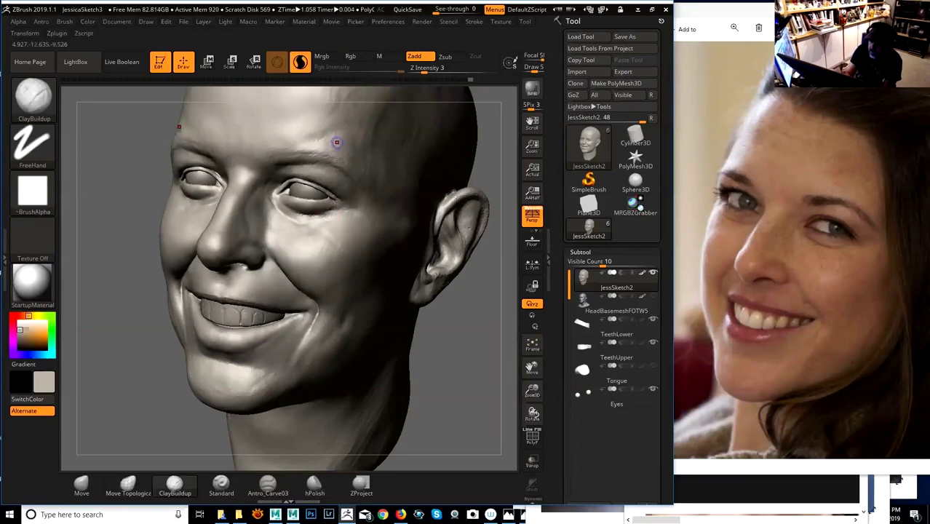
pyautogui.press('space')
pyautogui.moveTo(330, 211); pyautogui.dragTo(334, 211)
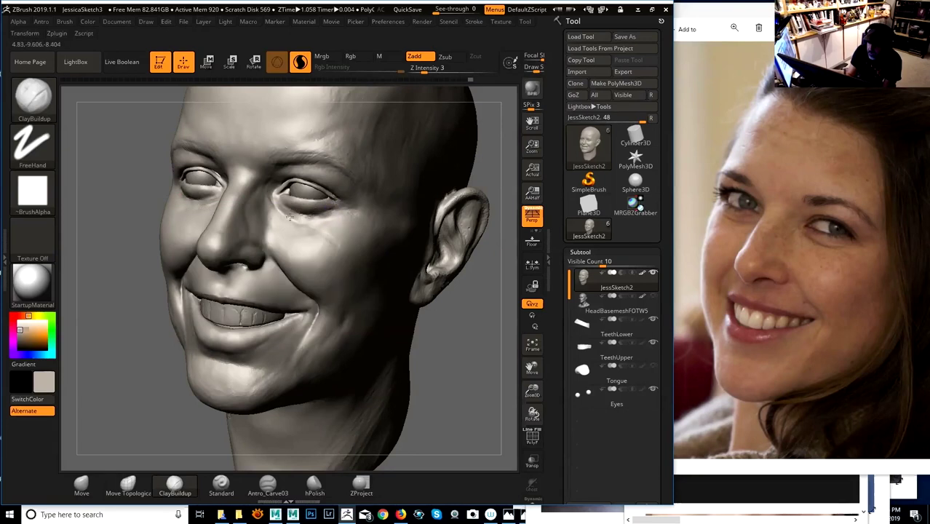
pyautogui.moveTo(307, 216)
pyautogui.mouseDown()
pyautogui.moveTo(295, 213)
pyautogui.moveTo(331, 213)
pyautogui.mouseUp()
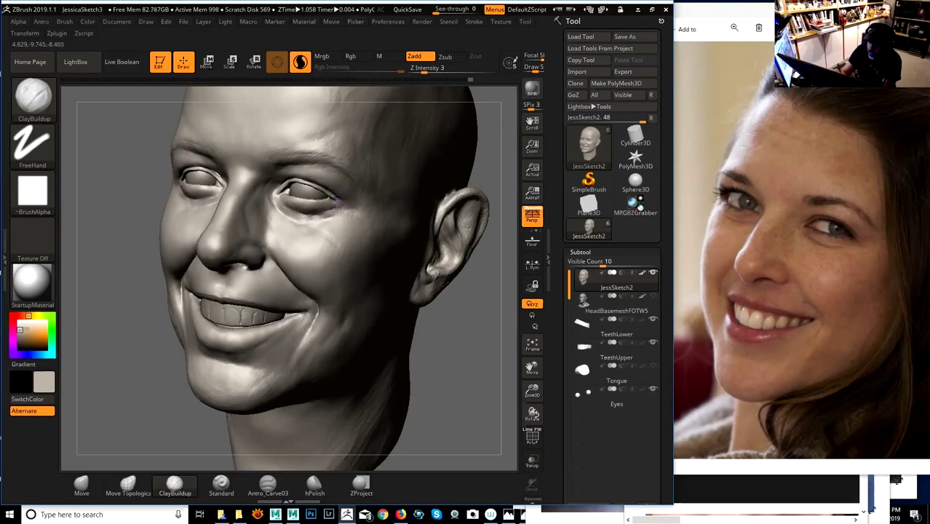
pyautogui.moveTo(336, 206); pyautogui.dragTo(334, 221)
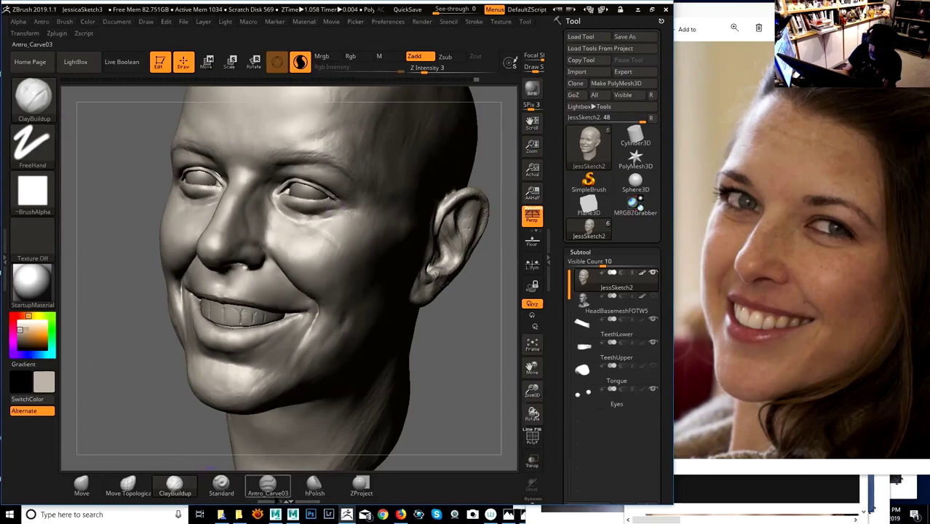
# - Carve the under-eye folds and upper cheek with Antro_Carve03, raising its Z Intensity from 4 to 13
pyautogui.click(267, 488)
pyautogui.press('space')
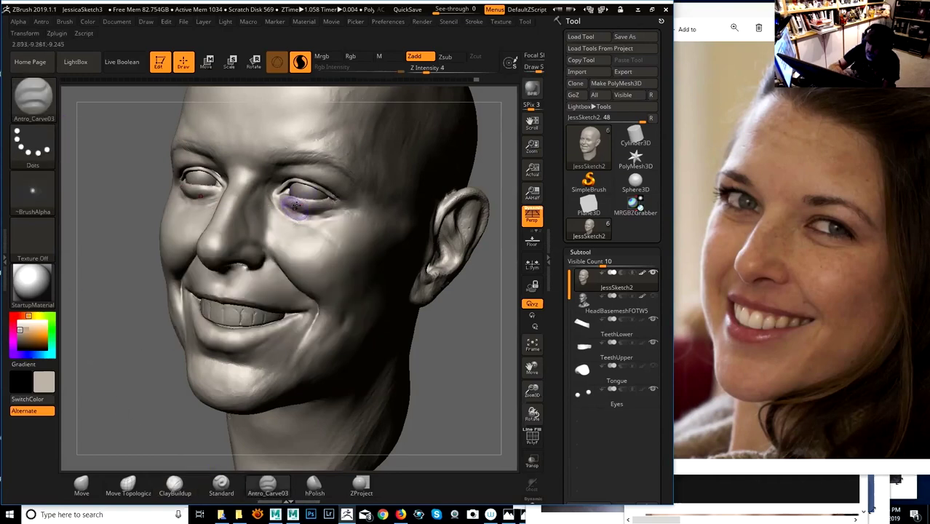
pyautogui.moveTo(285, 200); pyautogui.dragTo(327, 230)
pyautogui.press('space')
pyautogui.moveTo(426, 69); pyautogui.dragTo(435, 68)
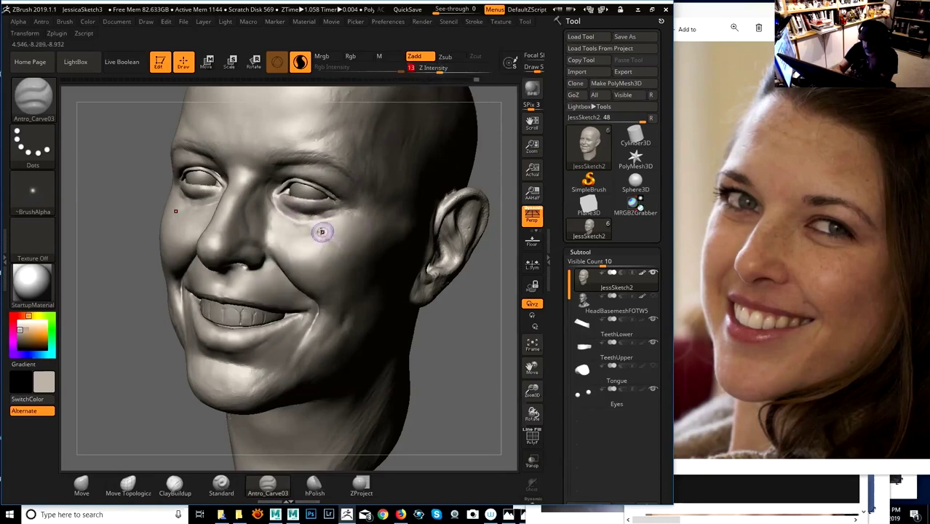
pyautogui.press('space')
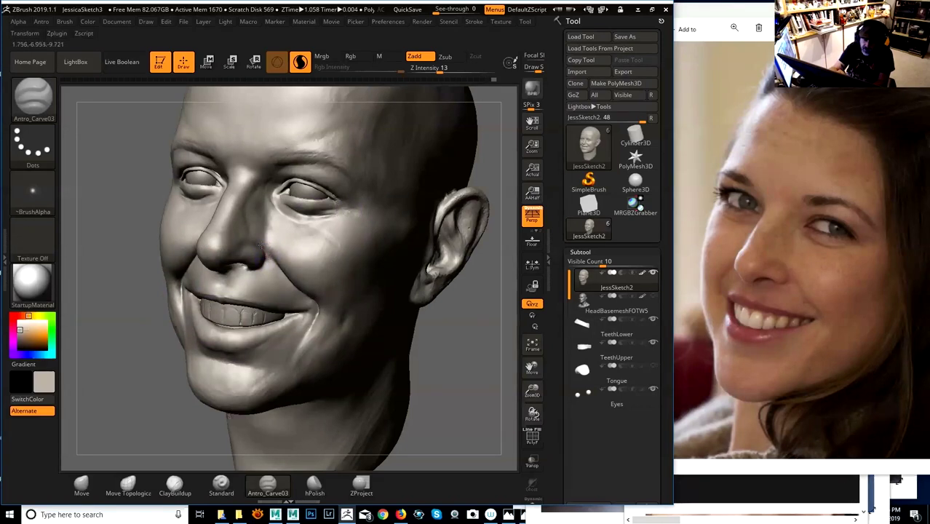
pyautogui.press('space')
pyautogui.press('shift')
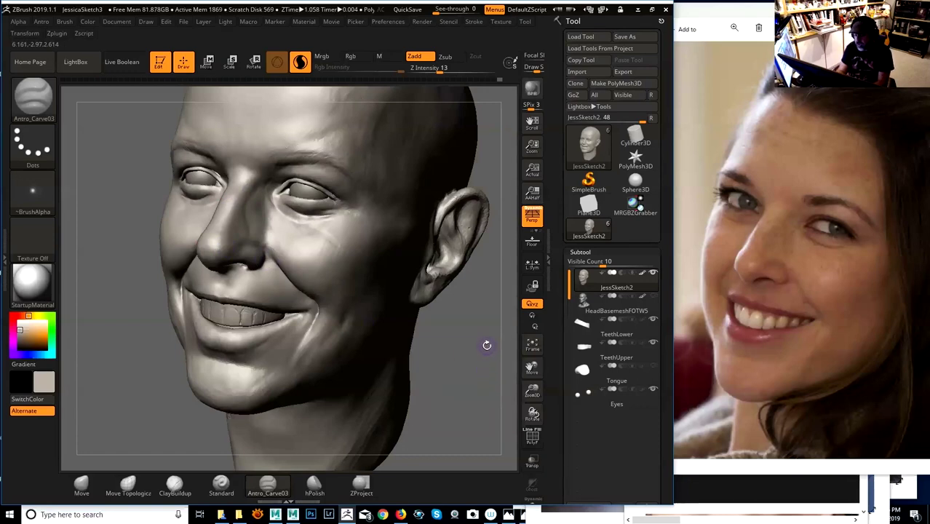
# - Nudge the smile fold beside the mouth corner slightly inward with the Move brush
pyautogui.moveTo(484, 339); pyautogui.dragTo(484, 343)
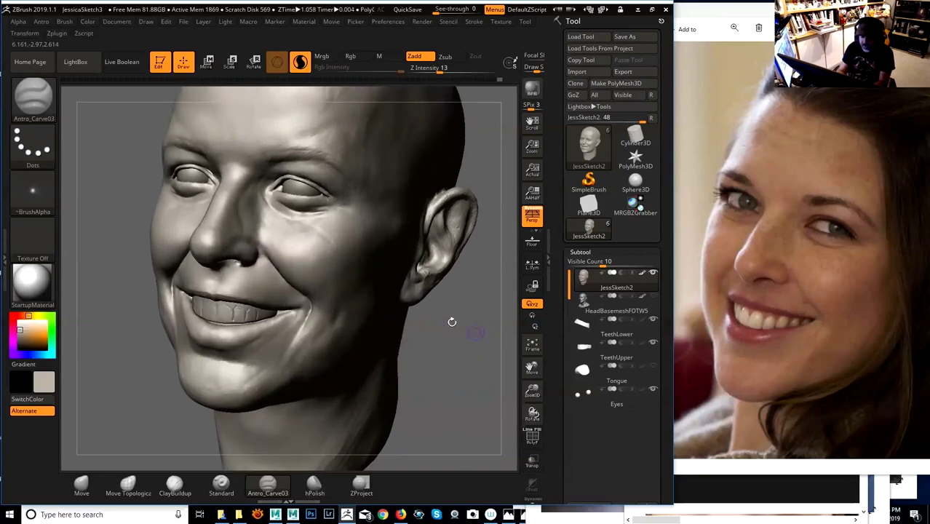
pyautogui.click(38, 107)
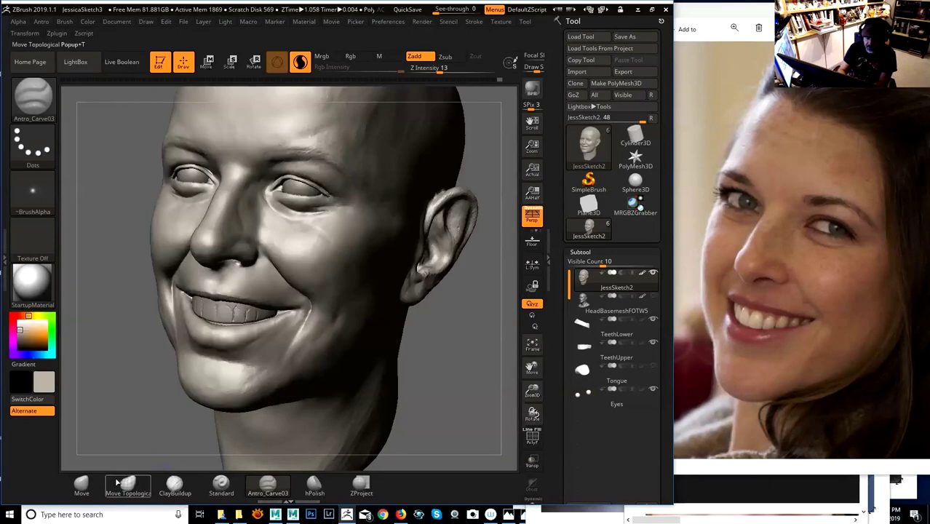
pyautogui.click(82, 484)
pyautogui.press('space')
pyautogui.press('space')
pyautogui.moveTo(304, 289); pyautogui.dragTo(298, 289)
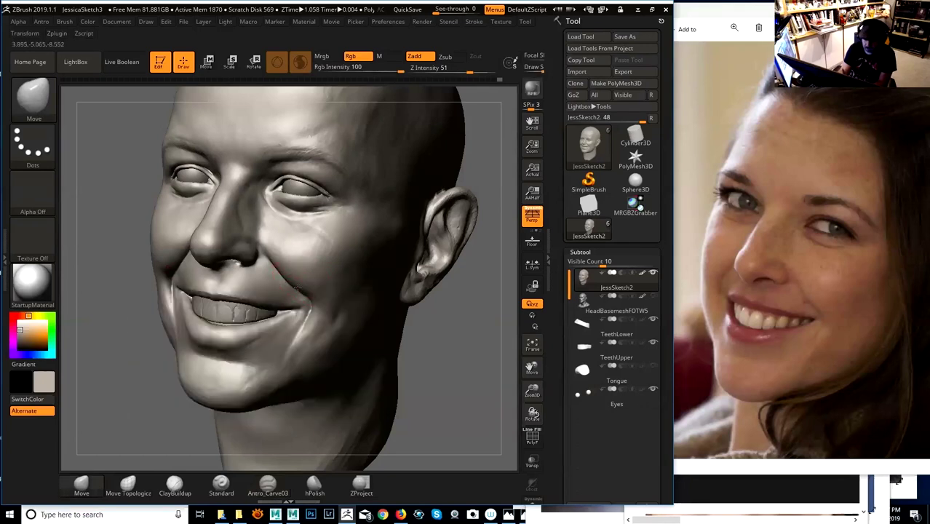
# - Reshape the crease beside the nostril and the cheek beyond the smile fold with the Move brush
pyautogui.press('space')
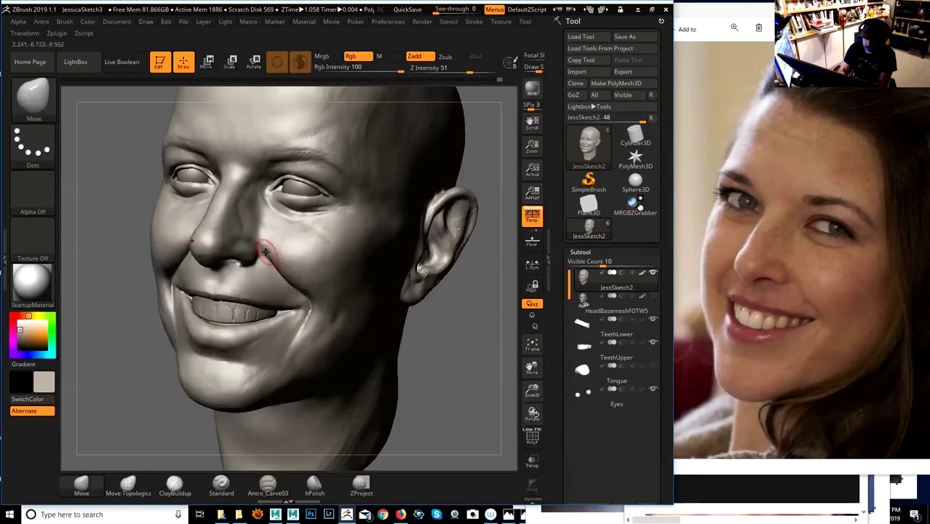
pyautogui.moveTo(264, 250); pyautogui.dragTo(260, 252)
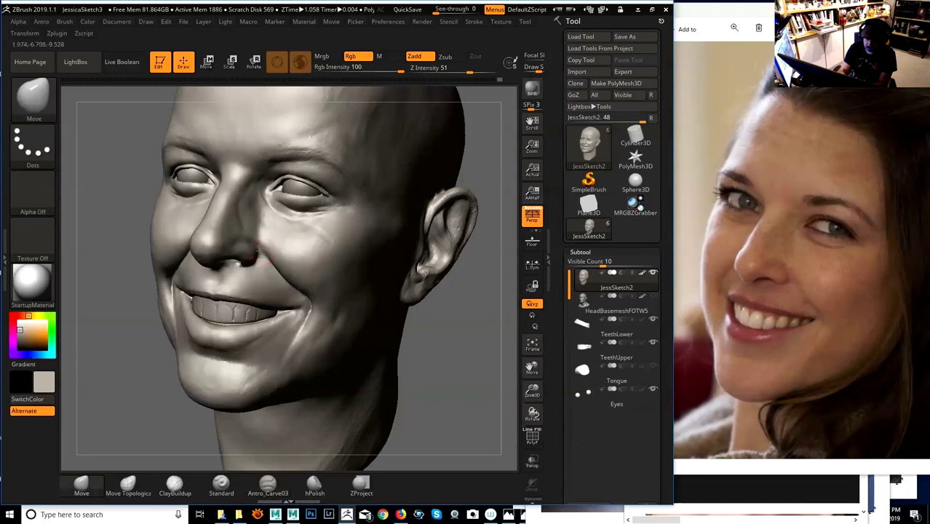
pyautogui.press('space')
pyautogui.press('space')
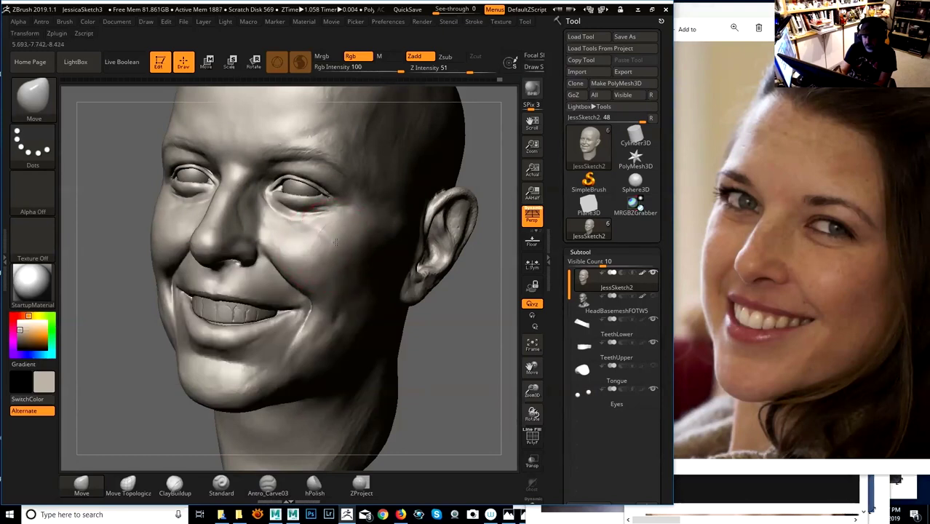
pyautogui.press('space')
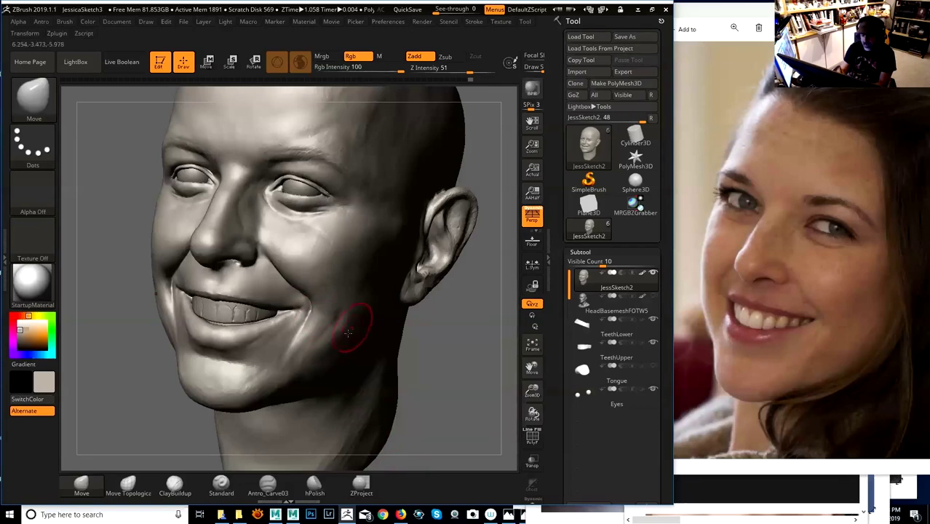
pyautogui.press('space')
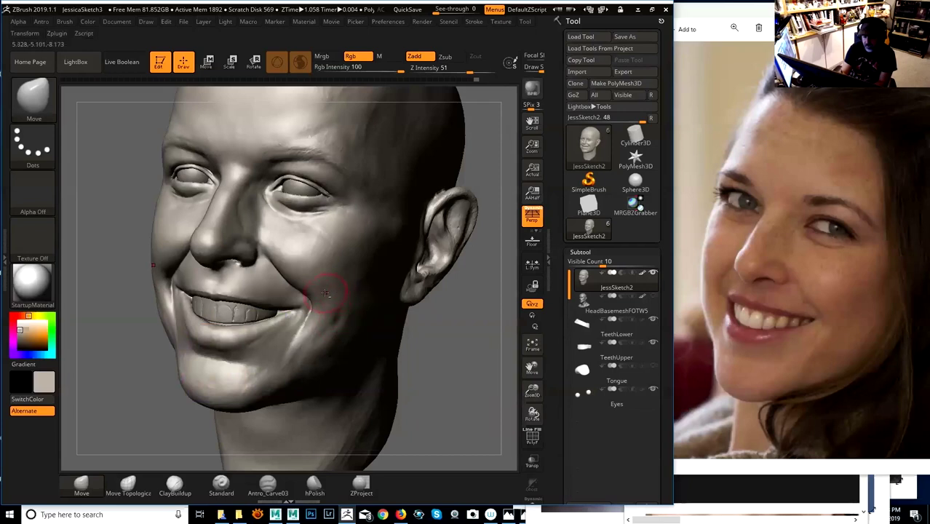
# - Adjust the contour of the jaw and chin with the Move brush
pyautogui.moveTo(443, 350); pyautogui.dragTo(454, 353)
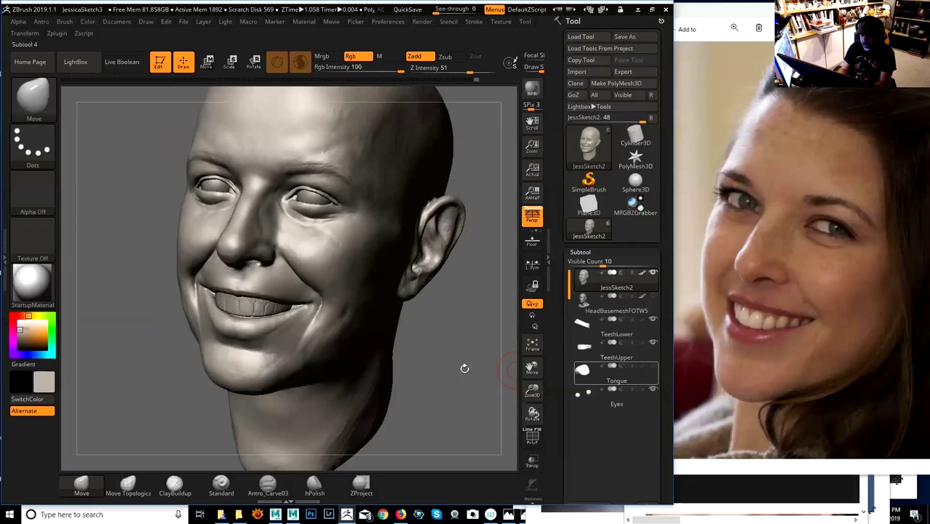
pyautogui.moveTo(443, 352); pyautogui.dragTo(451, 333)
pyautogui.press('space')
pyautogui.moveTo(357, 336); pyautogui.dragTo(364, 335)
pyautogui.moveTo(452, 339)
pyautogui.keyDown('alt'); pyautogui.mouseDown()
pyautogui.moveTo(456, 351)
pyautogui.moveTo(476, 338)
pyautogui.mouseUp(); pyautogui.keyUp('alt')
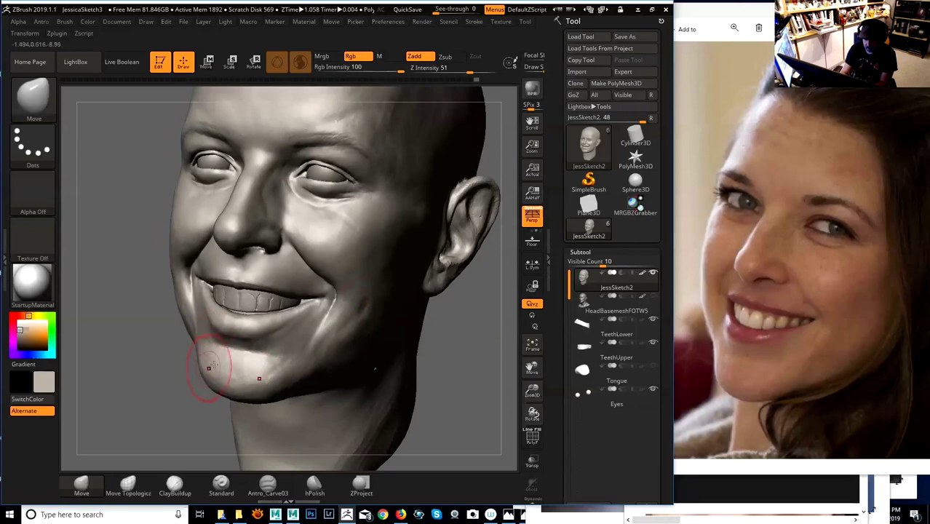
pyautogui.press('space')
pyautogui.moveTo(261, 358)
pyautogui.mouseDown()
pyautogui.moveTo(275, 356)
pyautogui.moveTo(246, 356)
pyautogui.mouseUp()
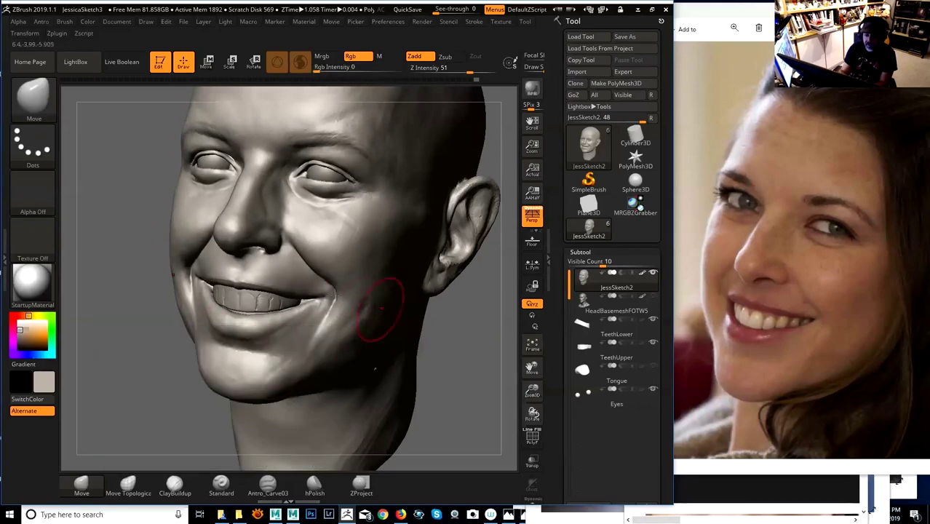
# - Try carving symmetrical lines from below the mouth corners down to the chin with Antro_Carve03 at Z Intensity 13, and undo them
pyautogui.click(223, 488)
pyautogui.moveTo(469, 366)
pyautogui.mouseDown()
pyautogui.moveTo(480, 332)
pyautogui.moveTo(409, 313)
pyautogui.moveTo(345, 326)
pyautogui.mouseUp()
pyautogui.press('space')
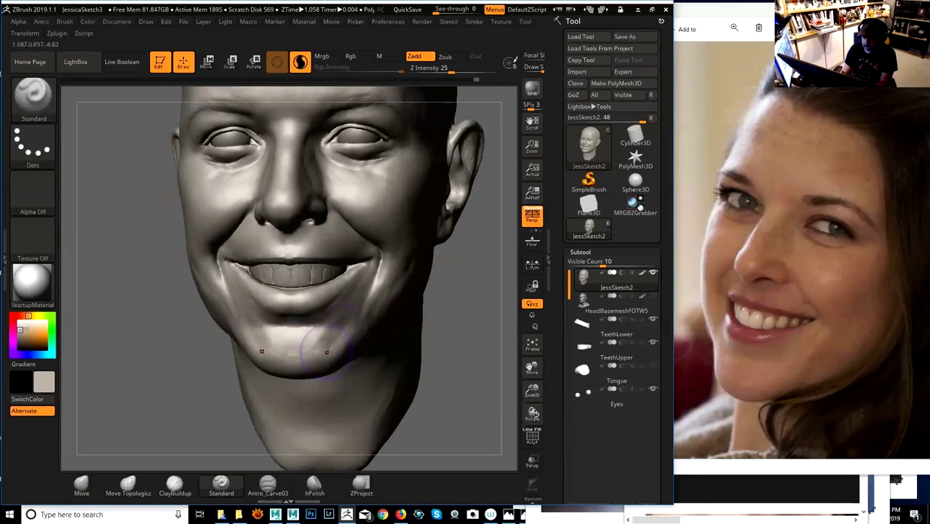
pyautogui.click(268, 488)
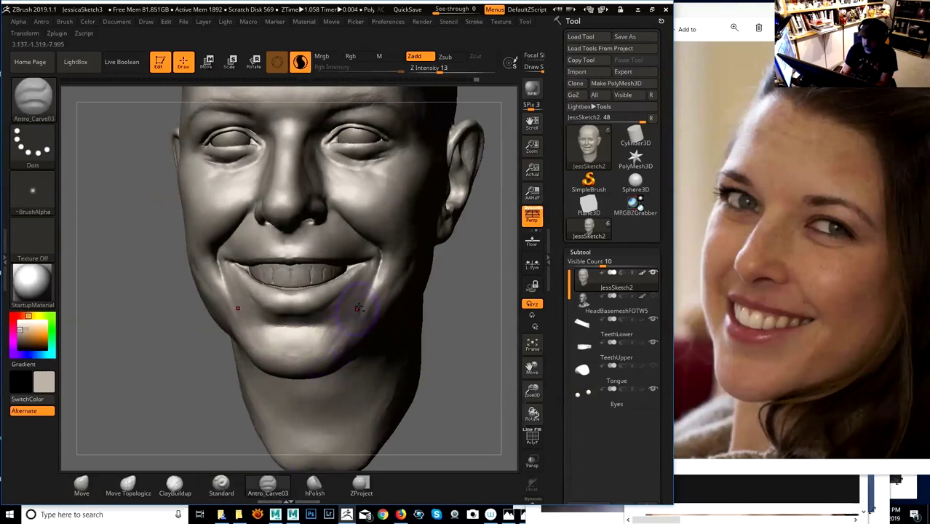
pyautogui.moveTo(327, 346); pyautogui.dragTo(318, 361)
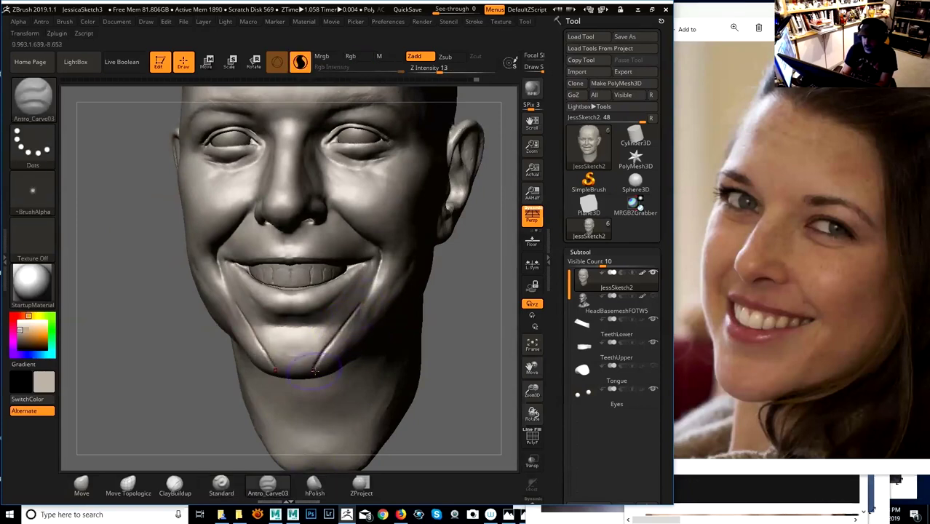
pyautogui.moveTo(472, 323); pyautogui.dragTo(417, 333)
pyautogui.hotkey('ctrl', 'z')
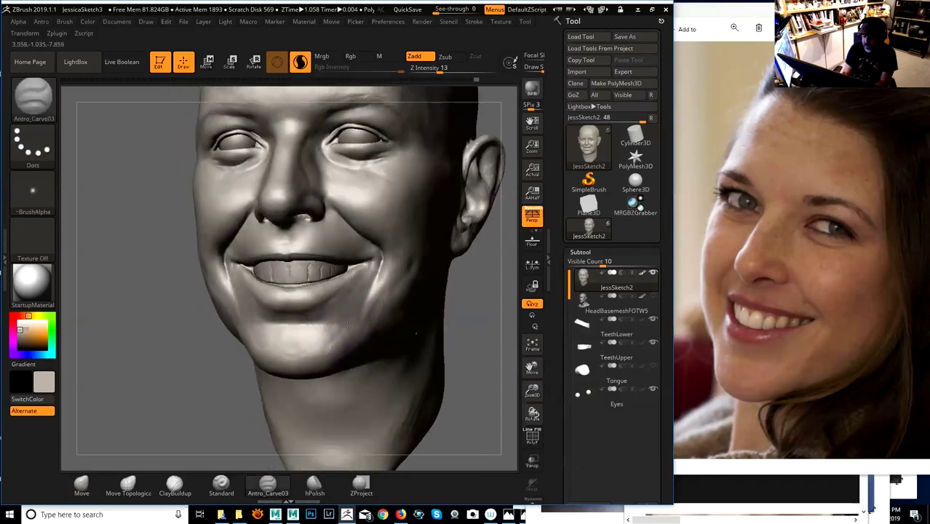
# - Try carving V-shaped lines that meet at the tip of the chin, and undo them
pyautogui.moveTo(323, 343); pyautogui.dragTo(291, 378)
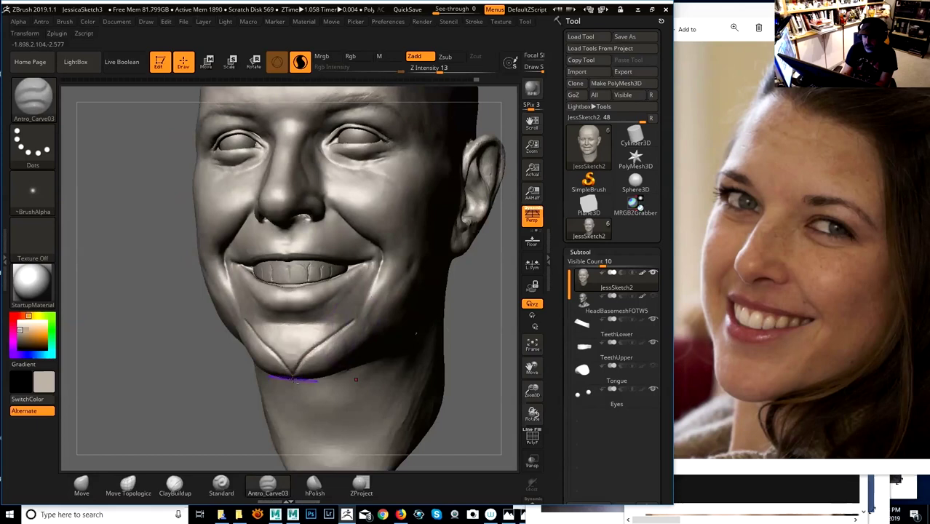
pyautogui.moveTo(475, 325); pyautogui.dragTo(505, 324)
pyautogui.hotkey('ctrl', 'z')
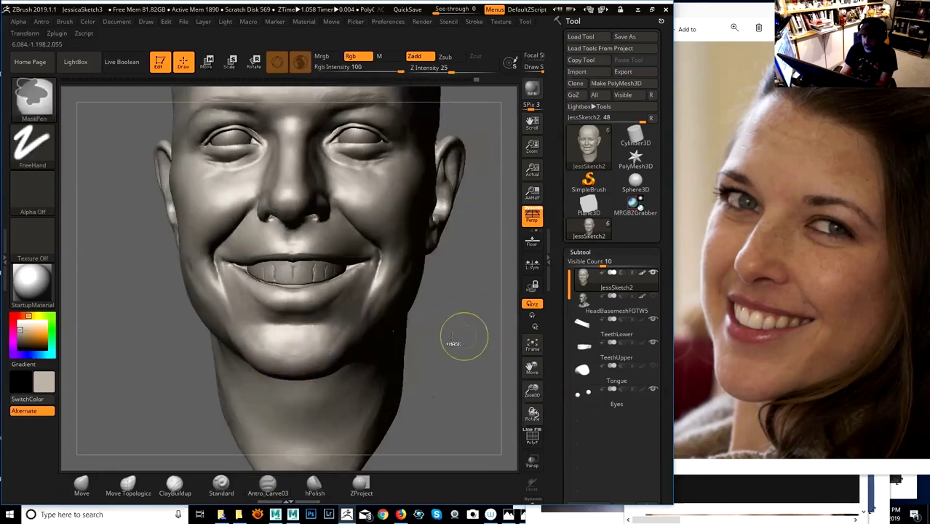
# - Try outlining a squared chin block with side creases running toward the jaw, and undo the strokes
pyautogui.moveTo(336, 329); pyautogui.dragTo(332, 342)
pyautogui.hotkey('ctrl', 'z')
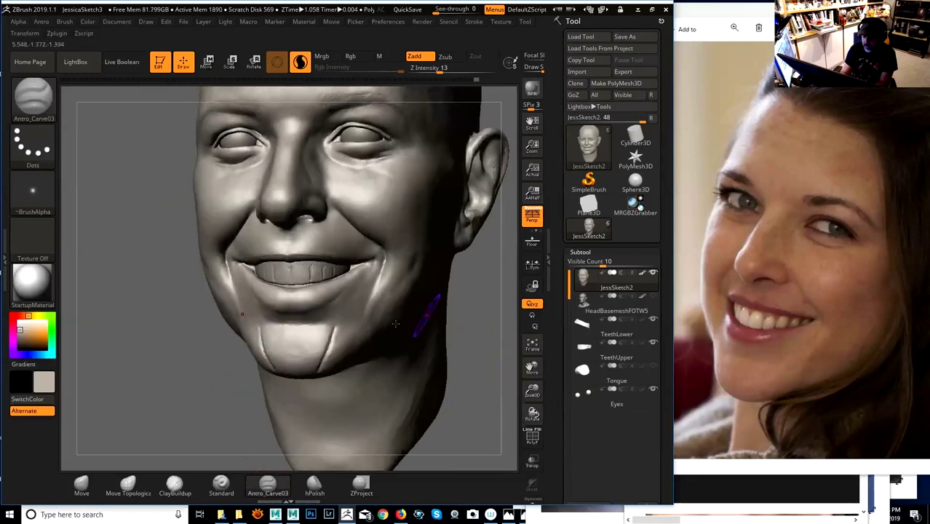
pyautogui.moveTo(329, 332); pyautogui.dragTo(321, 363)
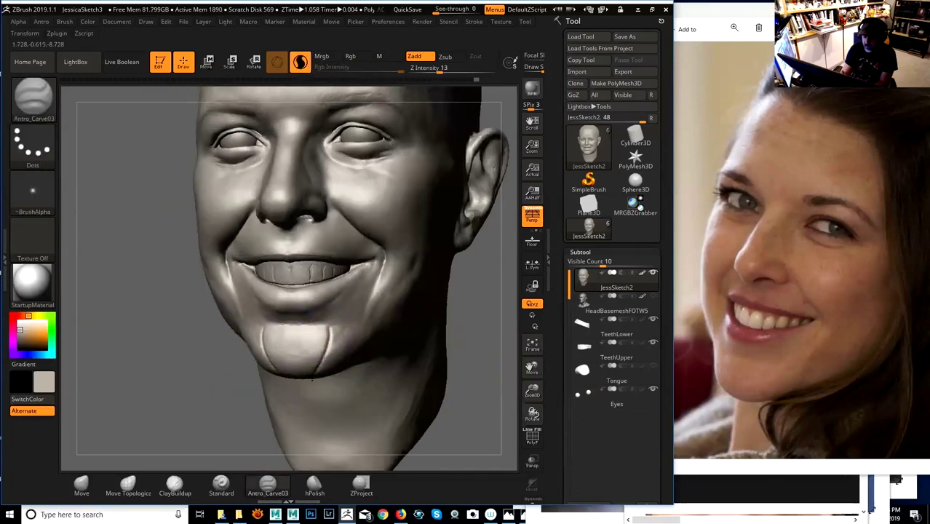
pyautogui.moveTo(375, 346)
pyautogui.mouseDown(button='right')
pyautogui.moveTo(438, 324)
pyautogui.moveTo(369, 337)
pyautogui.mouseUp(button='right')
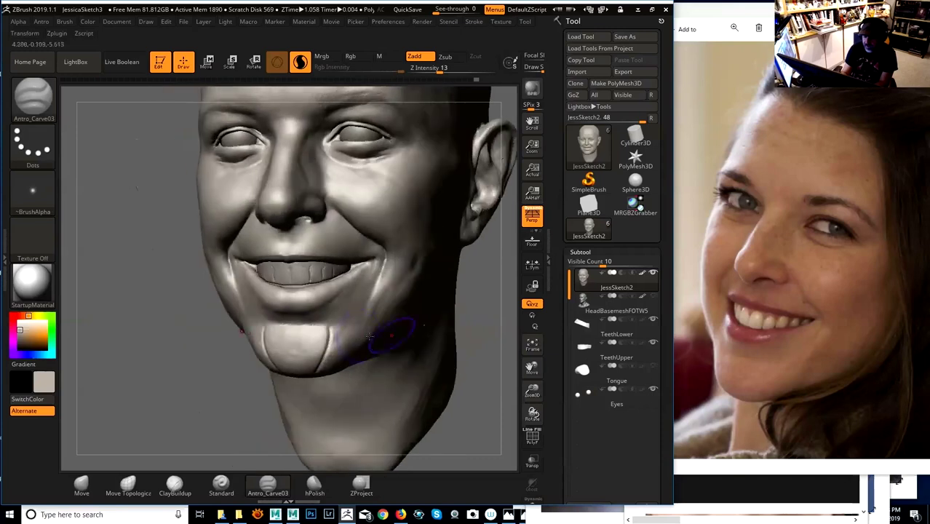
pyautogui.moveTo(354, 316); pyautogui.dragTo(368, 308)
pyautogui.keyDown('ctrl'); pyautogui.moveTo(476, 316); pyautogui.dragTo(460, 304, button='right'); pyautogui.keyUp('ctrl')
pyautogui.hotkey('ctrl', 'z')
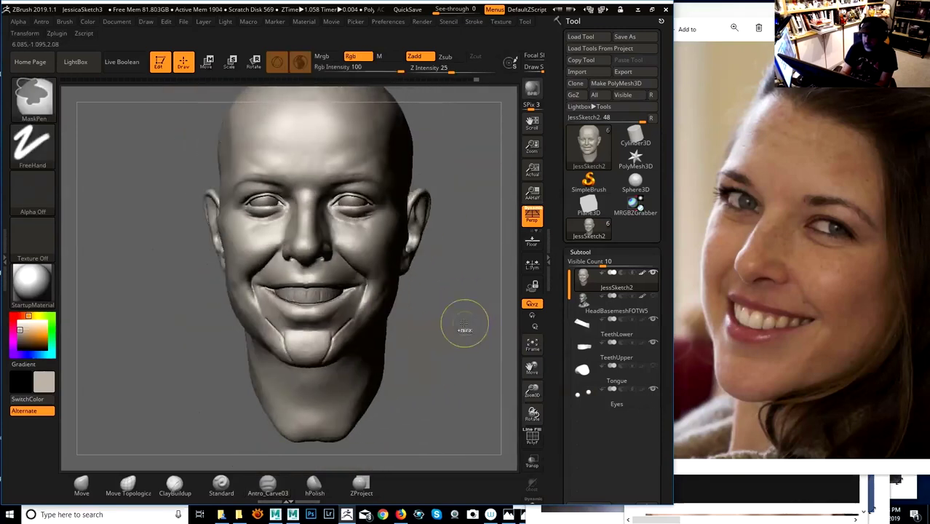
pyautogui.hotkey('ctrl', 'z')
# - Try carving a wider chin contour sloping out to the jaw, and undo all the trial chin strokes
pyautogui.moveTo(450, 329); pyautogui.dragTo(450, 319)
pyautogui.moveTo(335, 321); pyautogui.dragTo(368, 335)
pyautogui.moveTo(470, 343); pyautogui.dragTo(428, 348)
pyautogui.hotkey('ctrl', 'z')
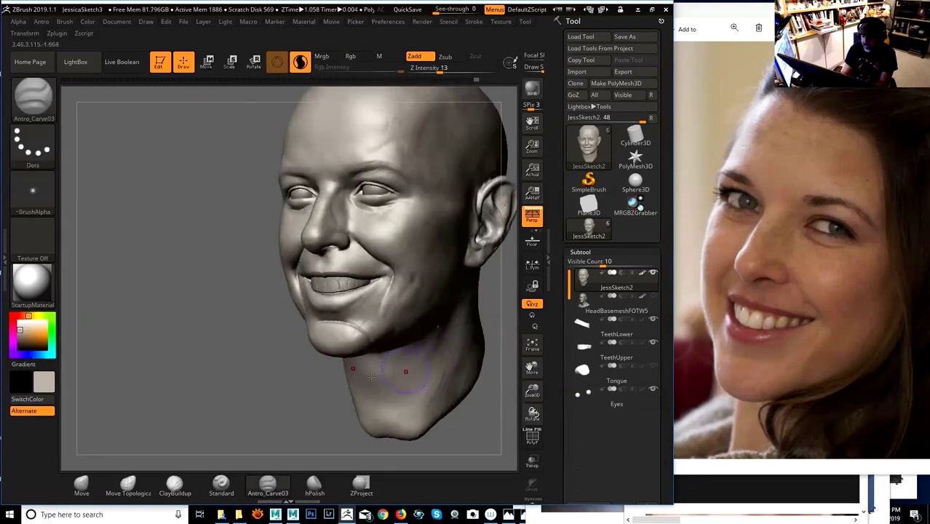
pyautogui.hotkey('ctrl', 'z')
pyautogui.hotkey('ctrl', 'z')
pyautogui.hotkey('ctrl', 'z')
pyautogui.hotkey('ctrl', 'z')
pyautogui.hotkey('ctrl', 'z')
pyautogui.hotkey('ctrl', 'z')
pyautogui.moveTo(478, 339); pyautogui.dragTo(486, 342)
pyautogui.hotkey('ctrl', 'z')
pyautogui.hotkey('ctrl', 'z')
pyautogui.hotkey('ctrl', 'z')
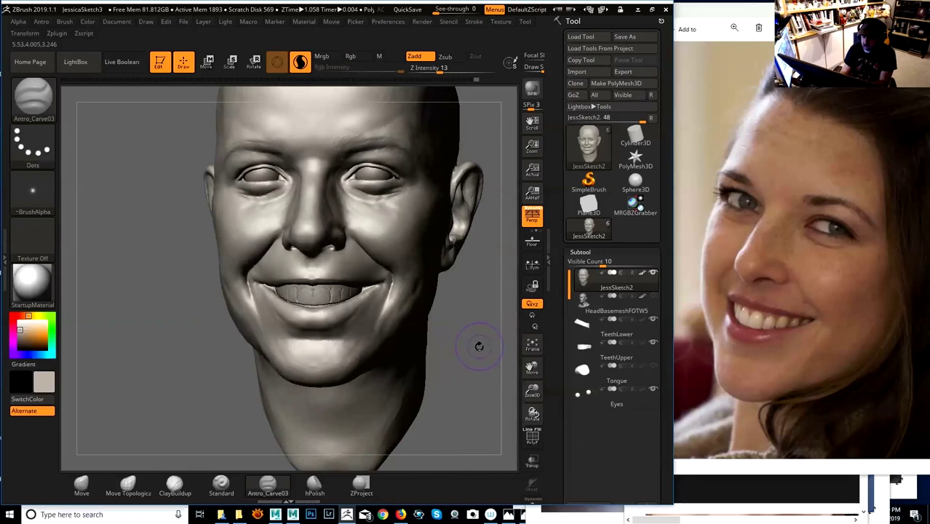
# - Undo the latest chin strokes, then try carving creases down both sides of the chin and smooth them away
pyautogui.hotkey('ctrl', 'z')
pyautogui.hotkey('ctrl', 'z')
pyautogui.hotkey('ctrl', 'z')
pyautogui.hotkey('ctrl', 'z')
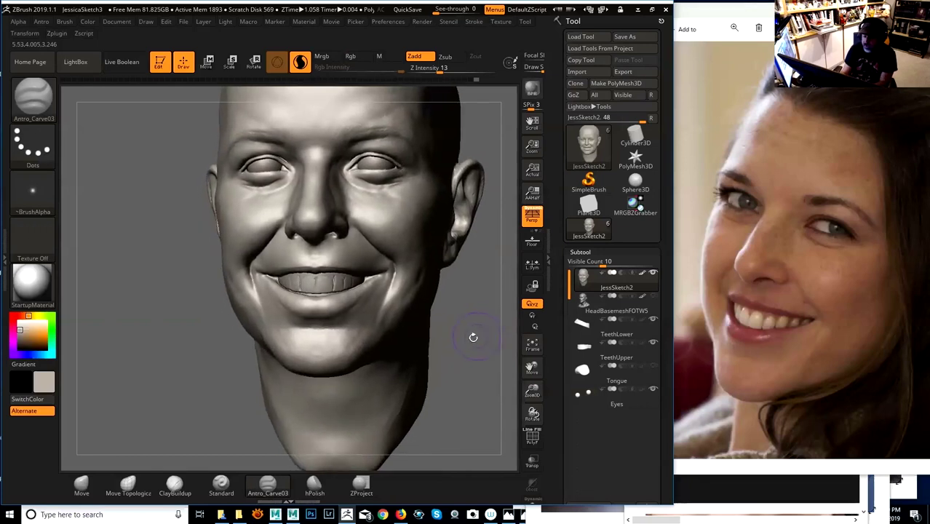
pyautogui.moveTo(354, 333); pyautogui.dragTo(345, 362)
pyautogui.moveTo(469, 342)
pyautogui.mouseDown()
pyautogui.moveTo(490, 332)
pyautogui.moveTo(480, 309)
pyautogui.moveTo(490, 313)
pyautogui.moveTo(465, 330)
pyautogui.mouseUp()
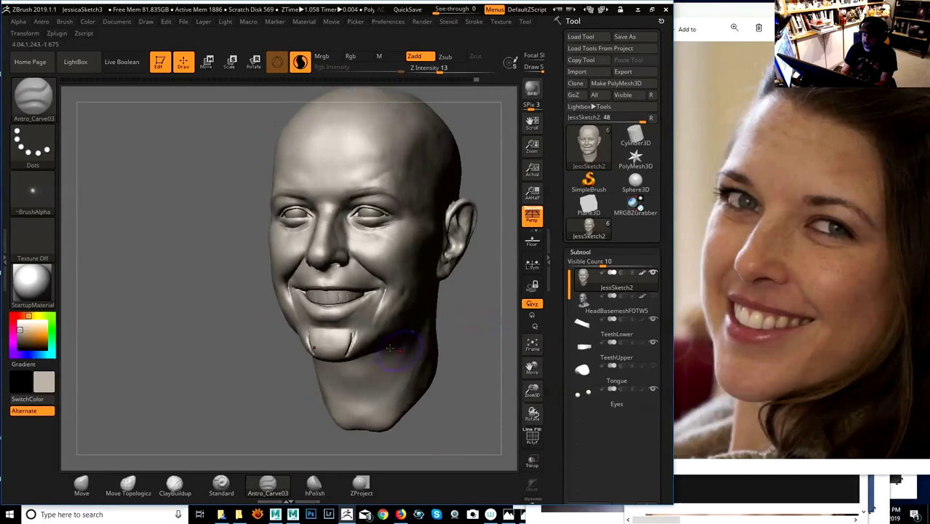
pyautogui.moveTo(354, 338)
pyautogui.keyDown('shift'); pyautogui.mouseDown()
pyautogui.moveTo(370, 339)
pyautogui.moveTo(360, 351)
pyautogui.mouseUp(); pyautogui.keyUp('shift')
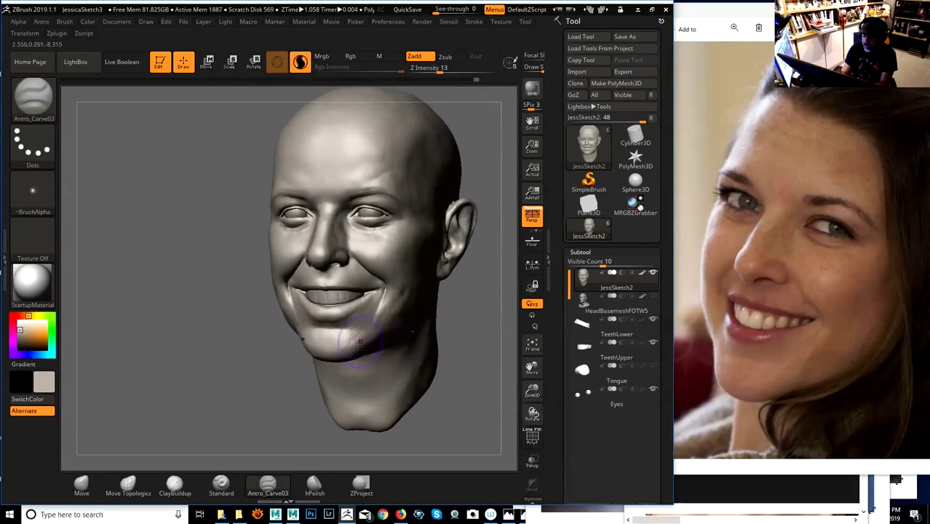
# - Reshape the sides of the chin and the adjoining jawline with the Move brush at Z Intensity 51
pyautogui.moveTo(468, 304)
pyautogui.keyDown('alt'); pyautogui.mouseDown()
pyautogui.moveTo(475, 326)
pyautogui.moveTo(473, 316)
pyautogui.moveTo(466, 324)
pyautogui.mouseUp(); pyautogui.keyUp('alt')
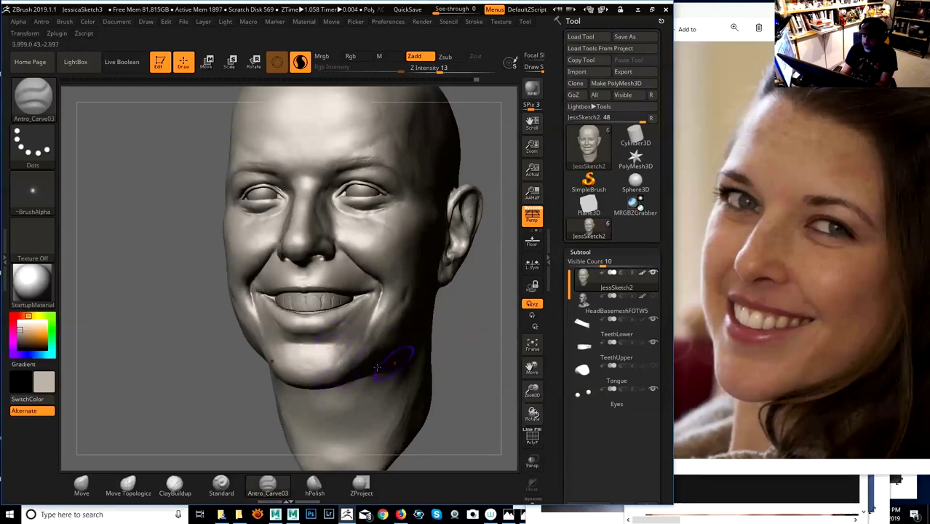
pyautogui.moveTo(475, 321); pyautogui.dragTo(473, 345)
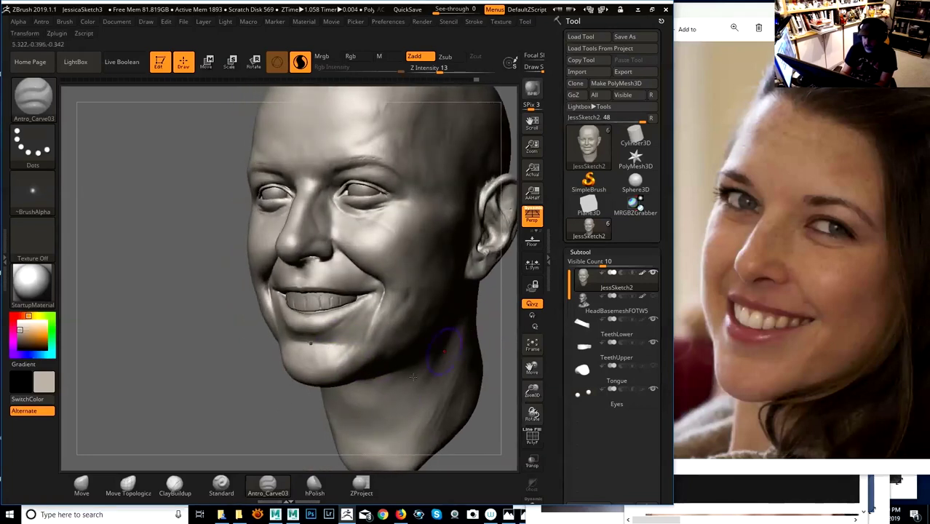
pyautogui.click(81, 487)
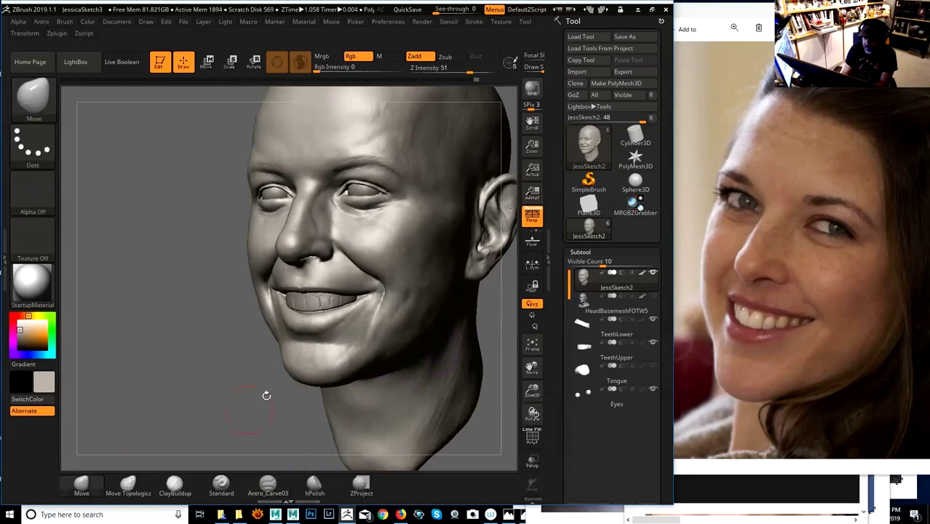
pyautogui.moveTo(266, 396); pyautogui.dragTo(329, 351)
pyautogui.press('space')
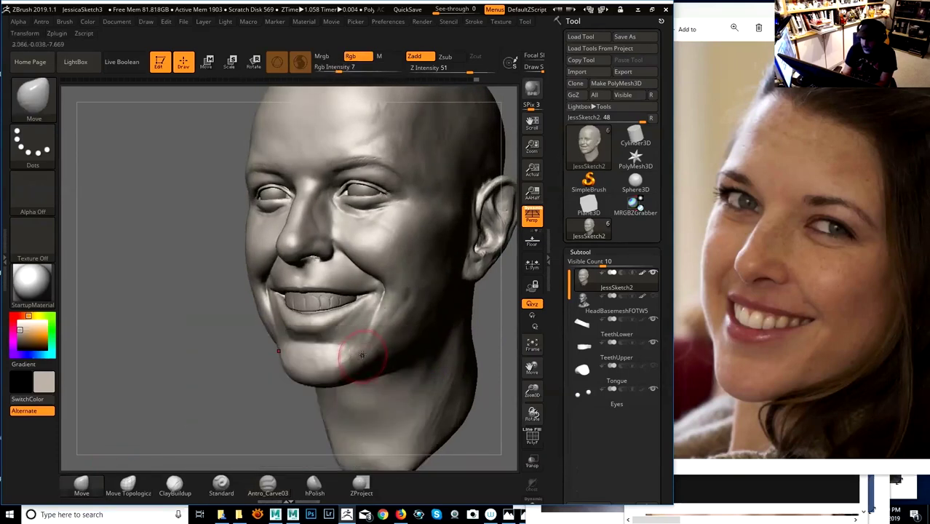
pyautogui.press('space')
pyautogui.moveTo(370, 353); pyautogui.dragTo(345, 356)
pyautogui.press('space')
pyautogui.moveTo(406, 332); pyautogui.dragTo(412, 332)
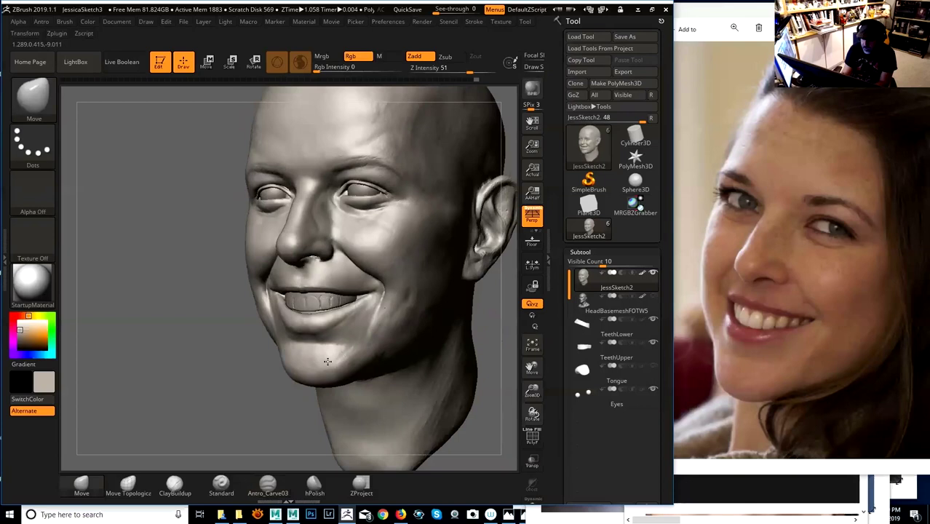
# - Adjust the underside and front of the chin with the Move brush, checking the form from a three-quarter view
pyautogui.moveTo(329, 368)
pyautogui.mouseDown()
pyautogui.moveTo(294, 398)
pyautogui.moveTo(319, 389)
pyautogui.mouseUp()
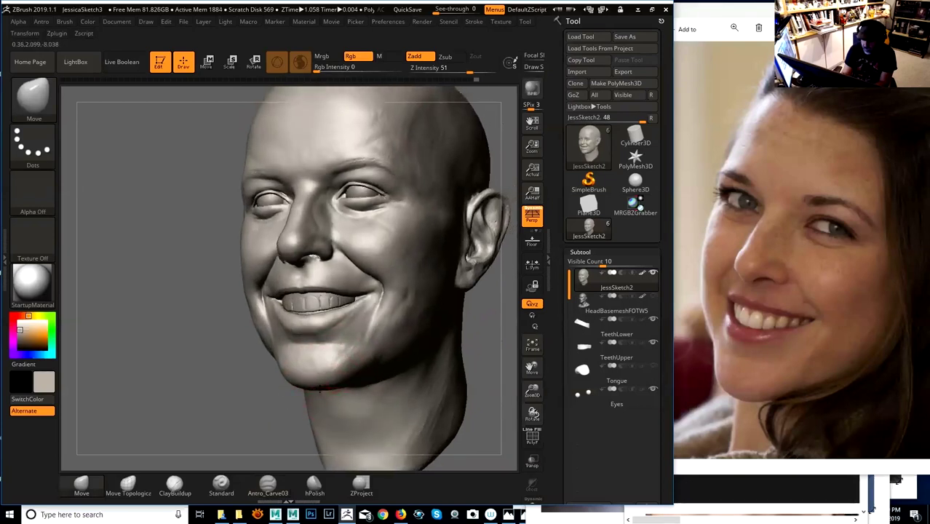
pyautogui.moveTo(251, 424); pyautogui.dragTo(255, 429)
pyautogui.press('space')
pyautogui.moveTo(368, 336); pyautogui.dragTo(361, 337)
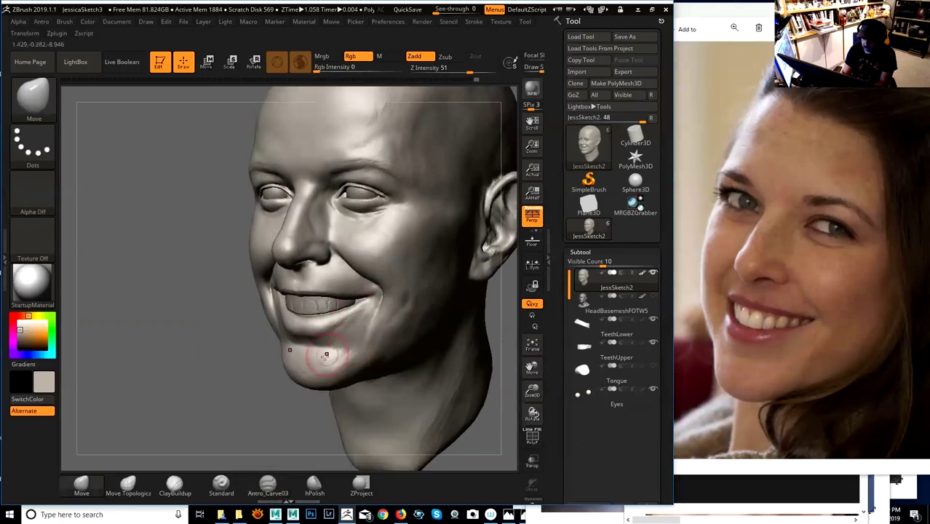
pyautogui.moveTo(276, 384)
pyautogui.mouseDown()
pyautogui.moveTo(266, 400)
pyautogui.moveTo(302, 358)
pyautogui.mouseUp()
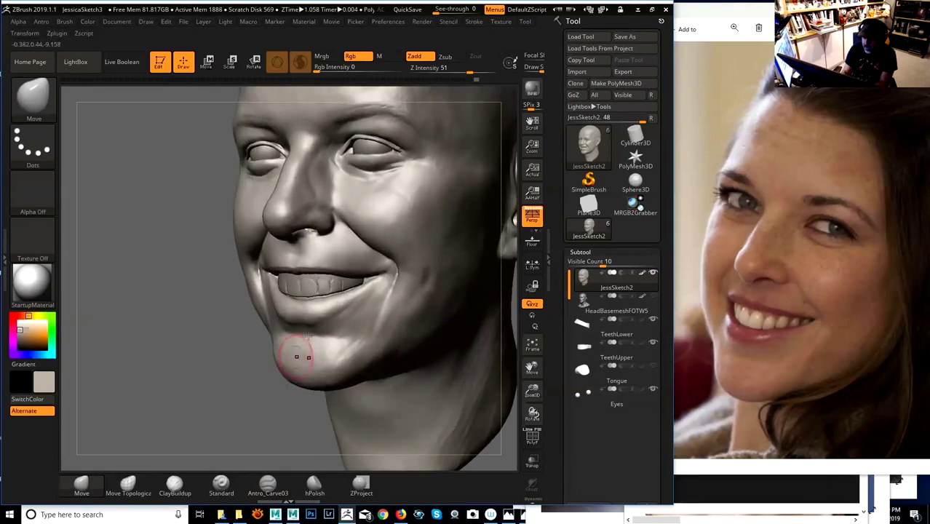
pyautogui.press('space')
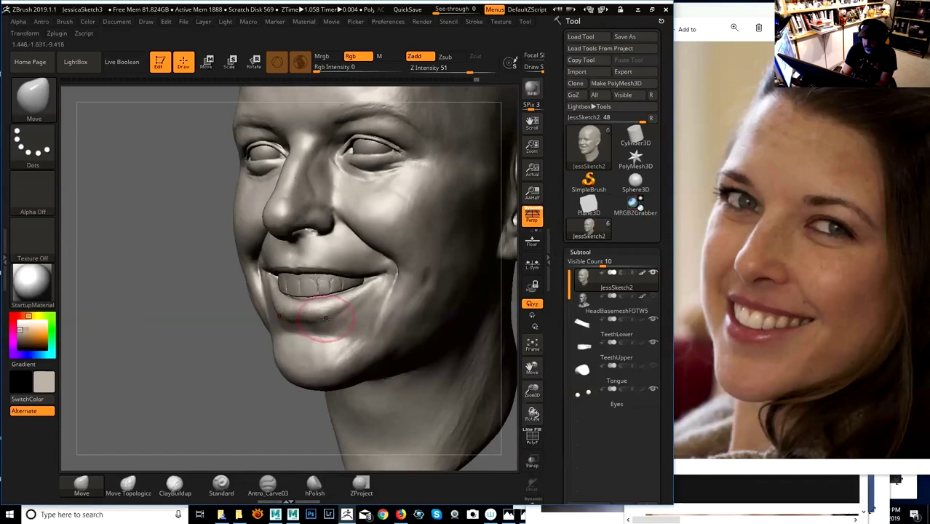
pyautogui.press('space')
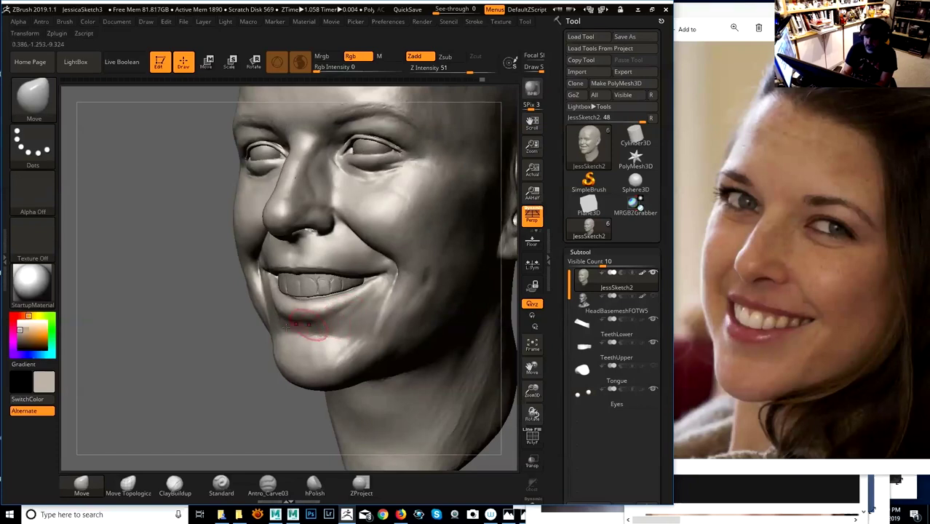
# - With Sculptris Pro off, build up the lower lip and the hollow beneath it using ClayBuildup at Z Intensity 3
pyautogui.click(175, 484)
pyautogui.press('space')
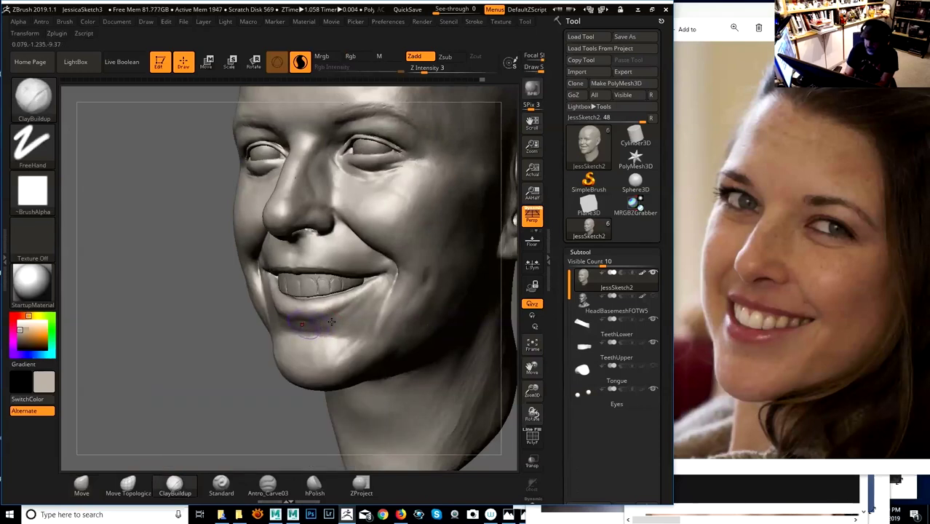
pyautogui.click(300, 61)
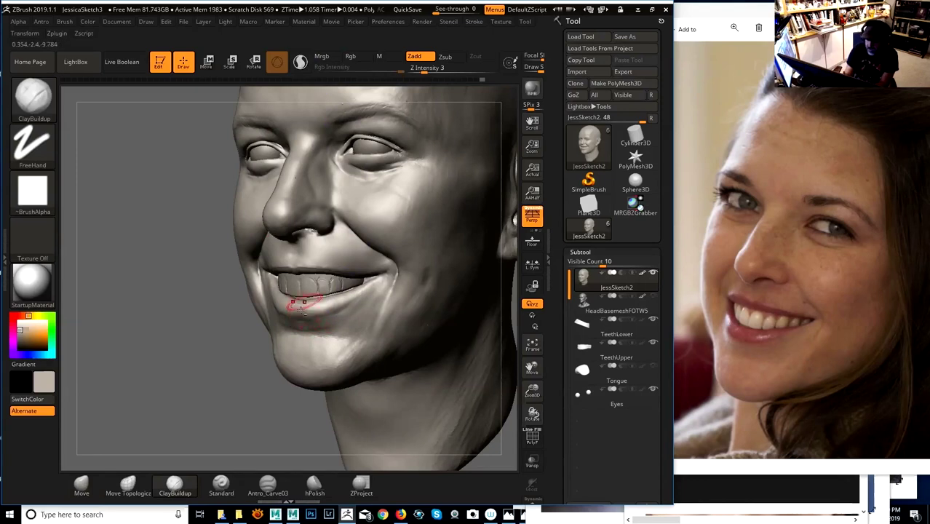
pyautogui.press('ctrl')
pyautogui.press('ctrl')
pyautogui.press('ctrl')
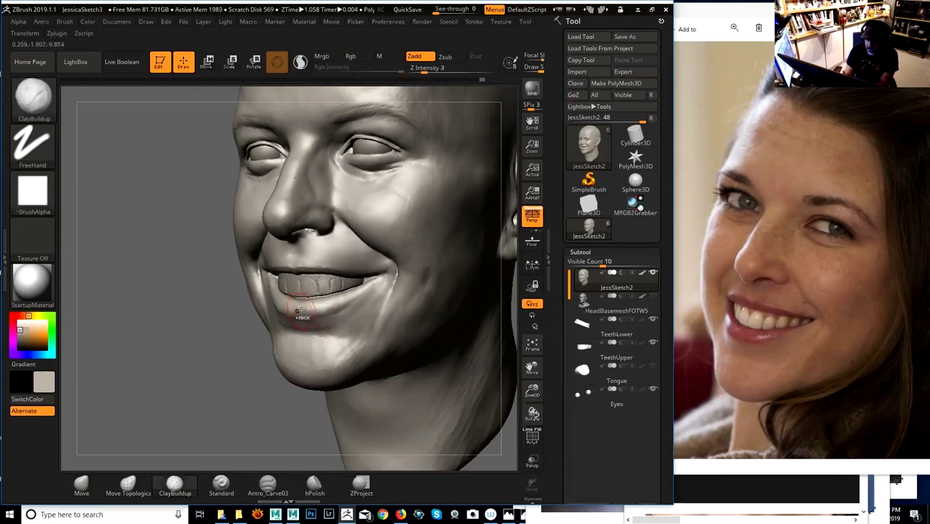
pyautogui.press('space')
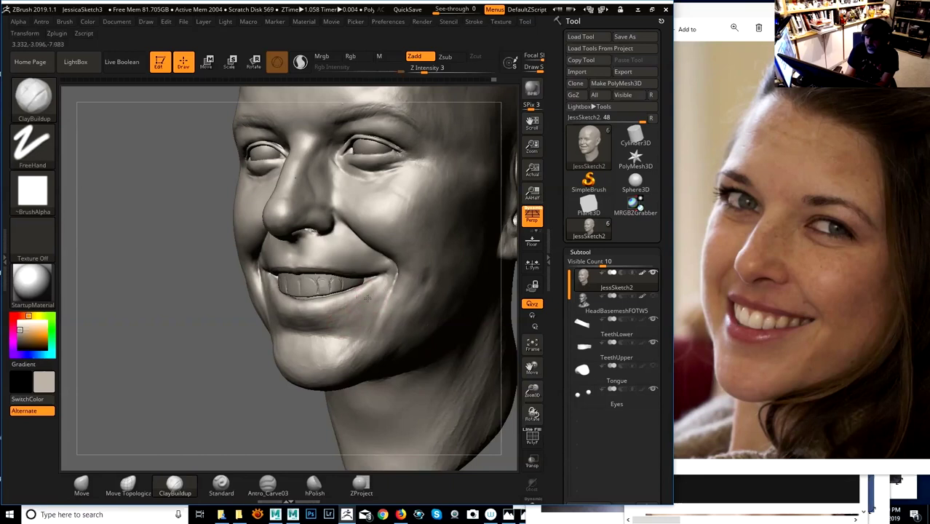
pyautogui.press('space')
pyautogui.moveTo(345, 318); pyautogui.dragTo(341, 319)
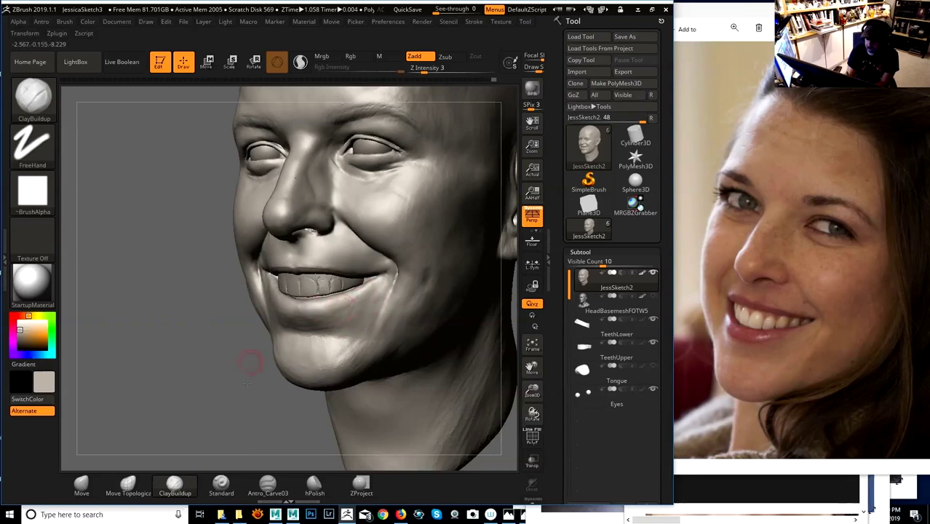
# - Refine the areas beside the chin and the creases descending from the mouth corners with light ClayBuildup strokes
pyautogui.moveTo(249, 359); pyautogui.dragTo(251, 392)
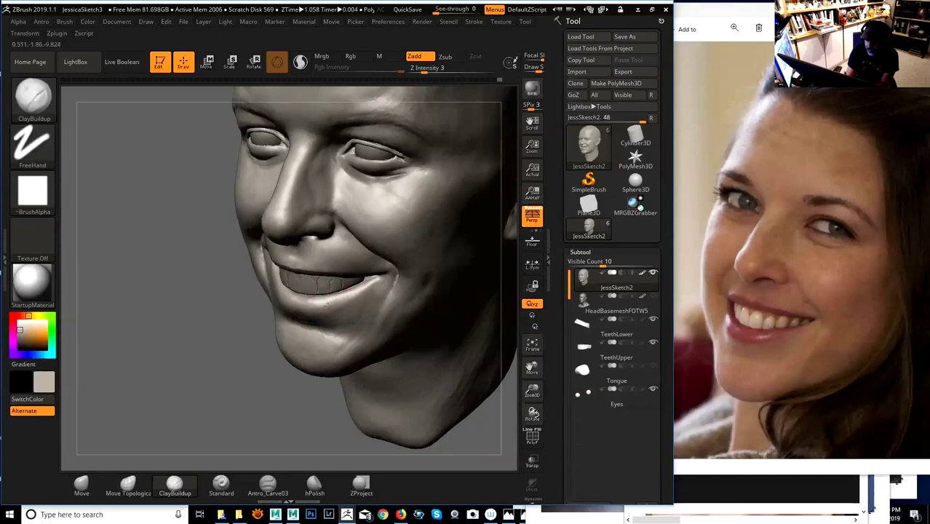
pyautogui.moveTo(260, 353); pyautogui.dragTo(212, 338, button='right')
pyautogui.rightClick(291, 350)
pyautogui.moveTo(231, 374); pyautogui.dragTo(242, 371, button='right')
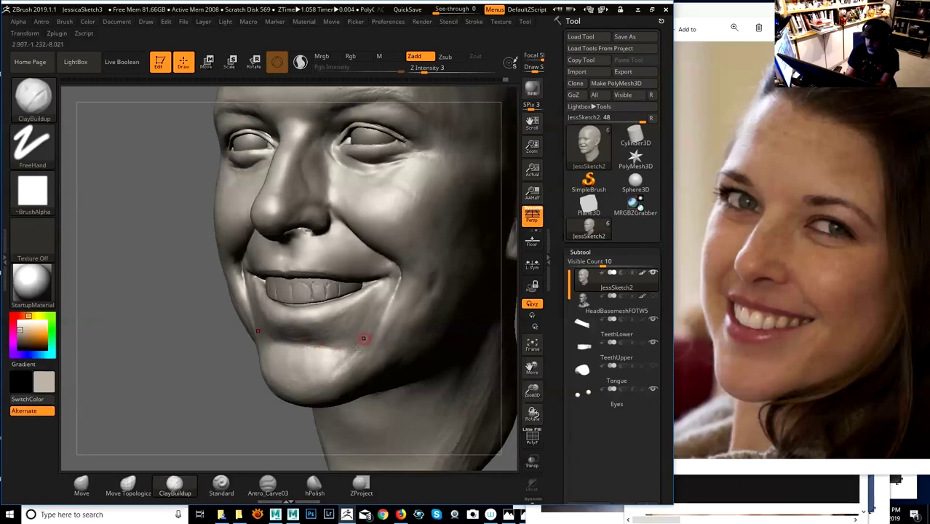
pyautogui.moveTo(206, 396); pyautogui.dragTo(326, 328)
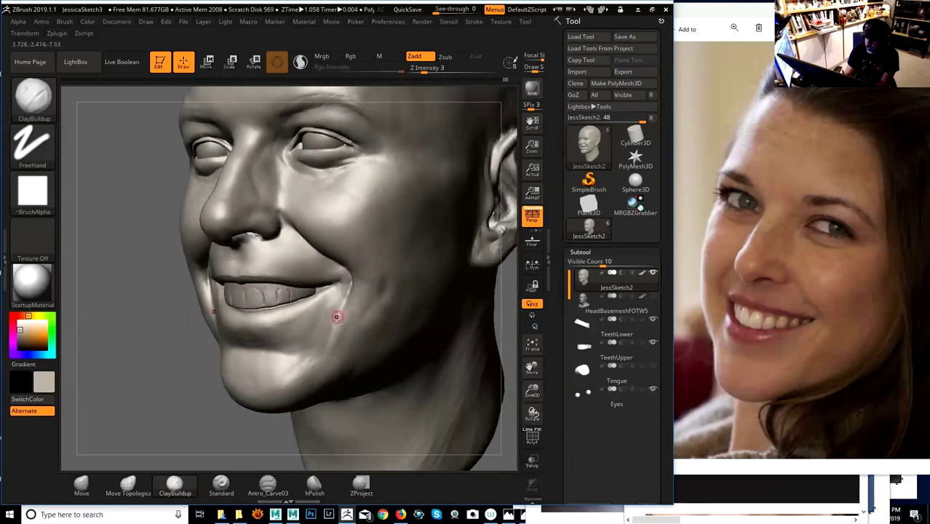
pyautogui.moveTo(492, 318)
pyautogui.mouseDown()
pyautogui.moveTo(497, 312)
pyautogui.moveTo(455, 306)
pyautogui.moveTo(481, 303)
pyautogui.mouseUp()
pyautogui.press('space')
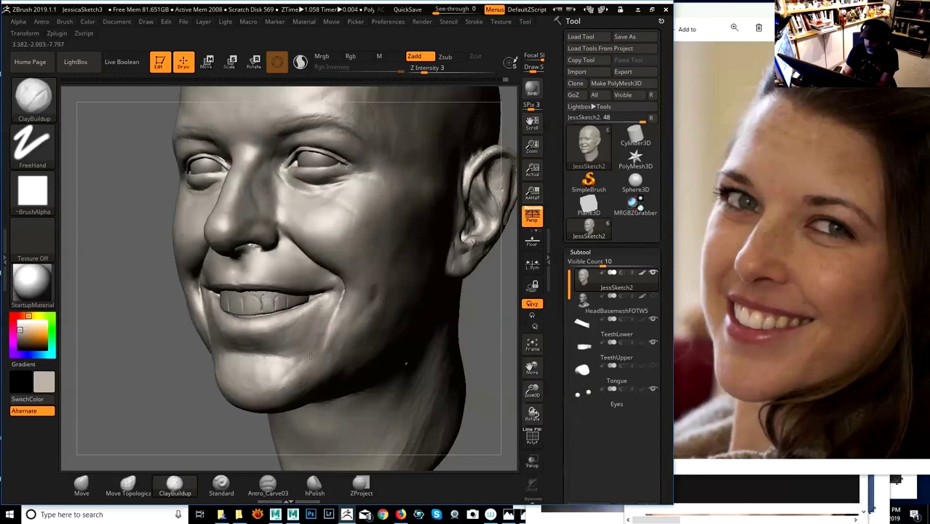
pyautogui.moveTo(511, 314); pyautogui.dragTo(353, 301)
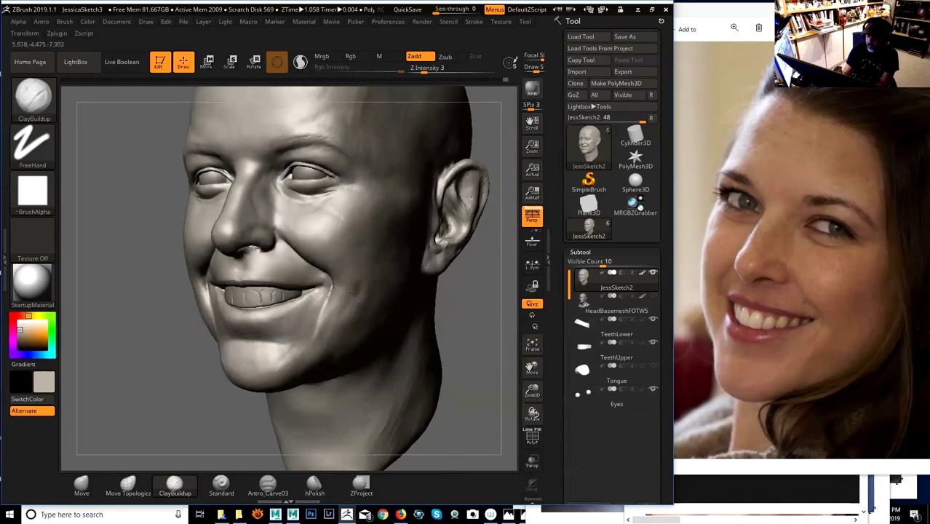
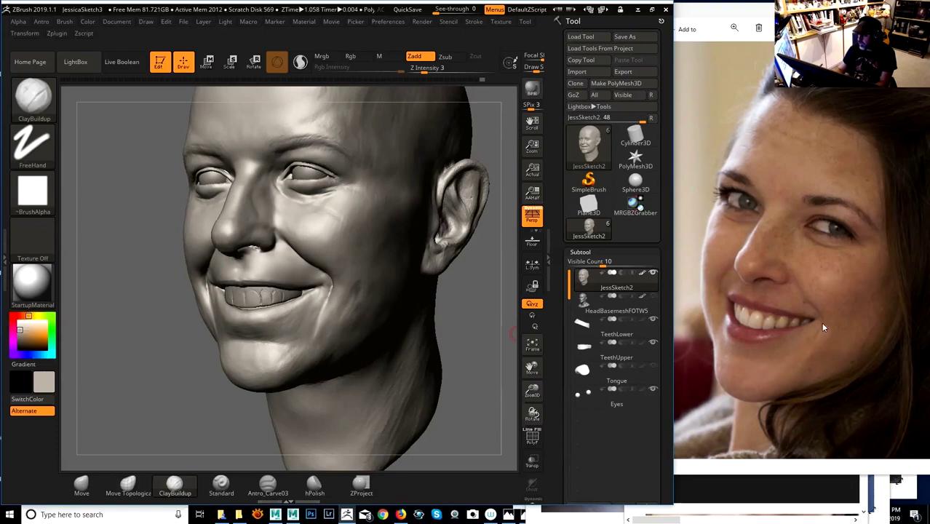
# - Build up the folds around the mouth corners where the smile lines end, and blend them into the cheeks
pyautogui.moveTo(487, 338); pyautogui.dragTo(505, 326)
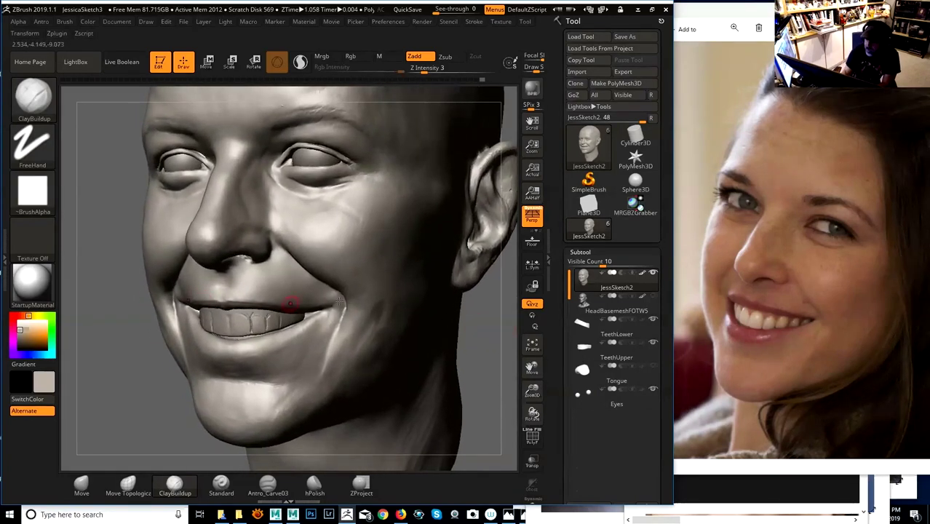
pyautogui.moveTo(476, 332); pyautogui.dragTo(503, 317)
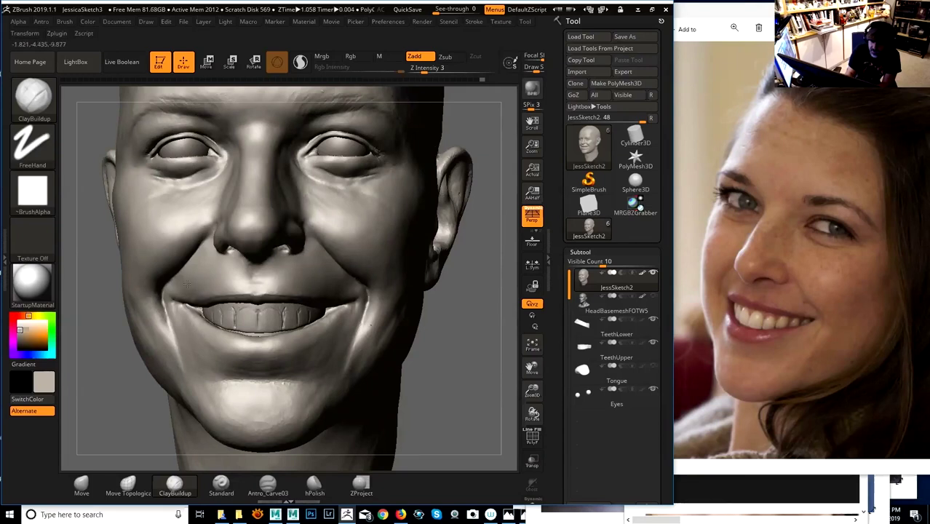
pyautogui.moveTo(436, 307); pyautogui.dragTo(345, 301)
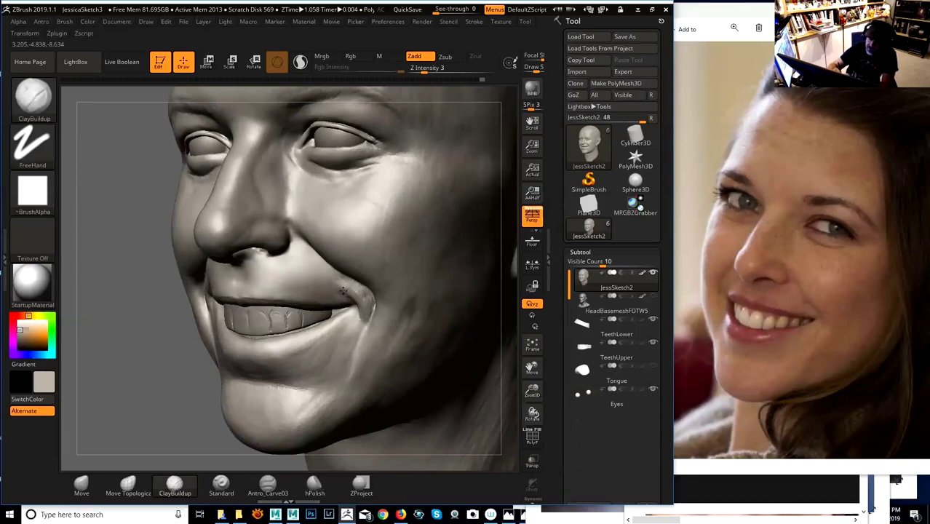
pyautogui.moveTo(157, 416); pyautogui.dragTo(248, 401)
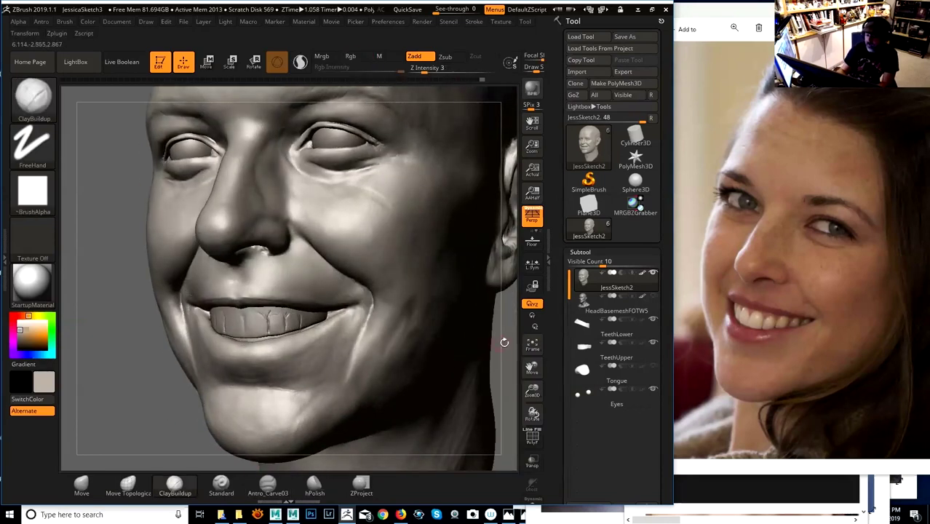
pyautogui.moveTo(505, 343); pyautogui.dragTo(466, 339)
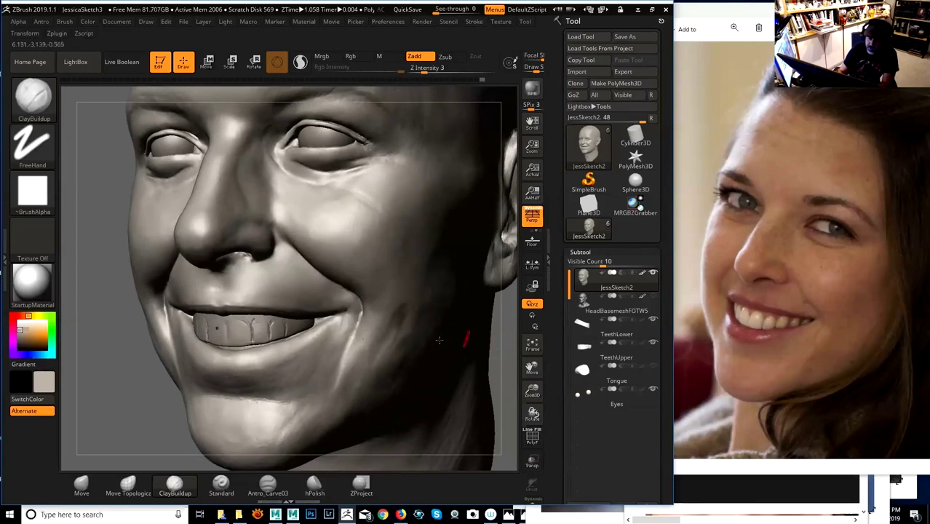
# - Add and blend small ClayBuildup strokes just above the mouth corners, using a smaller brush
pyautogui.moveTo(141, 395)
pyautogui.mouseDown()
pyautogui.moveTo(136, 375)
pyautogui.moveTo(171, 332)
pyautogui.mouseUp()
pyautogui.press('[')
pyautogui.moveTo(186, 281); pyautogui.dragTo(187, 274)
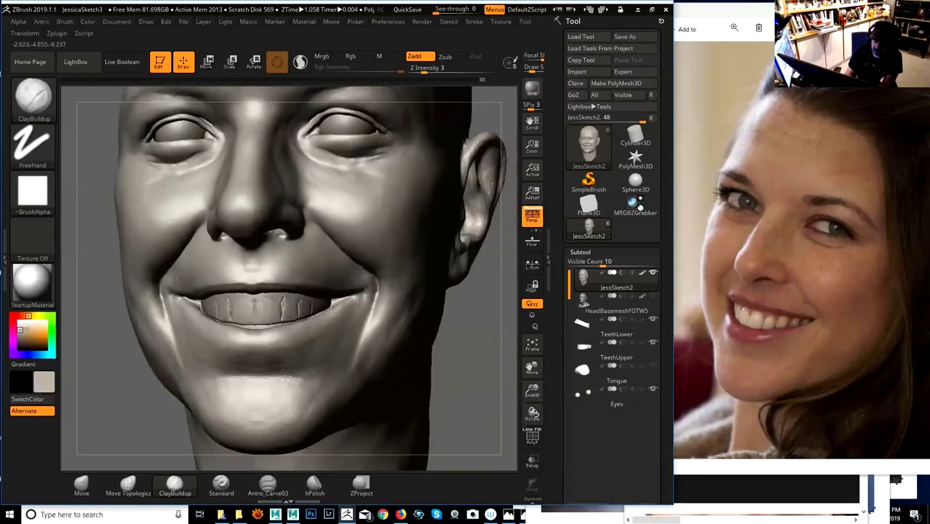
pyautogui.press('space')
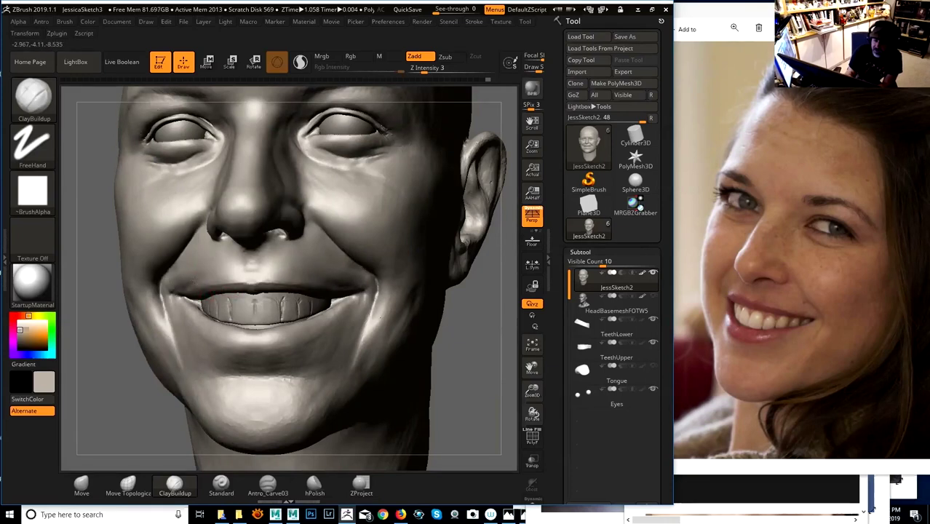
pyautogui.press('ctrl')
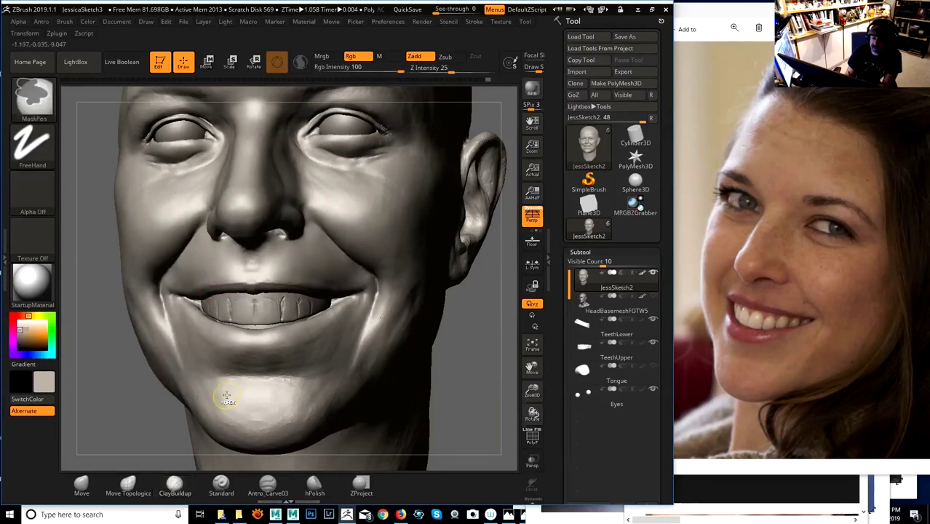
# - Build up and smooth the area between the nose and the upper lip with light ClayBuildup strokes at Z Intensity 3
pyautogui.moveTo(473, 349); pyautogui.dragTo(371, 321)
pyautogui.press('space')
pyautogui.moveTo(166, 370); pyautogui.dragTo(176, 343)
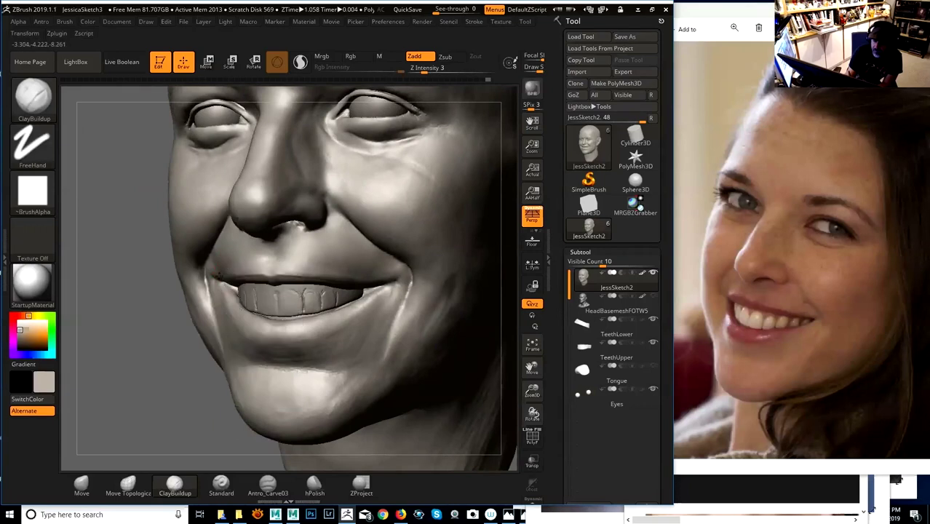
pyautogui.press('space')
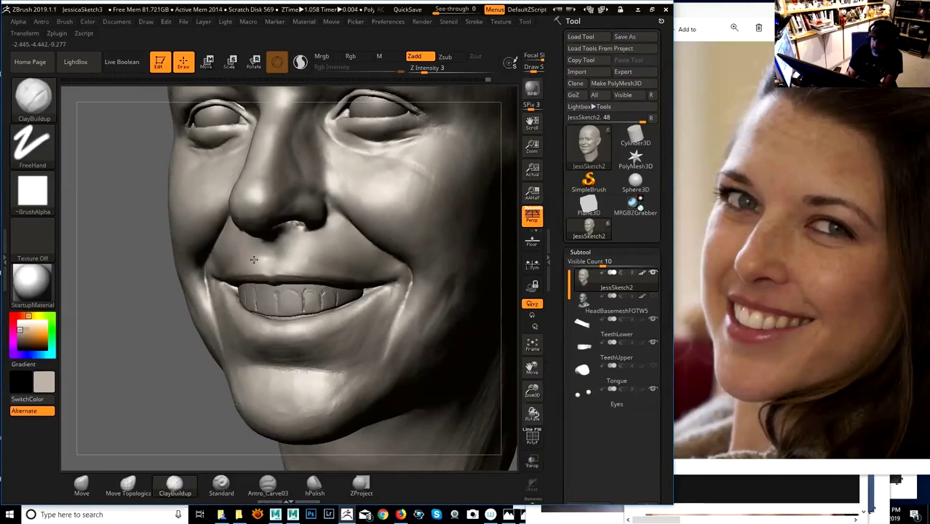
pyautogui.moveTo(168, 348)
pyautogui.mouseDown()
pyautogui.moveTo(248, 270)
pyautogui.moveTo(305, 268)
pyautogui.mouseUp()
pyautogui.press('space')
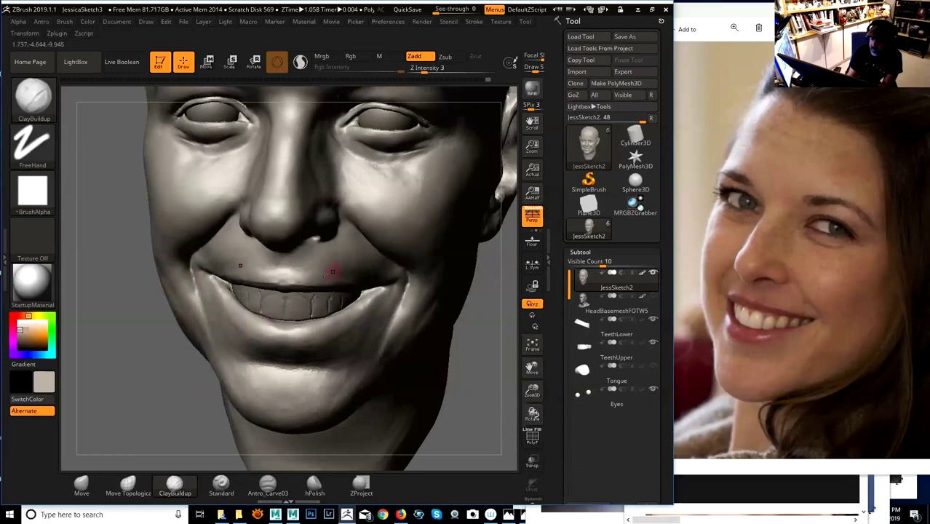
pyautogui.press('shift')
pyautogui.keyDown('shift'); pyautogui.moveTo(312, 264); pyautogui.dragTo(291, 278); pyautogui.keyUp('shift')
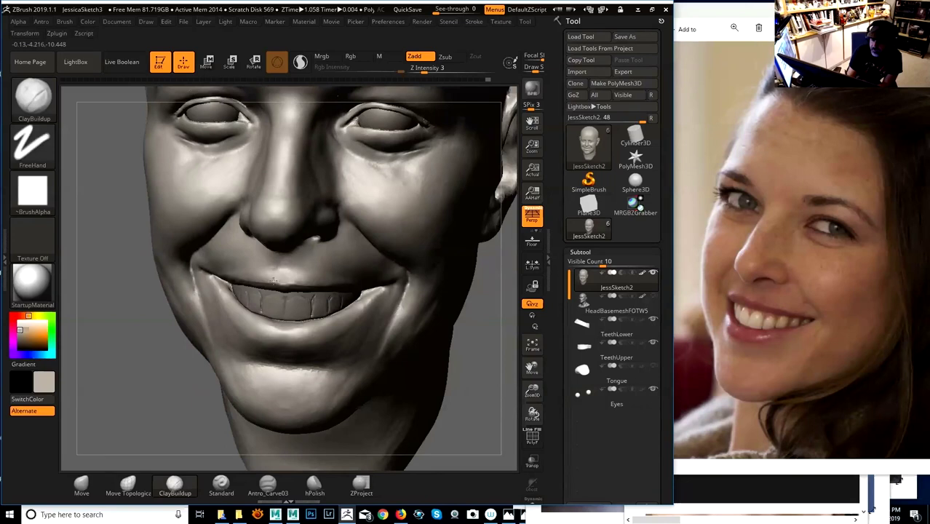
pyautogui.moveTo(264, 289); pyautogui.dragTo(234, 291, button='right')
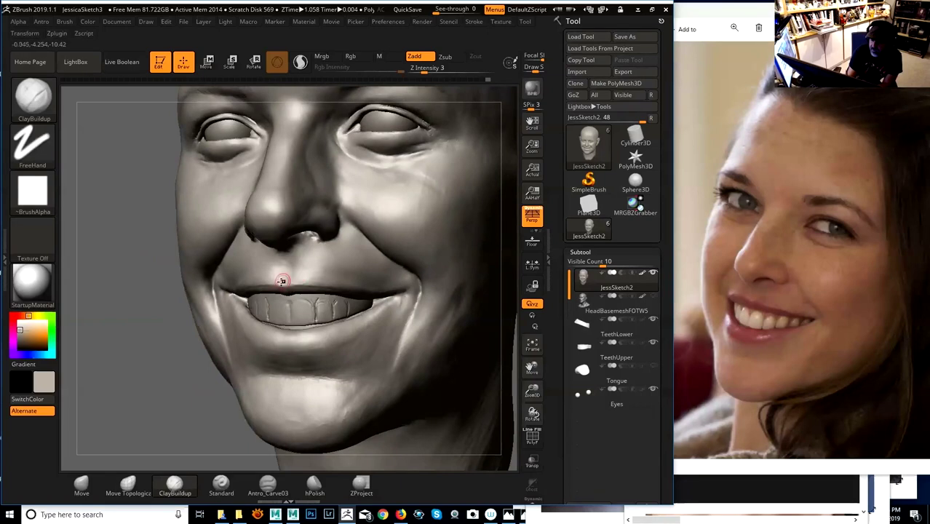
pyautogui.moveTo(189, 321); pyautogui.dragTo(228, 300, button='right')
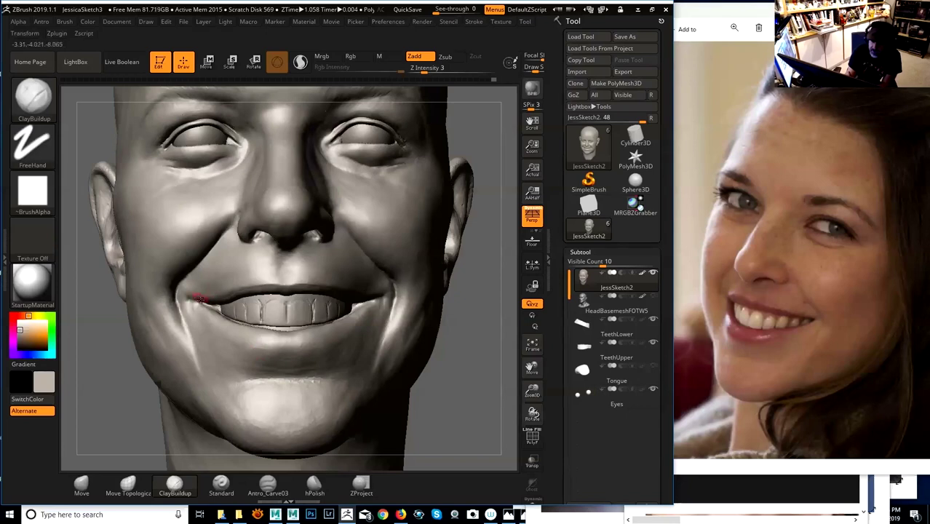
# - Refine the mouth corners and adjoining smile creases with light ClayBuildup strokes, and smooth them into the cheeks
pyautogui.moveTo(461, 303)
pyautogui.mouseDown()
pyautogui.moveTo(446, 318)
pyautogui.moveTo(467, 338)
pyautogui.mouseUp()
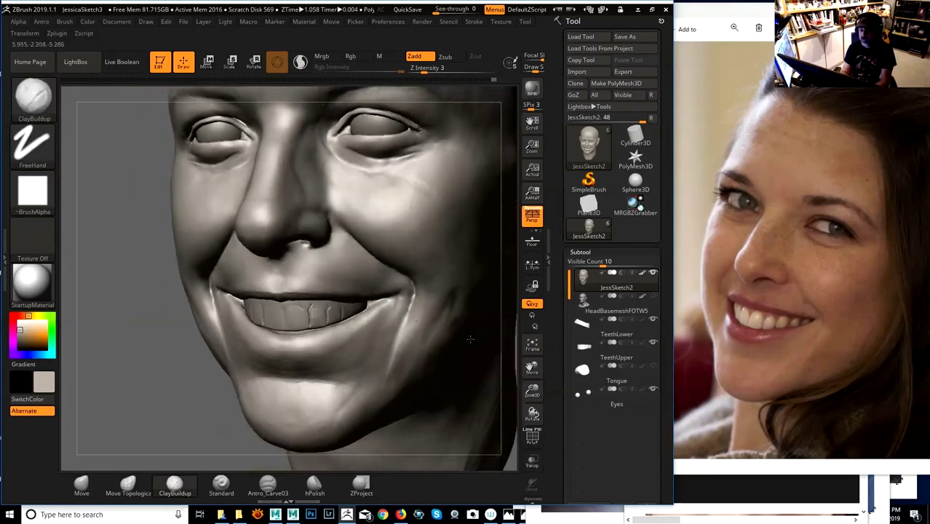
pyautogui.keyDown('alt'); pyautogui.moveTo(156, 363); pyautogui.dragTo(146, 327); pyautogui.keyUp('alt')
pyautogui.moveTo(482, 288)
pyautogui.mouseDown()
pyautogui.moveTo(484, 310)
pyautogui.moveTo(476, 304)
pyautogui.mouseUp()
pyautogui.moveTo(339, 316); pyautogui.dragTo(342, 310)
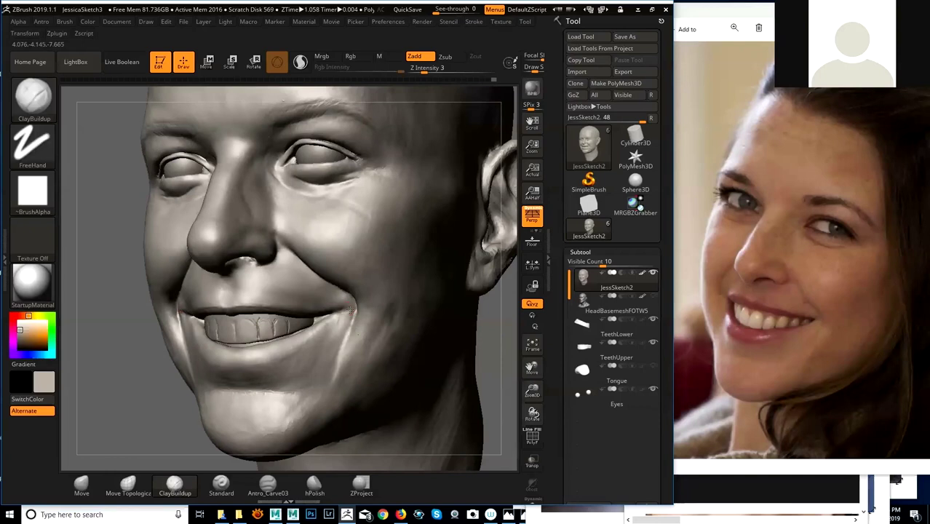
pyautogui.press('shift')
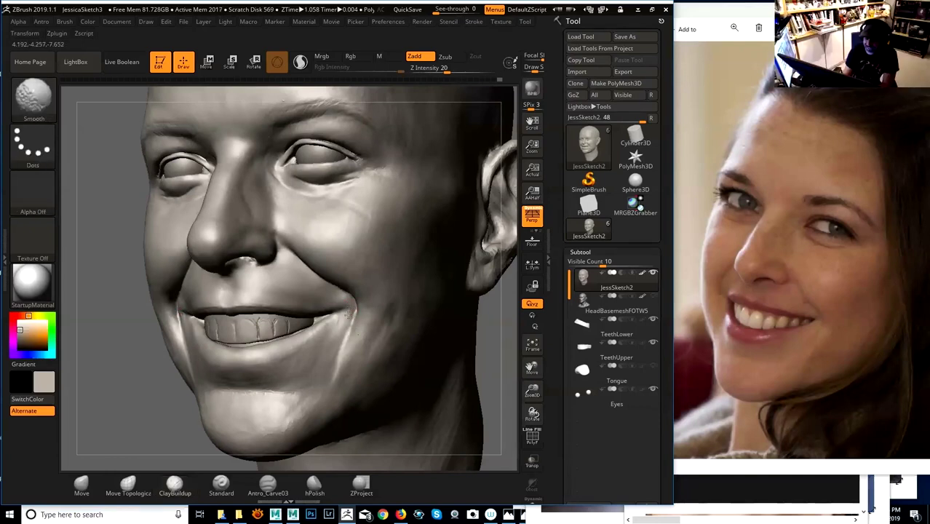
pyautogui.press('shift')
pyautogui.press('shift')
pyautogui.moveTo(497, 336)
pyautogui.mouseDown()
pyautogui.moveTo(490, 316)
pyautogui.moveTo(360, 301)
pyautogui.mouseUp()
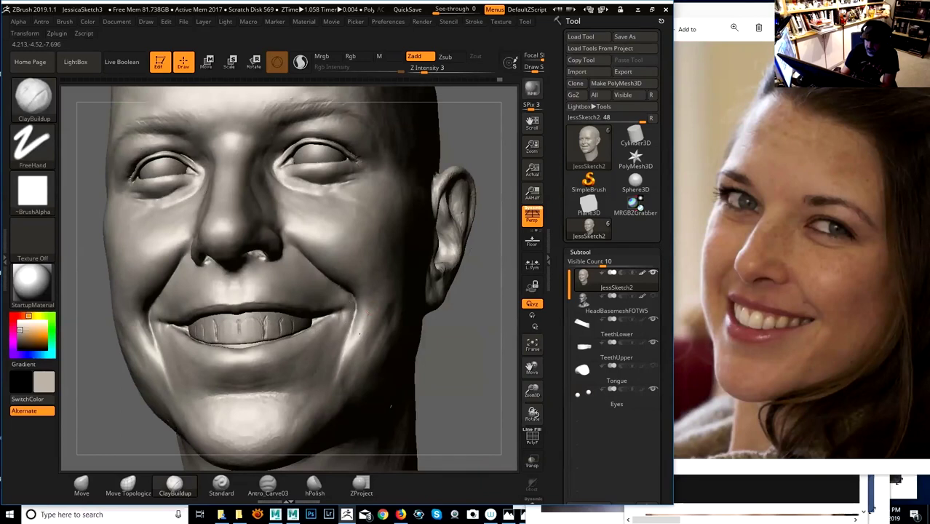
pyautogui.press('shift')
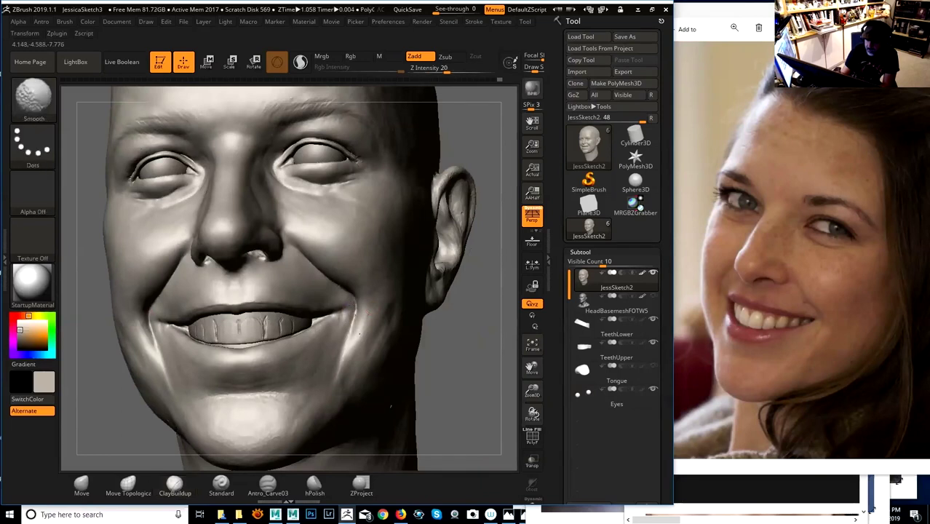
pyautogui.press('shift')
pyautogui.moveTo(491, 345)
pyautogui.mouseDown()
pyautogui.moveTo(474, 318)
pyautogui.moveTo(482, 316)
pyautogui.moveTo(448, 319)
pyautogui.moveTo(477, 326)
pyautogui.moveTo(473, 334)
pyautogui.moveTo(481, 327)
pyautogui.moveTo(446, 331)
pyautogui.mouseUp()
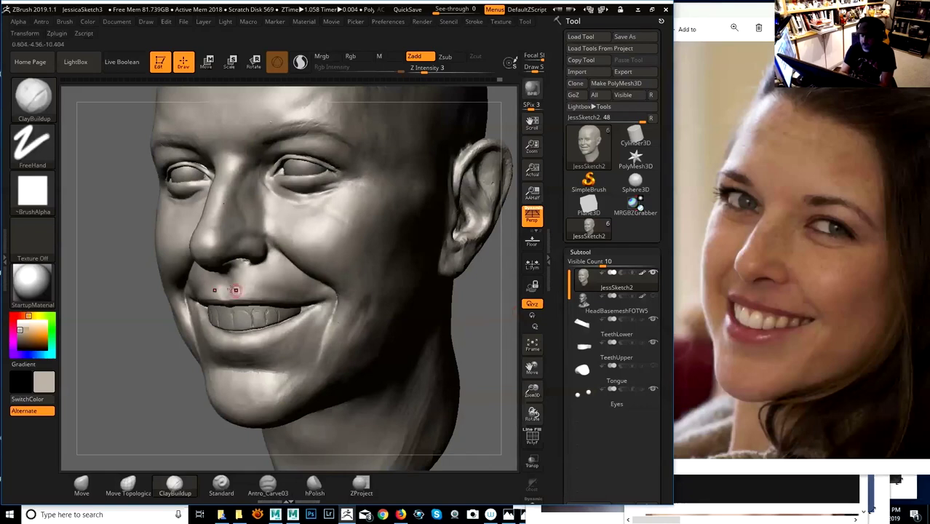
# - Reshape the centre of the upper lip's edge above the front teeth using the Move Topological brush
pyautogui.moveTo(492, 322)
pyautogui.mouseDown()
pyautogui.moveTo(501, 324)
pyautogui.moveTo(277, 371)
pyautogui.moveTo(208, 384)
pyautogui.moveTo(197, 376)
pyautogui.moveTo(137, 465)
pyautogui.mouseUp()
pyautogui.click(134, 488)
pyautogui.press('space')
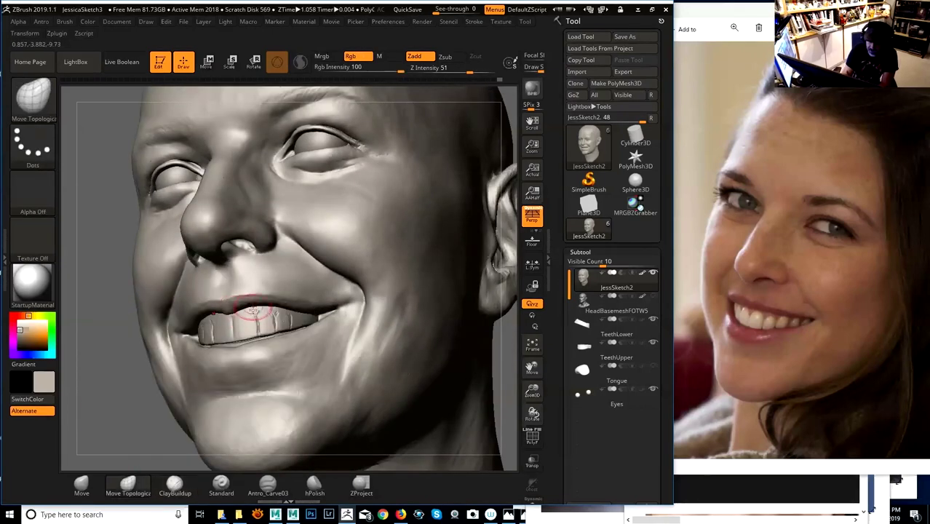
pyautogui.press('ctrl')
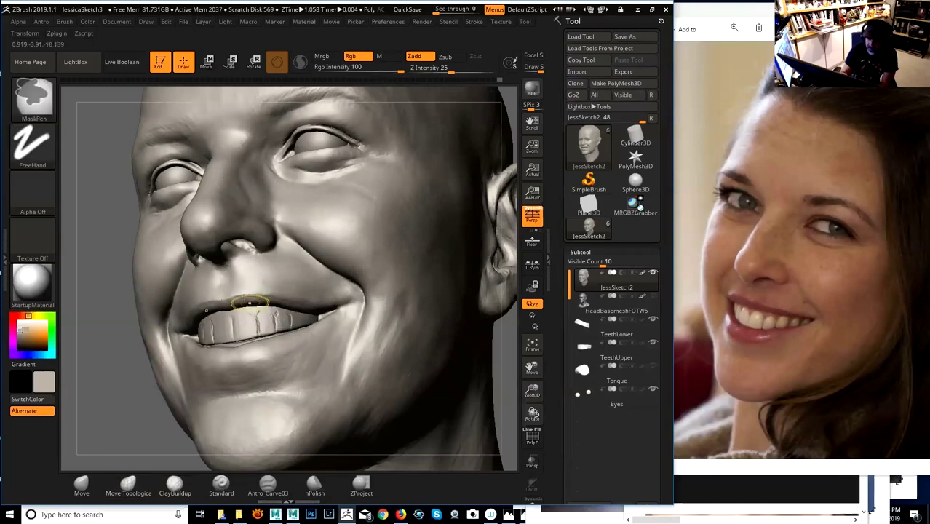
pyautogui.moveTo(137, 397); pyautogui.dragTo(156, 405)
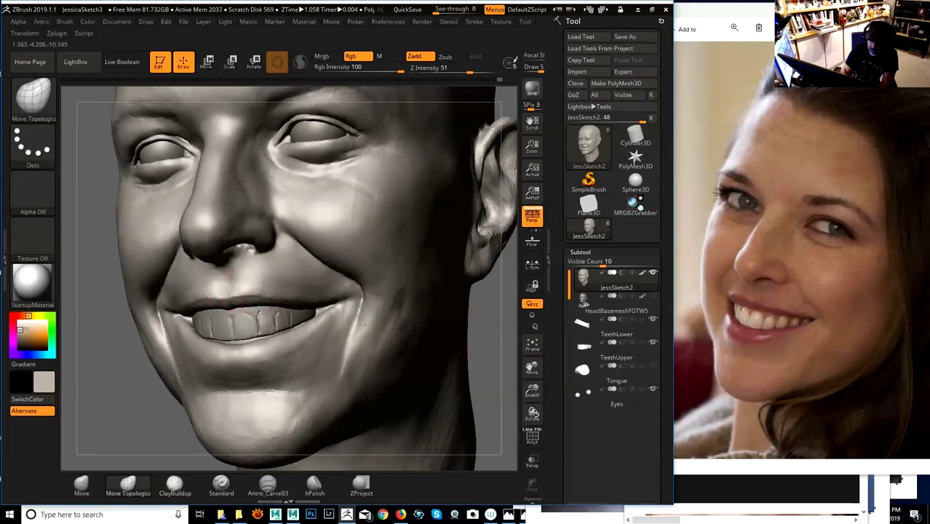
# - Adjust the upper lip line near the mouth corners with Move Topological from a three-quarter view
pyautogui.moveTo(483, 303)
pyautogui.mouseDown()
pyautogui.moveTo(291, 299)
pyautogui.moveTo(303, 299)
pyautogui.mouseUp()
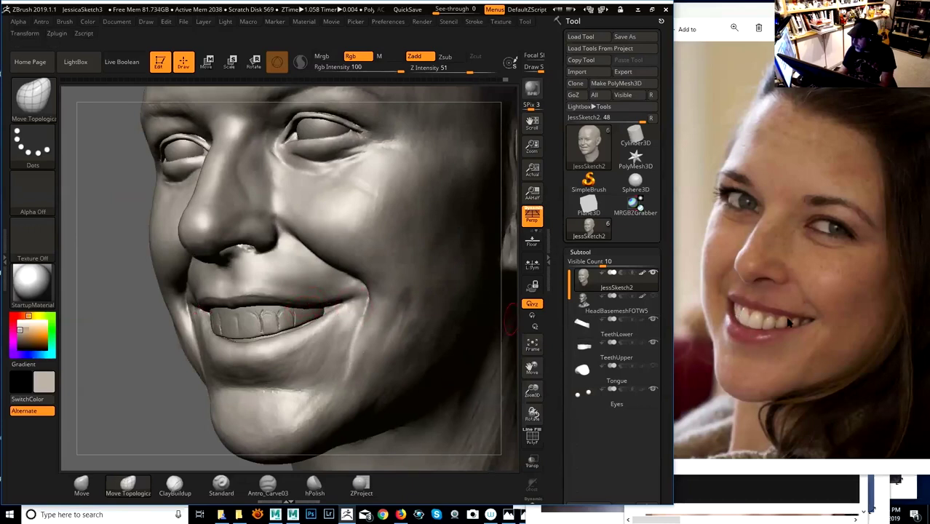
pyautogui.moveTo(134, 387); pyautogui.dragTo(312, 307)
pyautogui.press('space')
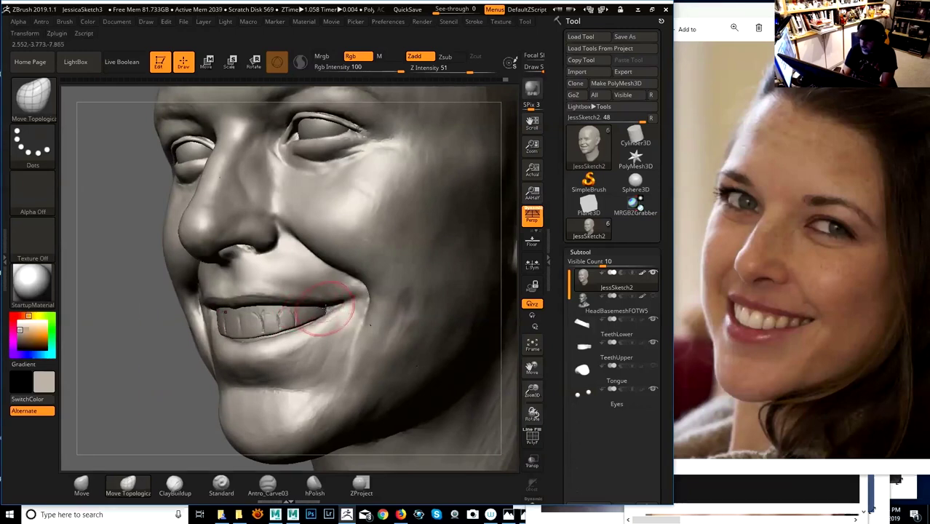
pyautogui.moveTo(300, 323); pyautogui.dragTo(326, 305)
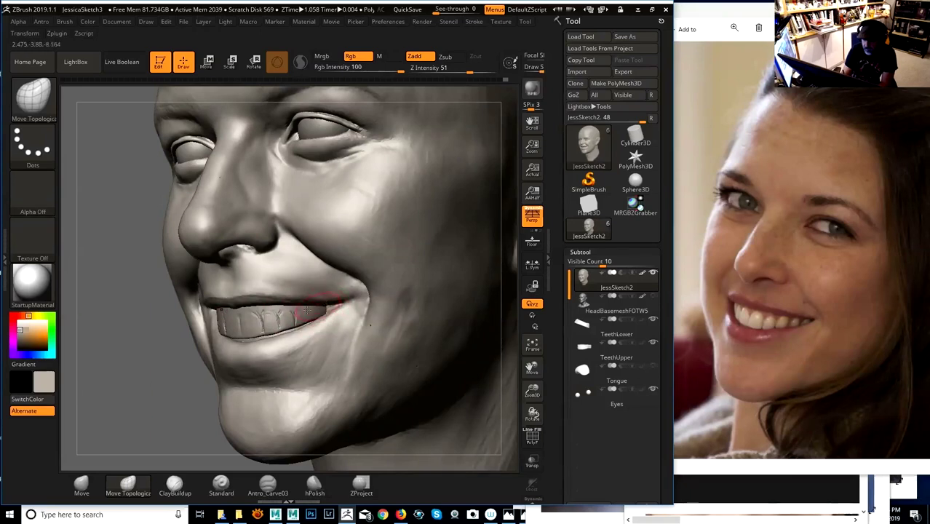
pyautogui.moveTo(163, 380); pyautogui.dragTo(206, 361)
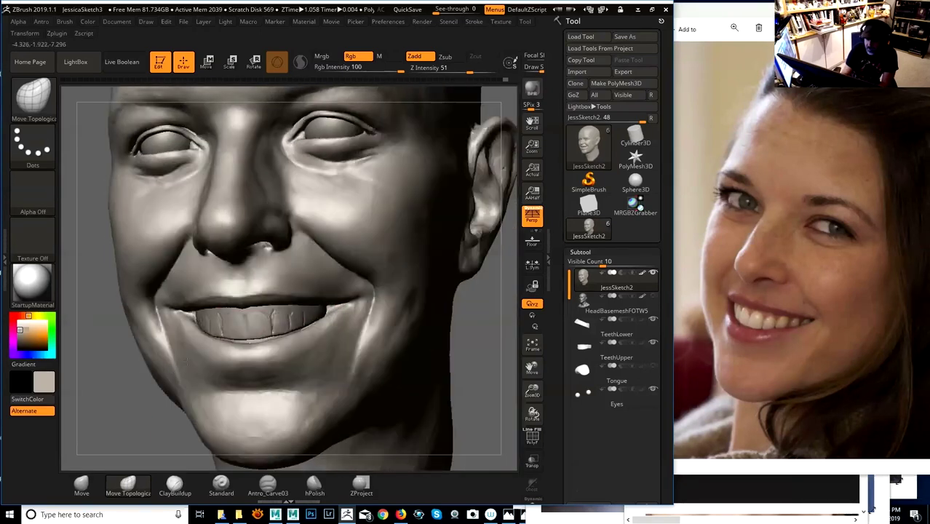
# - Refine the contour and fullness of the middle of the upper lip with small Move Topological adjustments
pyautogui.moveTo(186, 359); pyautogui.dragTo(204, 371, button='right')
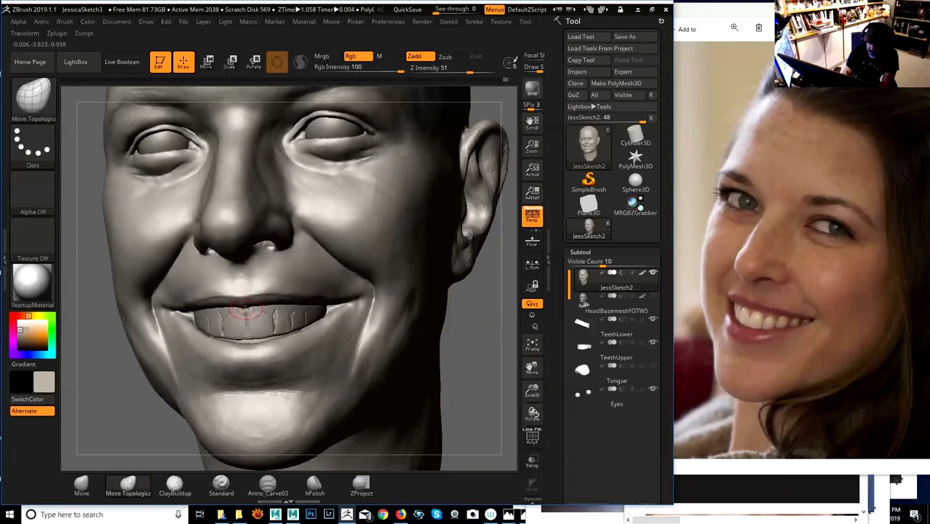
pyautogui.moveTo(457, 319)
pyautogui.mouseDown()
pyautogui.moveTo(425, 322)
pyautogui.moveTo(450, 326)
pyautogui.mouseUp()
pyautogui.keyDown('alt'); pyautogui.moveTo(167, 388); pyautogui.dragTo(168, 364); pyautogui.keyUp('alt')
pyautogui.press('space')
pyautogui.moveTo(239, 302); pyautogui.dragTo(234, 303)
pyautogui.press('space')
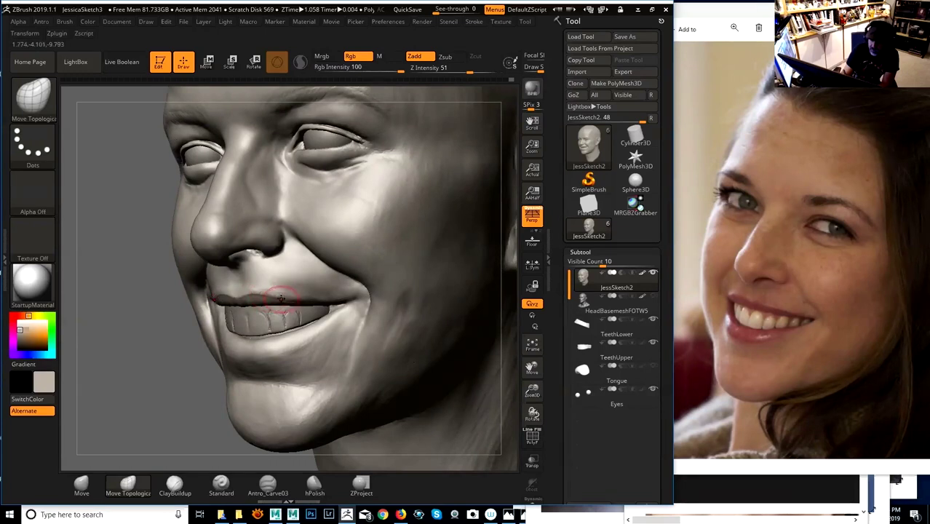
pyautogui.moveTo(196, 399); pyautogui.dragTo(306, 385)
pyautogui.moveTo(452, 336)
pyautogui.mouseDown()
pyautogui.moveTo(478, 322)
pyautogui.moveTo(443, 341)
pyautogui.mouseUp()
pyautogui.press('space')
pyautogui.moveTo(246, 294); pyautogui.dragTo(241, 293)
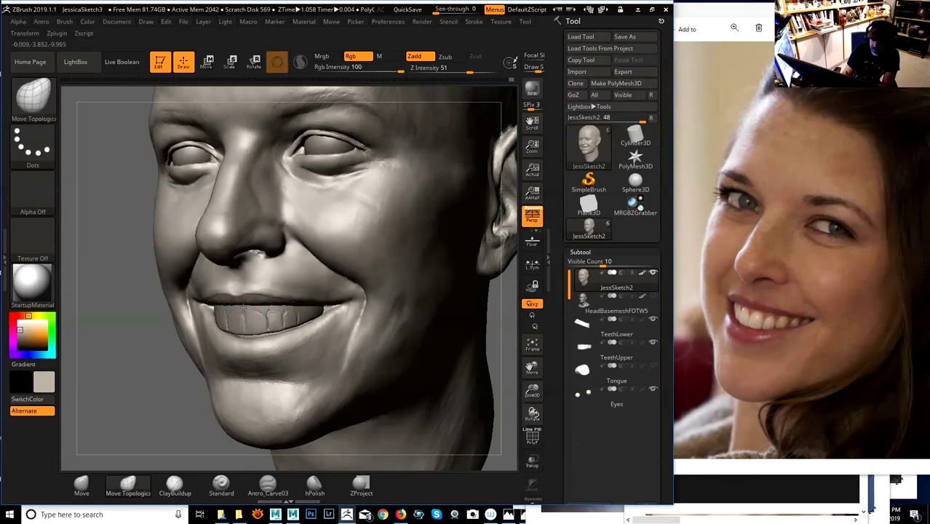
# - Reposition the mouth corners and the outer ends of the lips with Move Topological, varying the brush size
pyautogui.moveTo(139, 429); pyautogui.dragTo(160, 398)
pyautogui.press('space')
pyautogui.moveTo(326, 299); pyautogui.dragTo(333, 297)
pyautogui.press('space')
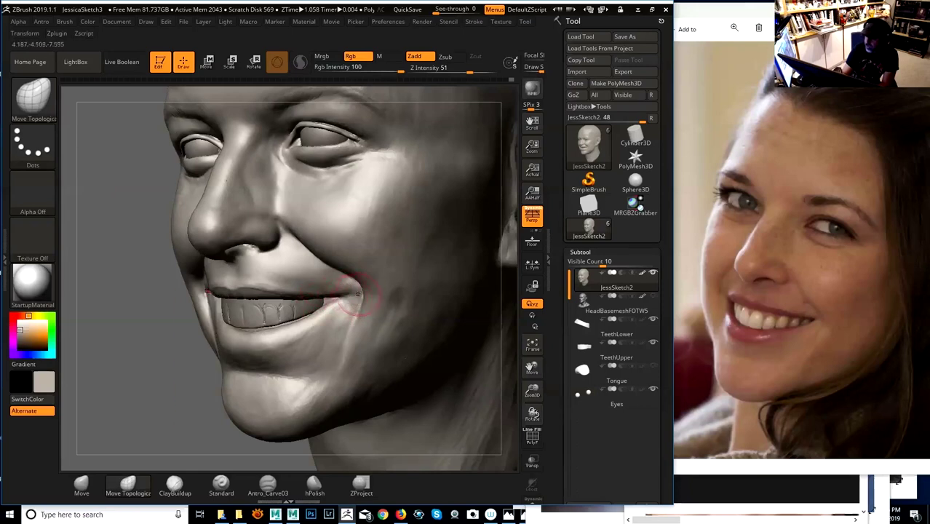
pyautogui.moveTo(173, 368); pyautogui.dragTo(156, 369)
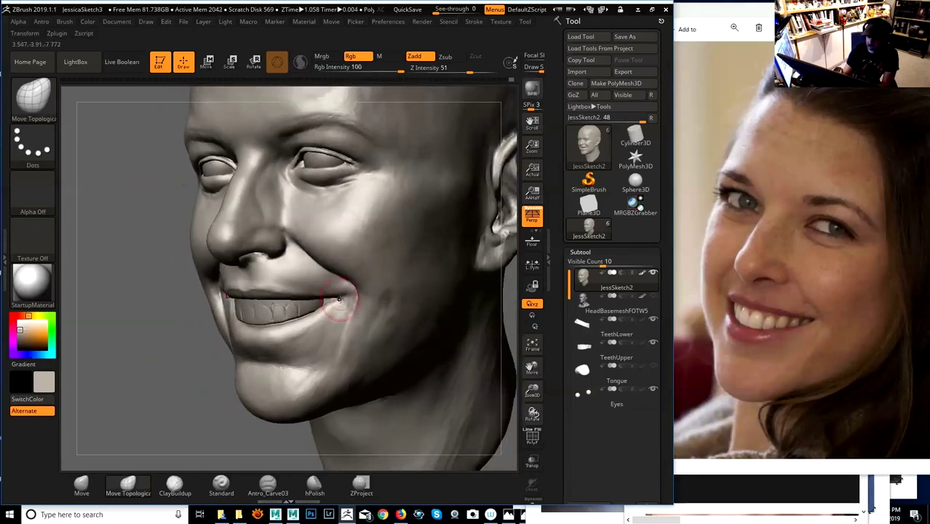
pyautogui.press('space')
pyautogui.press('space')
pyautogui.press('space')
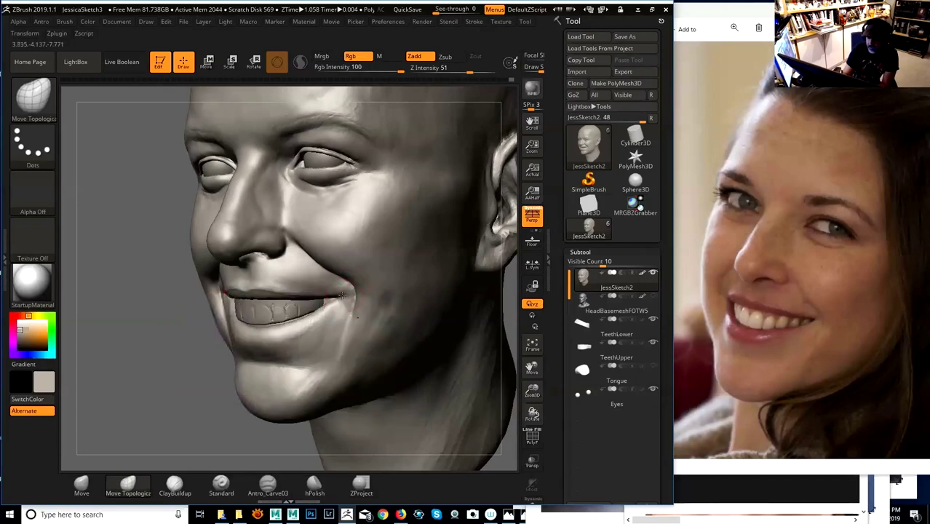
pyautogui.press('space')
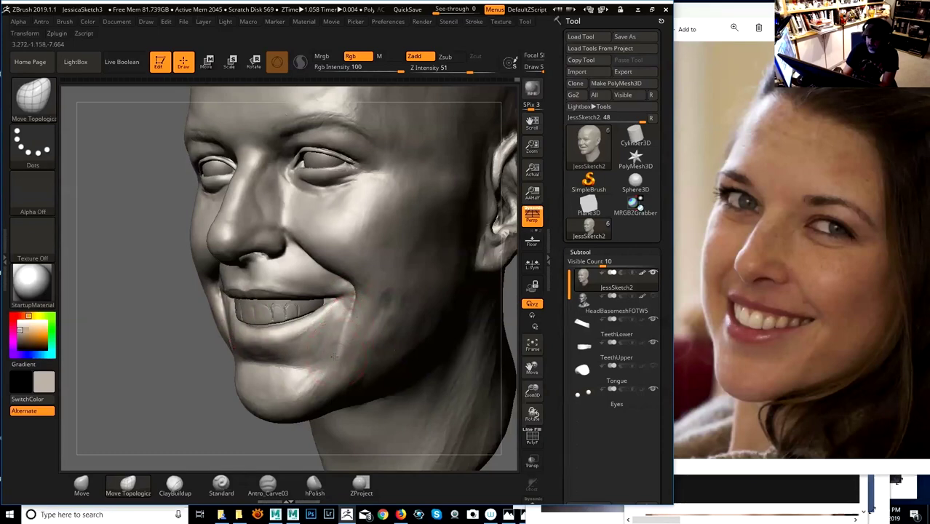
# - Build up the outer part of the upper lip near the mouth corners with ClayBuildup at Z Intensity 3
pyautogui.moveTo(163, 413)
pyautogui.mouseDown()
pyautogui.moveTo(160, 397)
pyautogui.moveTo(180, 391)
pyautogui.mouseUp()
pyautogui.moveTo(494, 348)
pyautogui.mouseDown()
pyautogui.moveTo(498, 333)
pyautogui.moveTo(492, 347)
pyautogui.moveTo(466, 331)
pyautogui.mouseUp()
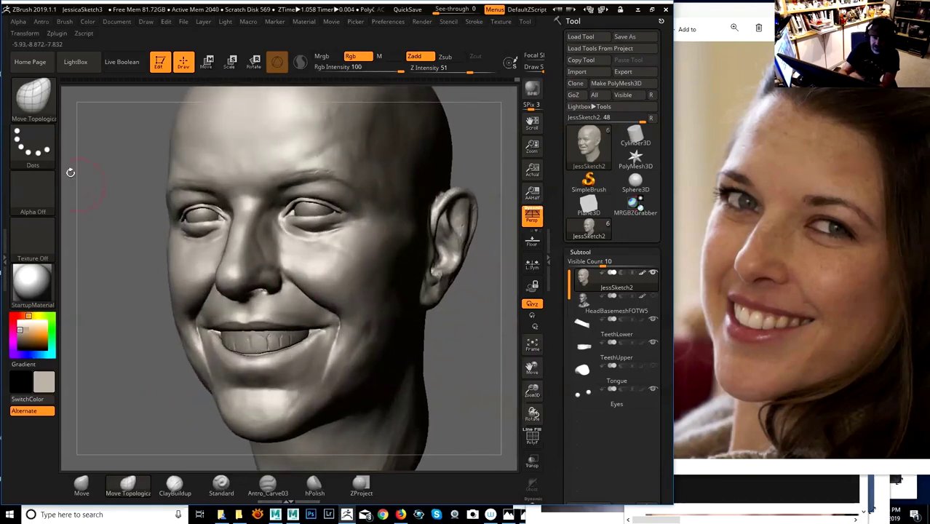
pyautogui.click(175, 485)
pyautogui.moveTo(501, 326); pyautogui.dragTo(480, 329)
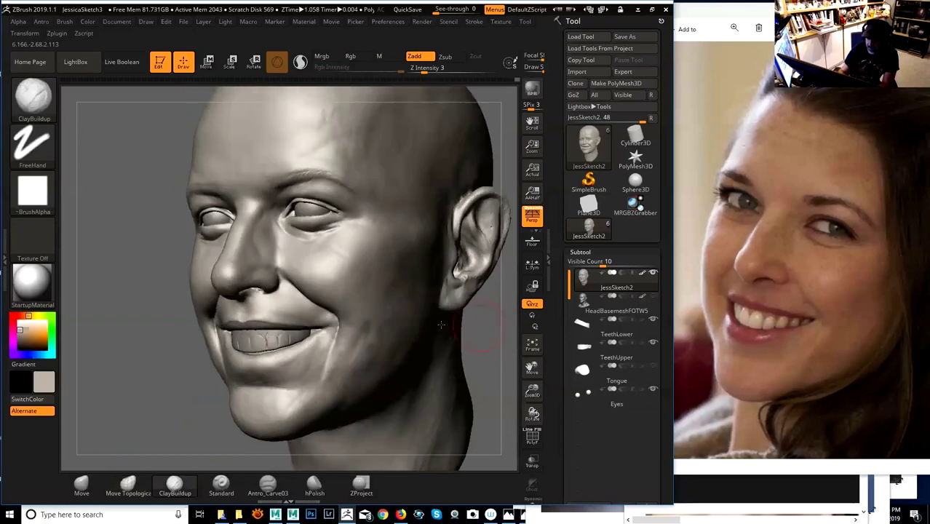
pyautogui.press('space')
pyautogui.moveTo(312, 313); pyautogui.dragTo(301, 314)
pyautogui.keyDown('alt'); pyautogui.moveTo(492, 337); pyautogui.dragTo(487, 358); pyautogui.keyUp('alt')
pyautogui.press('space')
pyautogui.moveTo(326, 311); pyautogui.dragTo(316, 311)
pyautogui.moveTo(135, 393)
pyautogui.mouseDown()
pyautogui.moveTo(149, 389)
pyautogui.moveTo(177, 342)
pyautogui.mouseUp()
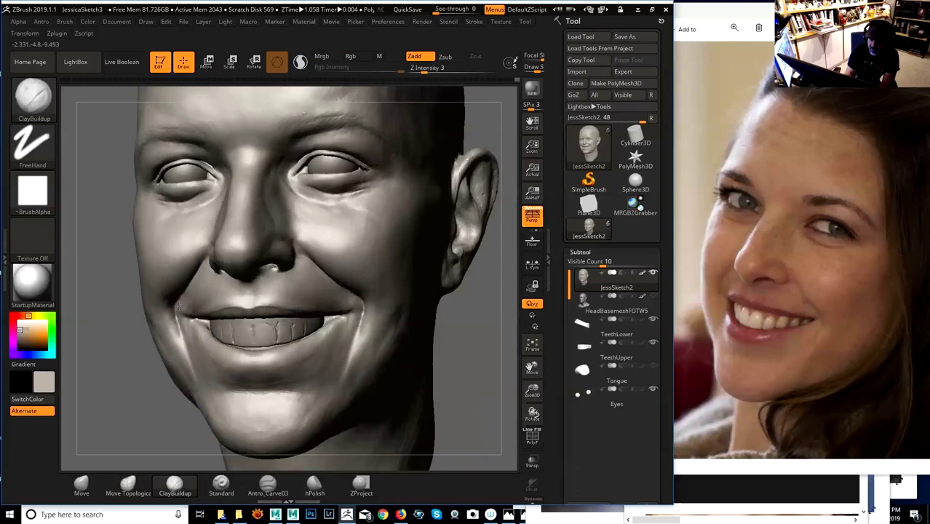
# - Build up the skin directly beneath the nostrils with light ClayBuildup strokes at Z Intensity 3, working from alternating three-quarter views
pyautogui.moveTo(507, 340); pyautogui.dragTo(470, 348)
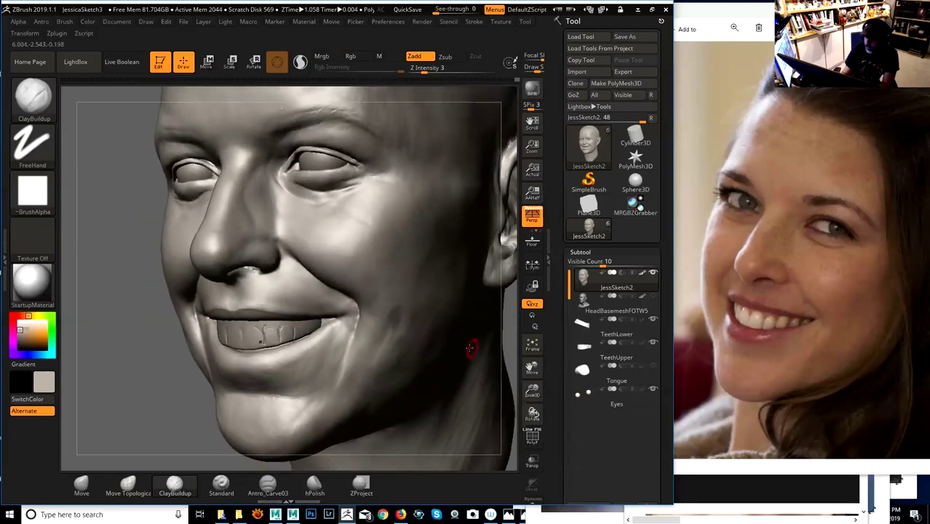
pyautogui.moveTo(133, 318); pyautogui.dragTo(175, 310)
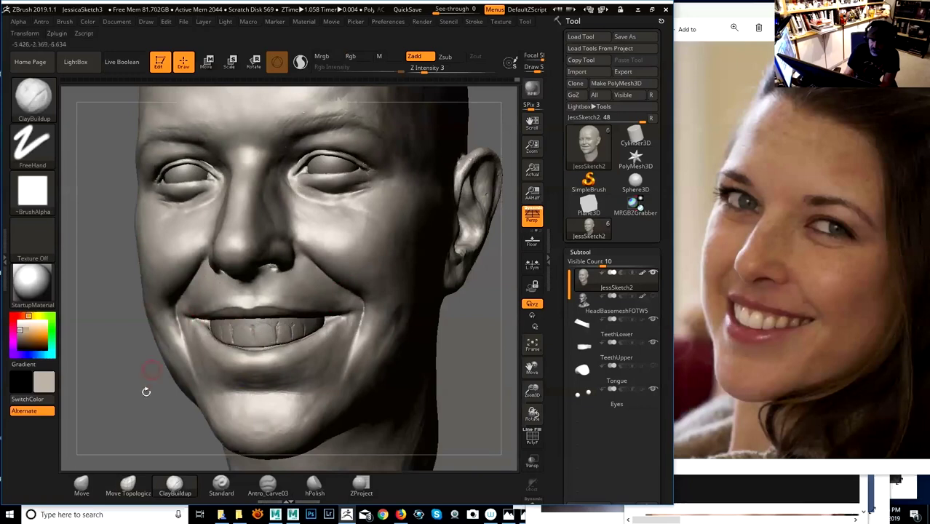
pyautogui.moveTo(145, 392); pyautogui.dragTo(218, 281)
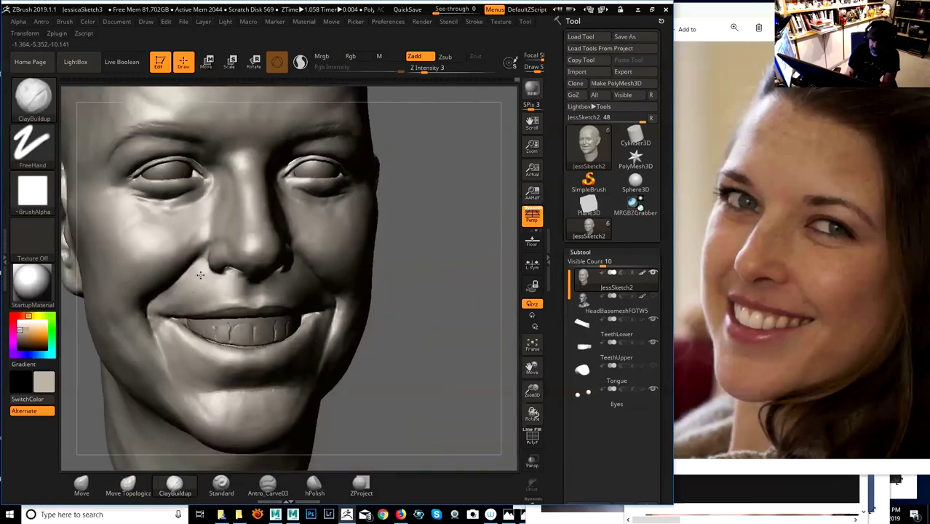
pyautogui.moveTo(217, 288)
pyautogui.mouseDown()
pyautogui.moveTo(225, 293)
pyautogui.moveTo(231, 276)
pyautogui.mouseUp()
pyautogui.moveTo(437, 252); pyautogui.dragTo(338, 261)
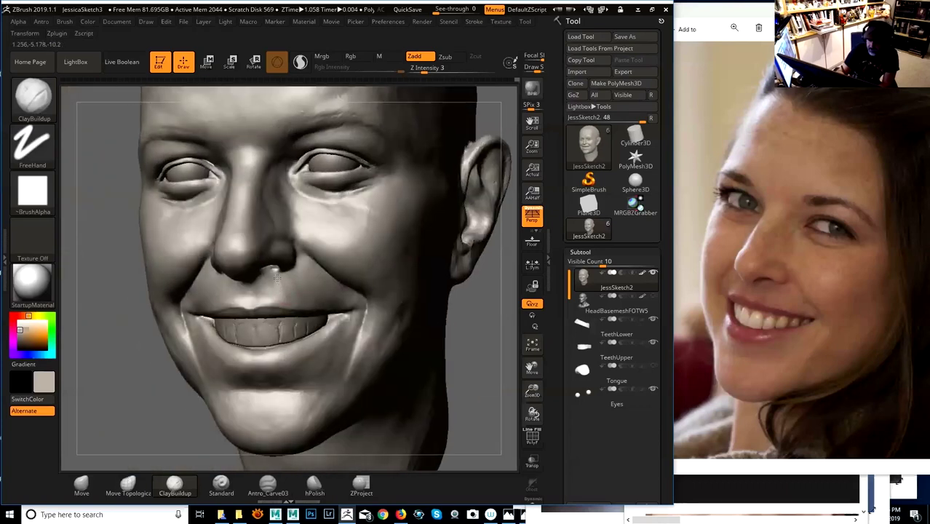
pyautogui.moveTo(164, 390); pyautogui.dragTo(126, 388)
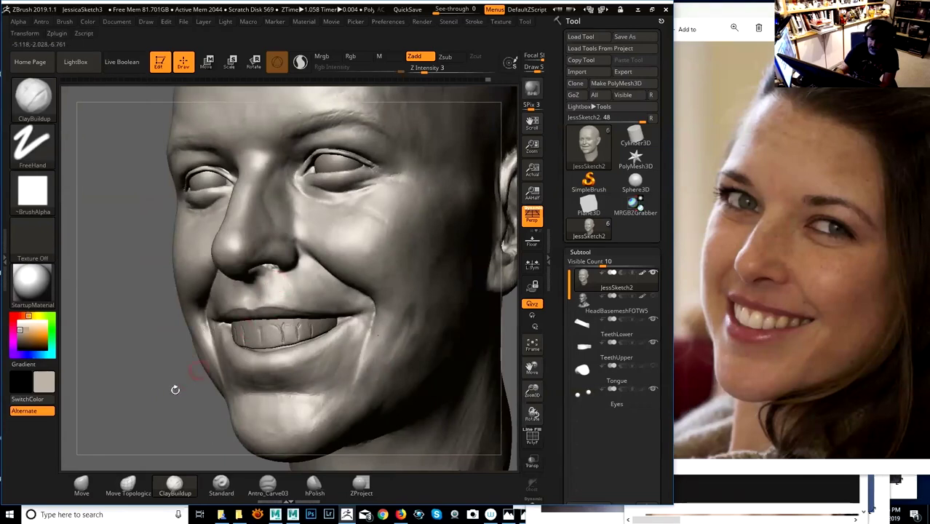
pyautogui.moveTo(174, 386); pyautogui.dragTo(266, 298)
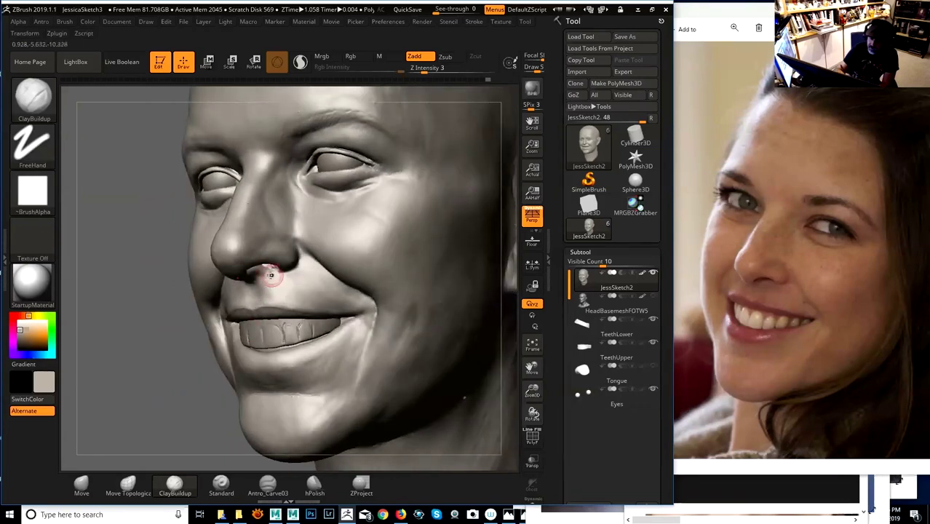
pyautogui.moveTo(176, 396); pyautogui.dragTo(280, 290)
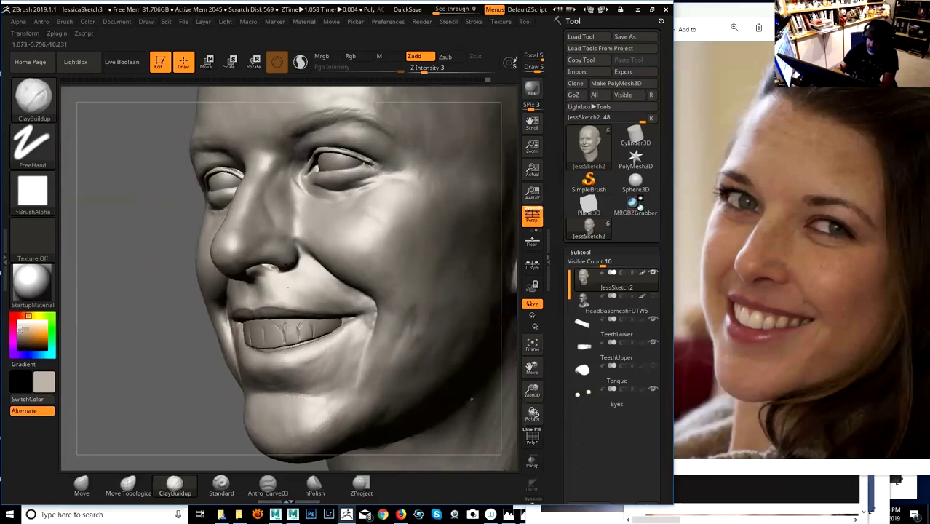
pyautogui.moveTo(182, 385); pyautogui.dragTo(286, 280)
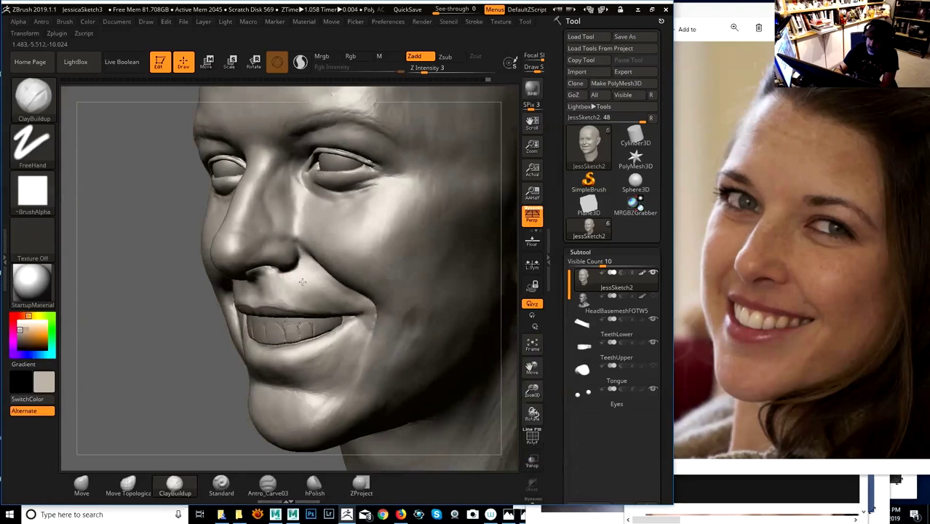
# - Refine the area between the nostril wing and the upper lip with ClayBuildup, and smooth the surface there
pyautogui.moveTo(211, 387); pyautogui.dragTo(241, 348)
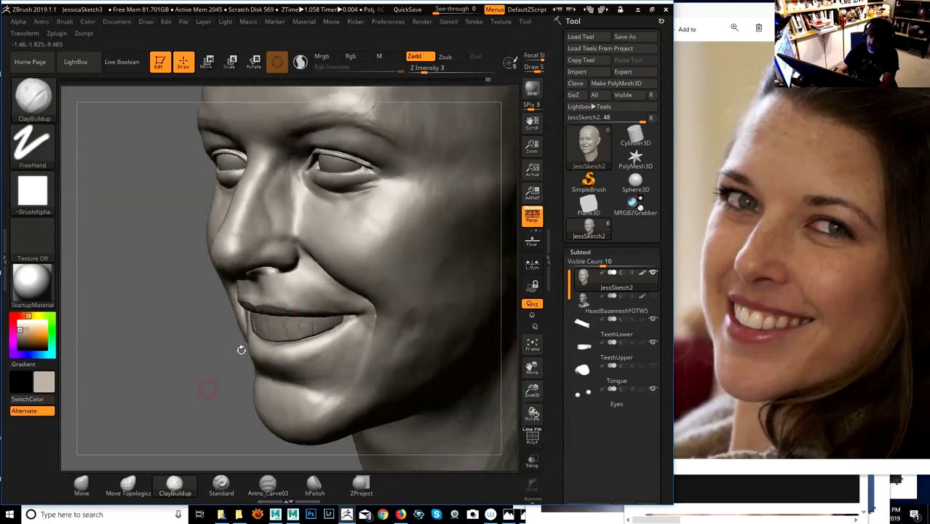
pyautogui.moveTo(203, 405); pyautogui.dragTo(217, 389)
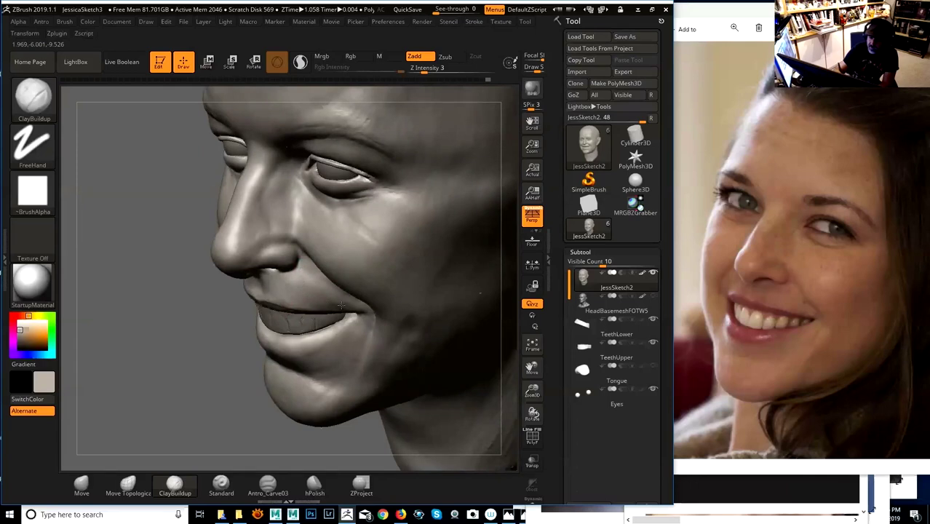
pyautogui.moveTo(209, 404); pyautogui.dragTo(266, 330)
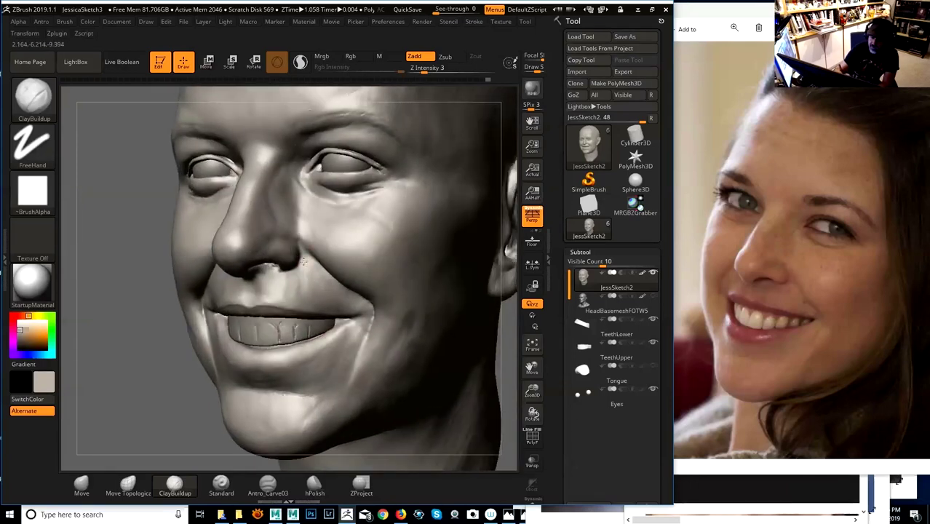
pyautogui.moveTo(317, 289); pyautogui.dragTo(309, 272)
pyautogui.moveTo(209, 405)
pyautogui.mouseDown()
pyautogui.moveTo(270, 397)
pyautogui.moveTo(278, 386)
pyautogui.mouseUp()
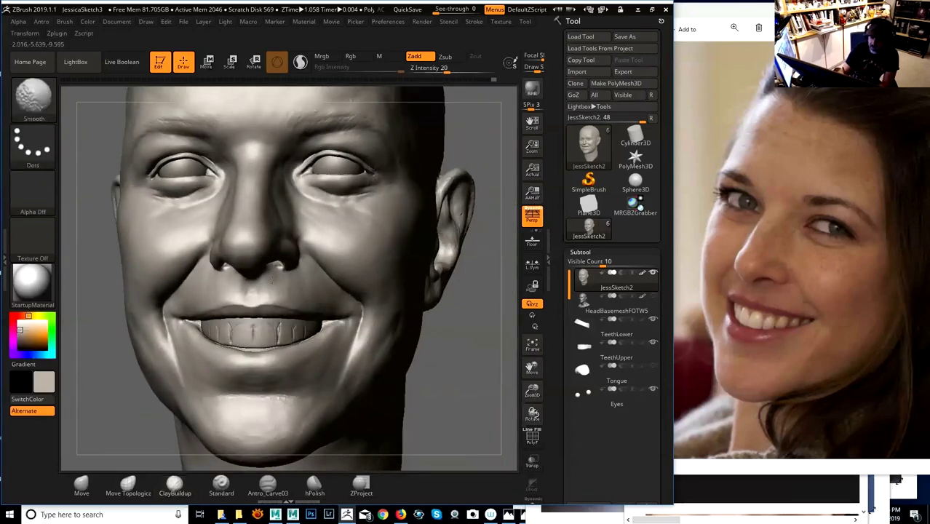
pyautogui.moveTo(332, 292); pyautogui.dragTo(434, 319)
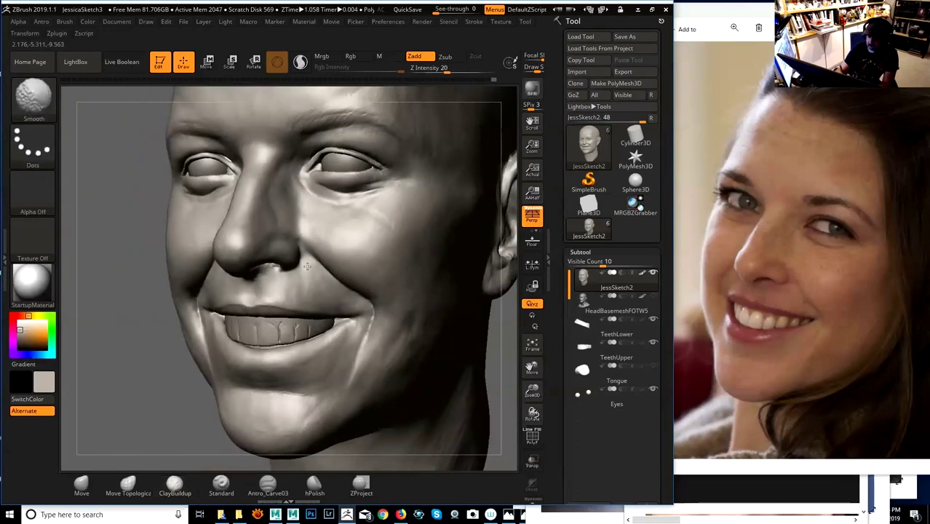
pyautogui.keyDown('shift'); pyautogui.moveTo(296, 281); pyautogui.dragTo(286, 293); pyautogui.keyUp('shift')
pyautogui.moveTo(206, 405); pyautogui.dragTo(144, 405)
pyautogui.moveTo(286, 329); pyautogui.dragTo(313, 270)
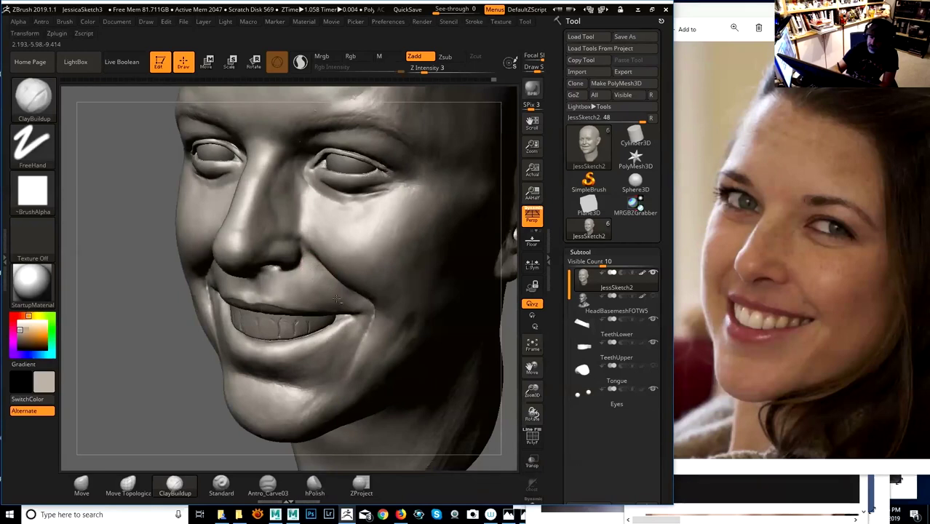
# - Examine the whole head from several three-quarter angles against the reference photo, with the Move brush at hand
pyautogui.moveTo(160, 389)
pyautogui.mouseDown()
pyautogui.moveTo(158, 377)
pyautogui.moveTo(407, 455)
pyautogui.mouseUp()
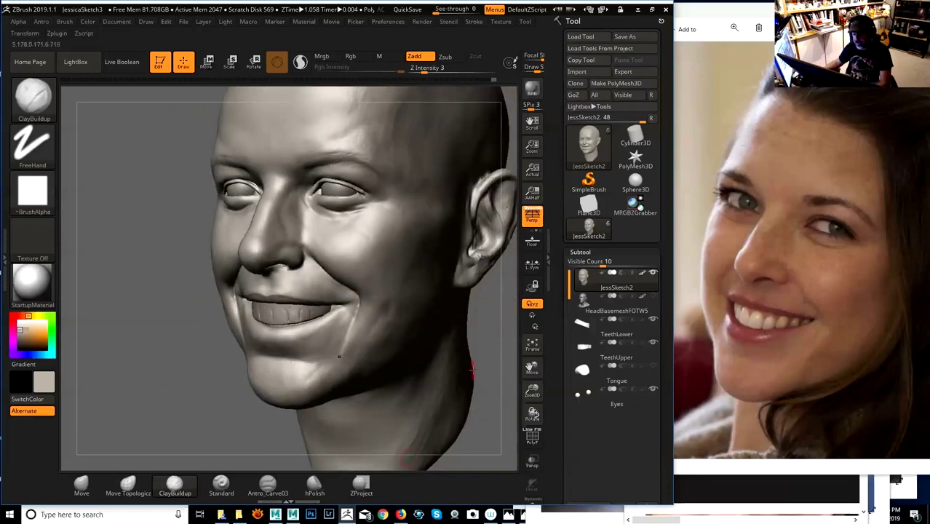
pyautogui.moveTo(492, 356); pyautogui.dragTo(455, 358)
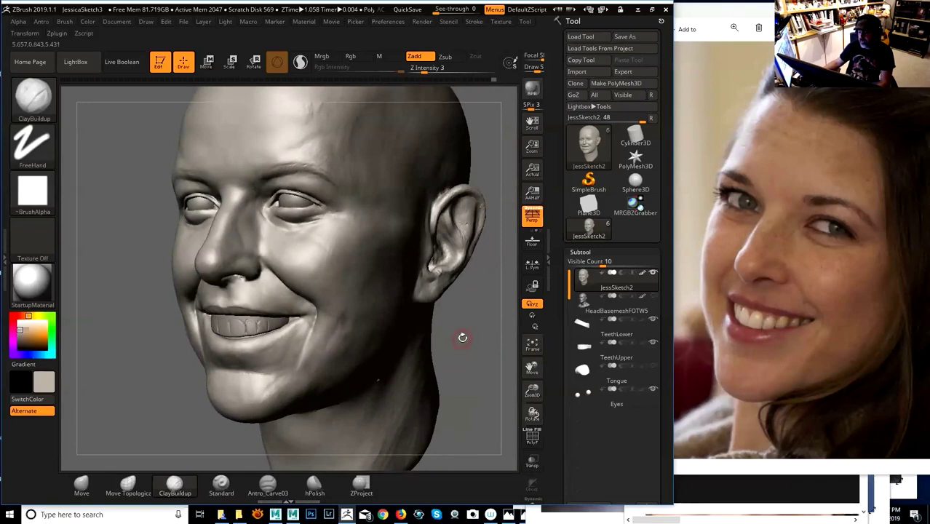
pyautogui.moveTo(463, 338)
pyautogui.mouseDown()
pyautogui.moveTo(492, 337)
pyautogui.moveTo(466, 330)
pyautogui.moveTo(445, 300)
pyautogui.moveTo(403, 299)
pyautogui.moveTo(428, 320)
pyautogui.moveTo(406, 318)
pyautogui.moveTo(313, 355)
pyautogui.moveTo(298, 413)
pyautogui.moveTo(313, 406)
pyautogui.mouseUp()
pyautogui.moveTo(415, 340)
pyautogui.mouseDown()
pyautogui.moveTo(456, 333)
pyautogui.moveTo(463, 351)
pyautogui.moveTo(369, 321)
pyautogui.mouseUp()
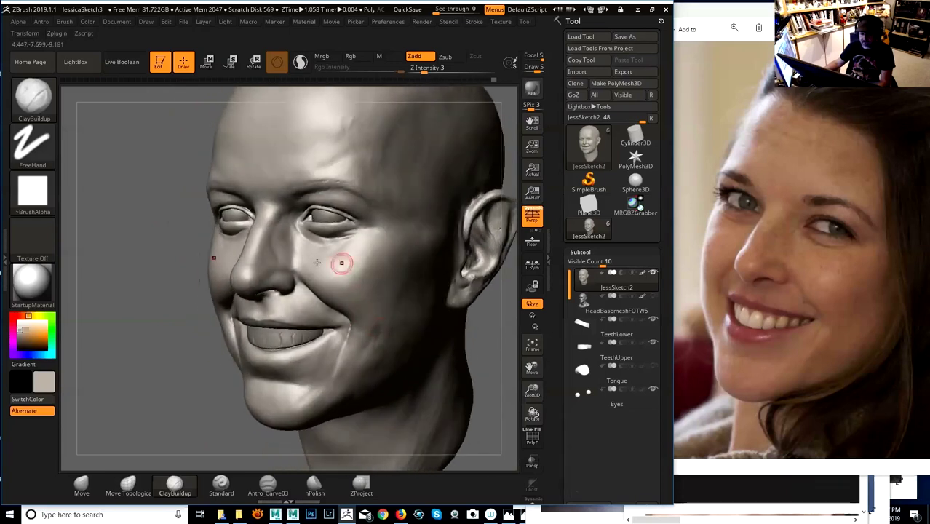
pyautogui.press('space')
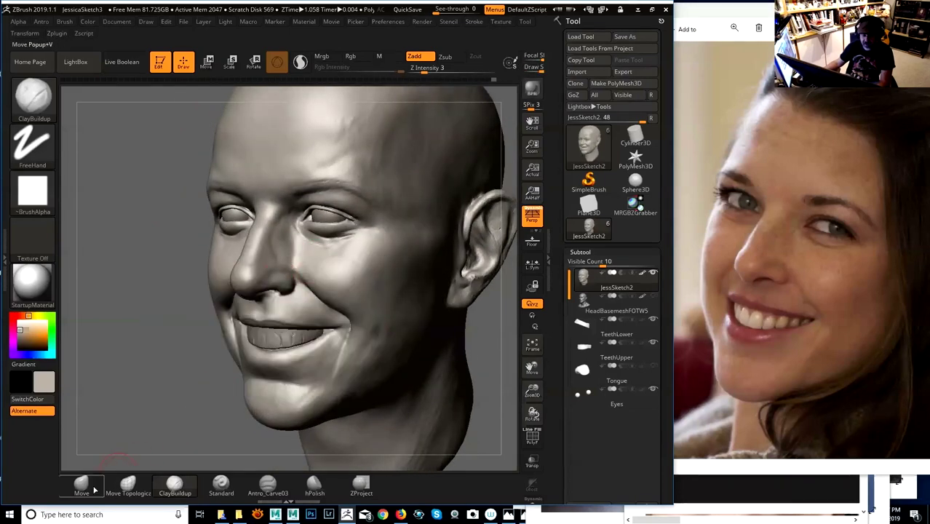
pyautogui.click(95, 489)
pyautogui.press('space')
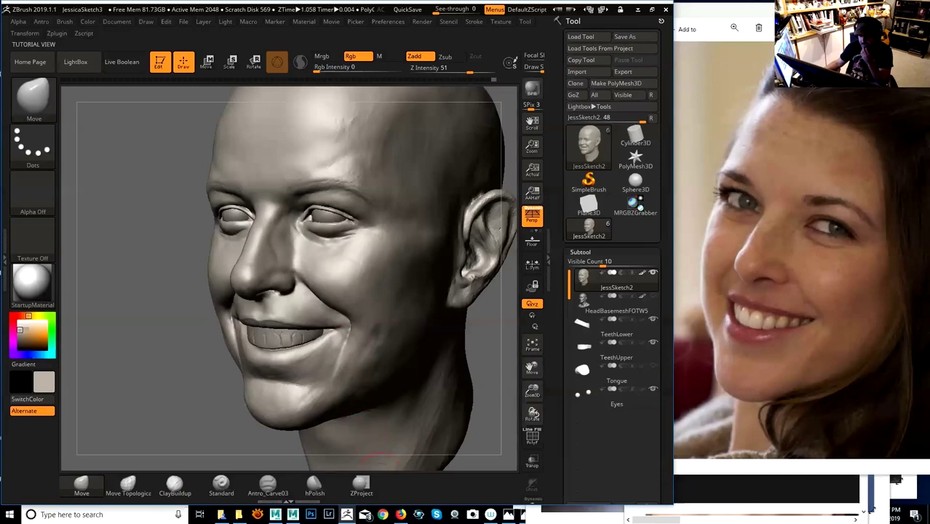
# - Switch to Firefox and open The Instructor page from the July 2019 Class page of the Fly On The Wall site
pyautogui.click(400, 514)
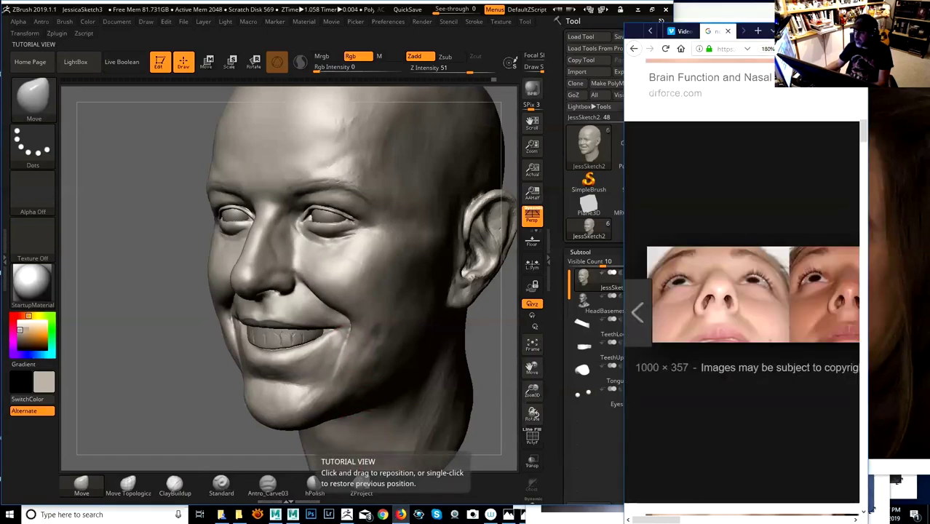
pyautogui.moveTo(834, 35); pyautogui.dragTo(494, 79)
pyautogui.click(496, 75)
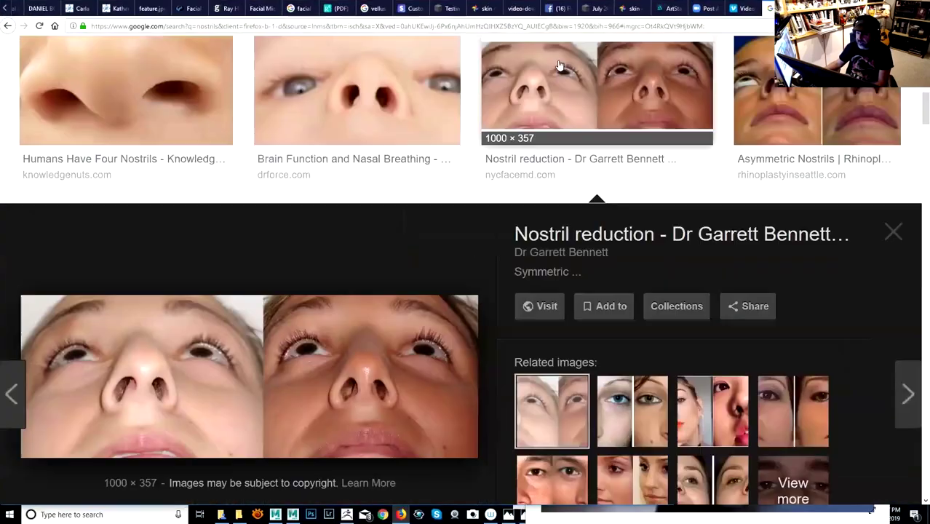
pyautogui.click(593, 8)
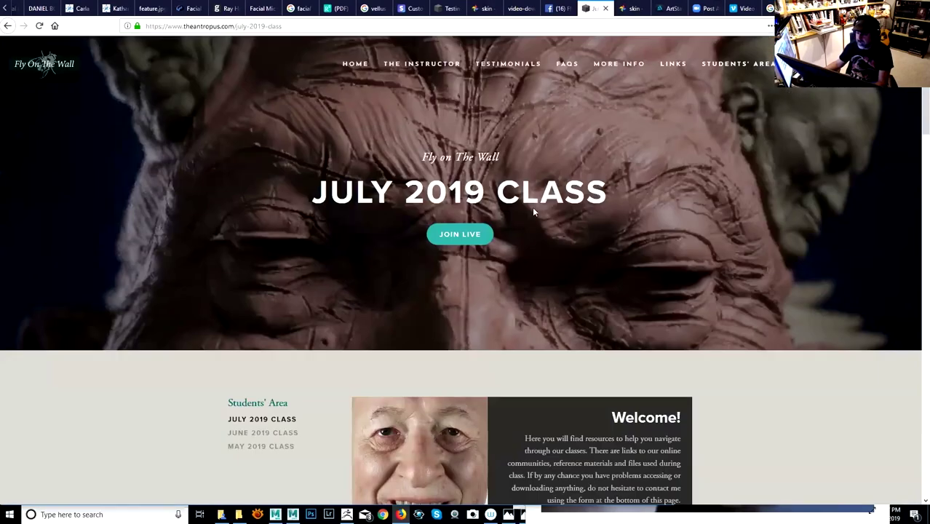
pyautogui.click(420, 65)
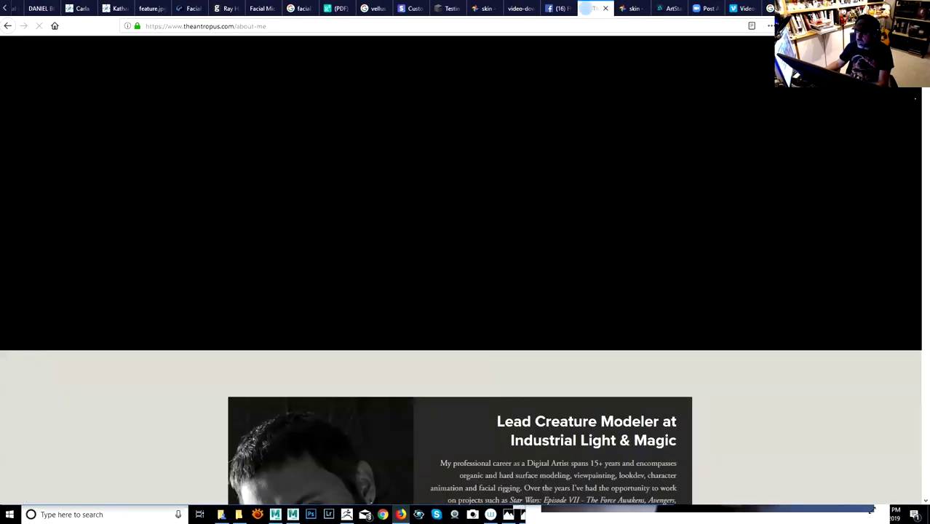
# - View the enlarged horned bust and neighbouring sculptures in the Personal Work gallery, and return to ZBrush
pyautogui.scroll(-15, 916, 103)
pyautogui.scroll(3, 916, 103)
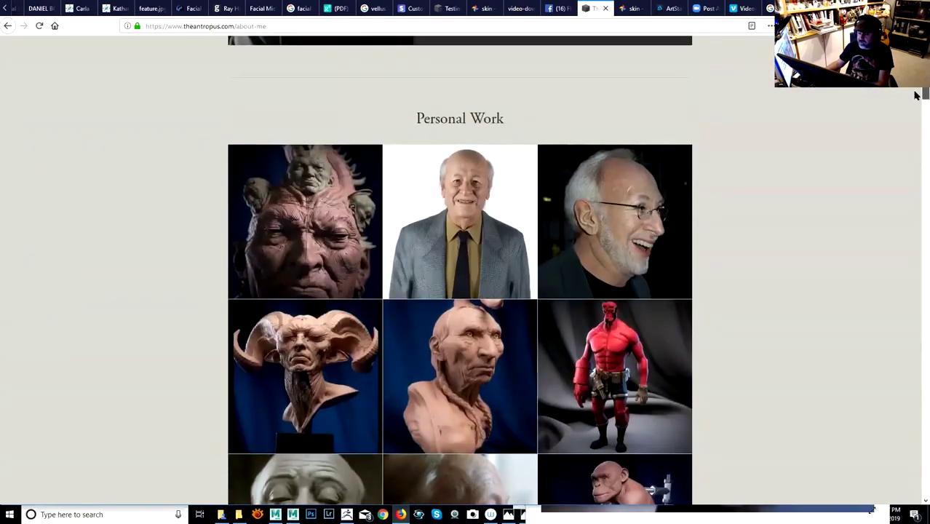
pyautogui.click(317, 260)
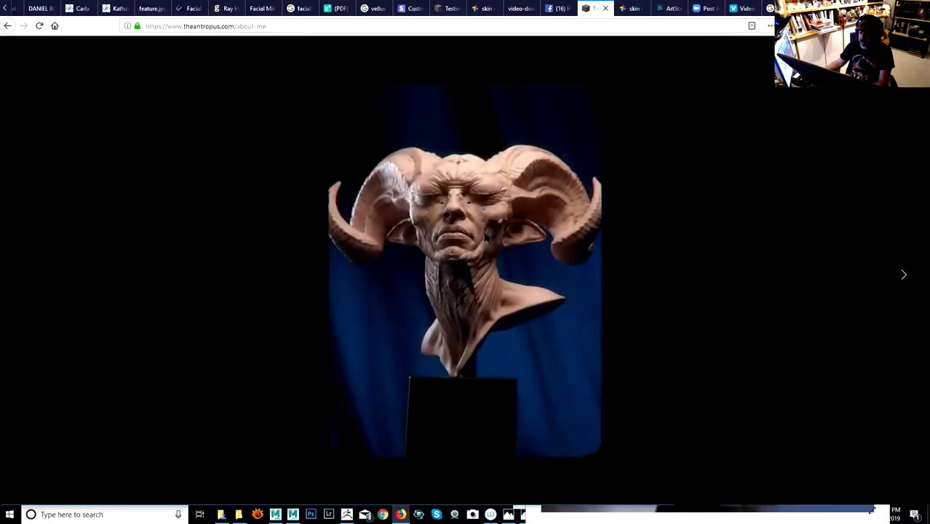
pyautogui.click(904, 276)
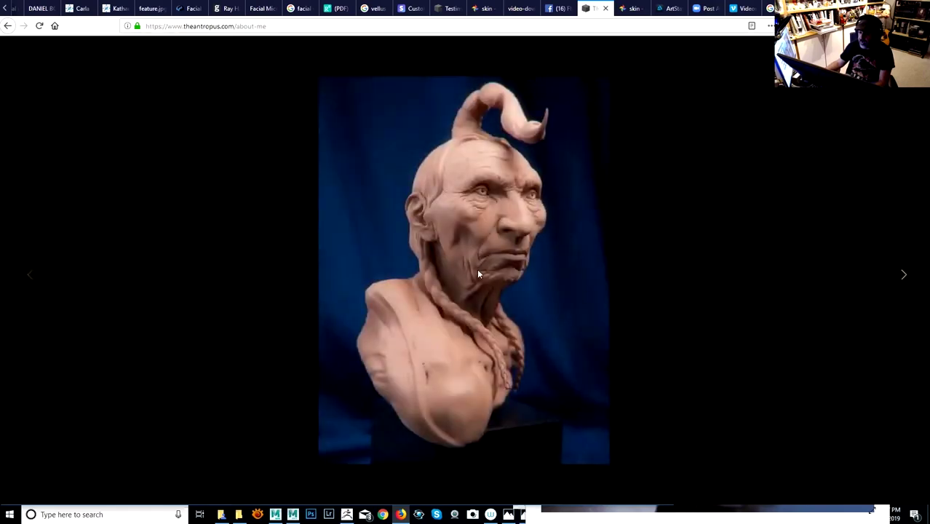
pyautogui.click(904, 278)
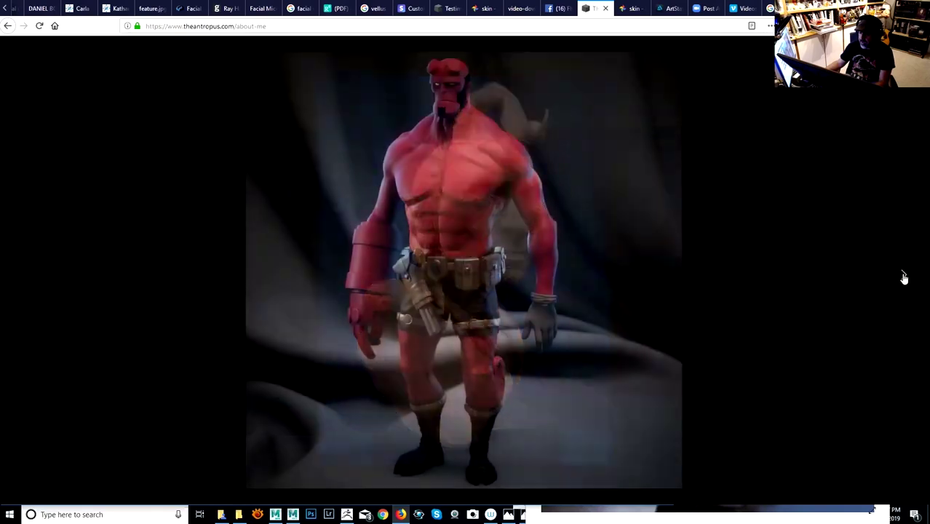
pyautogui.click(903, 277)
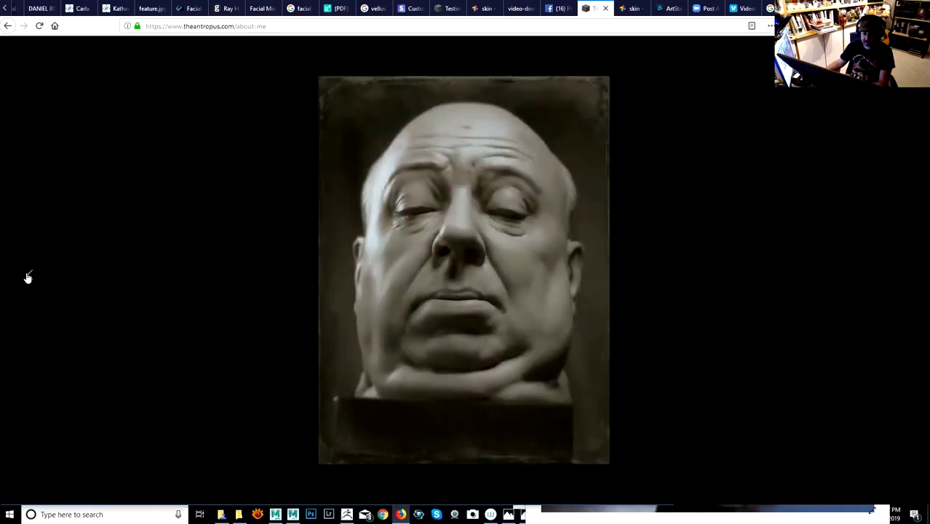
pyautogui.click(28, 275)
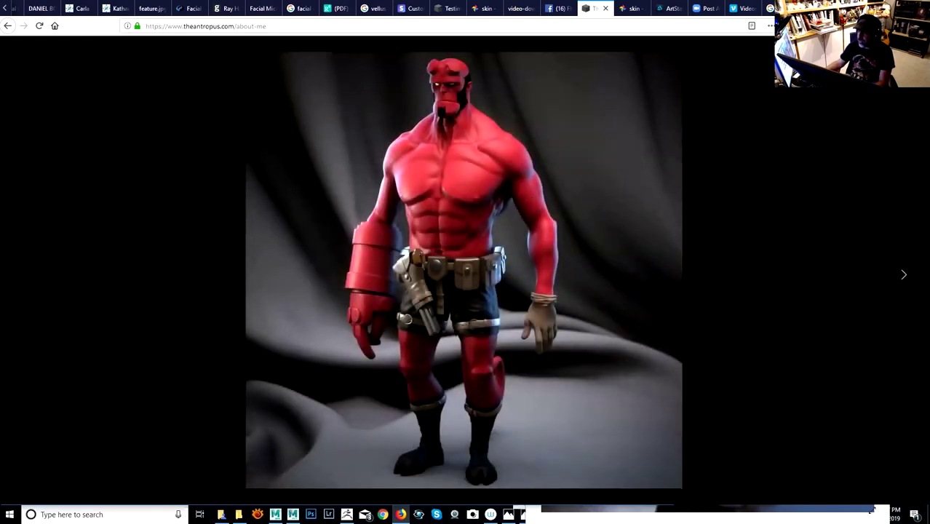
pyautogui.click(874, 8)
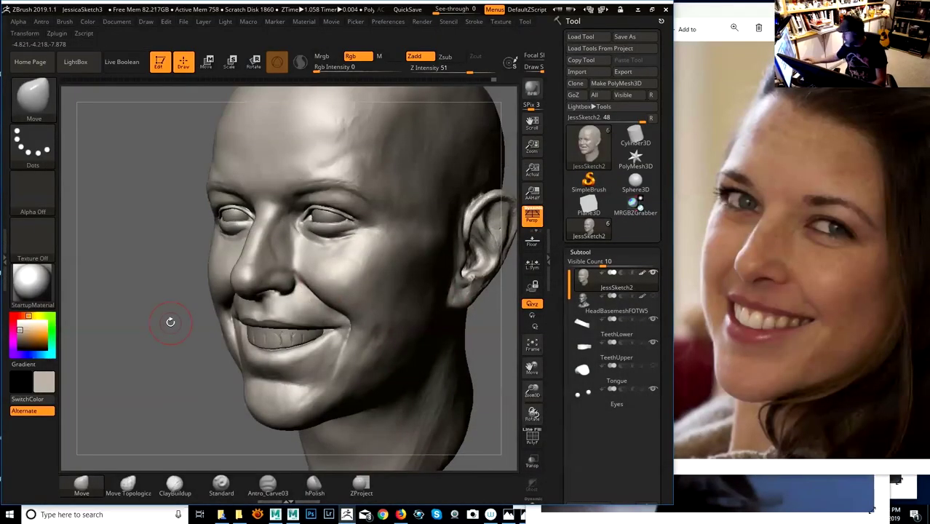
# - Build up the front of the cheek beside the nose with ClayBuildup at Z Intensity 3, varying the brush size
pyautogui.moveTo(186, 378)
pyautogui.mouseDown()
pyautogui.moveTo(457, 321)
pyautogui.moveTo(470, 326)
pyautogui.moveTo(463, 346)
pyautogui.moveTo(479, 342)
pyautogui.moveTo(471, 349)
pyautogui.mouseUp()
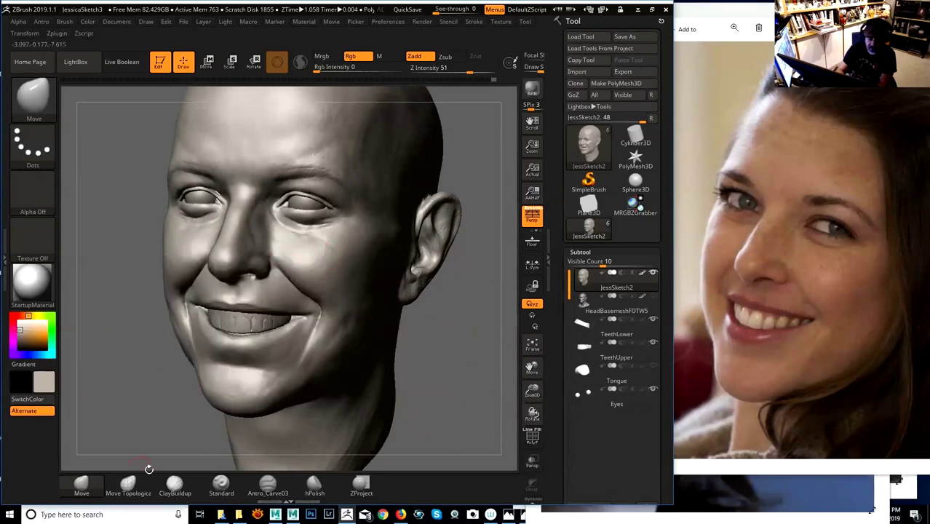
pyautogui.click(175, 484)
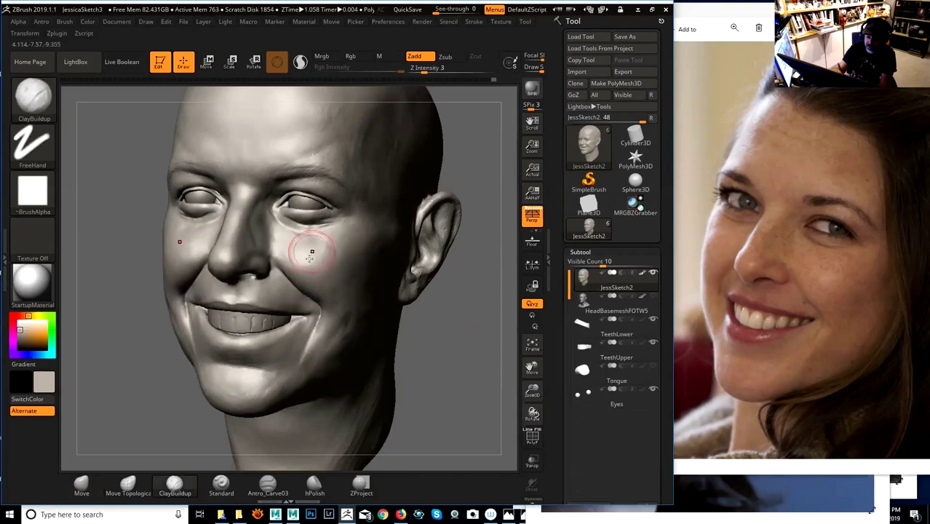
pyautogui.moveTo(472, 312); pyautogui.dragTo(452, 316)
pyautogui.moveTo(298, 252); pyautogui.dragTo(306, 261)
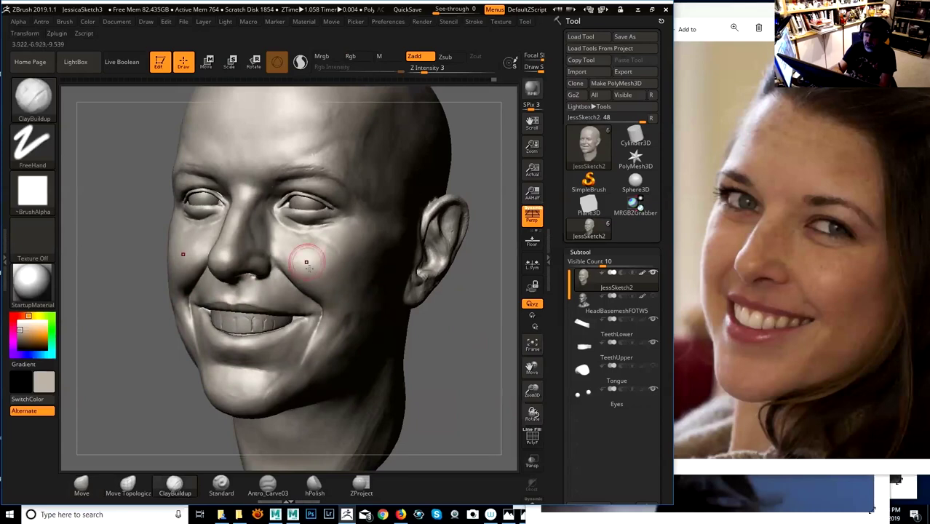
pyautogui.moveTo(473, 343); pyautogui.dragTo(467, 334)
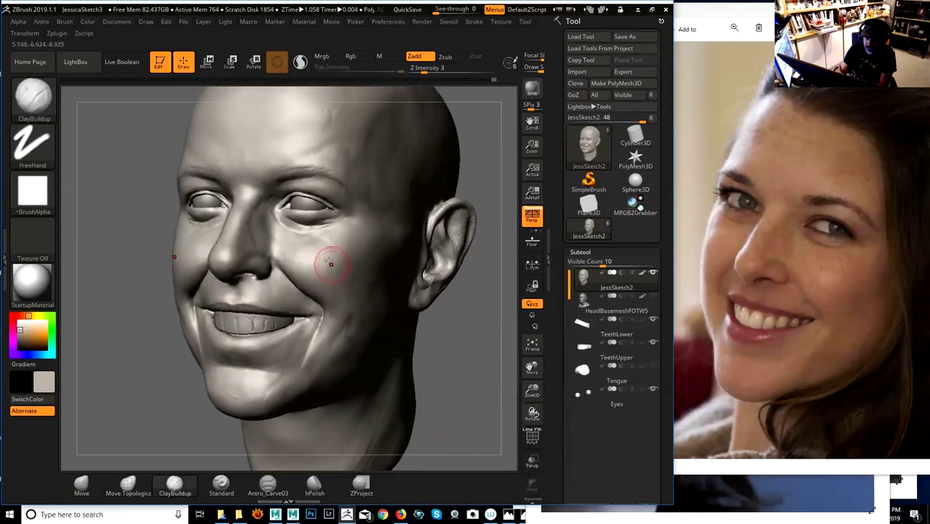
pyautogui.moveTo(477, 324); pyautogui.dragTo(428, 302)
pyautogui.press('space')
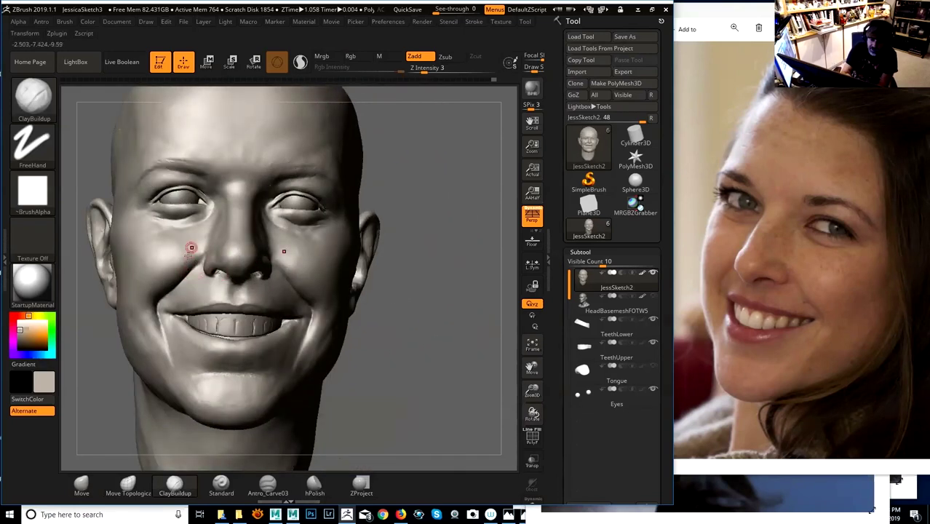
pyautogui.press('space')
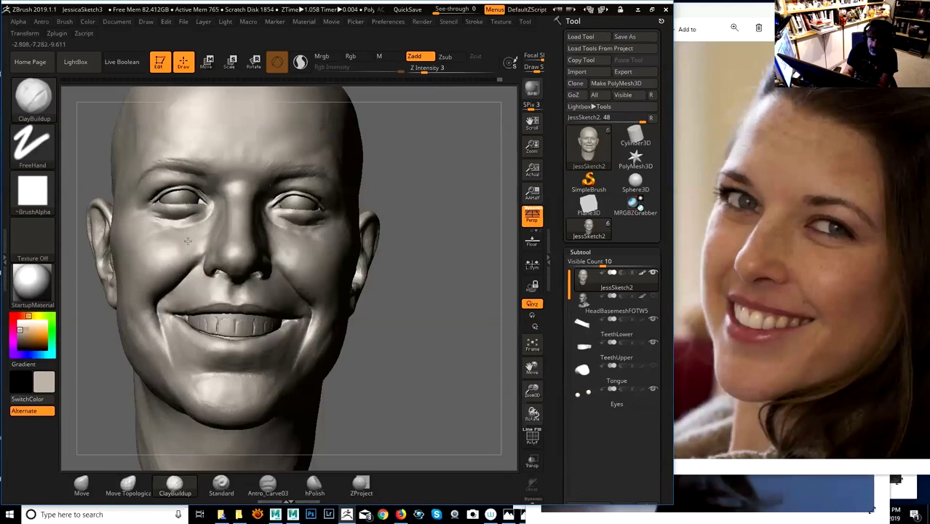
# - Refine the upper ends of the smile lines beside the nostril wings with ClayBuildup from both three-quarter sides
pyautogui.moveTo(473, 276)
pyautogui.mouseDown()
pyautogui.moveTo(464, 295)
pyautogui.moveTo(470, 332)
pyautogui.moveTo(472, 324)
pyautogui.mouseUp()
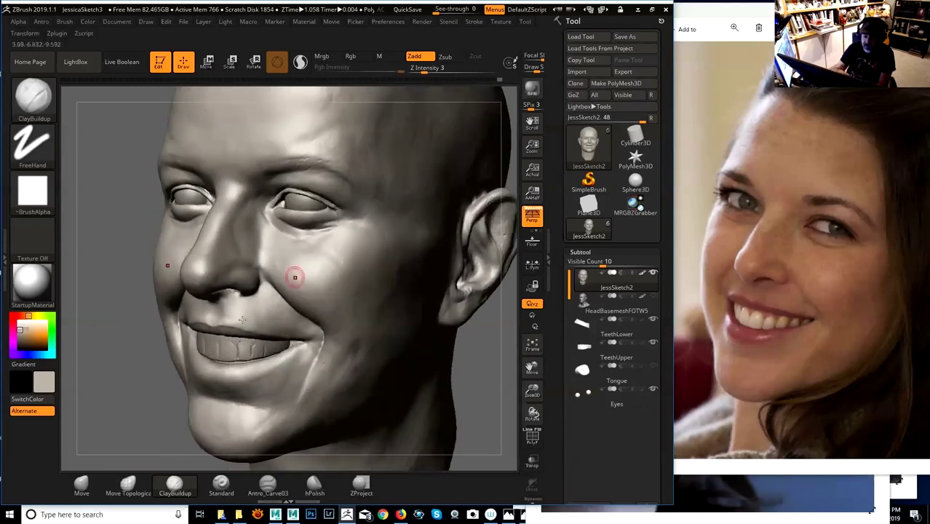
pyautogui.moveTo(130, 341); pyautogui.dragTo(174, 326)
pyautogui.moveTo(429, 342)
pyautogui.mouseDown()
pyautogui.moveTo(463, 333)
pyautogui.moveTo(445, 329)
pyautogui.mouseUp()
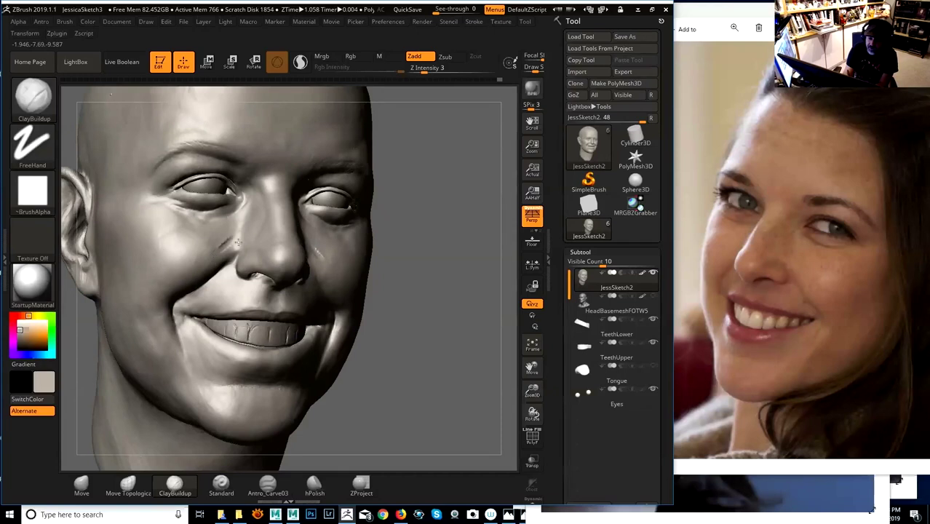
pyautogui.moveTo(439, 254); pyautogui.dragTo(410, 268)
pyautogui.press('ctrl')
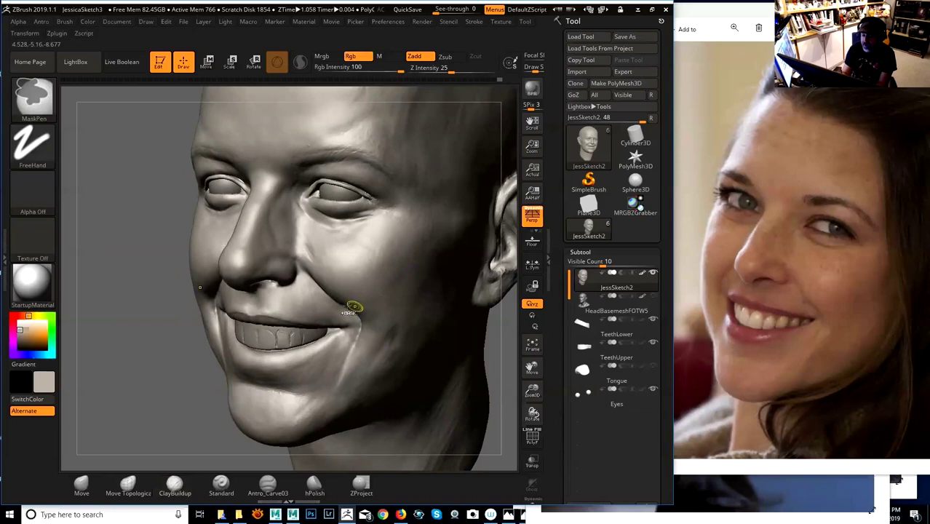